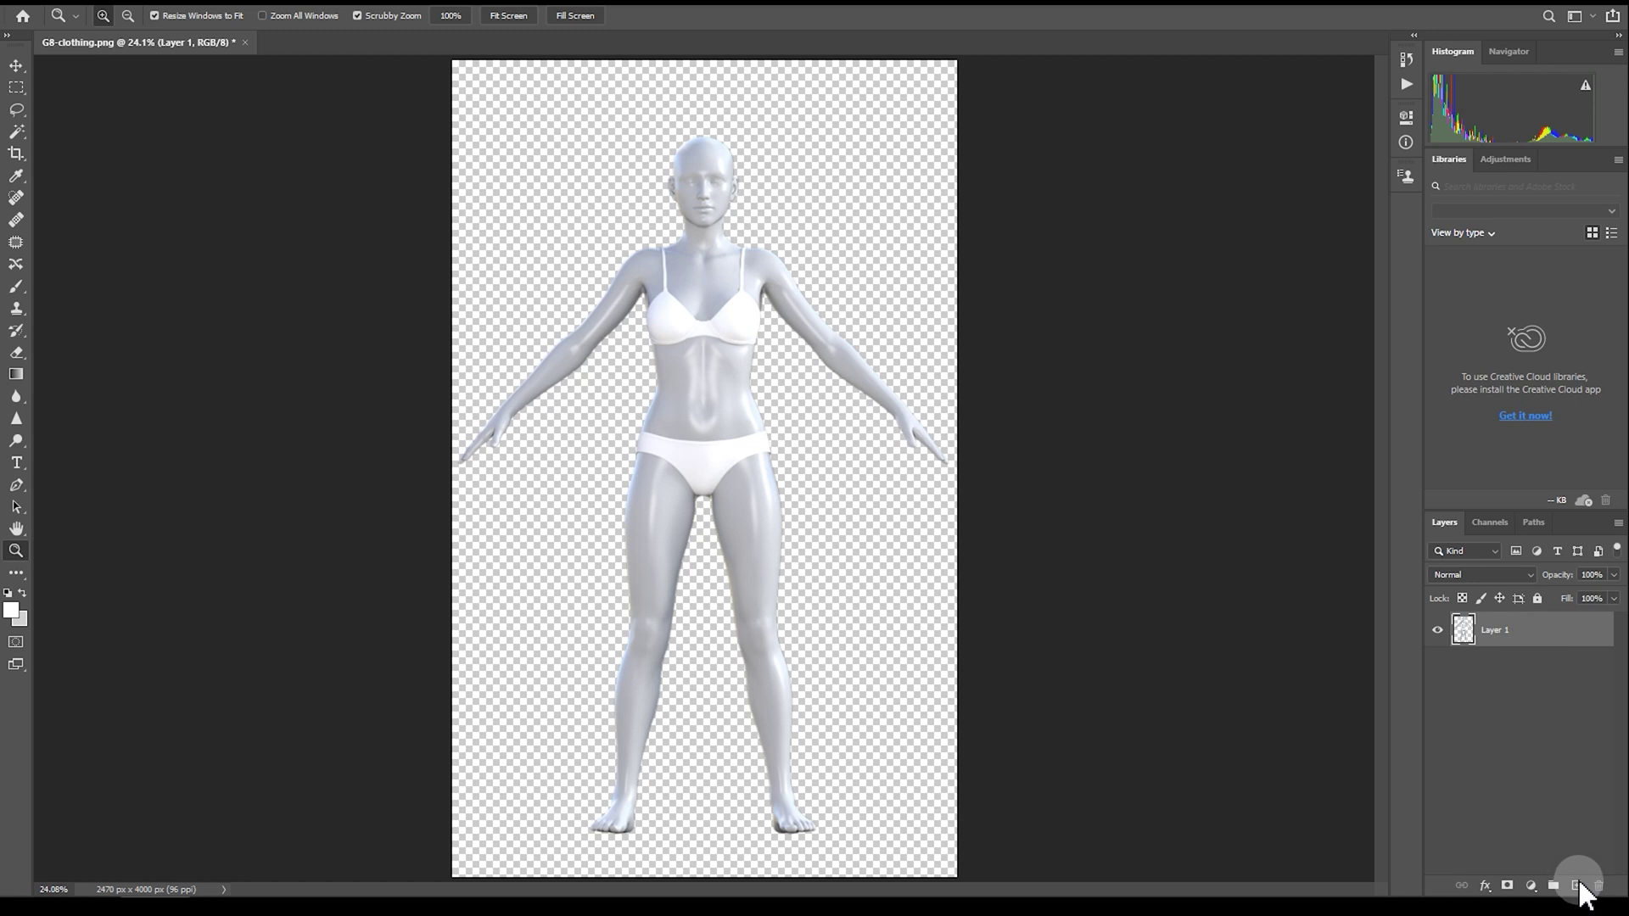
Step: Add a new layer, fill it with pure black (000000), and set its blend mode to Lighter Color
click(1575, 885)
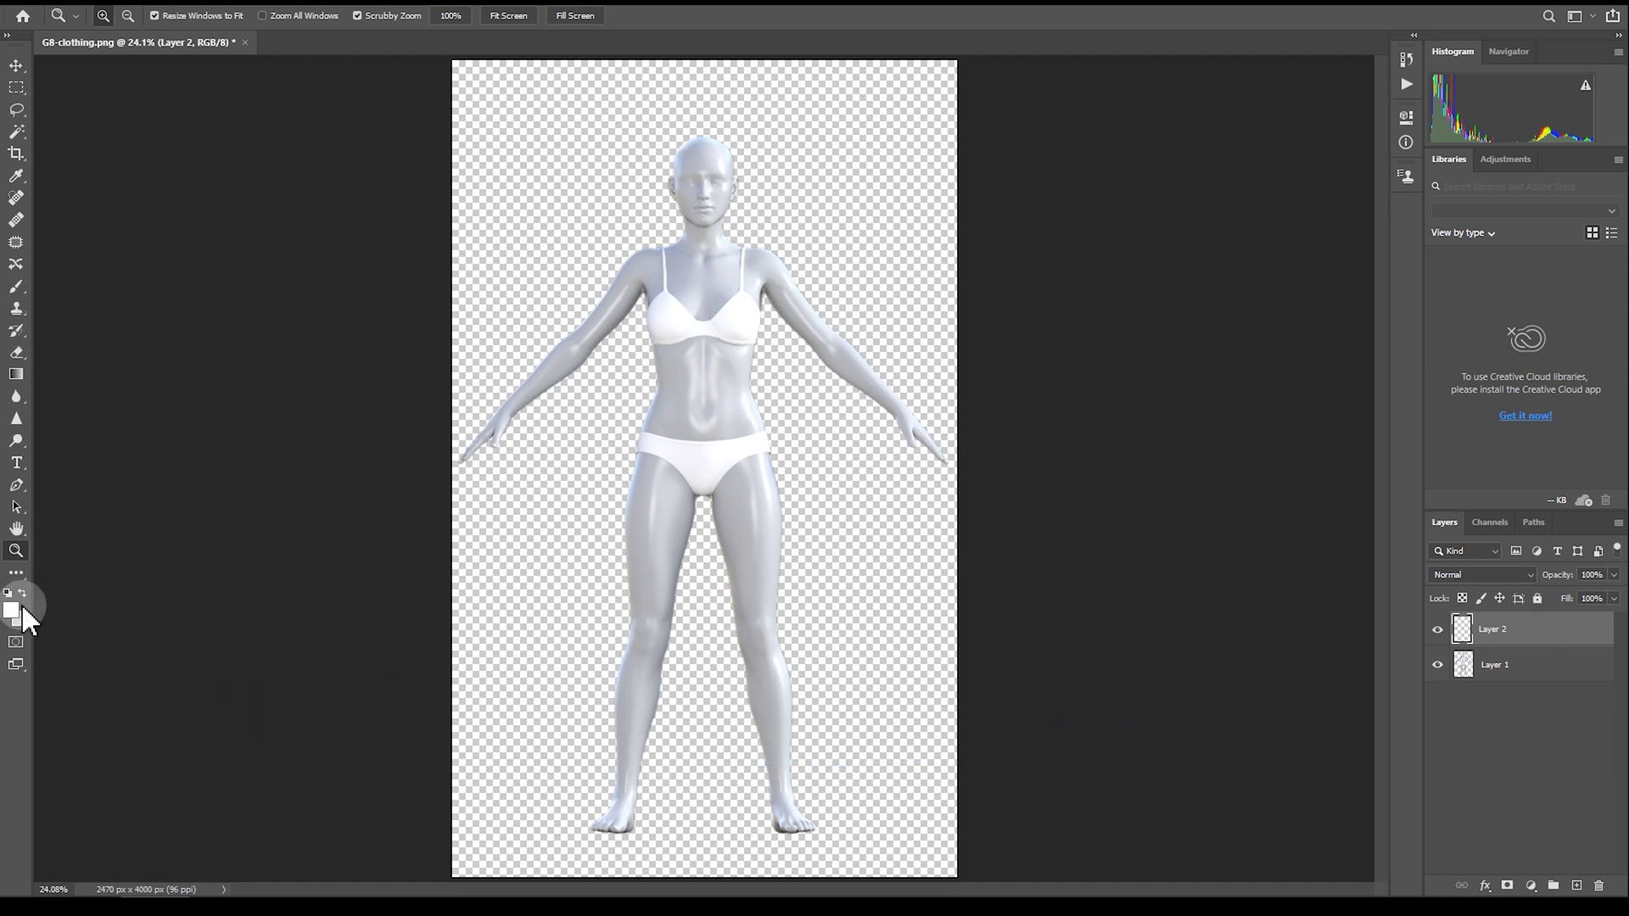
click(17, 573)
click(11, 610)
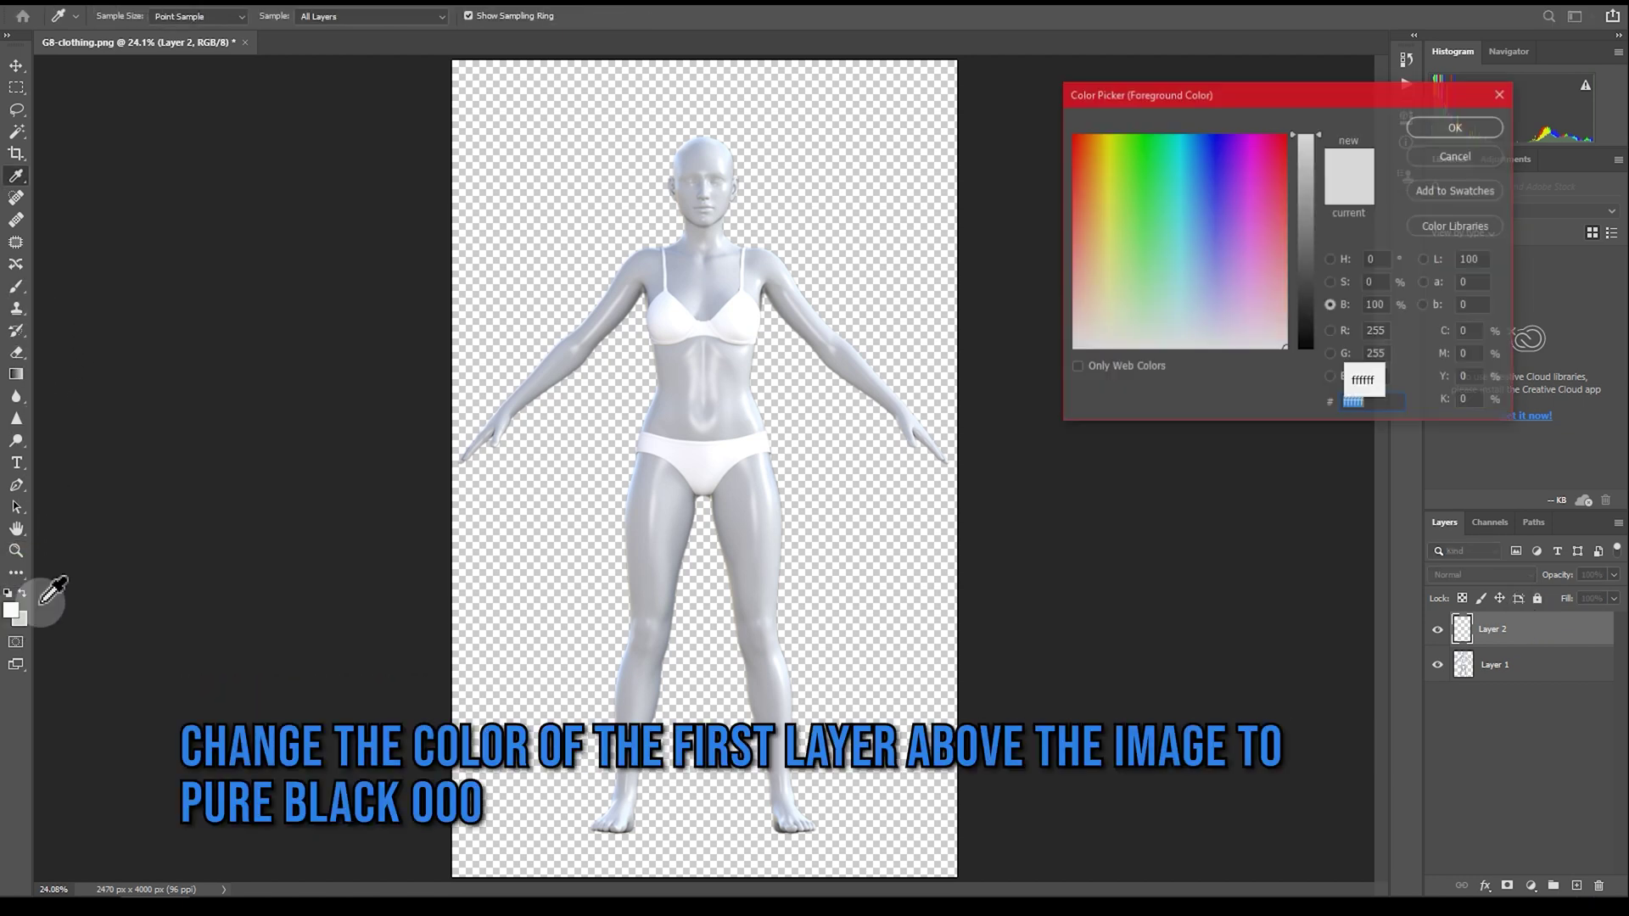
text(000000)
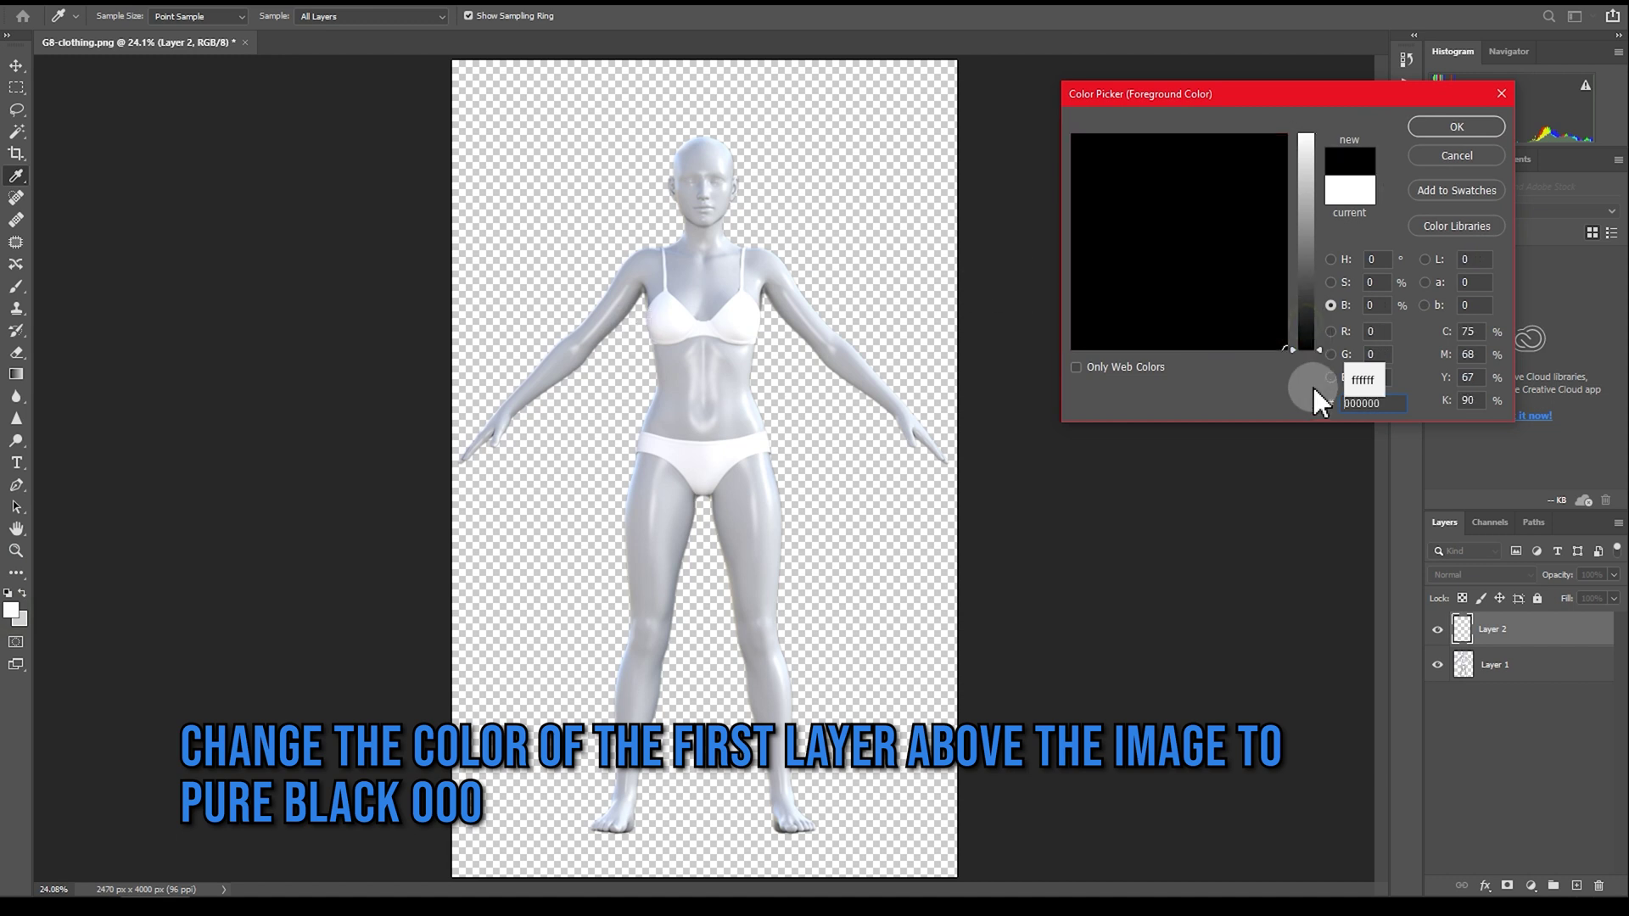
click(1456, 127)
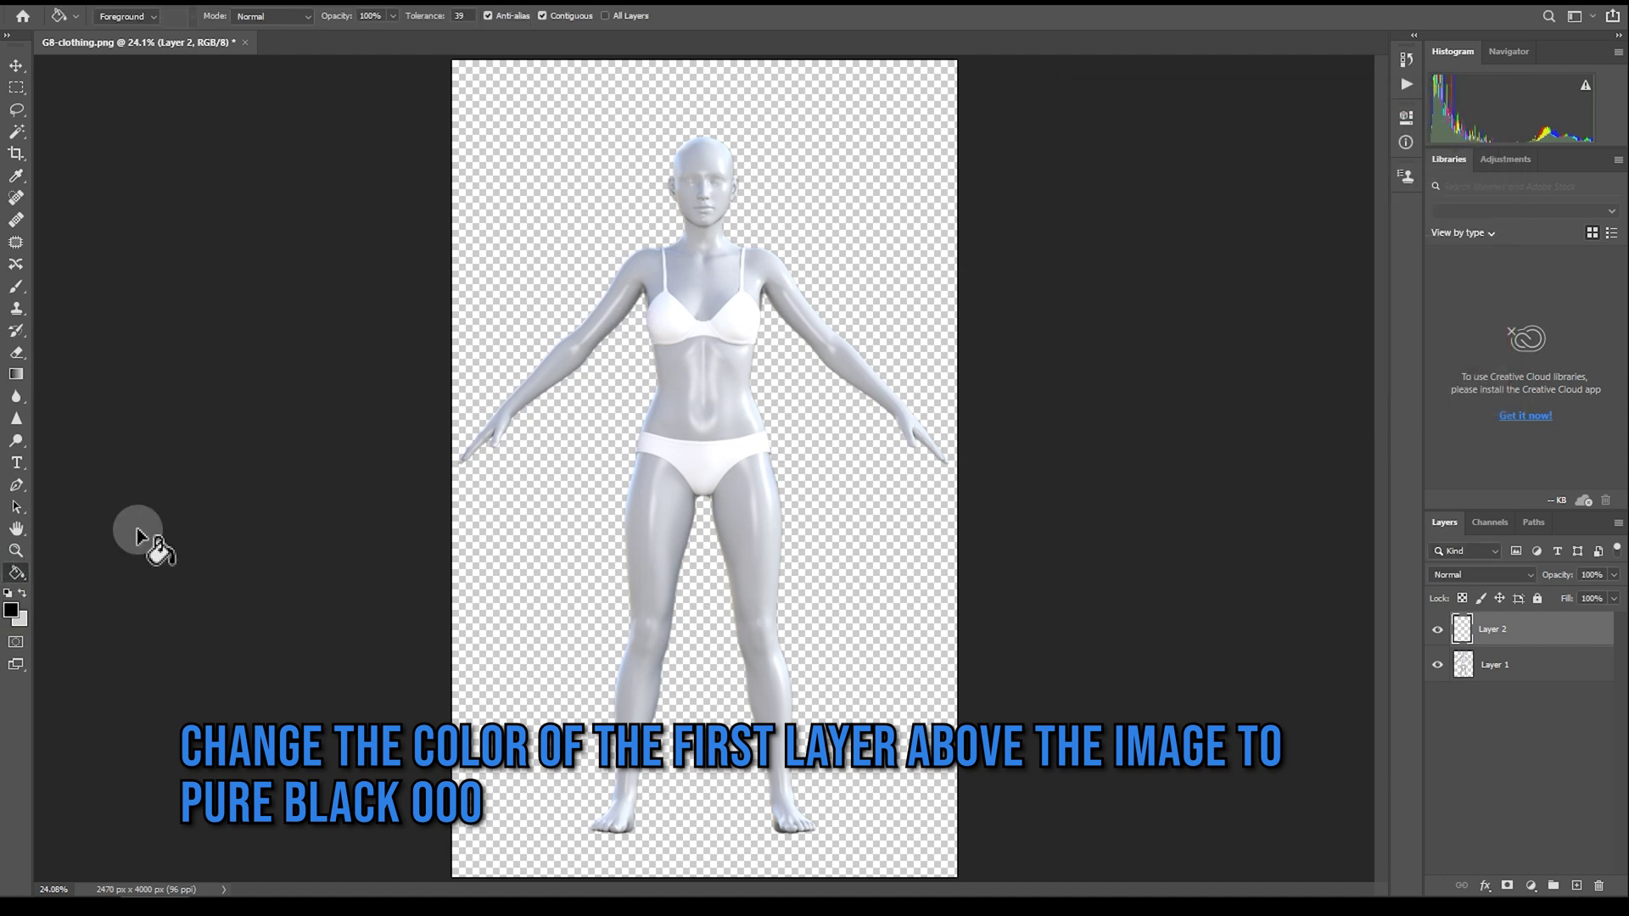
click(574, 415)
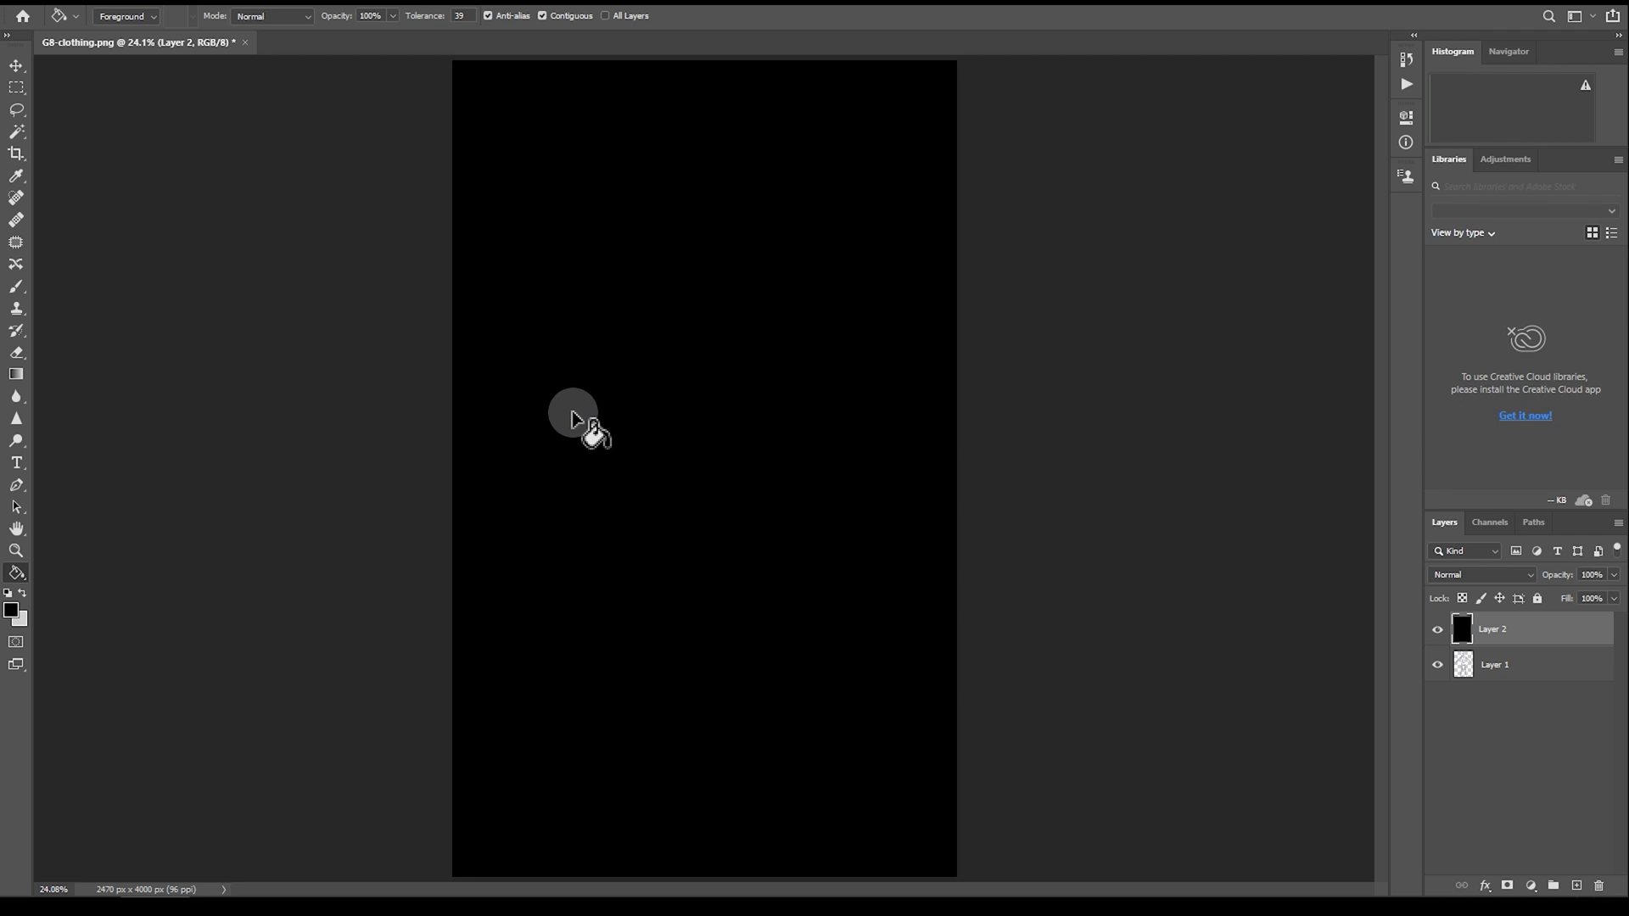
click(1507, 574)
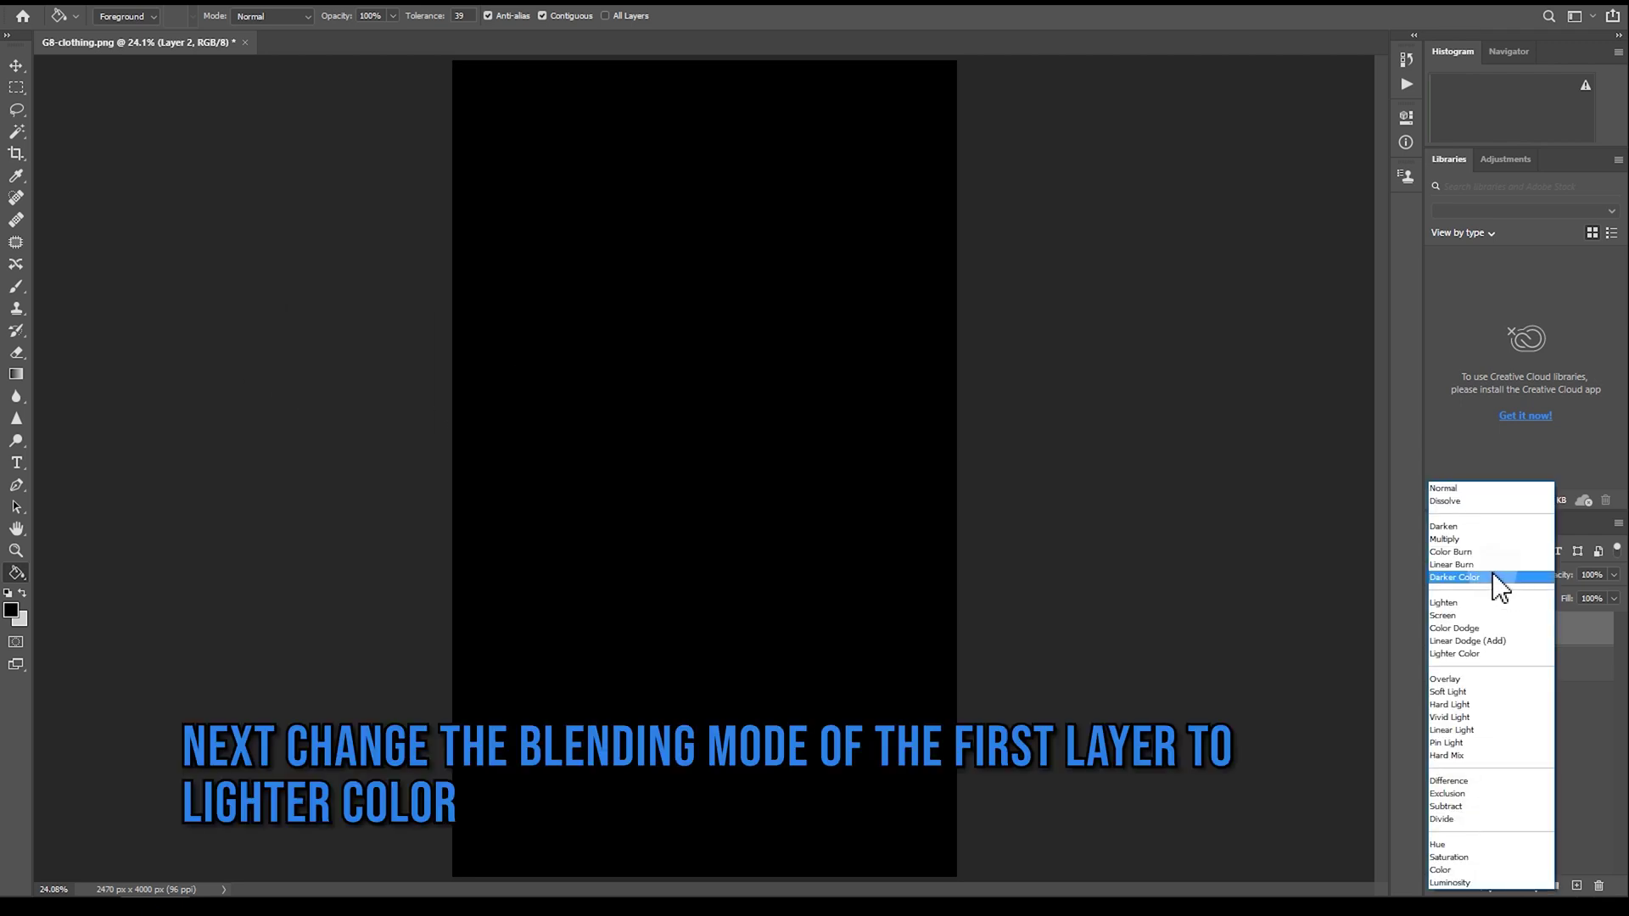
click(1467, 654)
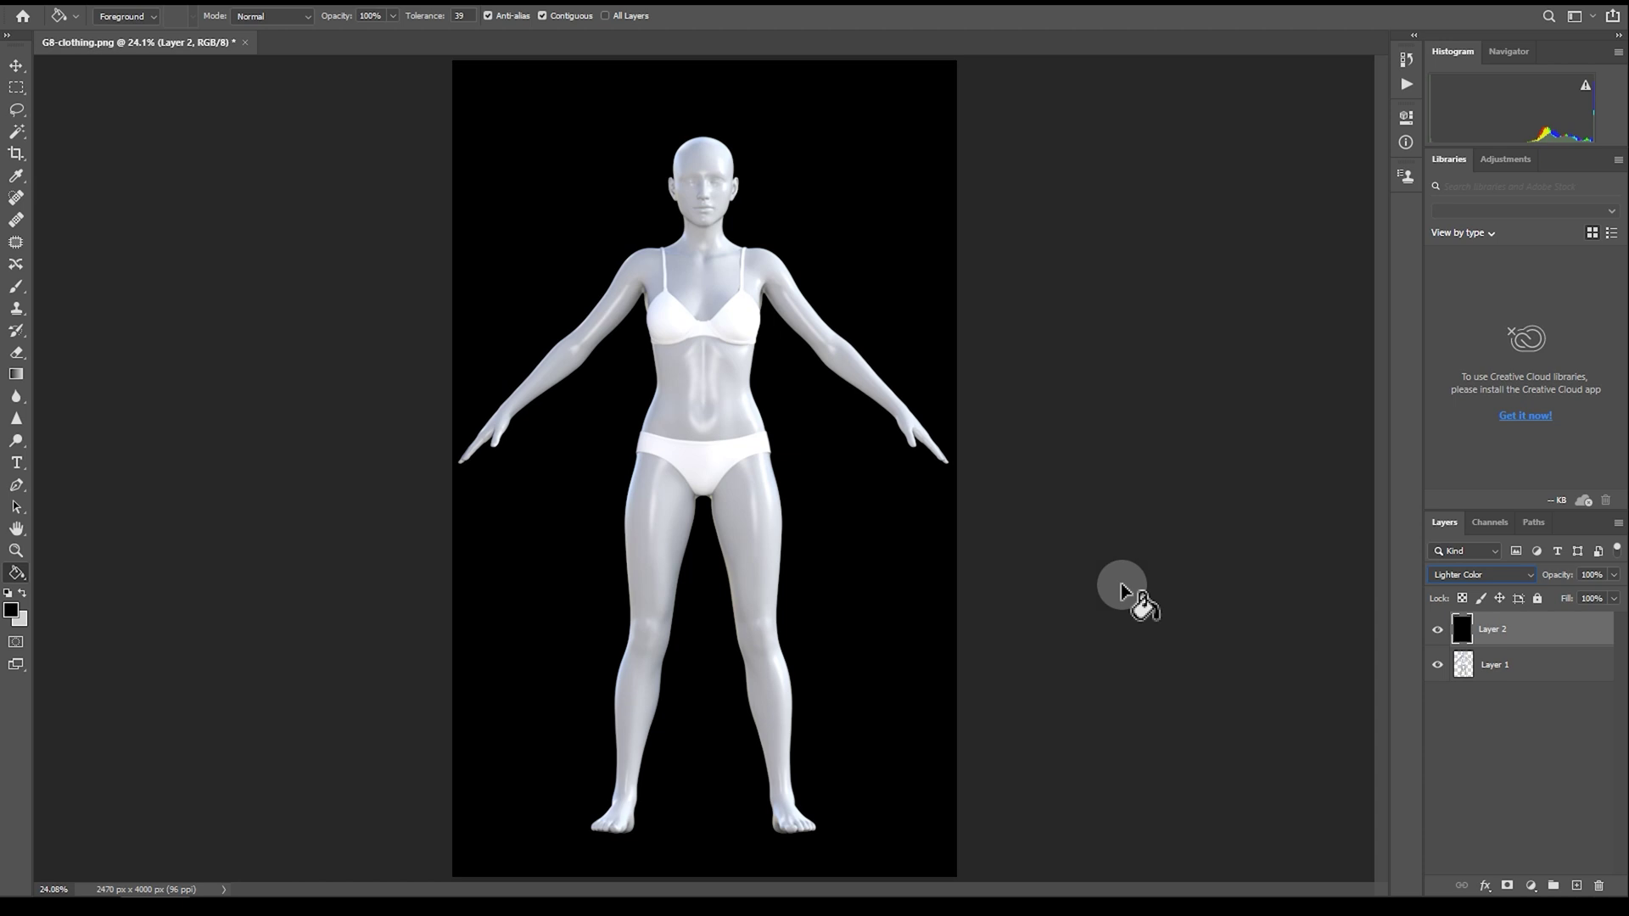
Step: Select the Brush tool with pure white as the foreground colour
click(17, 286)
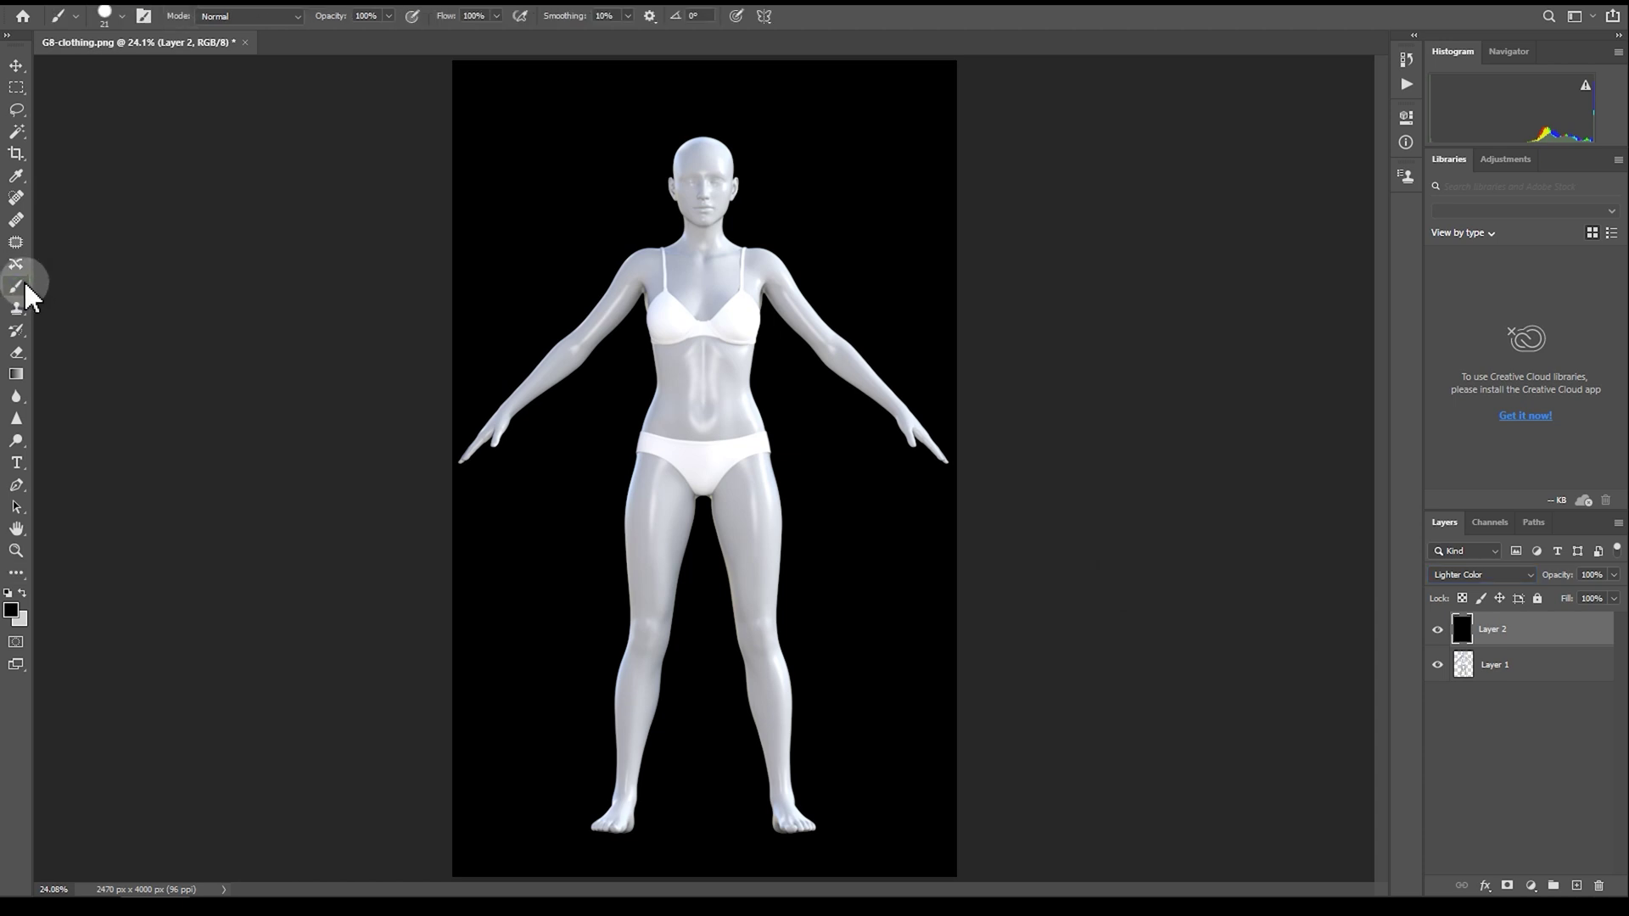
click(12, 610)
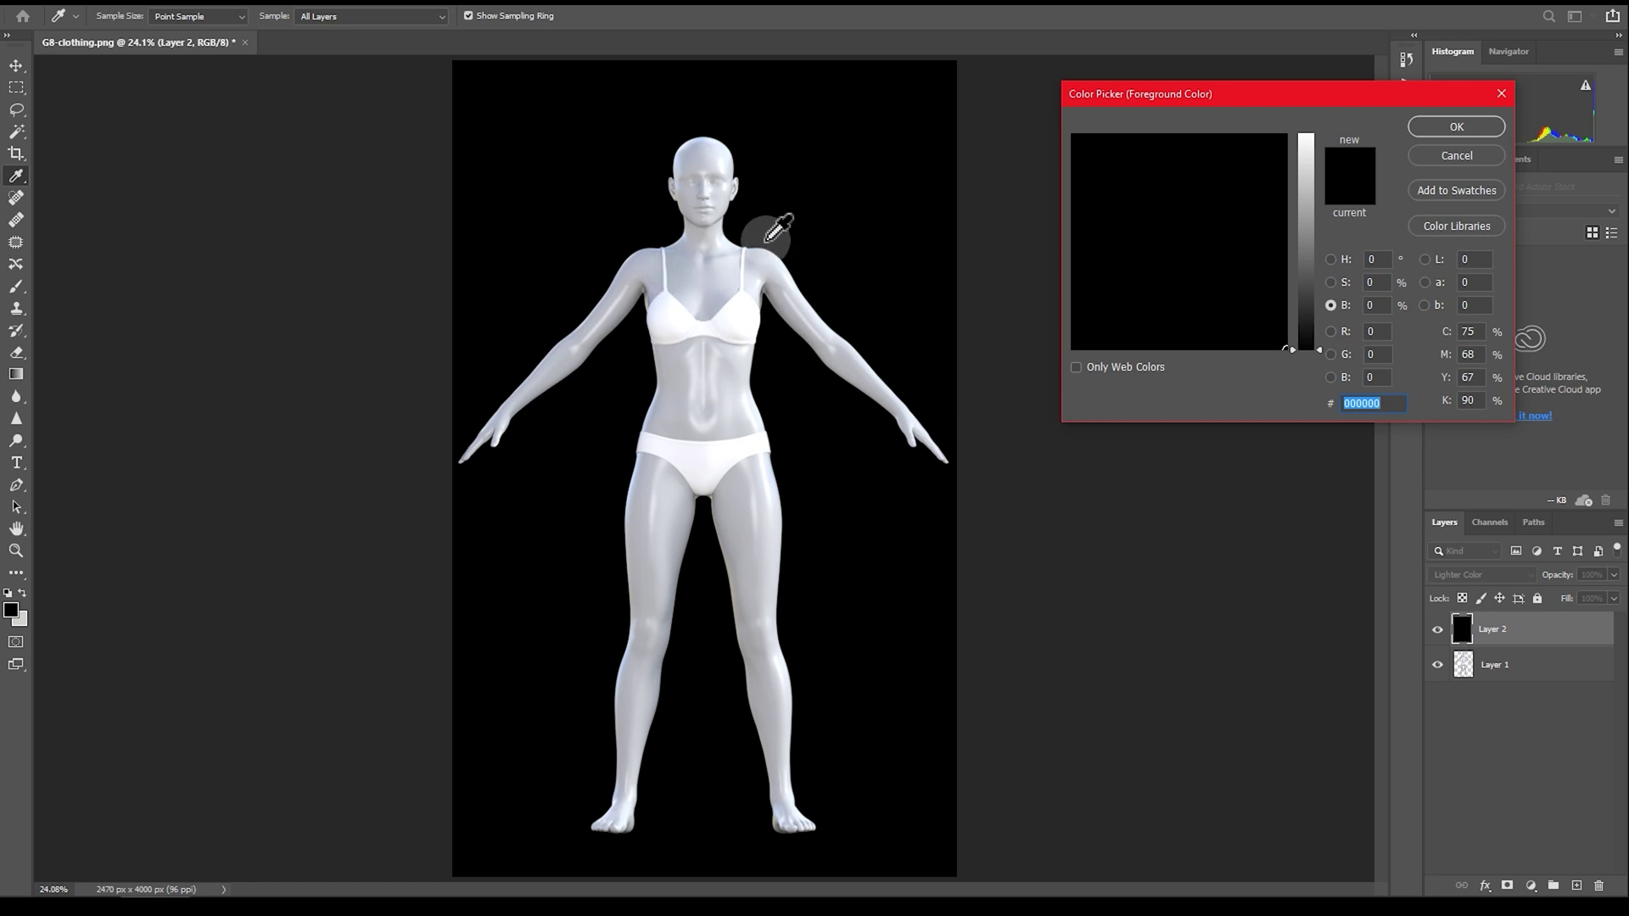
drag(1307, 153, 1301, 109)
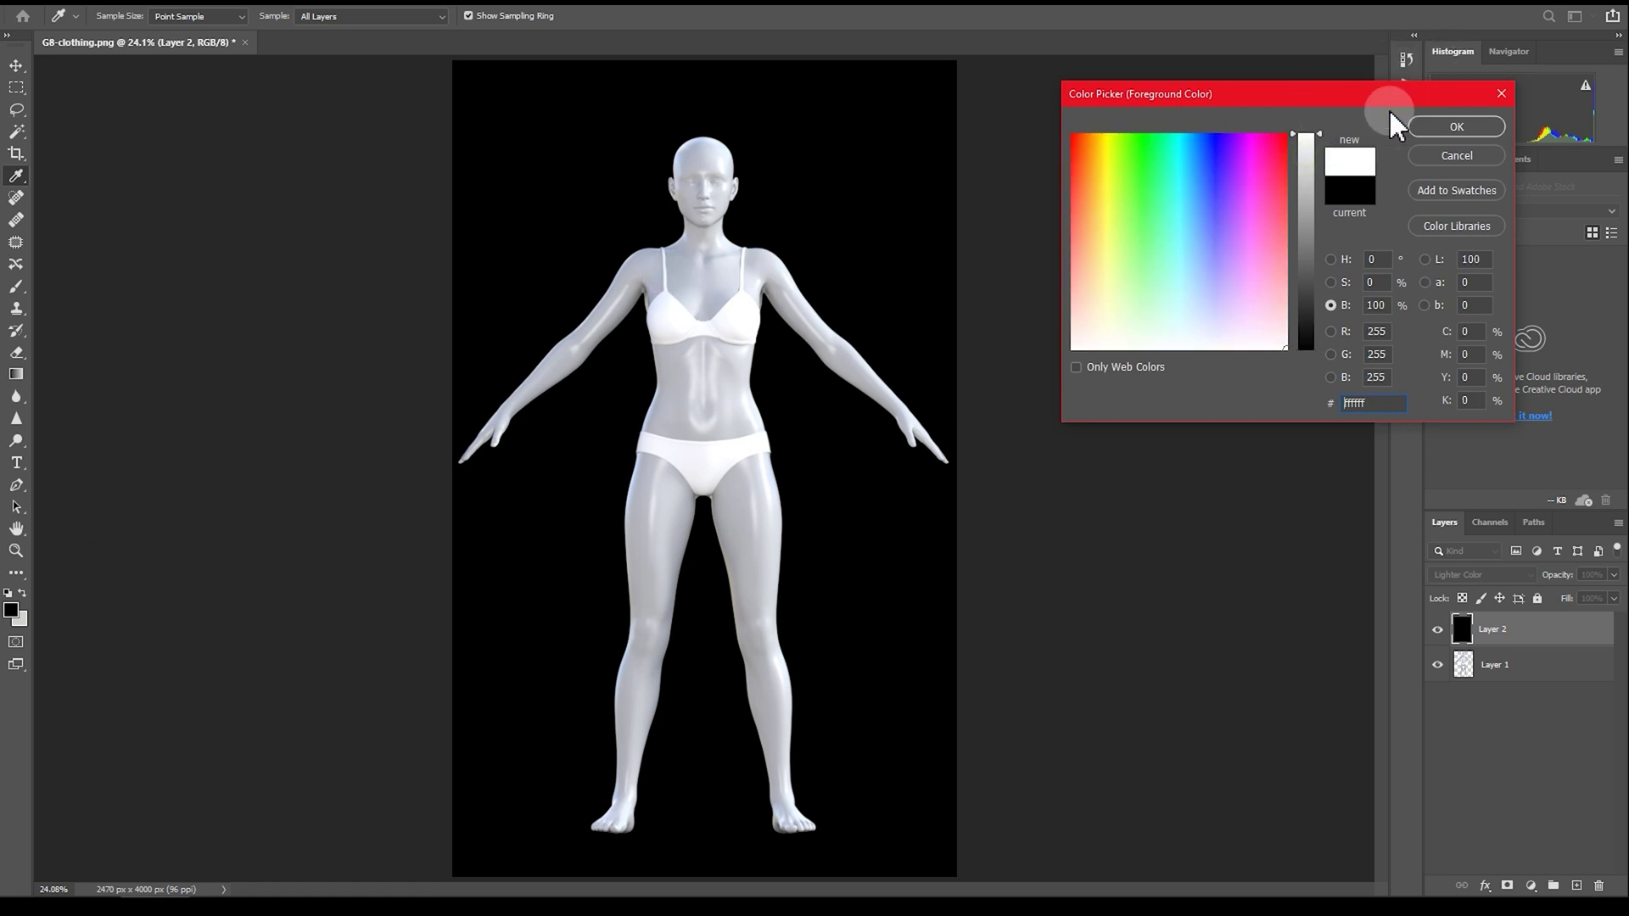
click(1077, 366)
click(1457, 127)
key(b)
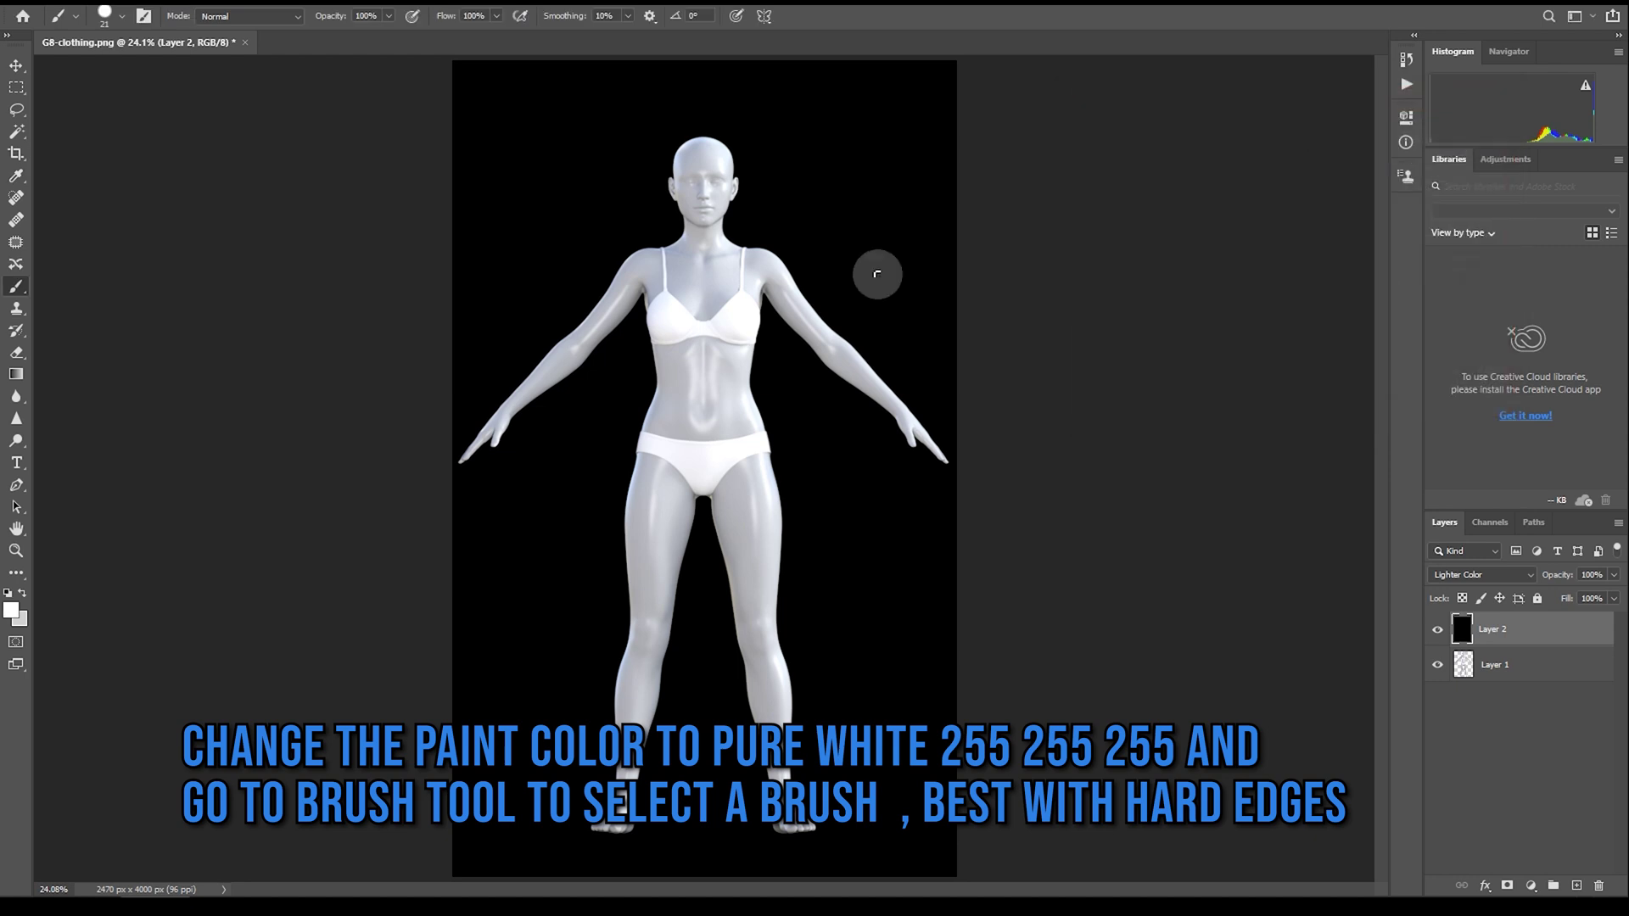
Step: Turn on Vertical symmetry and stretch its axis box to the full canvas width and height
click(764, 15)
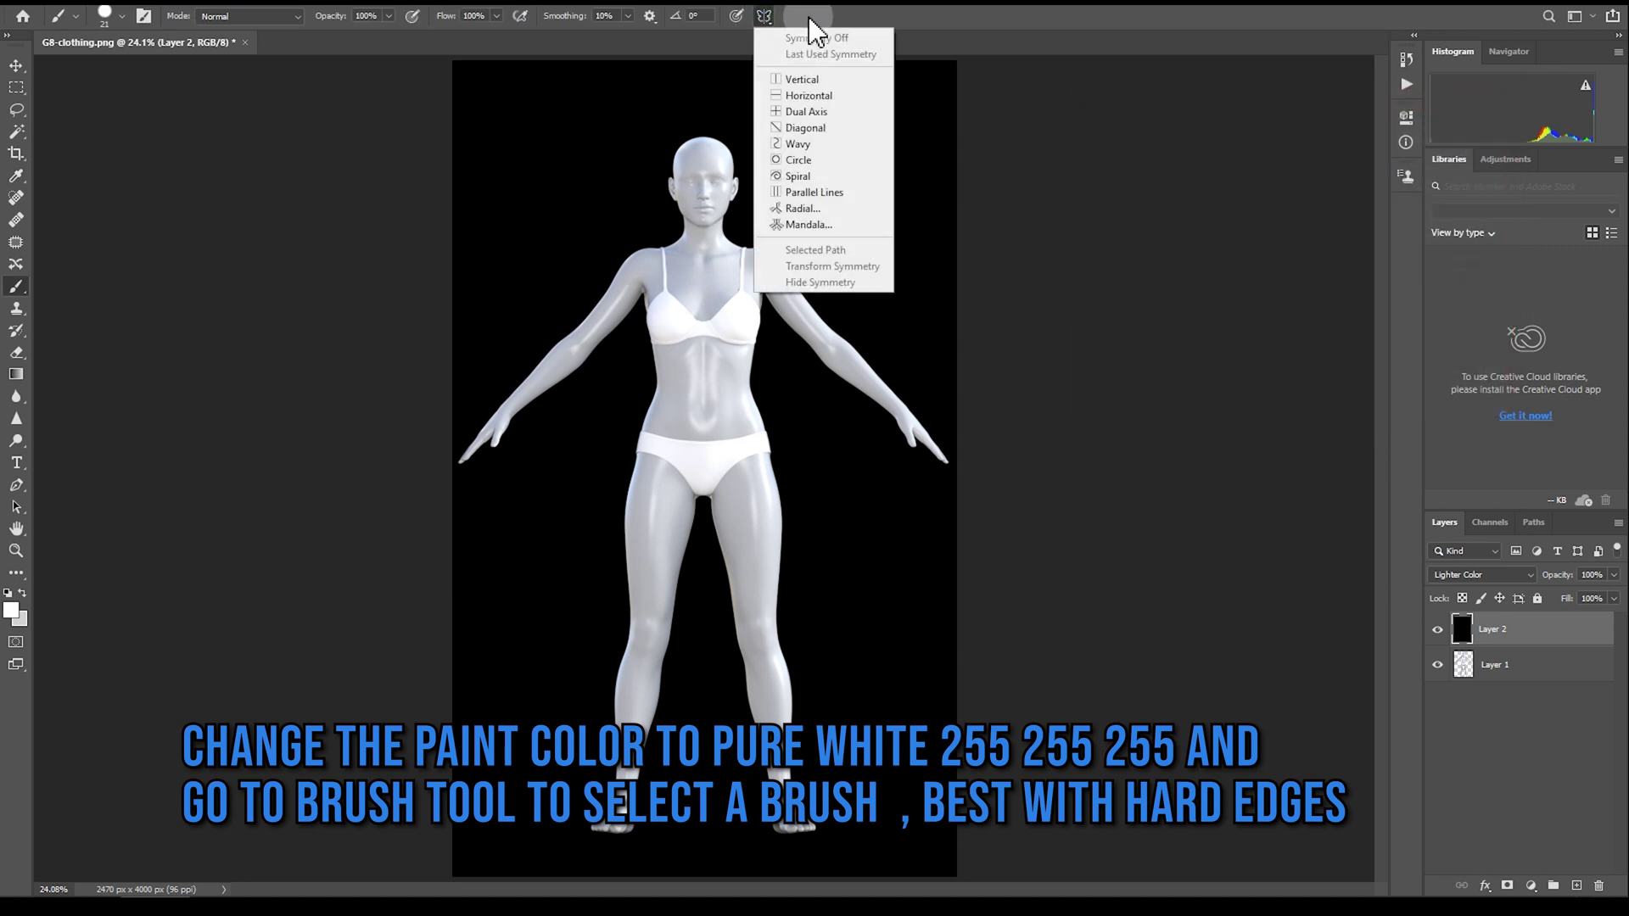
click(828, 81)
drag(708, 467, 453, 472)
drag(878, 467, 957, 466)
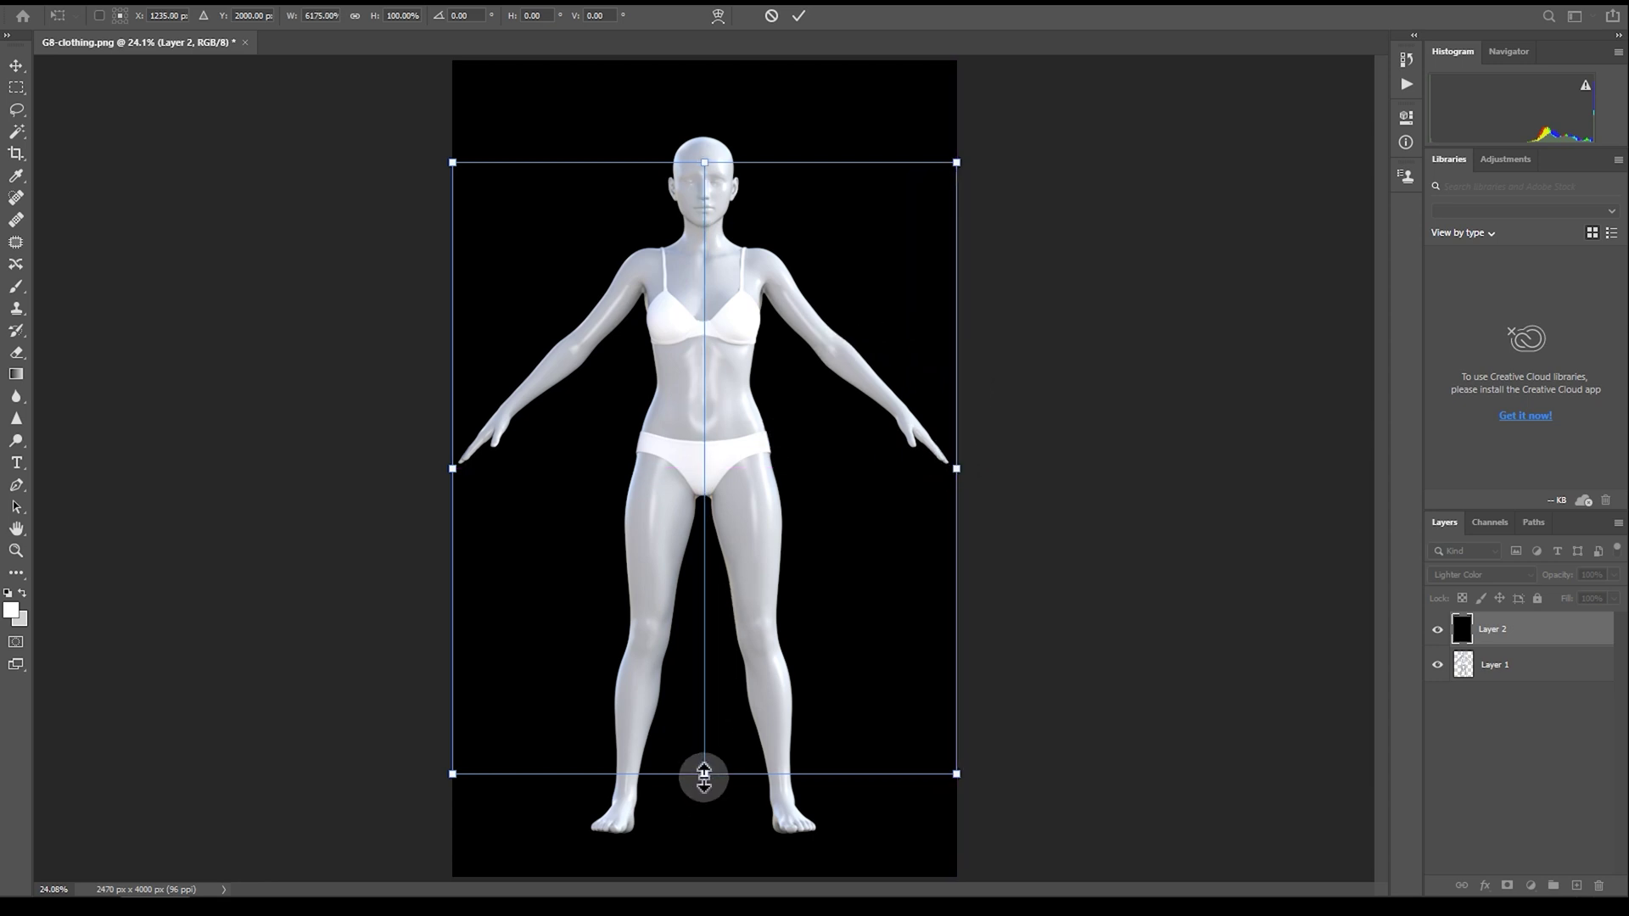
drag(705, 774, 704, 876)
drag(704, 162, 714, 61)
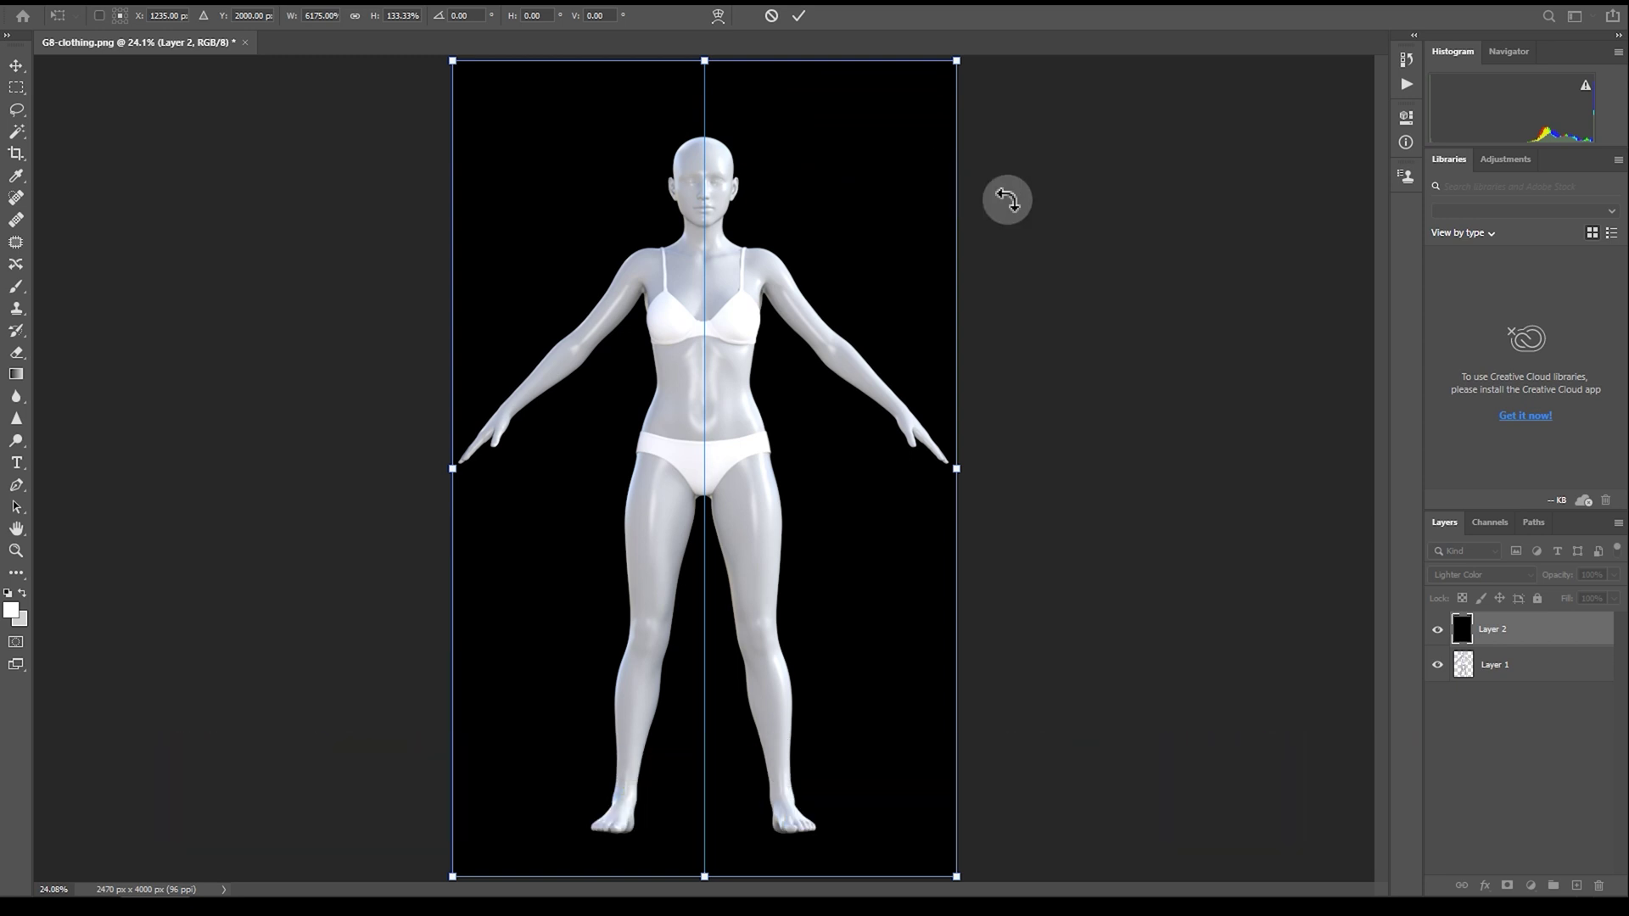
click(799, 16)
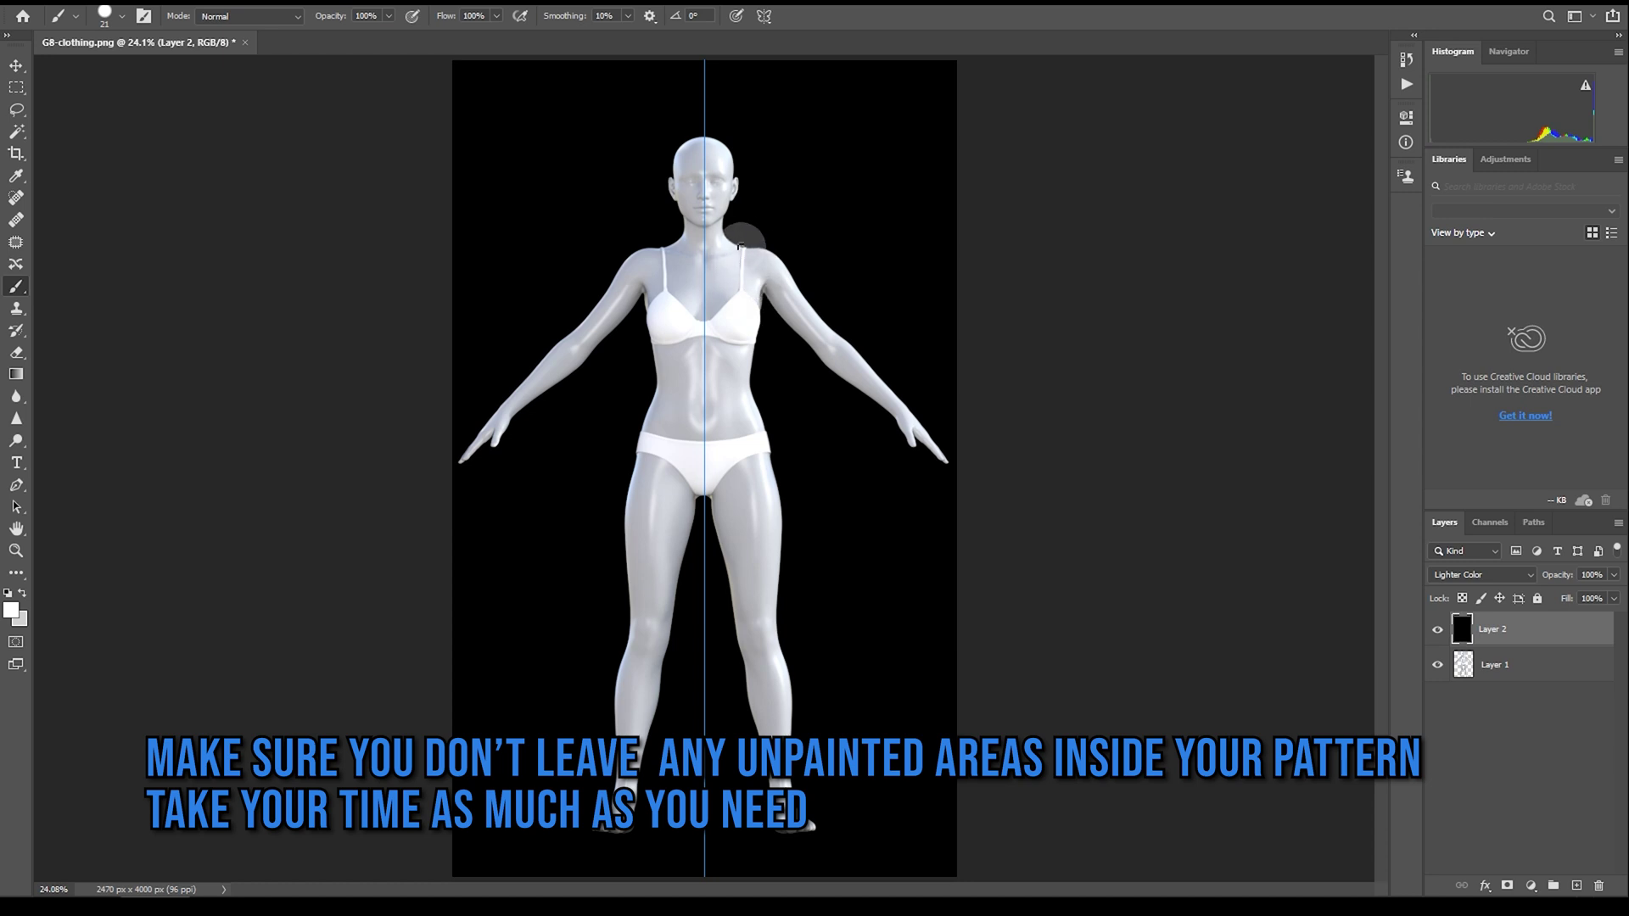
Step: Paint a mirrored white sleeveless dress shape over the figure with a larger brush, then trim the armholes in black
drag(726, 263, 704, 303)
mouse_move(750, 247)
mouse_down()
mouse_move(791, 541)
mouse_move(704, 543)
mouse_up()
right_click(740, 442)
drag(836, 485, 862, 485)
mouse_move(671, 253)
mouse_down()
mouse_move(648, 512)
mouse_move(684, 506)
mouse_move(611, 535)
mouse_up()
key(x)
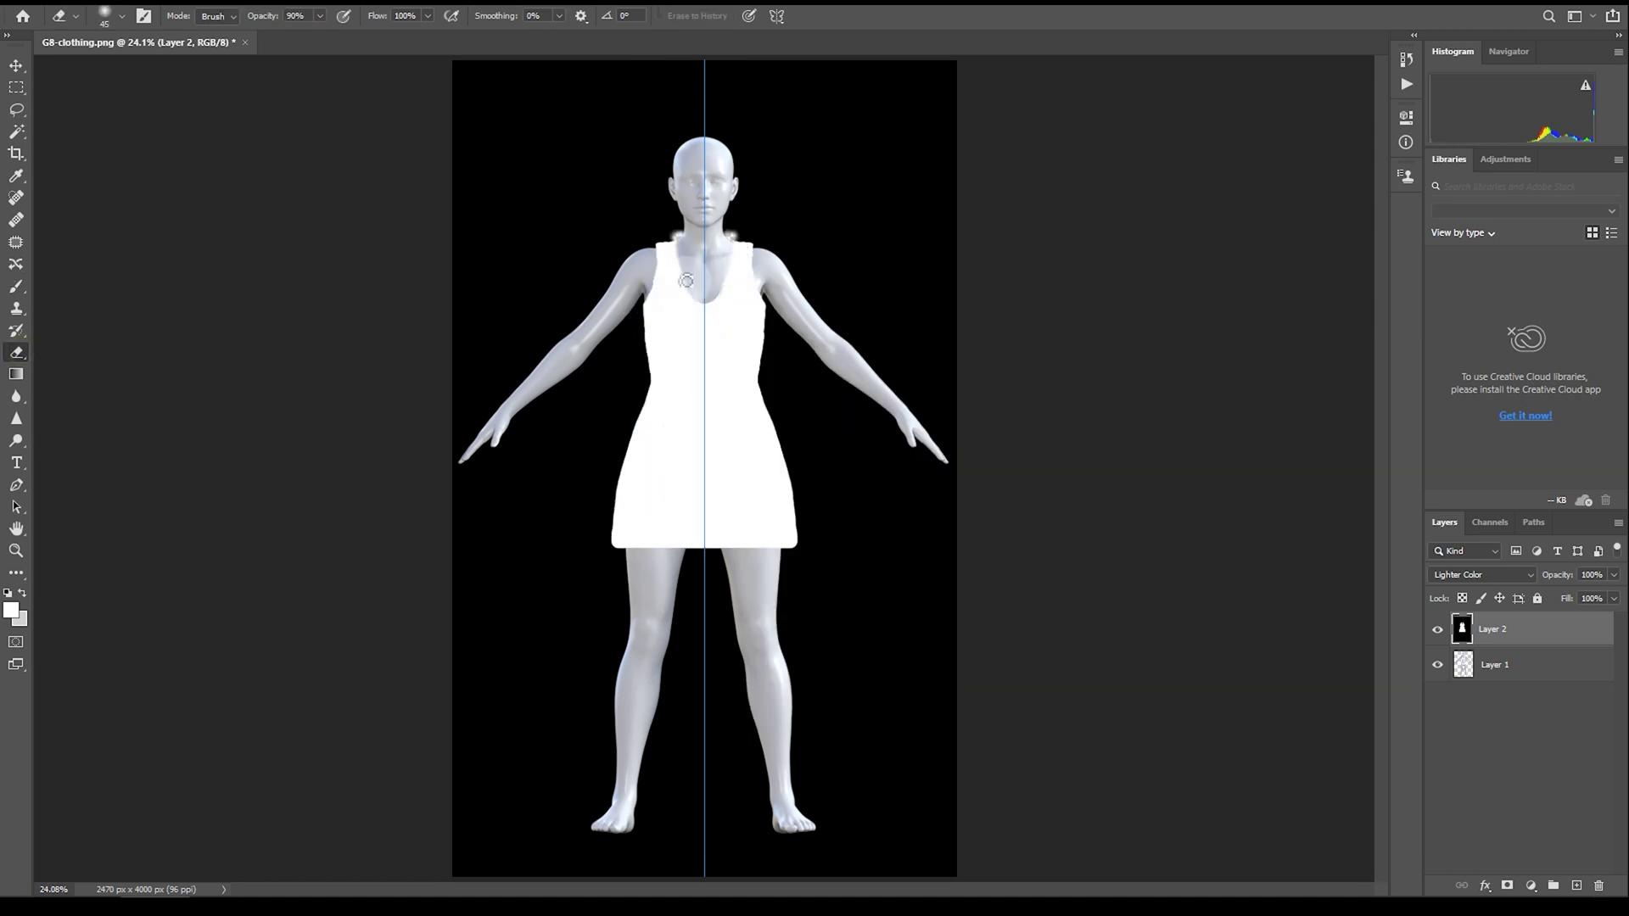
drag(772, 301, 766, 399)
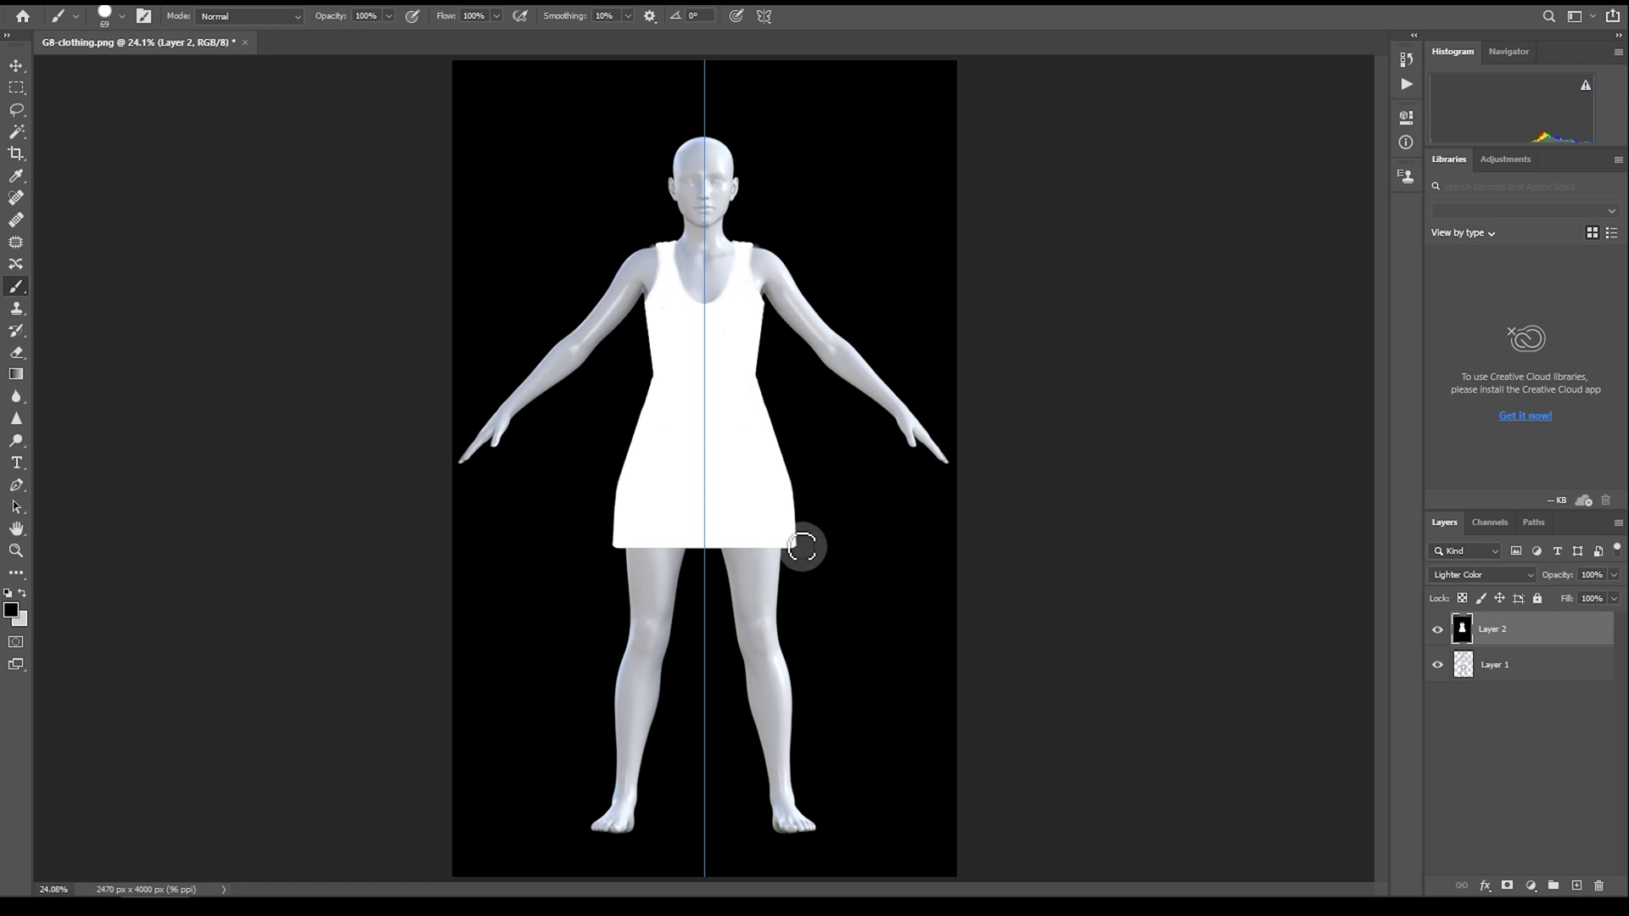
Step: Set the dress layer to Darker Color blending, zoom in on the dress, and make white the brush colour
click(1459, 574)
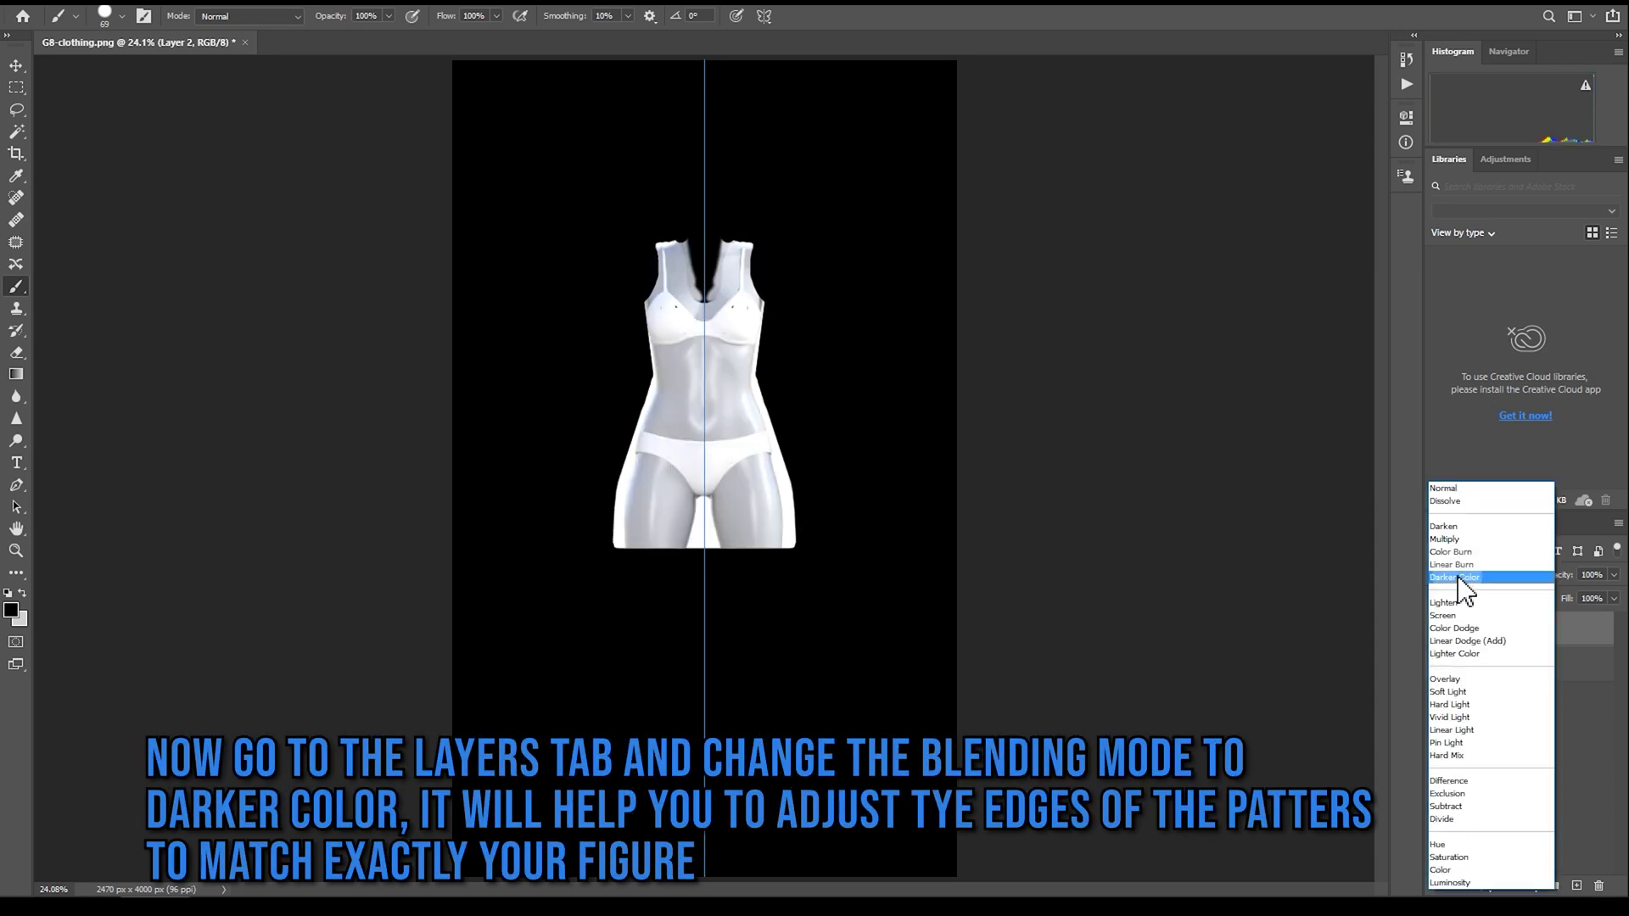
click(1453, 578)
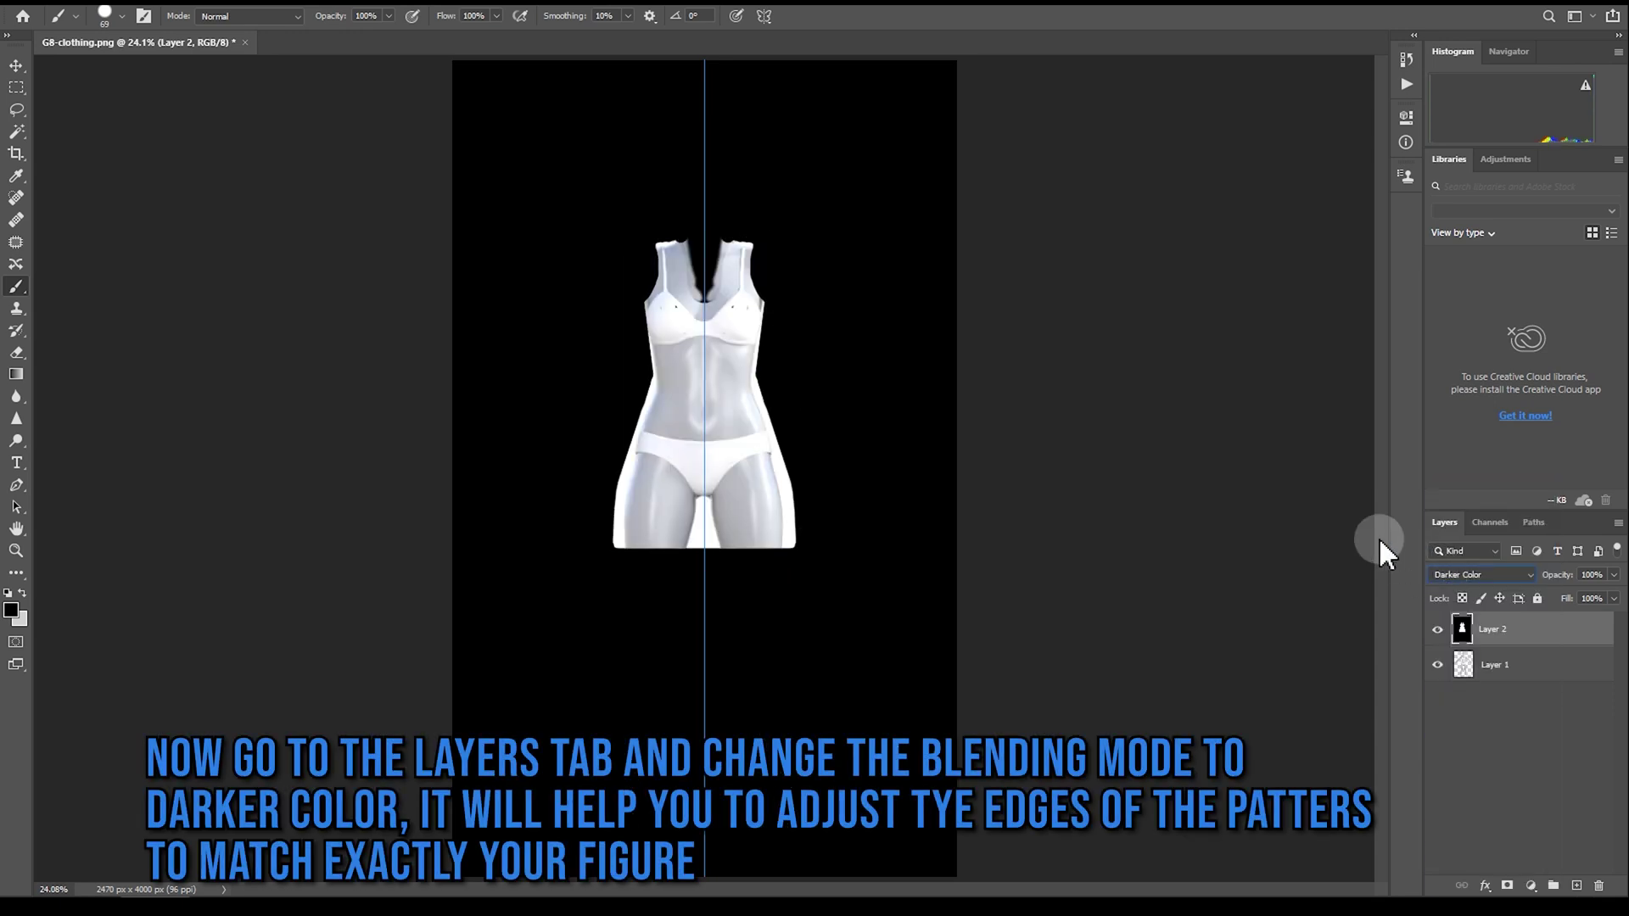
click(18, 551)
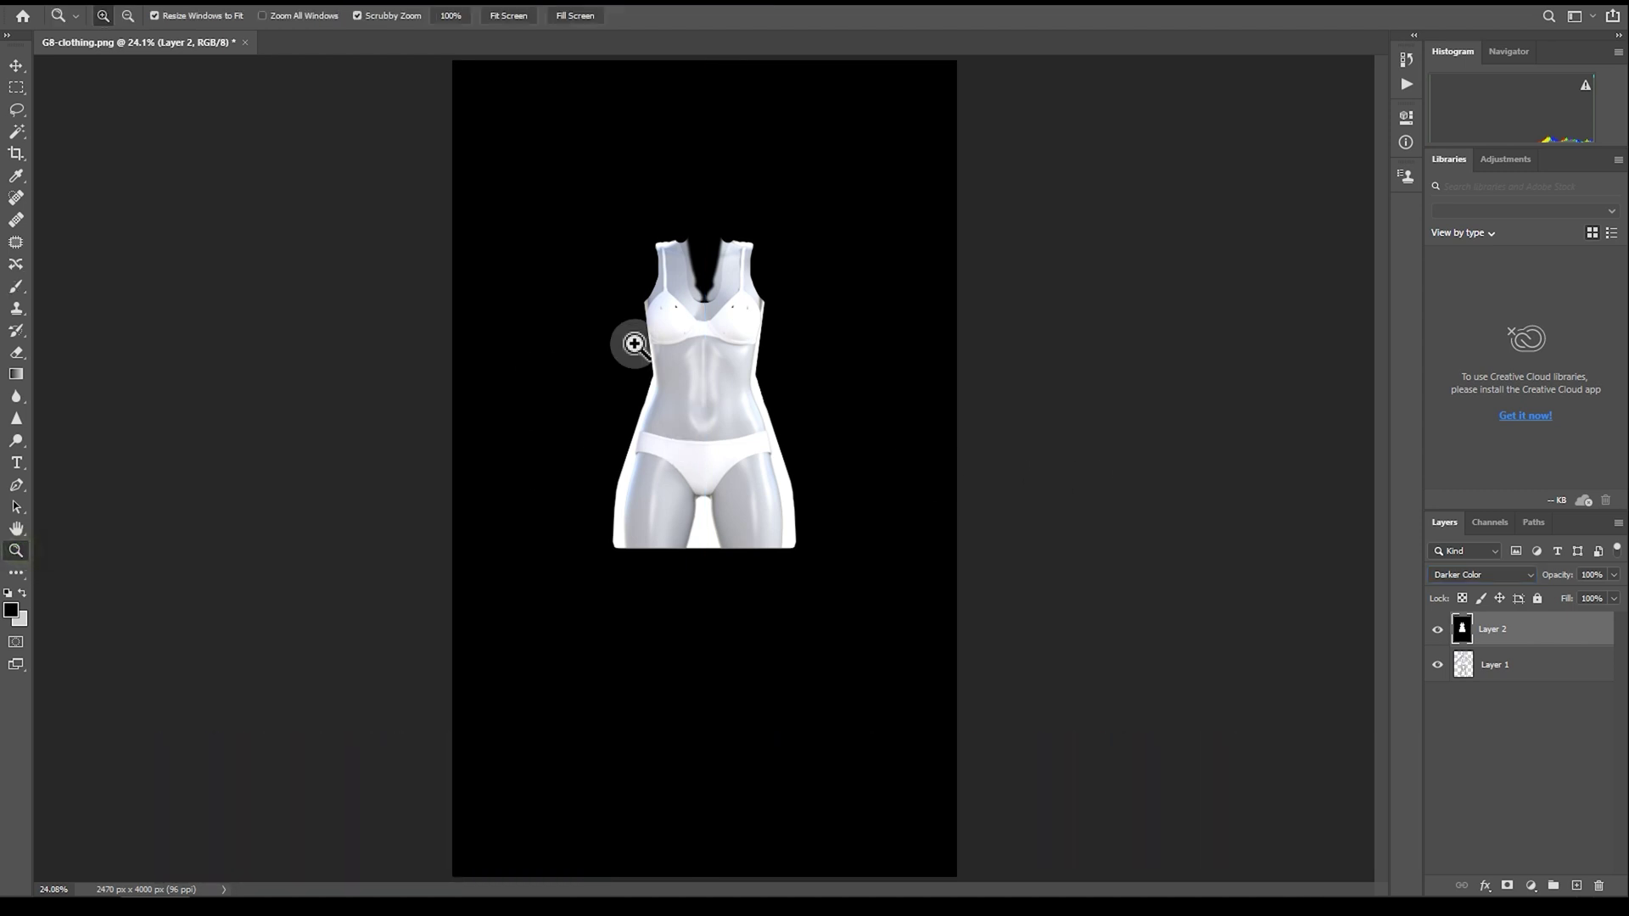
mouse_move(730, 283)
mouse_down()
mouse_move(785, 252)
mouse_move(768, 251)
mouse_up()
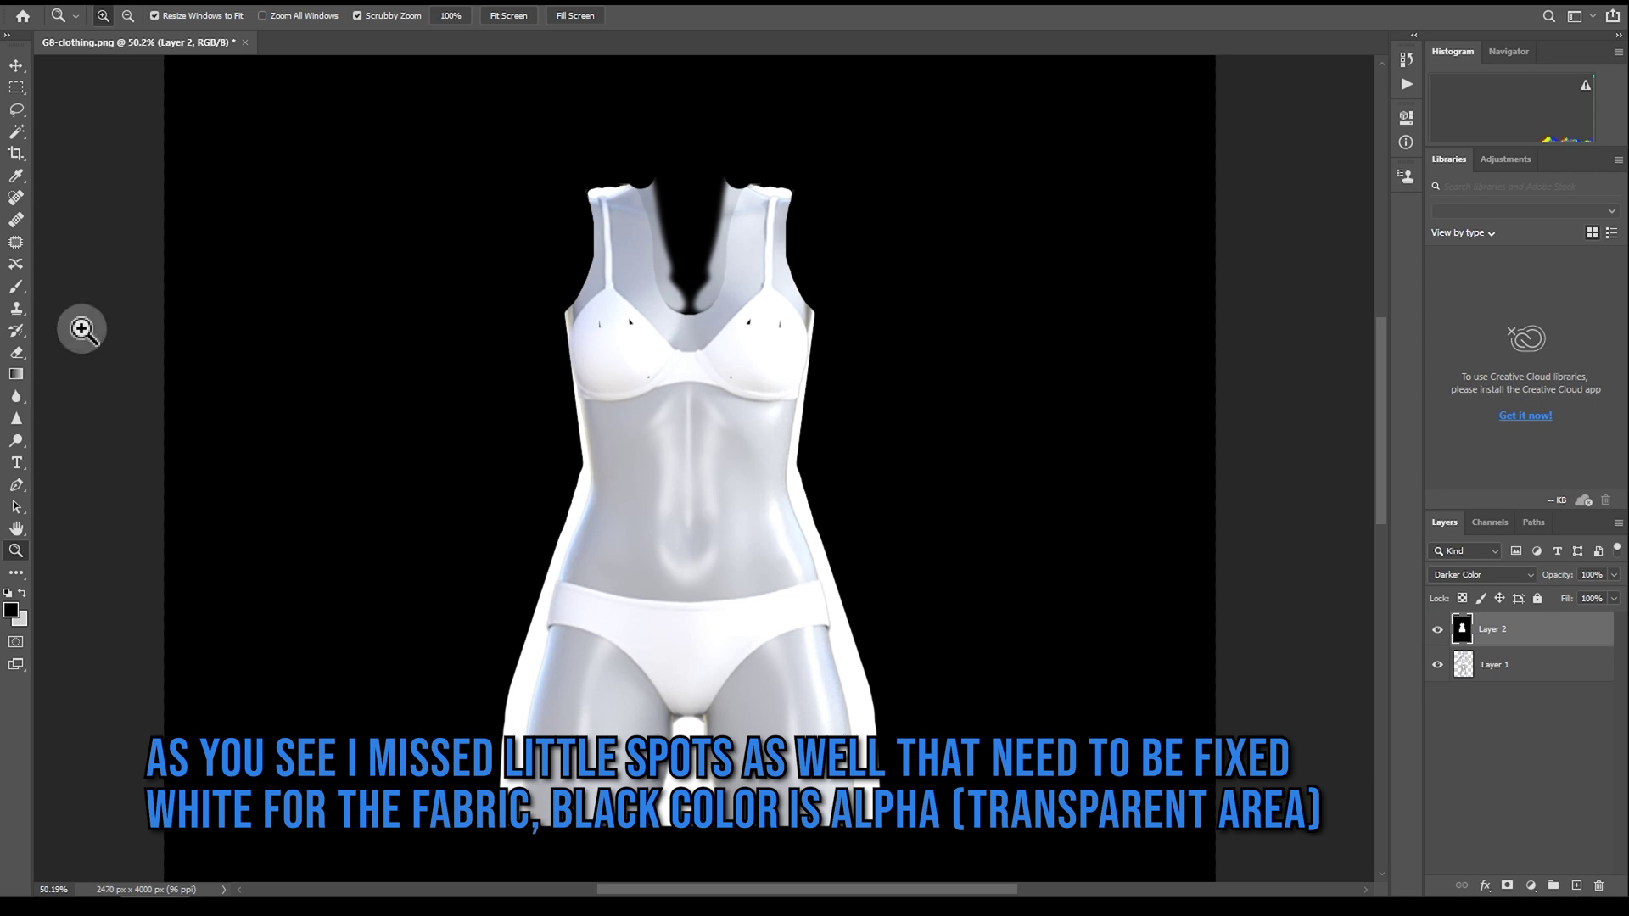
click(17, 287)
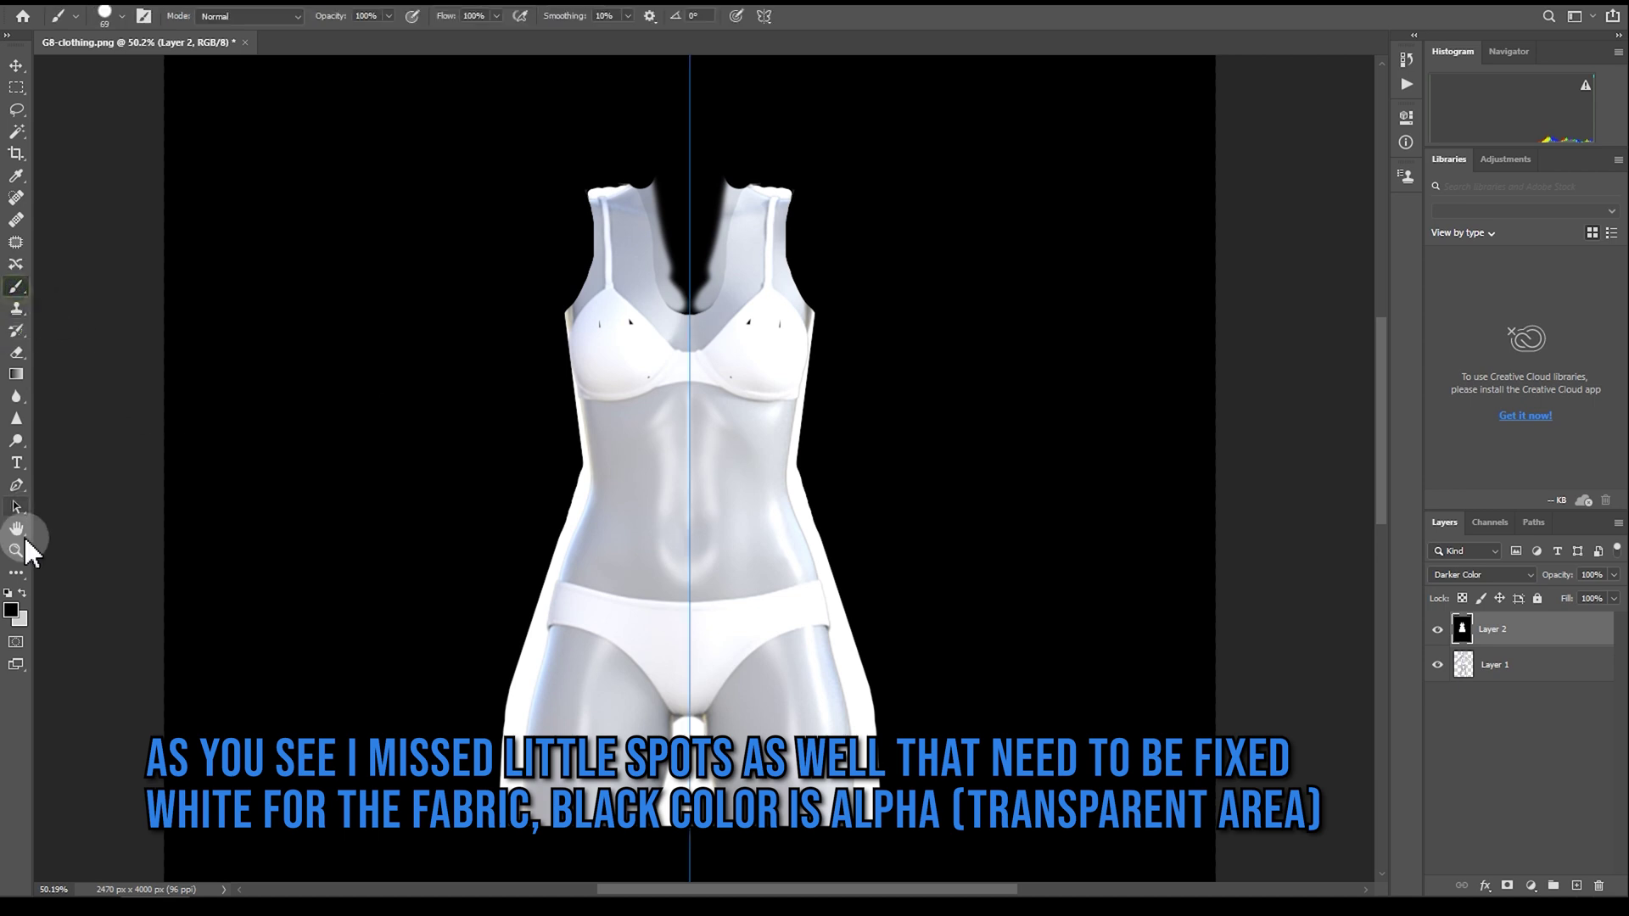
click(11, 610)
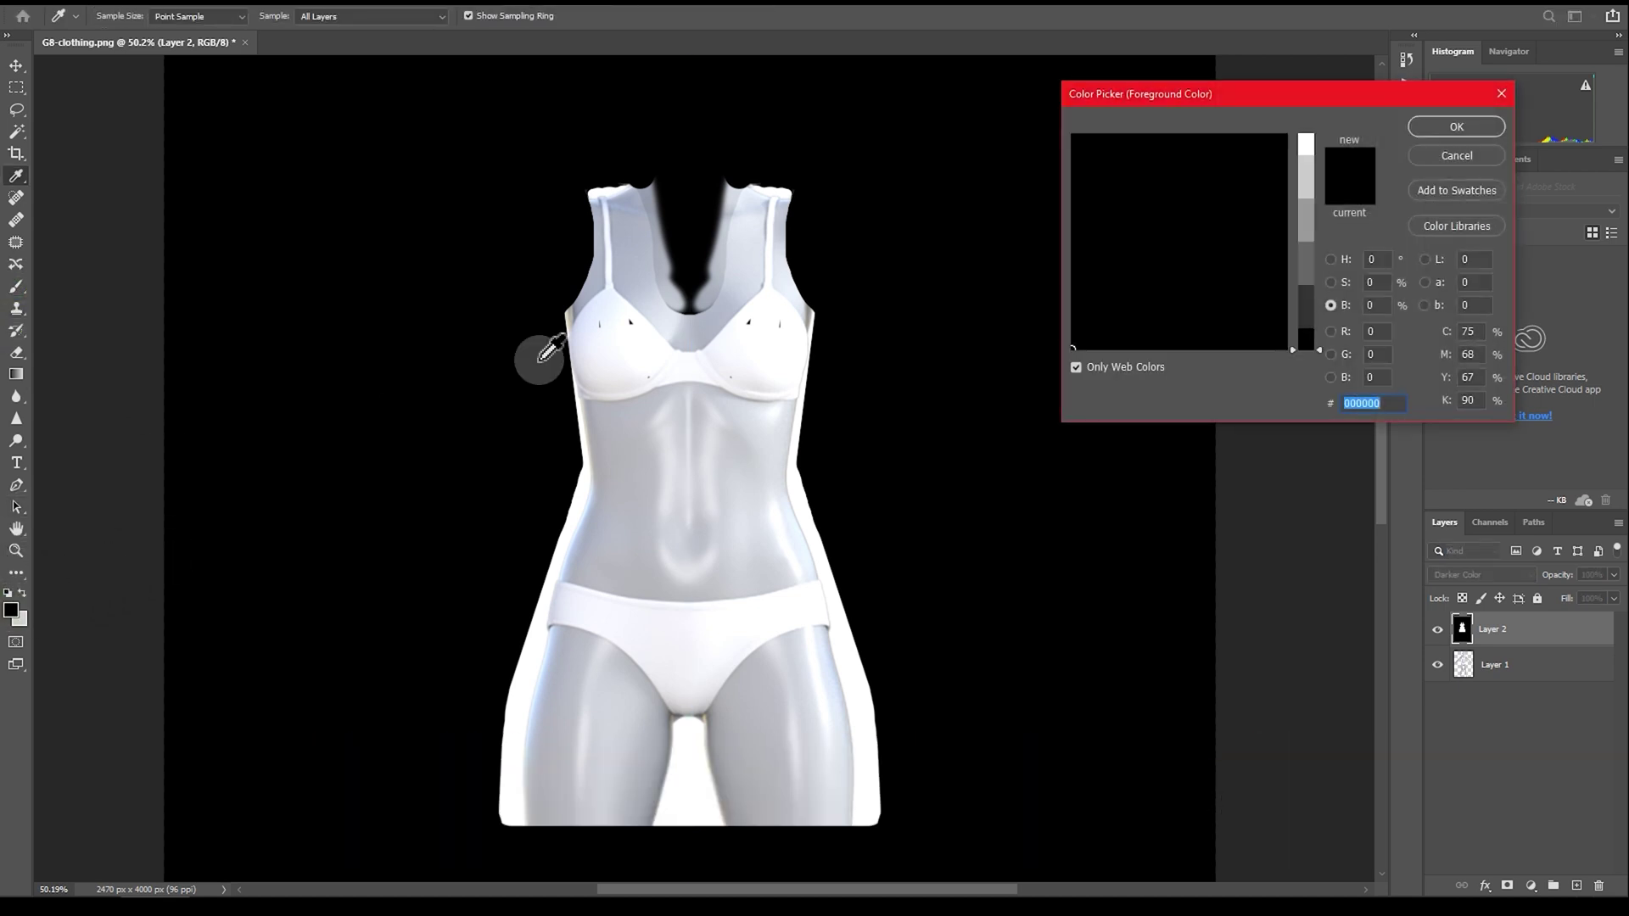
click(1306, 137)
click(1434, 133)
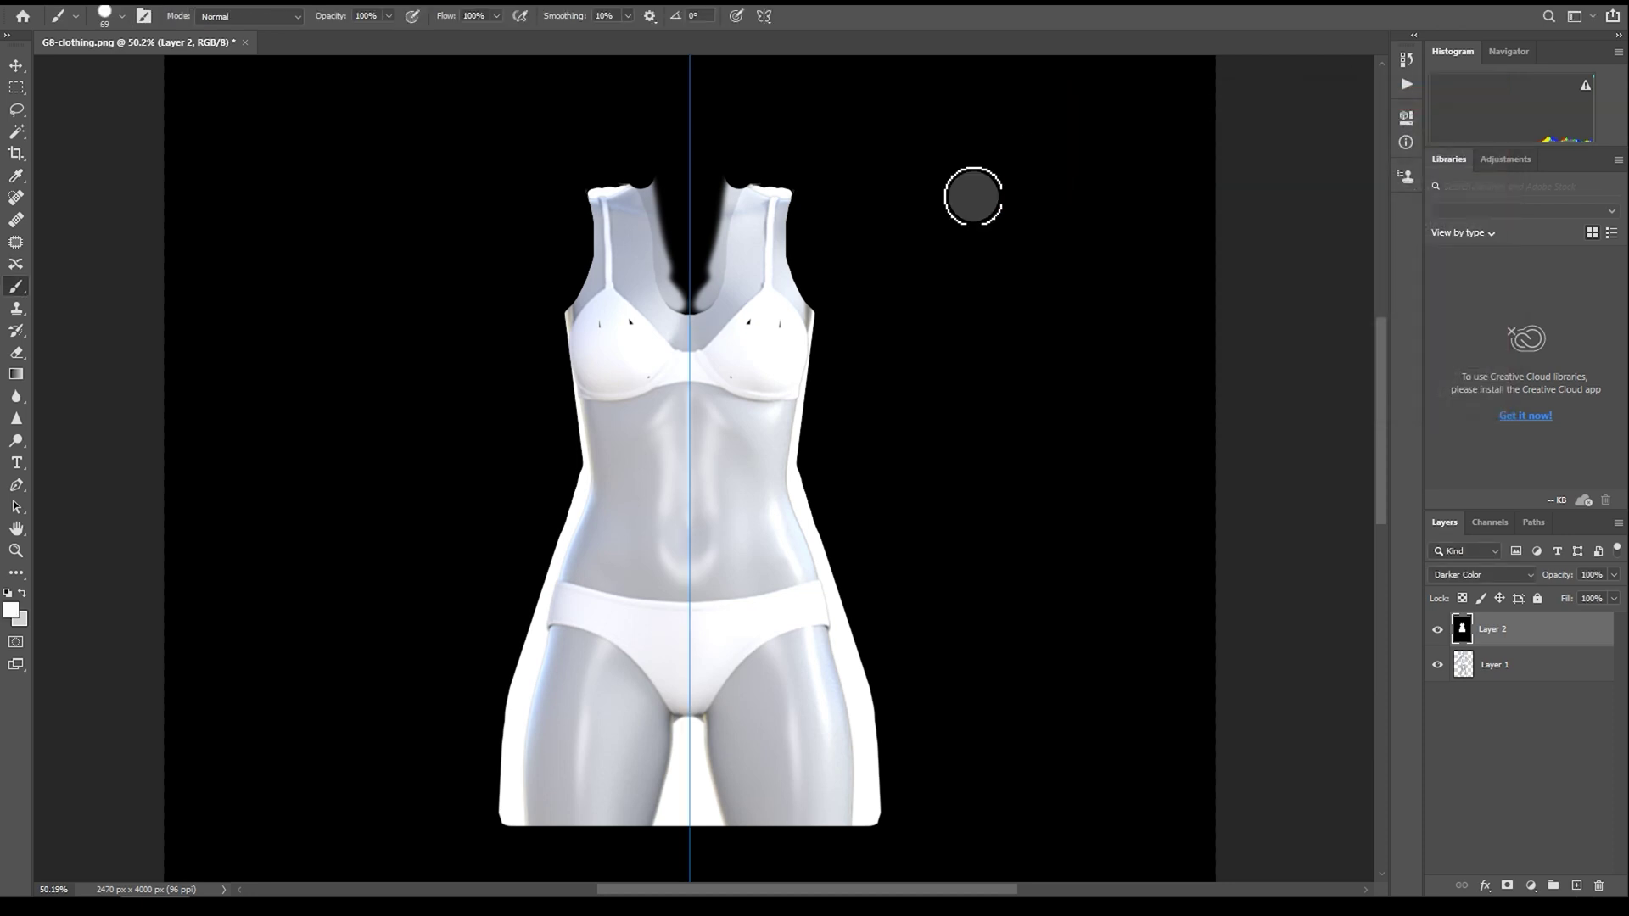
Step: Clean stray dots and refine the shoulder tops and neckline with a smaller brush in white and black
drag(760, 311, 741, 380)
right_click(740, 380)
drag(872, 406, 857, 408)
drag(596, 202, 584, 281)
alt+click(709, 170)
mouse_move(720, 185)
mouse_down()
mouse_move(698, 315)
mouse_move(786, 199)
mouse_up()
alt+click(751, 189)
alt+click(573, 482)
Step: Trim the hips, thighs, waist, straps and neckline in black, smoothing edges with white
mouse_move(577, 483)
mouse_down()
mouse_move(516, 832)
mouse_move(509, 799)
mouse_up()
drag(807, 425, 827, 569)
alt+click(536, 672)
drag(536, 669, 526, 819)
mouse_move(571, 316)
mouse_down()
mouse_move(578, 528)
mouse_move(563, 577)
mouse_up()
alt+click(653, 193)
drag(639, 192, 688, 313)
drag(581, 195, 555, 313)
drag(637, 193, 683, 320)
drag(815, 437, 804, 502)
Step: Set the foreground paint colour to red
click(14, 609)
click(1283, 129)
click(1470, 119)
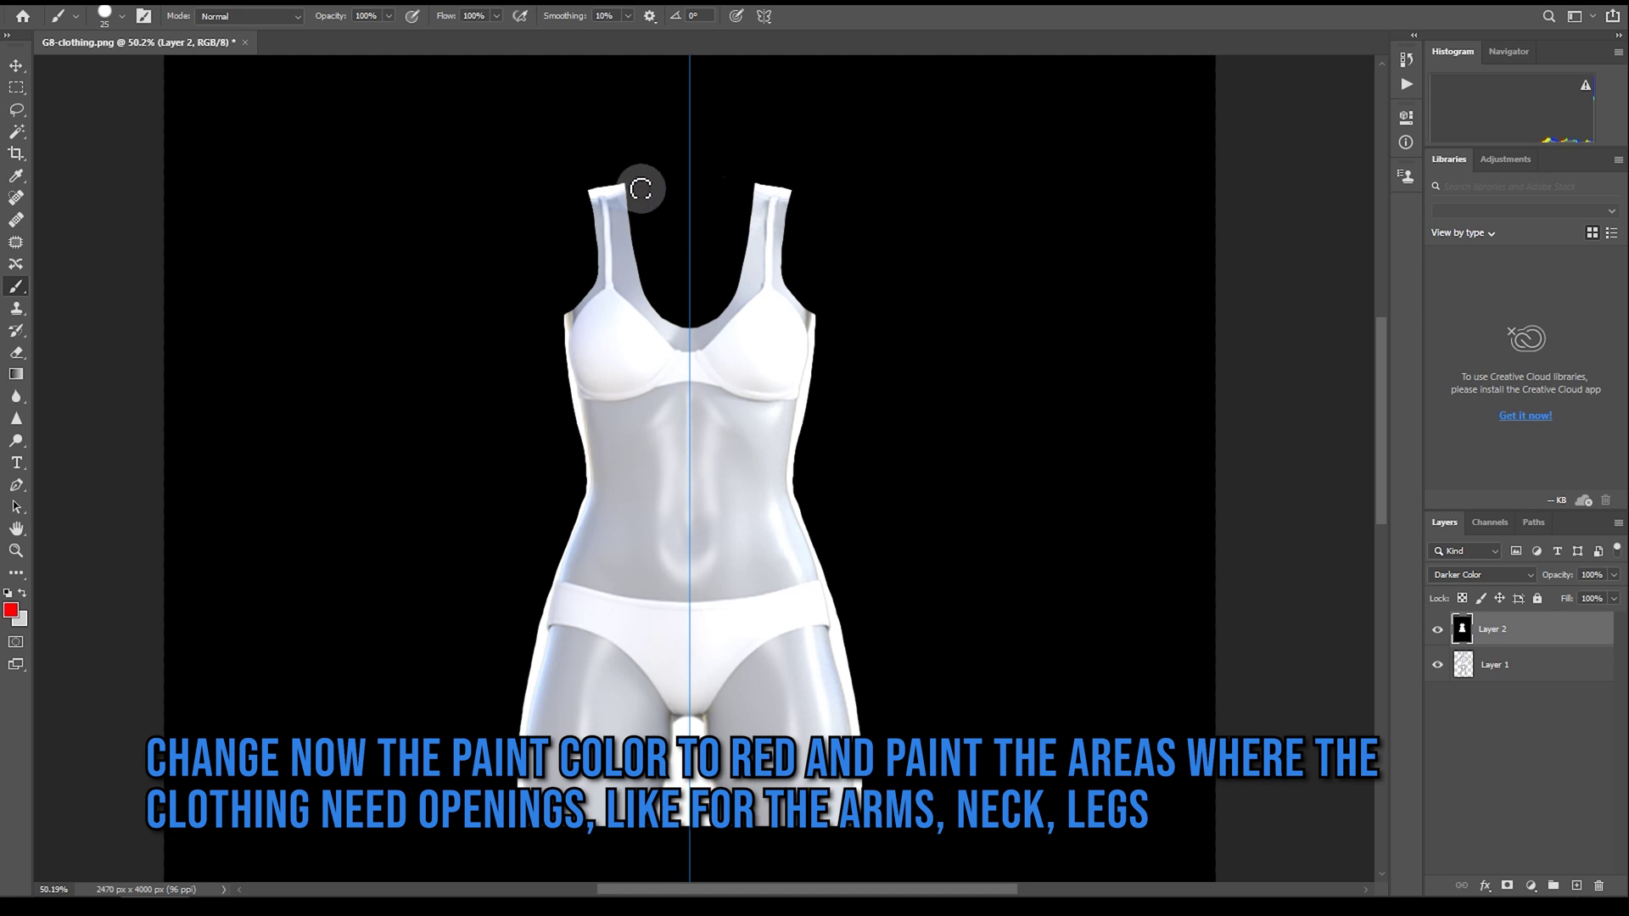
Step: Paint red over the strap tops, neckline, armhole edges and hem, and stroke a red rib across the waist
click(628, 187)
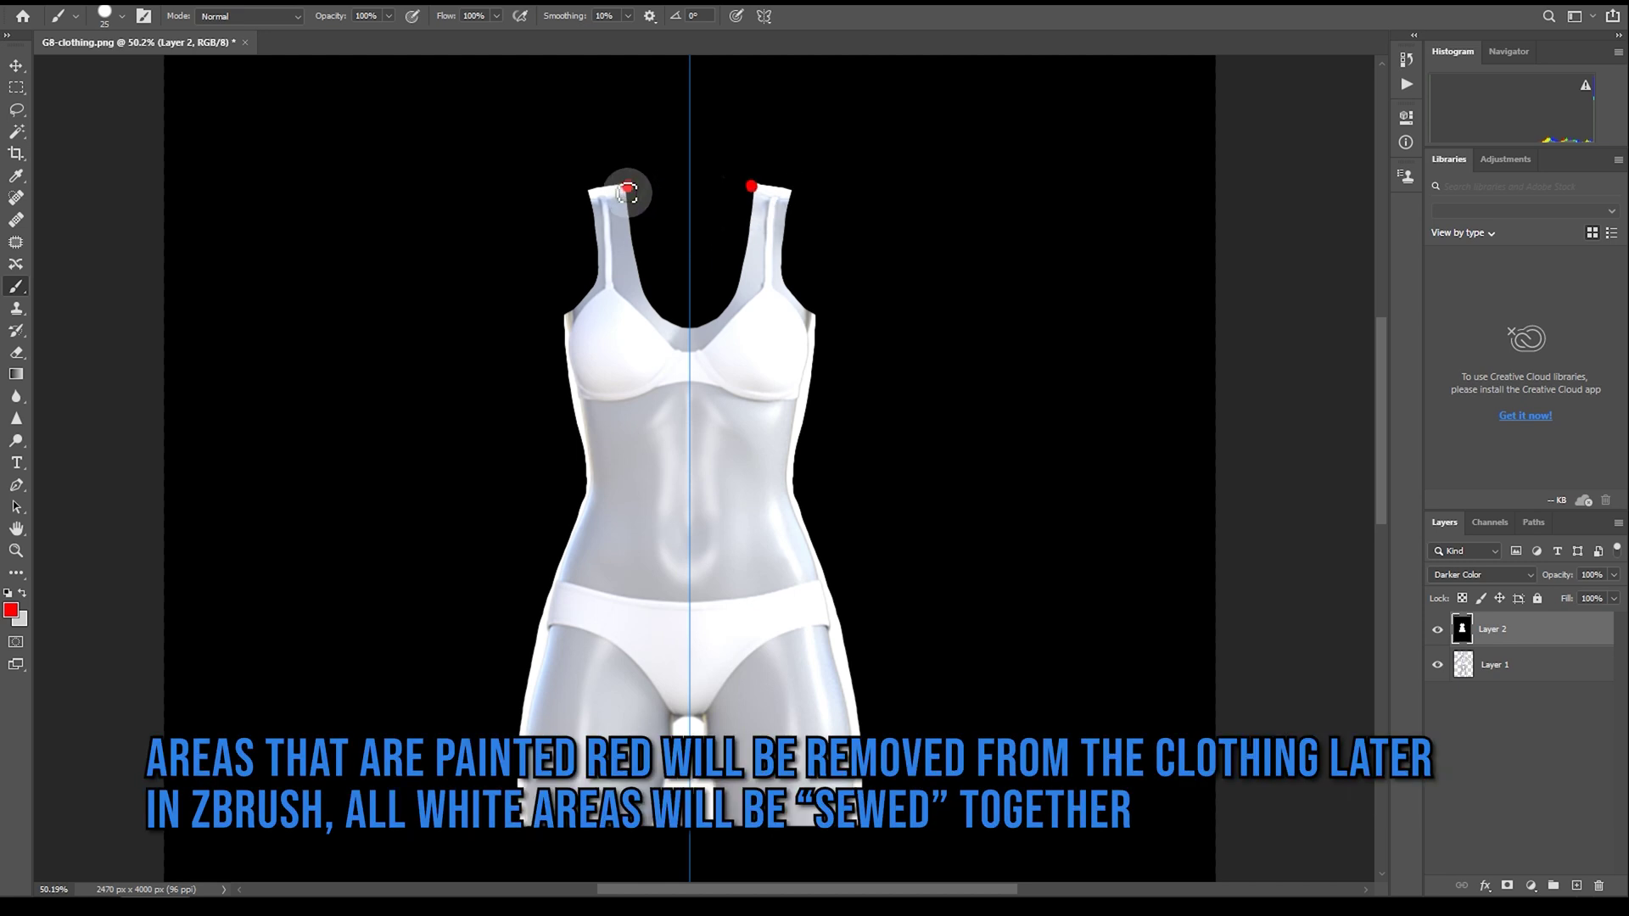
drag(628, 216, 689, 331)
drag(793, 188, 817, 318)
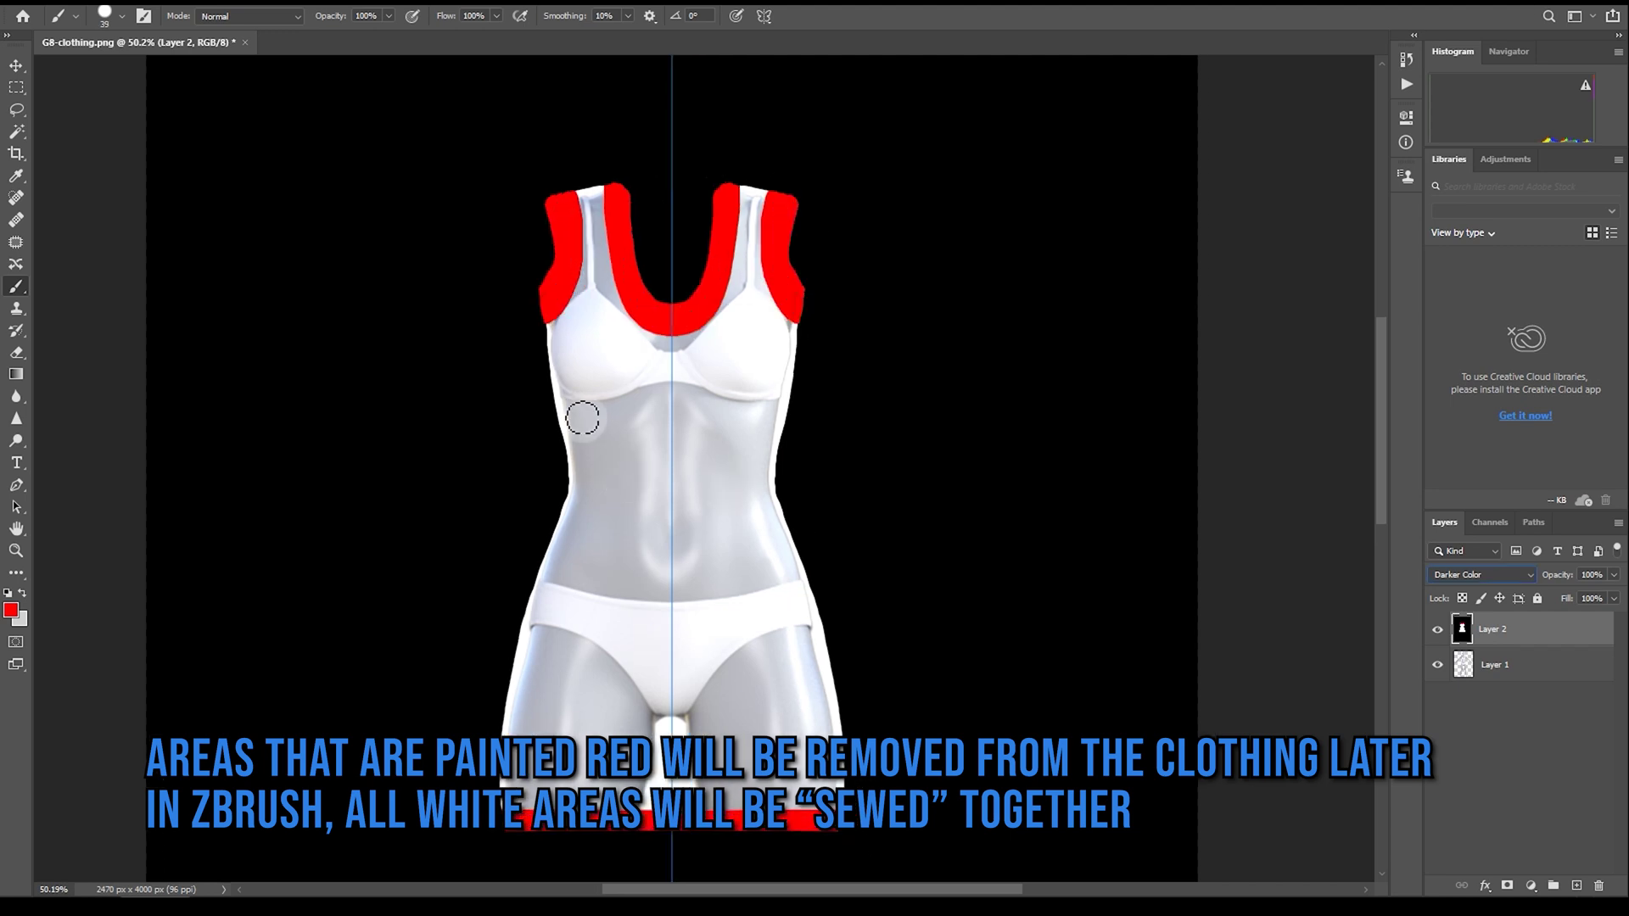
right_click(598, 435)
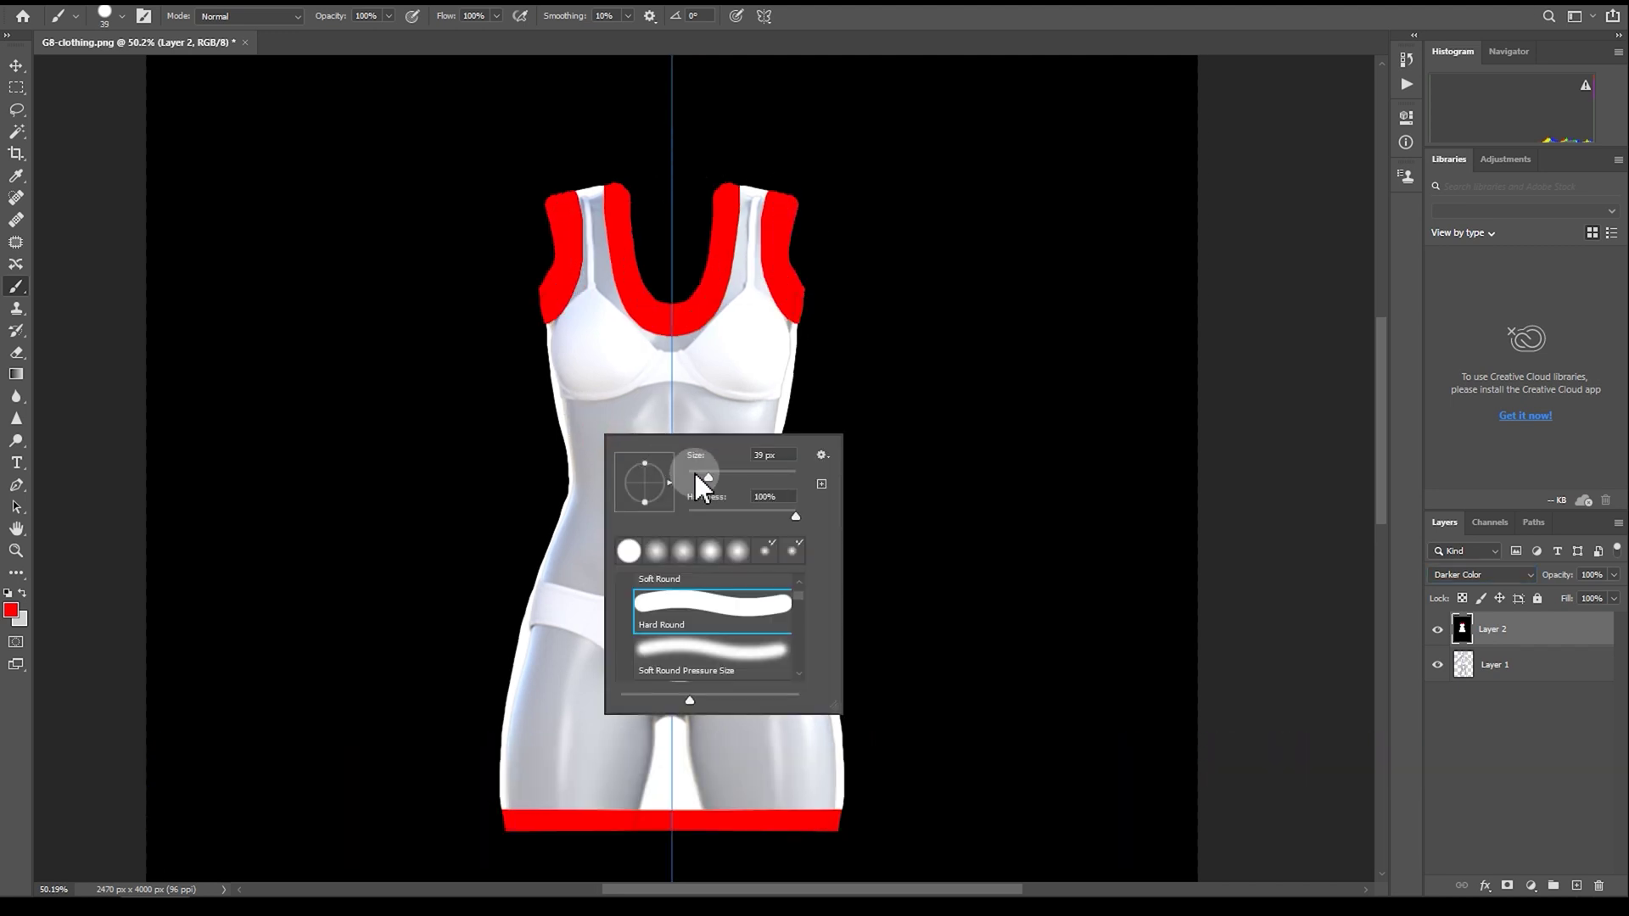
drag(695, 471, 694, 472)
click(576, 420)
drag(574, 418, 596, 418)
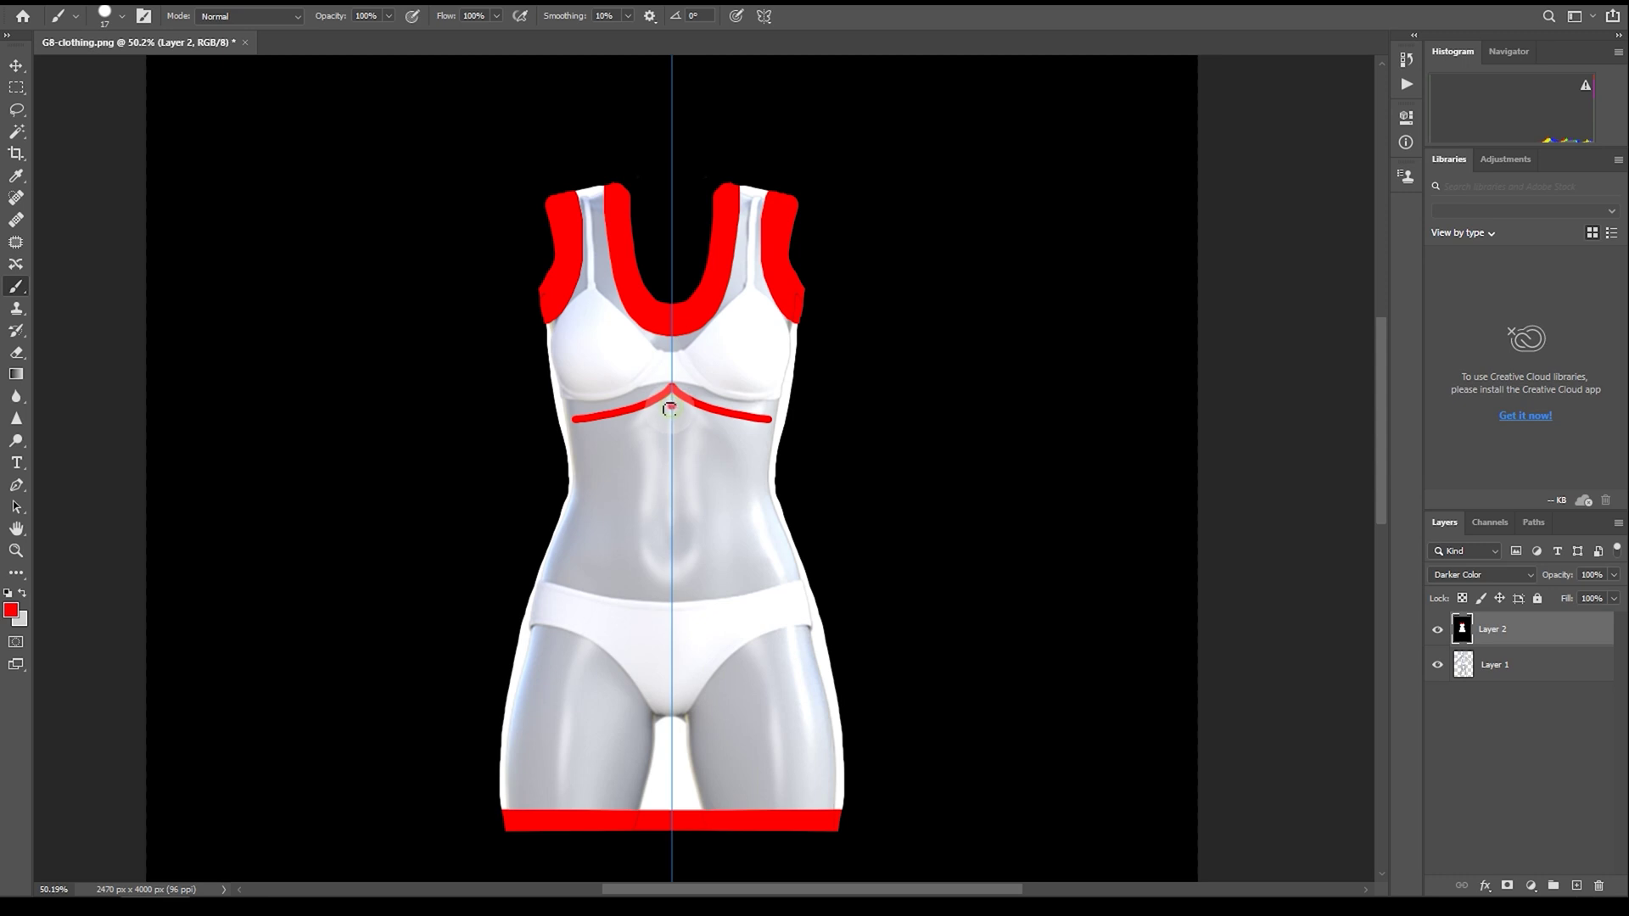
mouse_move(605, 438)
mouse_down()
mouse_move(589, 438)
mouse_move(670, 440)
mouse_move(579, 451)
mouse_move(654, 473)
mouse_move(593, 468)
mouse_move(636, 482)
mouse_move(584, 476)
mouse_move(623, 505)
mouse_move(591, 494)
mouse_up()
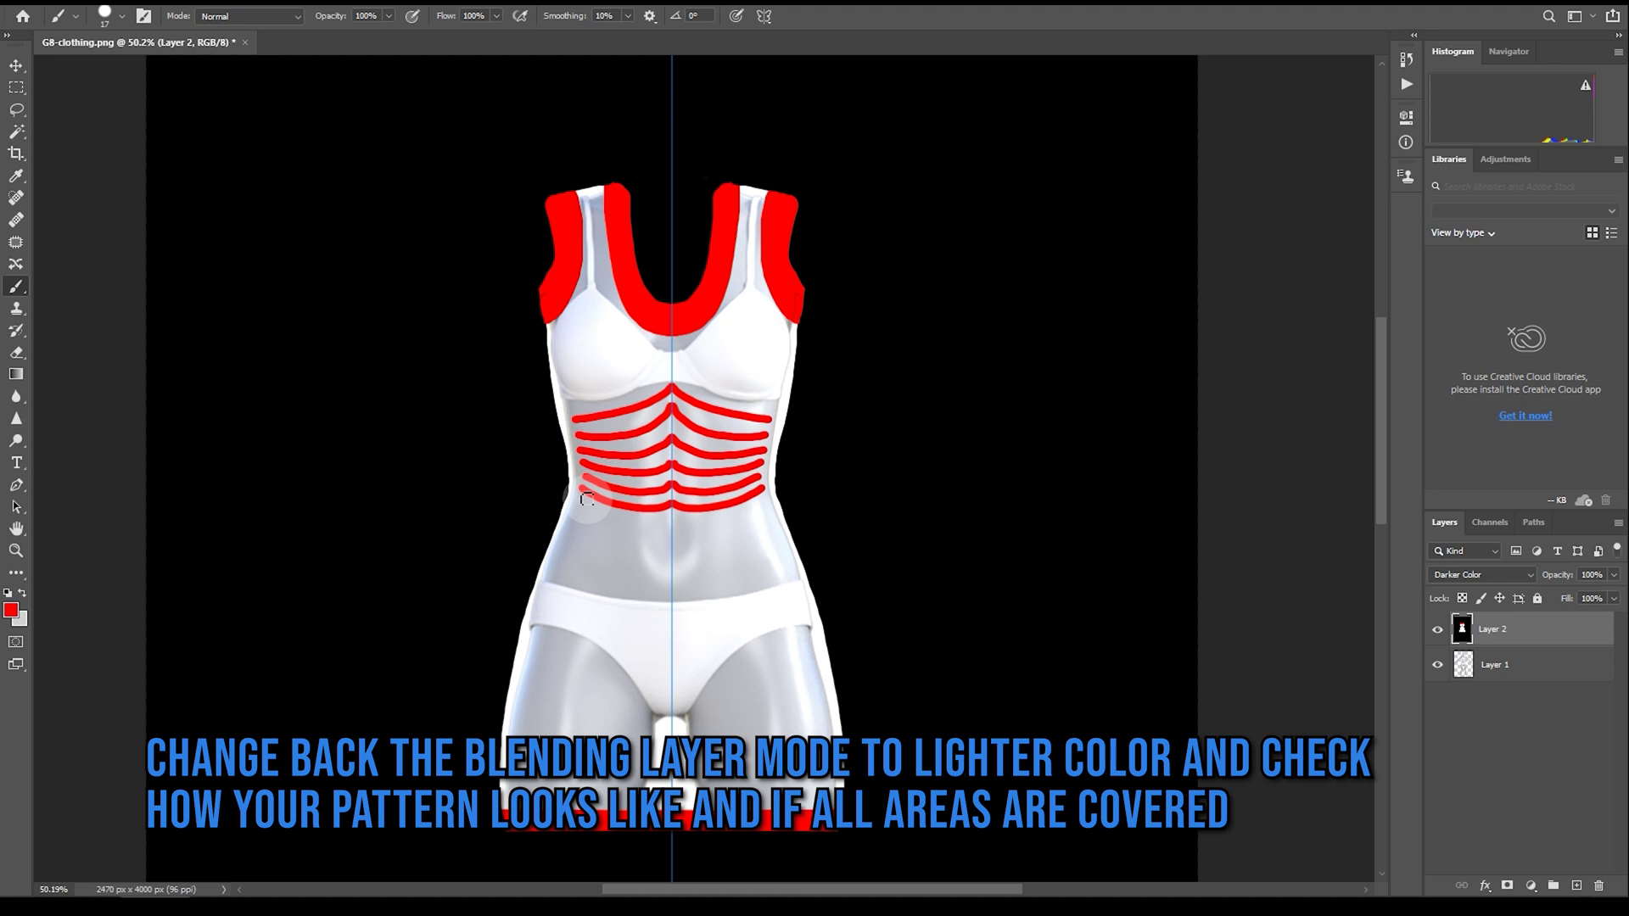
Step: Set the pattern layer to Lighter Color, hide the figure layer, and set the fill tolerance to 105
click(1481, 575)
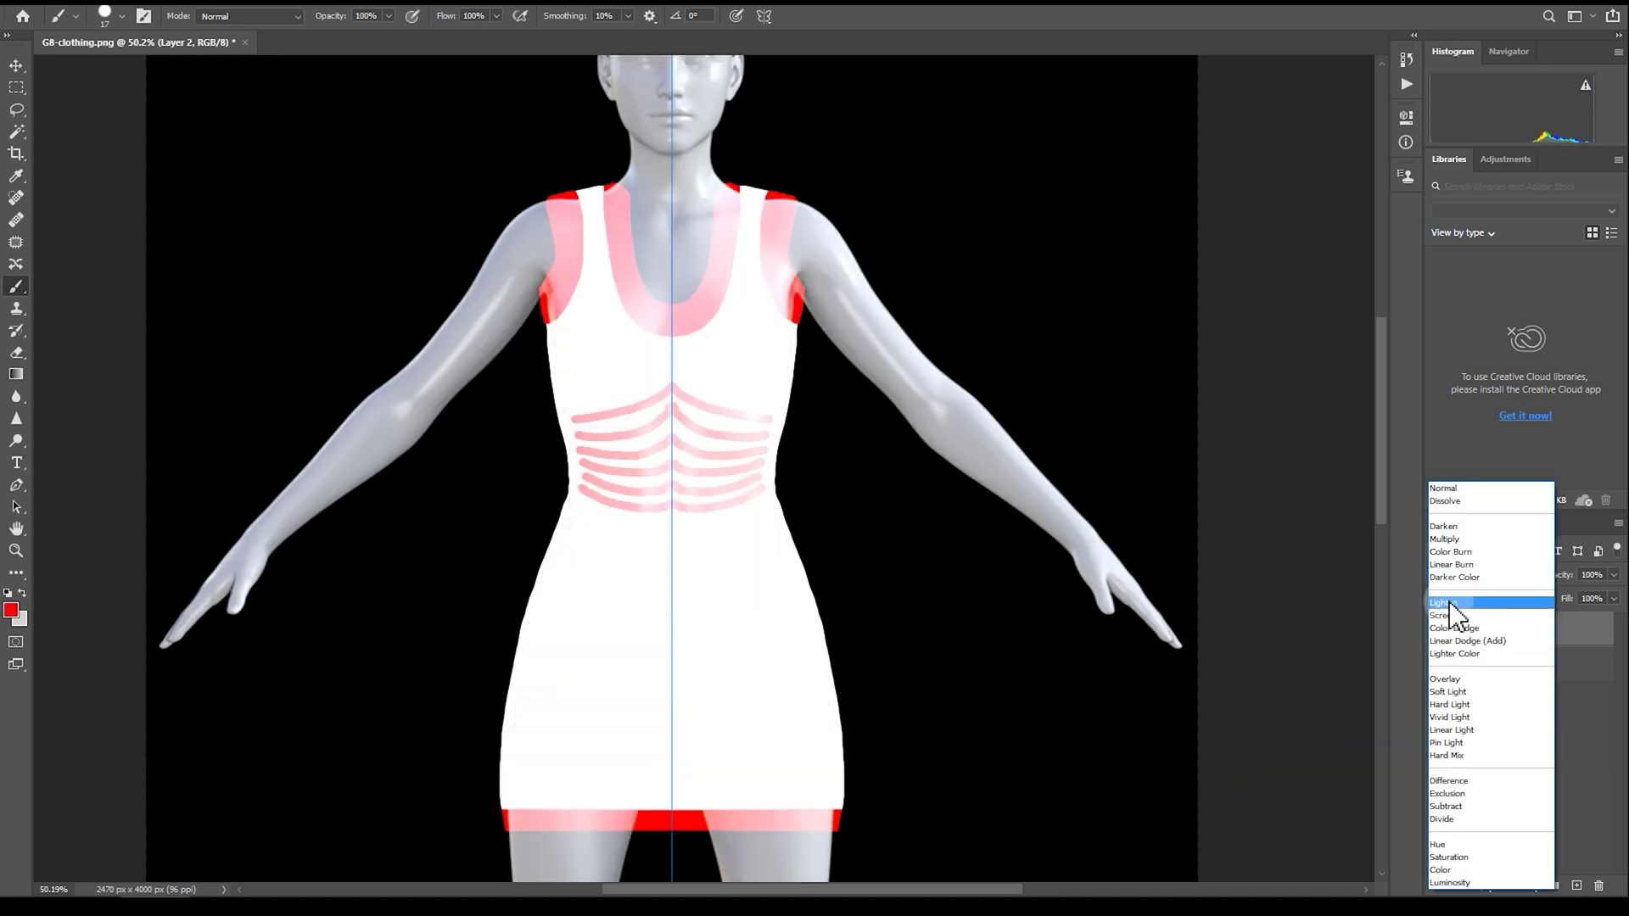
click(1451, 654)
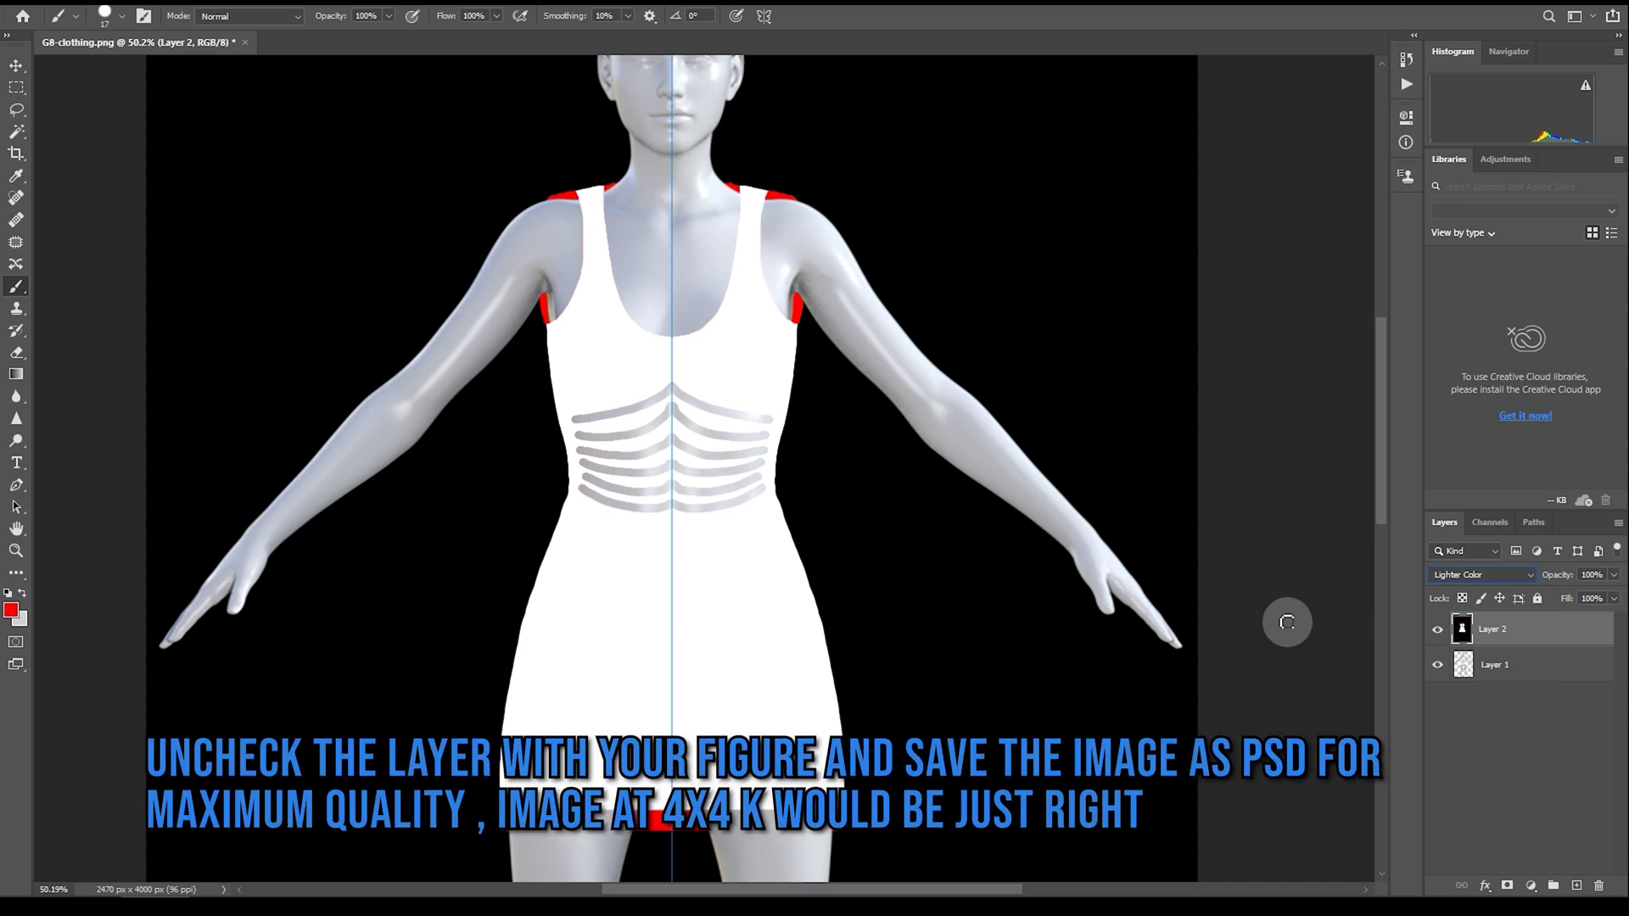
click(1438, 664)
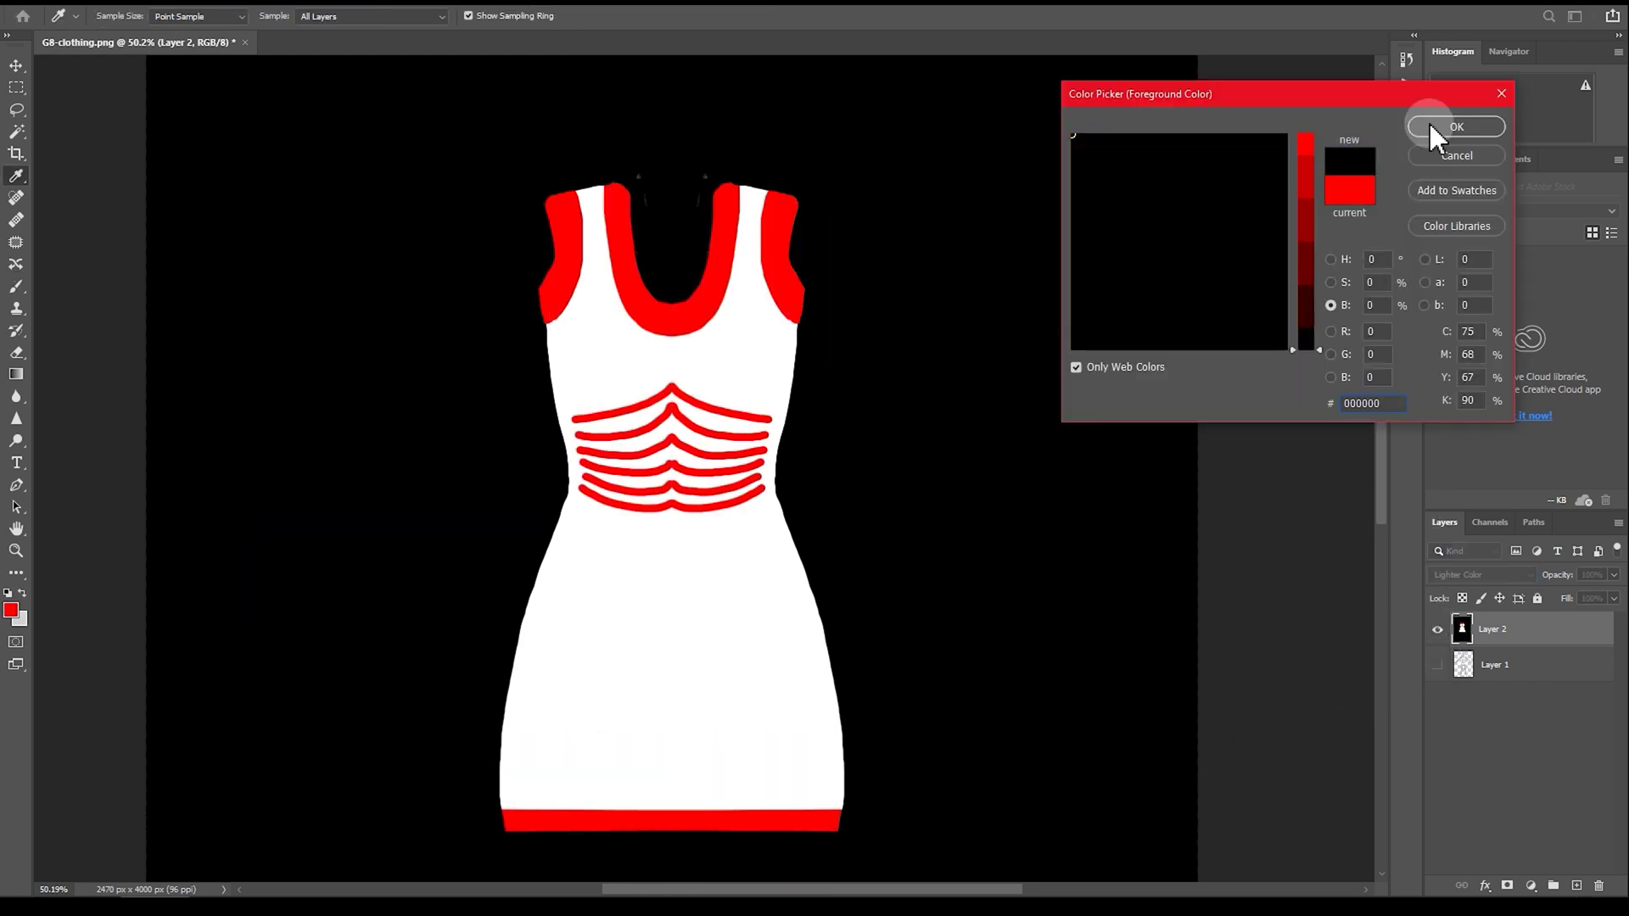
click(1429, 120)
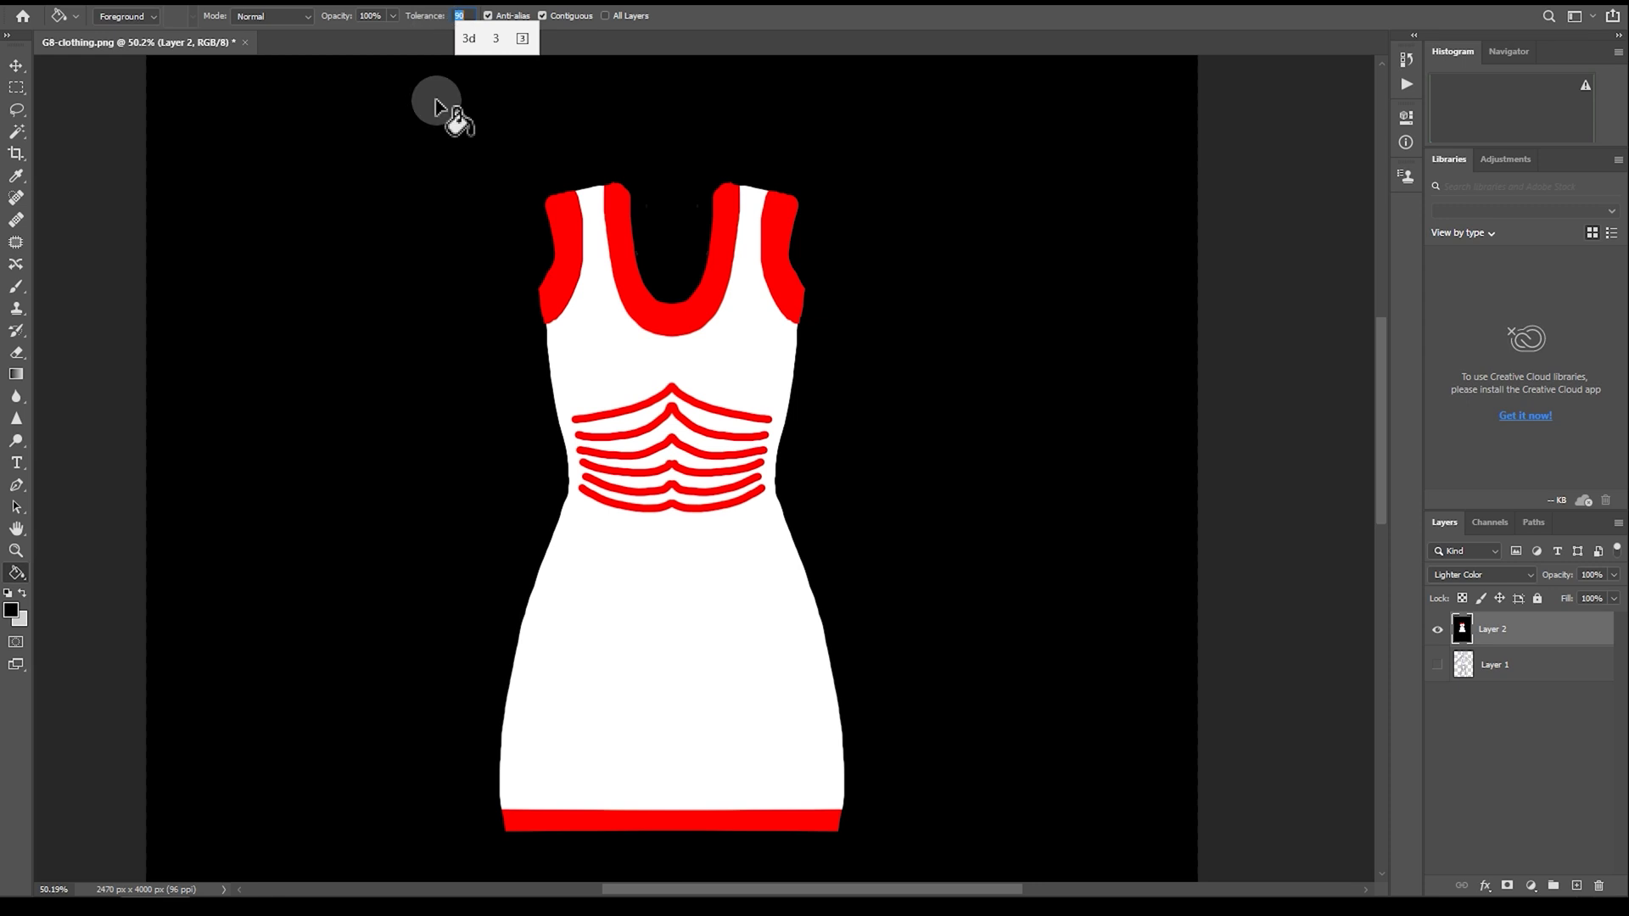
text(105)
key(Return)
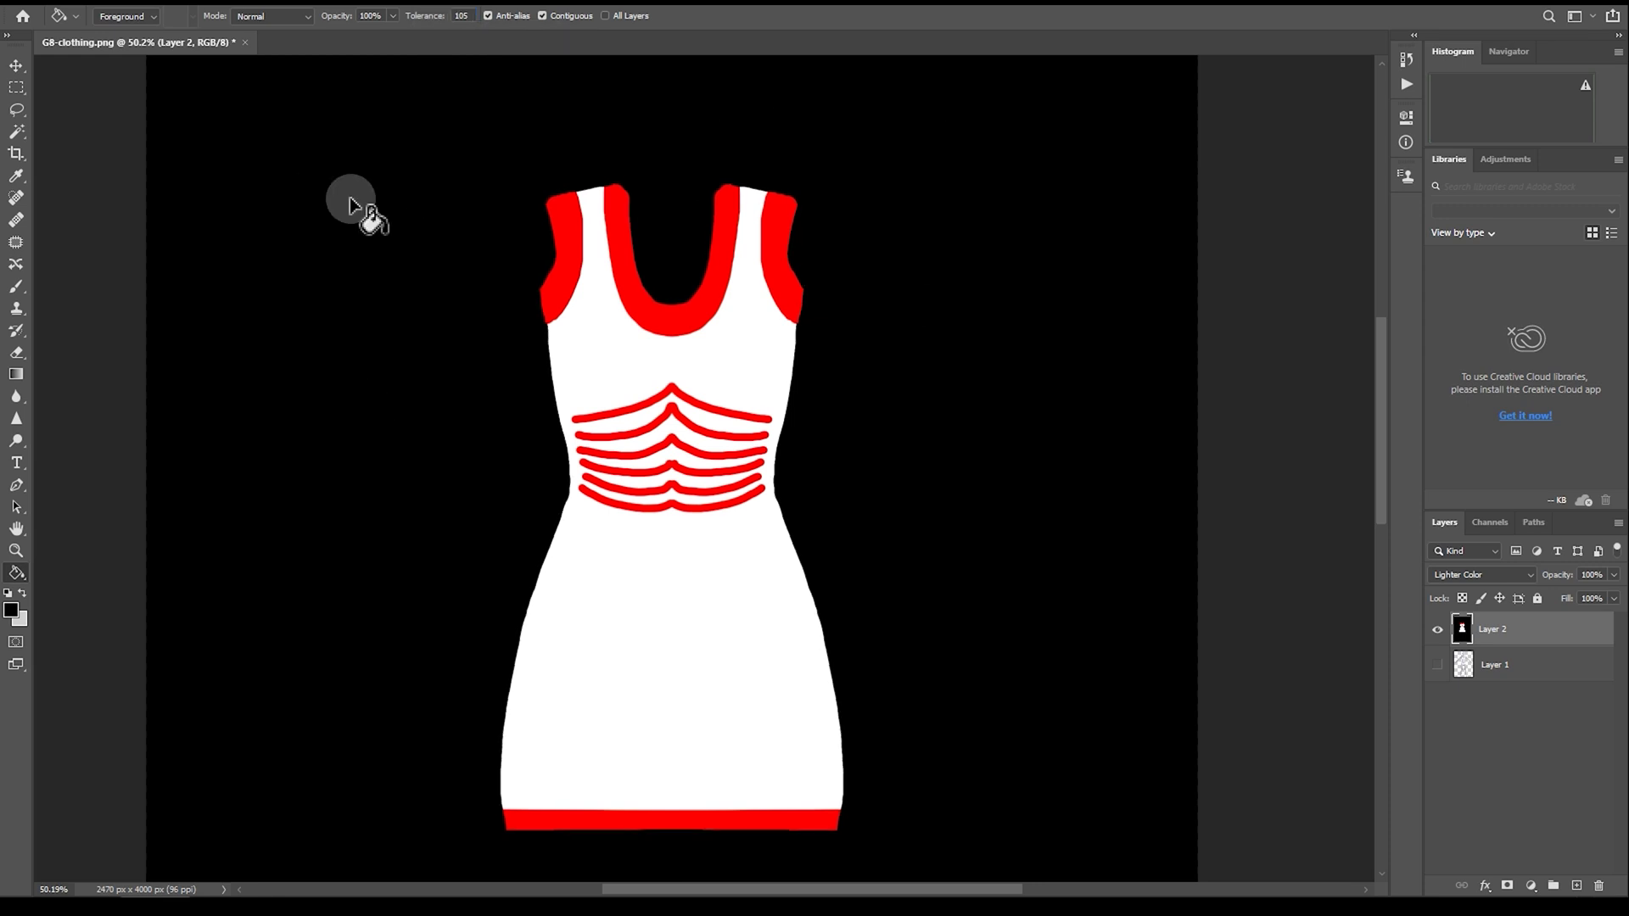
Step: Save the image as a flattened copy named G8-clothingdress2-pattern.psd
click(195, 511)
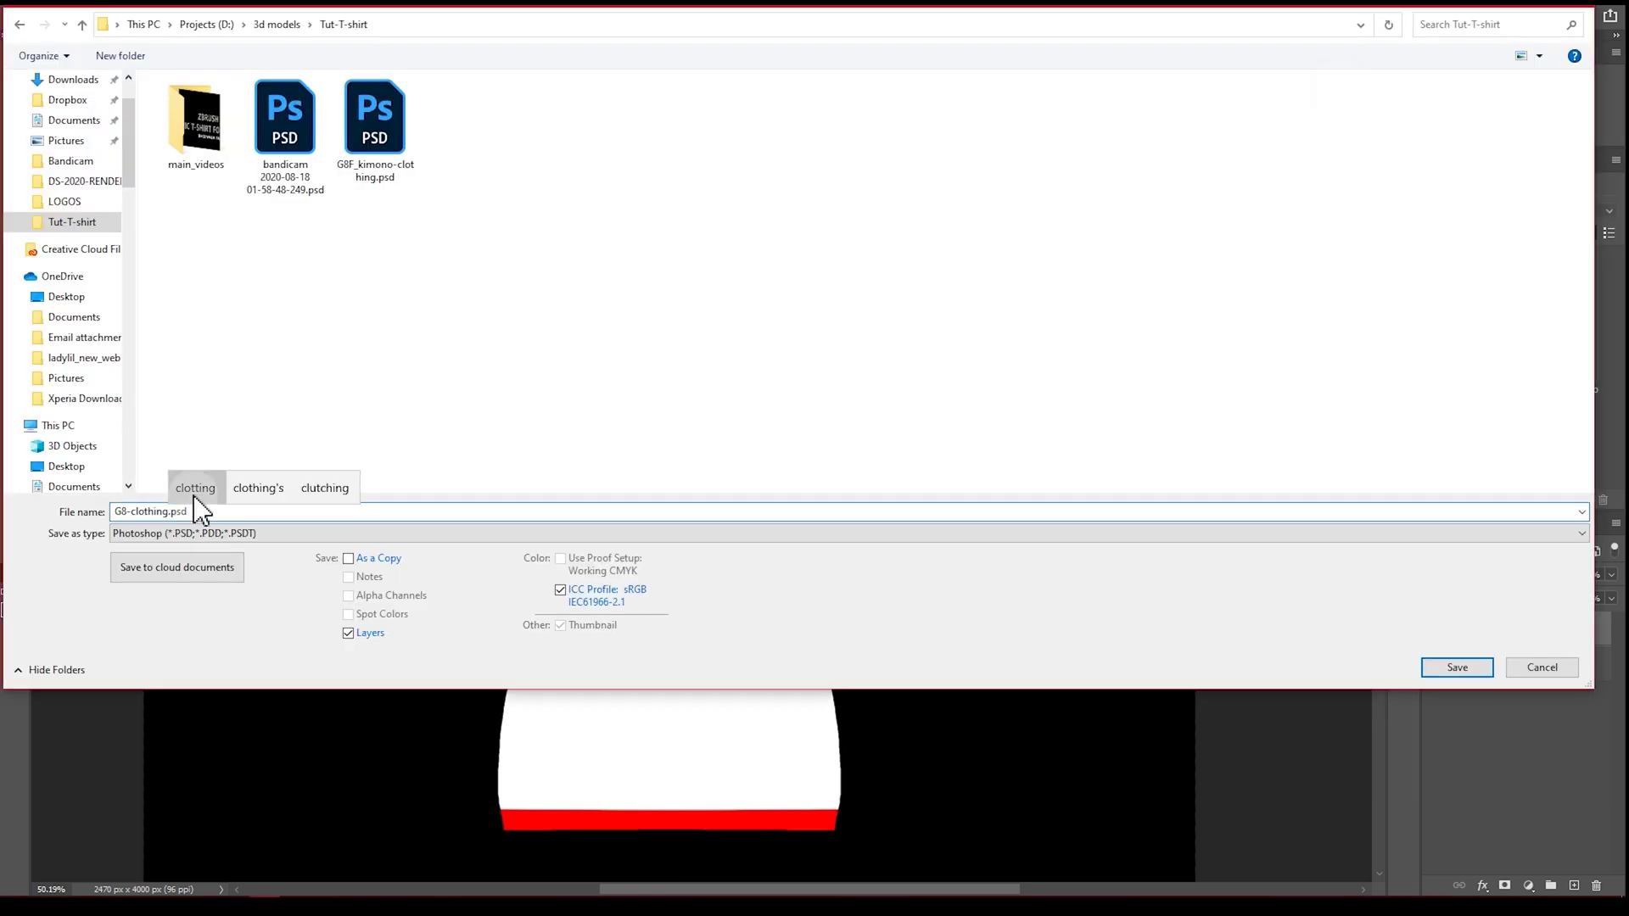
text(dress2-pattern.psd)
click(348, 633)
click(1451, 670)
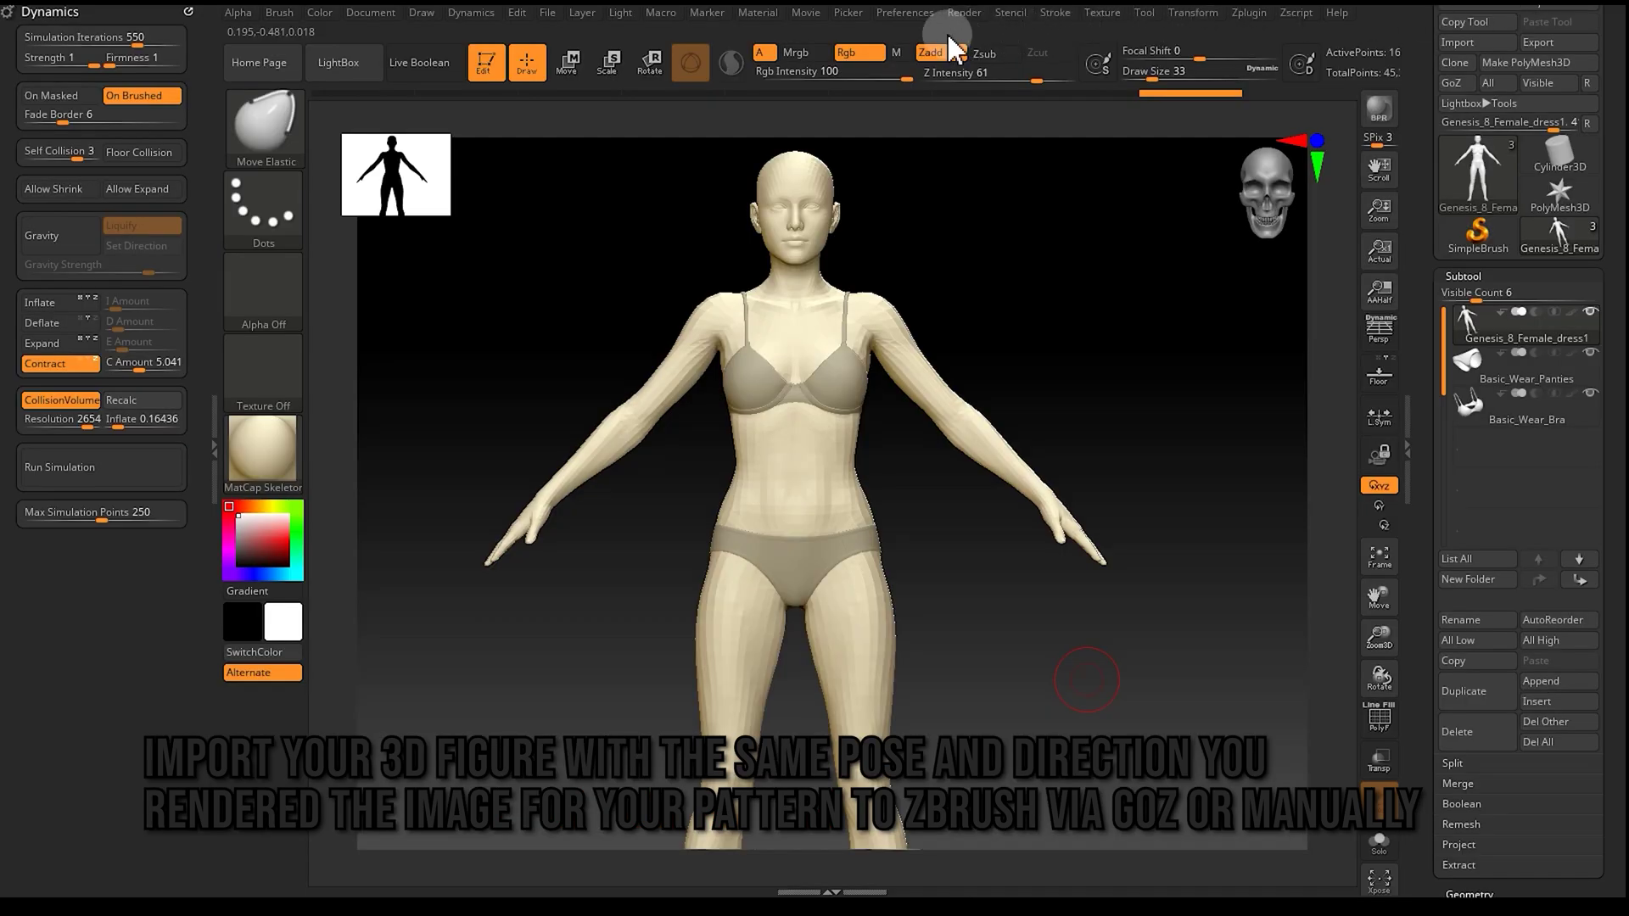
Step: Import G8-clothingdress2-pattern.psd as a texture and make it the current 2470×4000 texture
click(1100, 13)
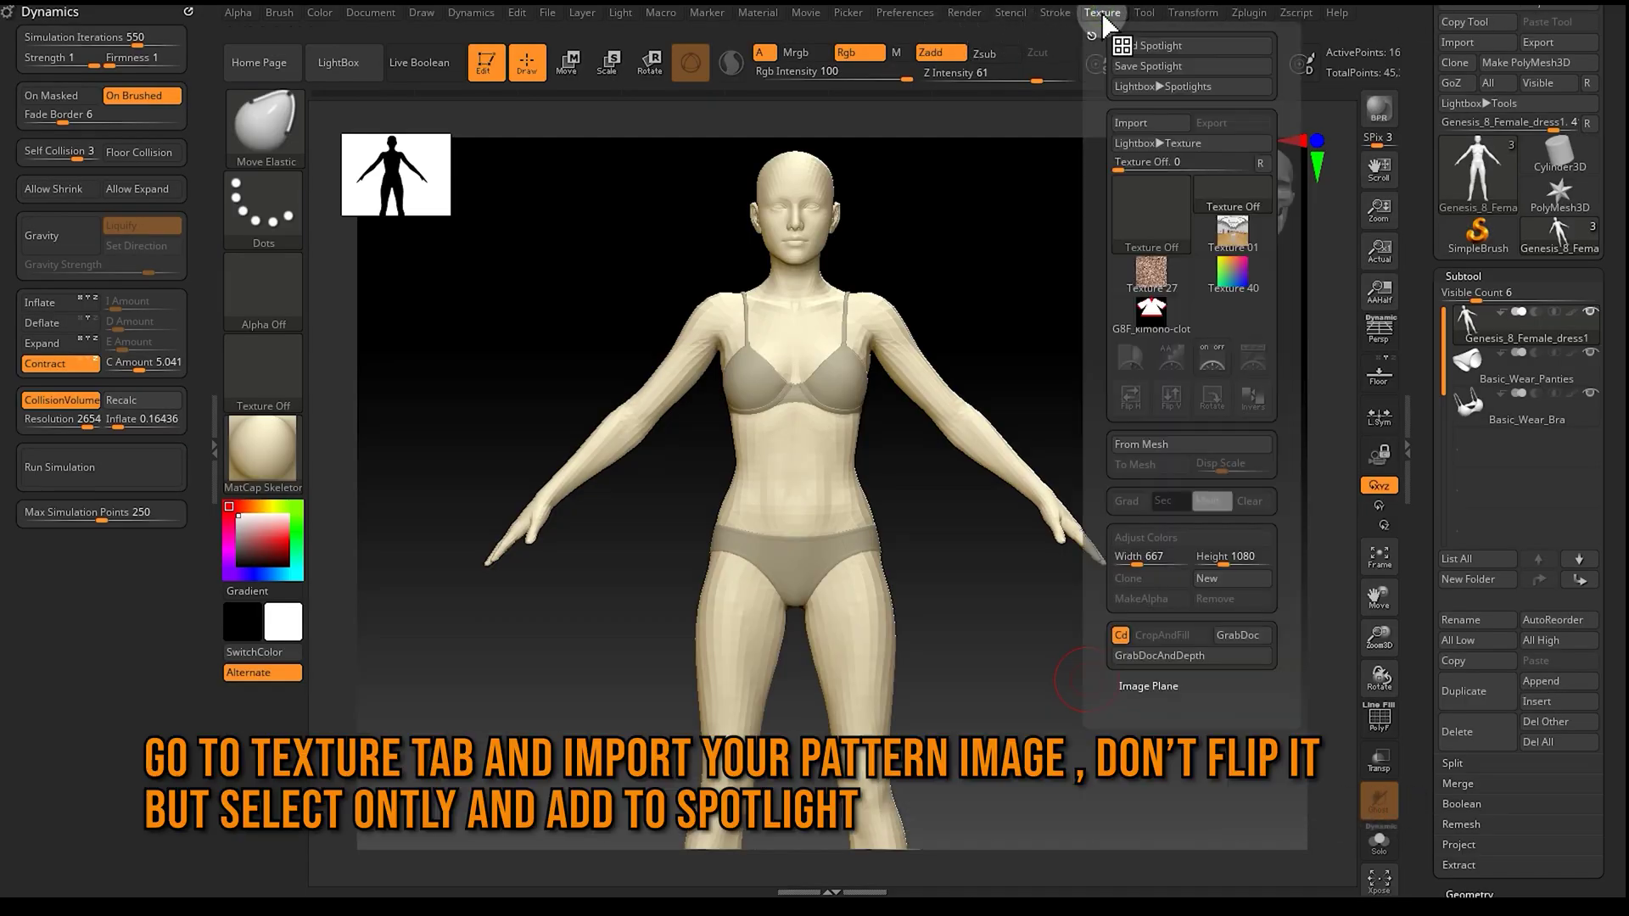
click(1141, 208)
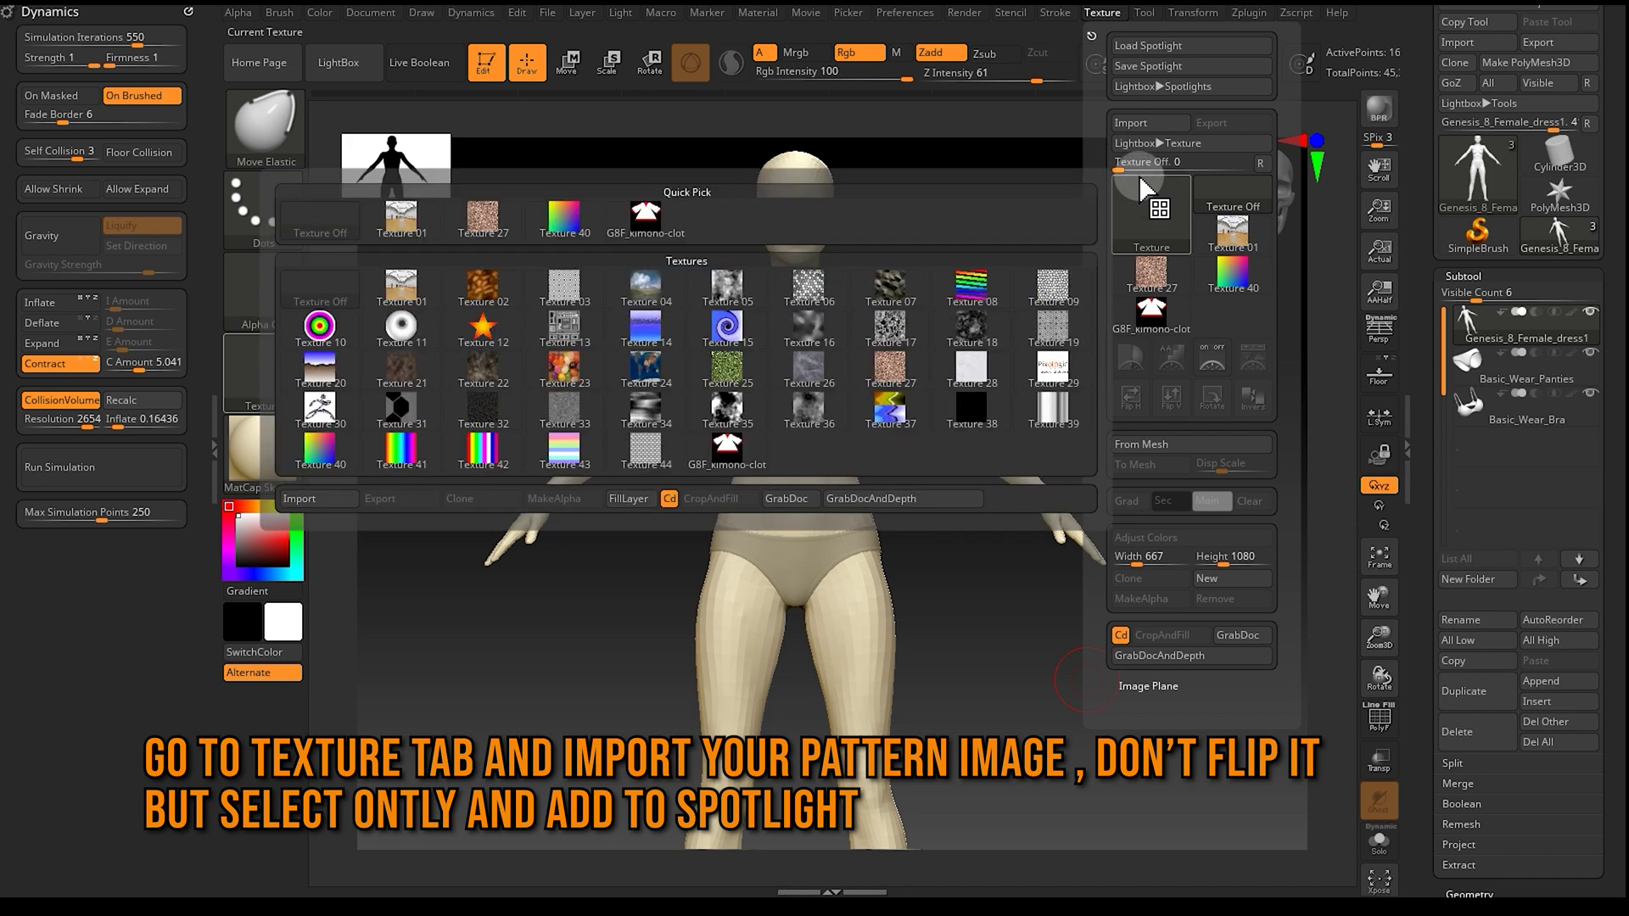
click(322, 503)
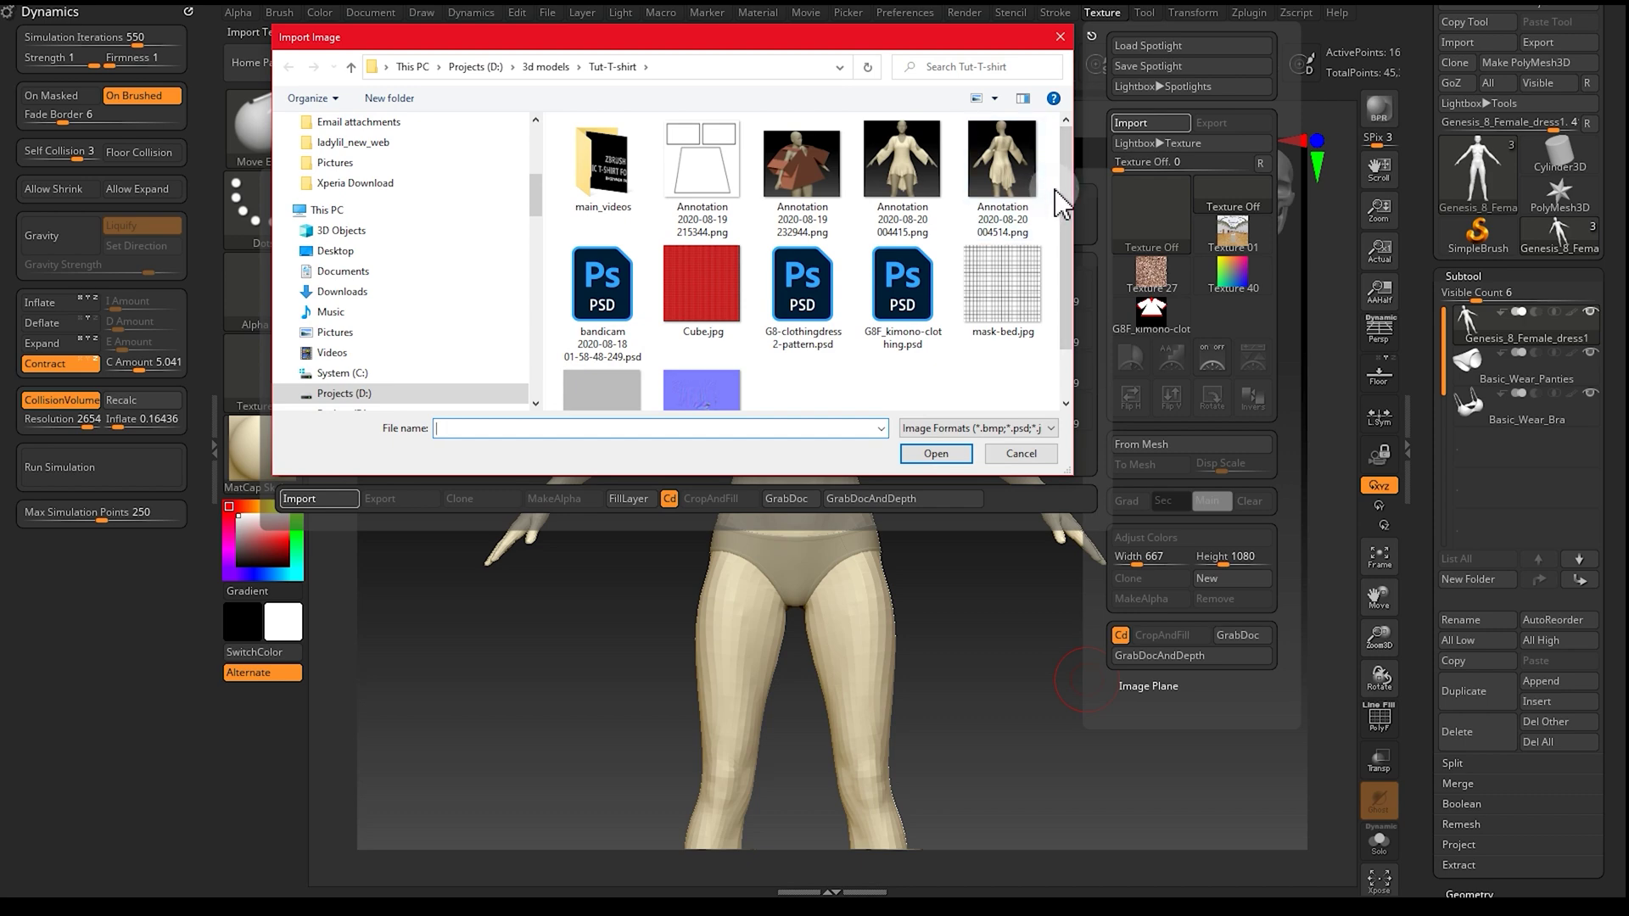
click(803, 289)
click(931, 455)
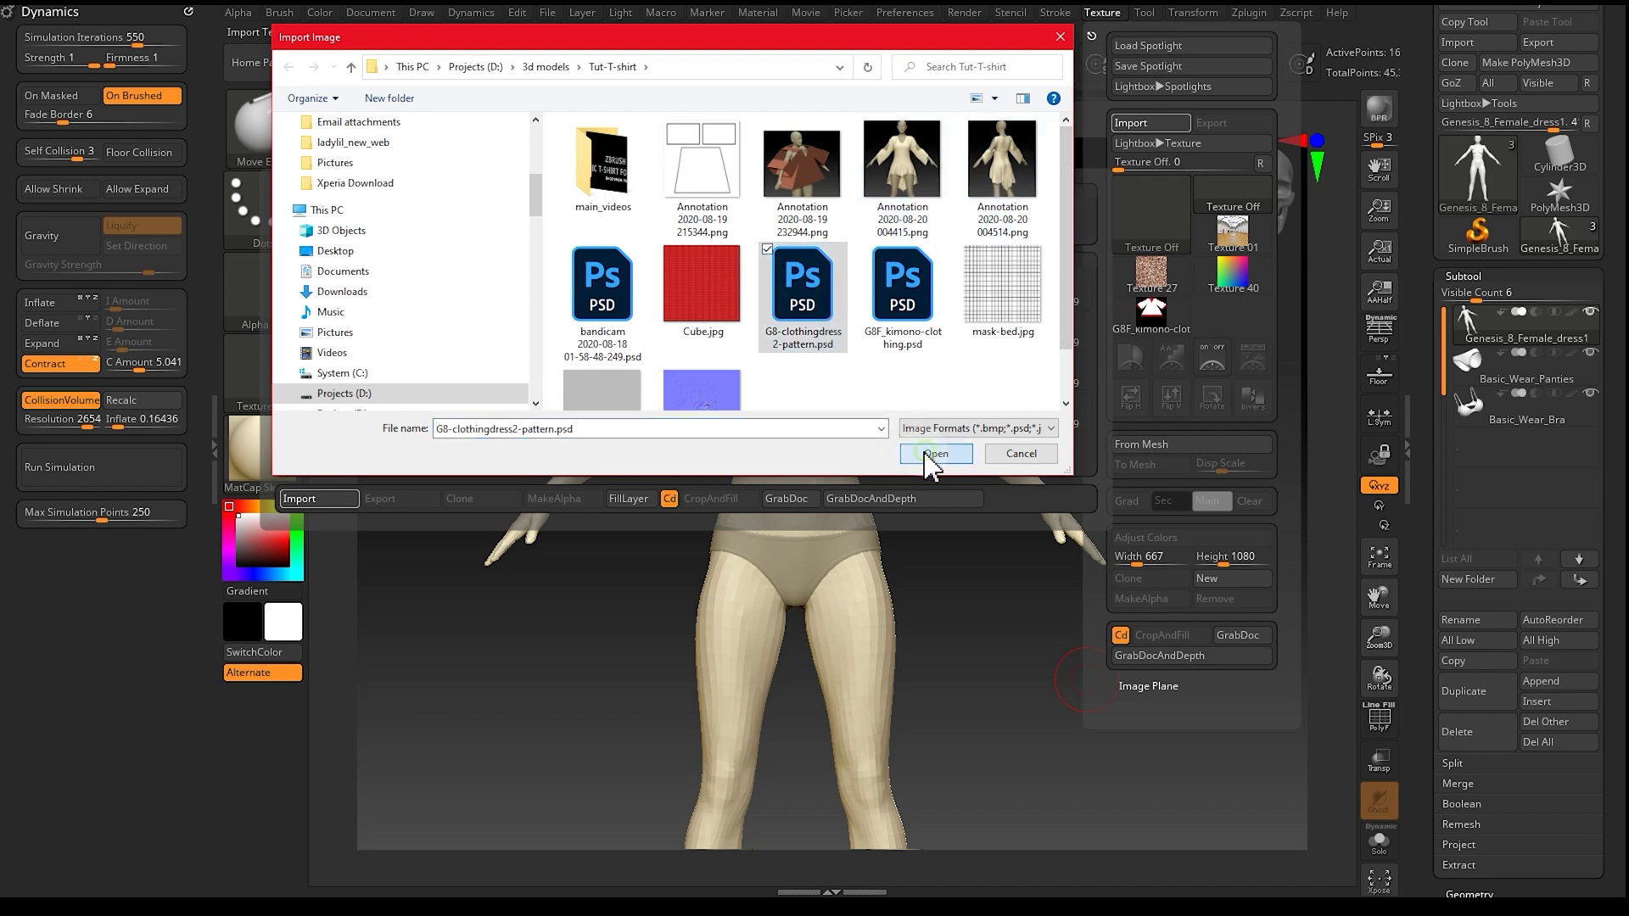
click(1100, 14)
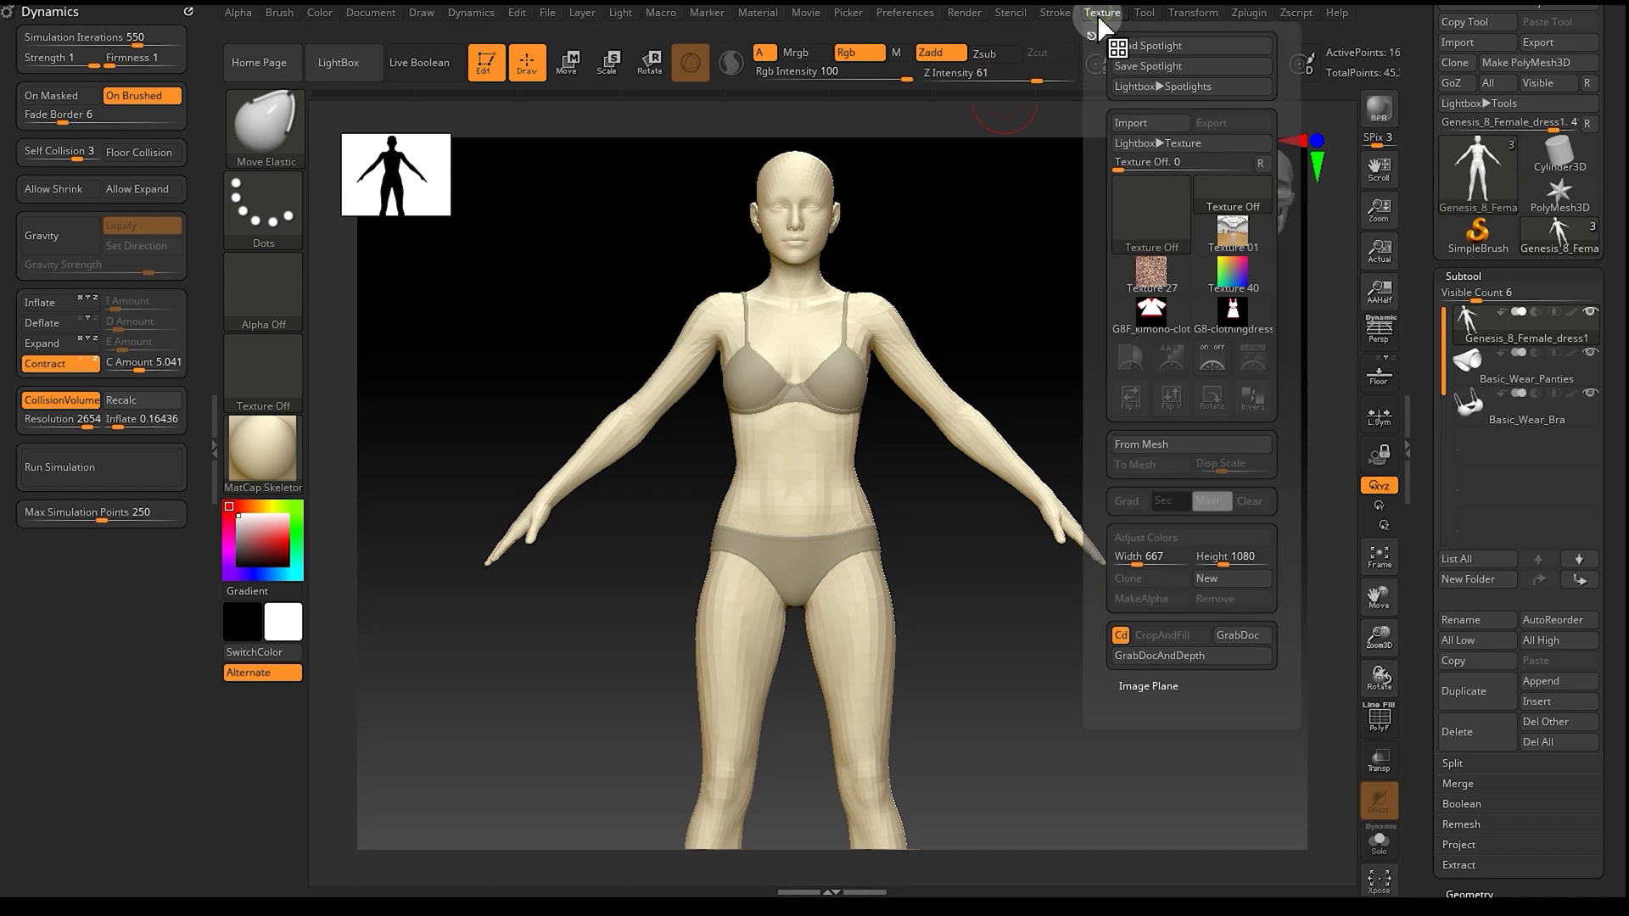
mouse_move(1233, 321)
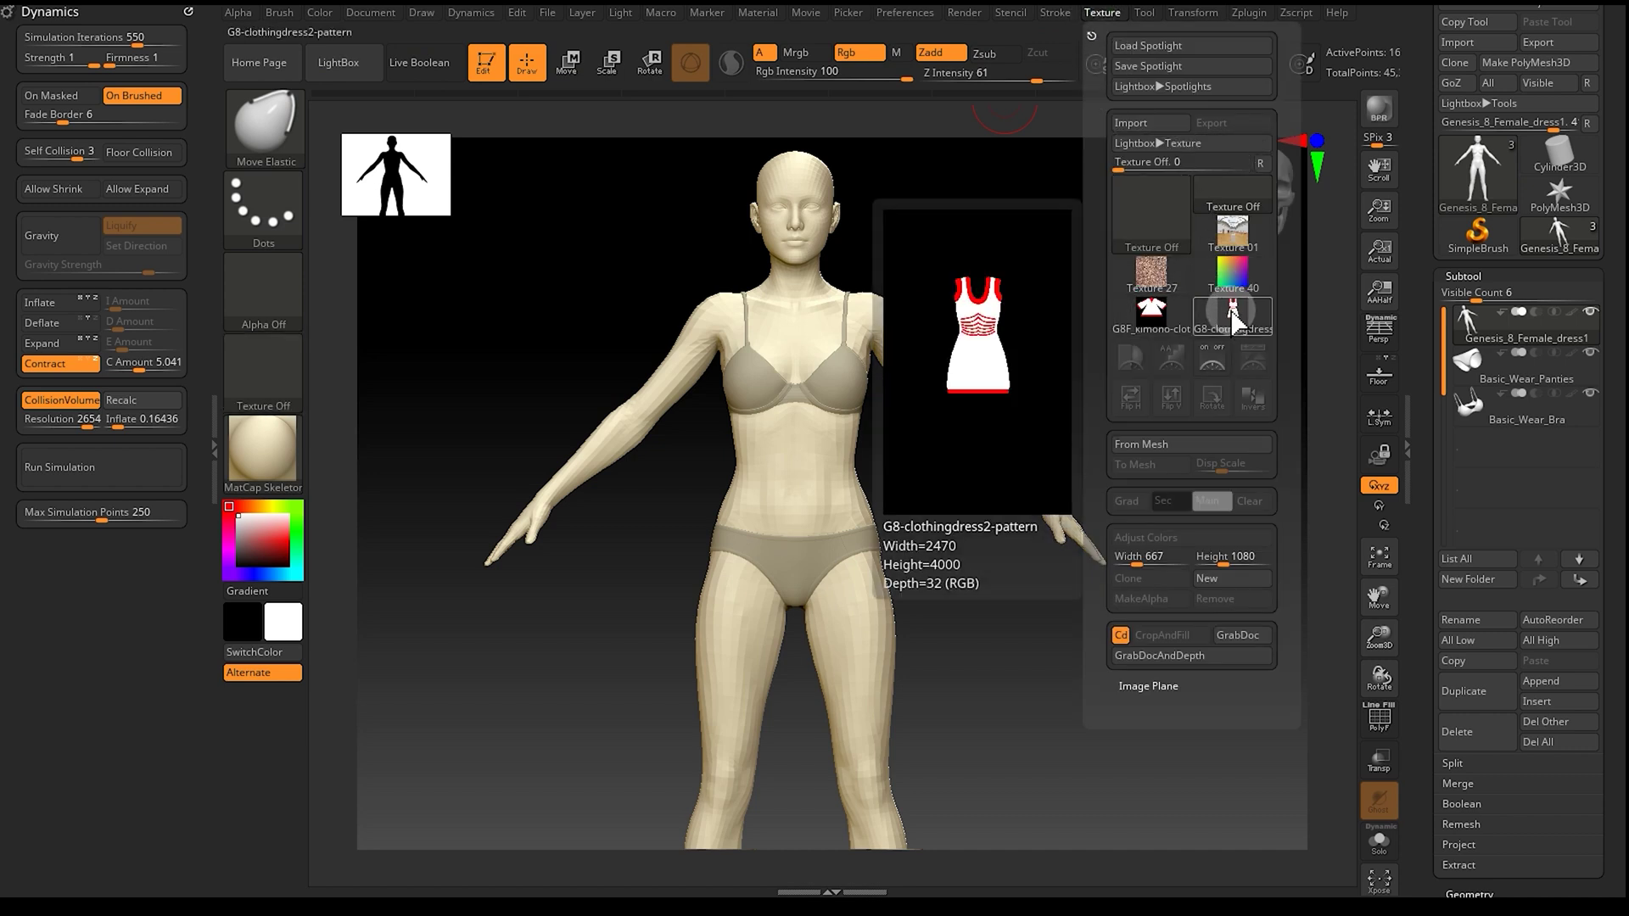
click(1240, 321)
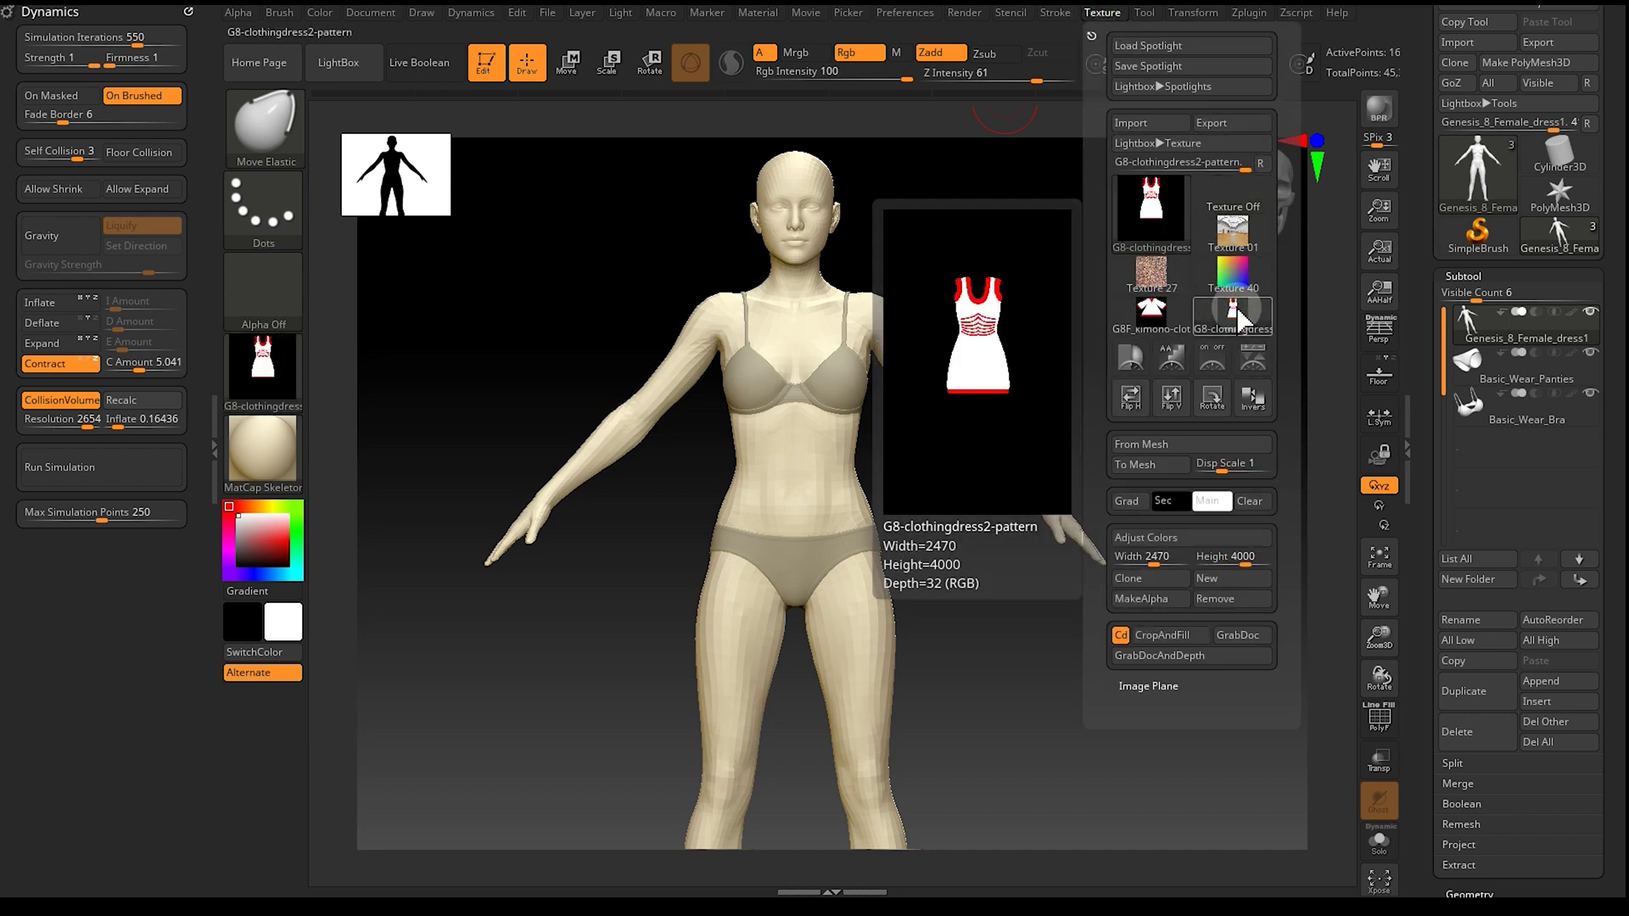
Step: Add the pattern to Spotlight, then move and scale it so straps, ribs and hem match the figure
click(1254, 360)
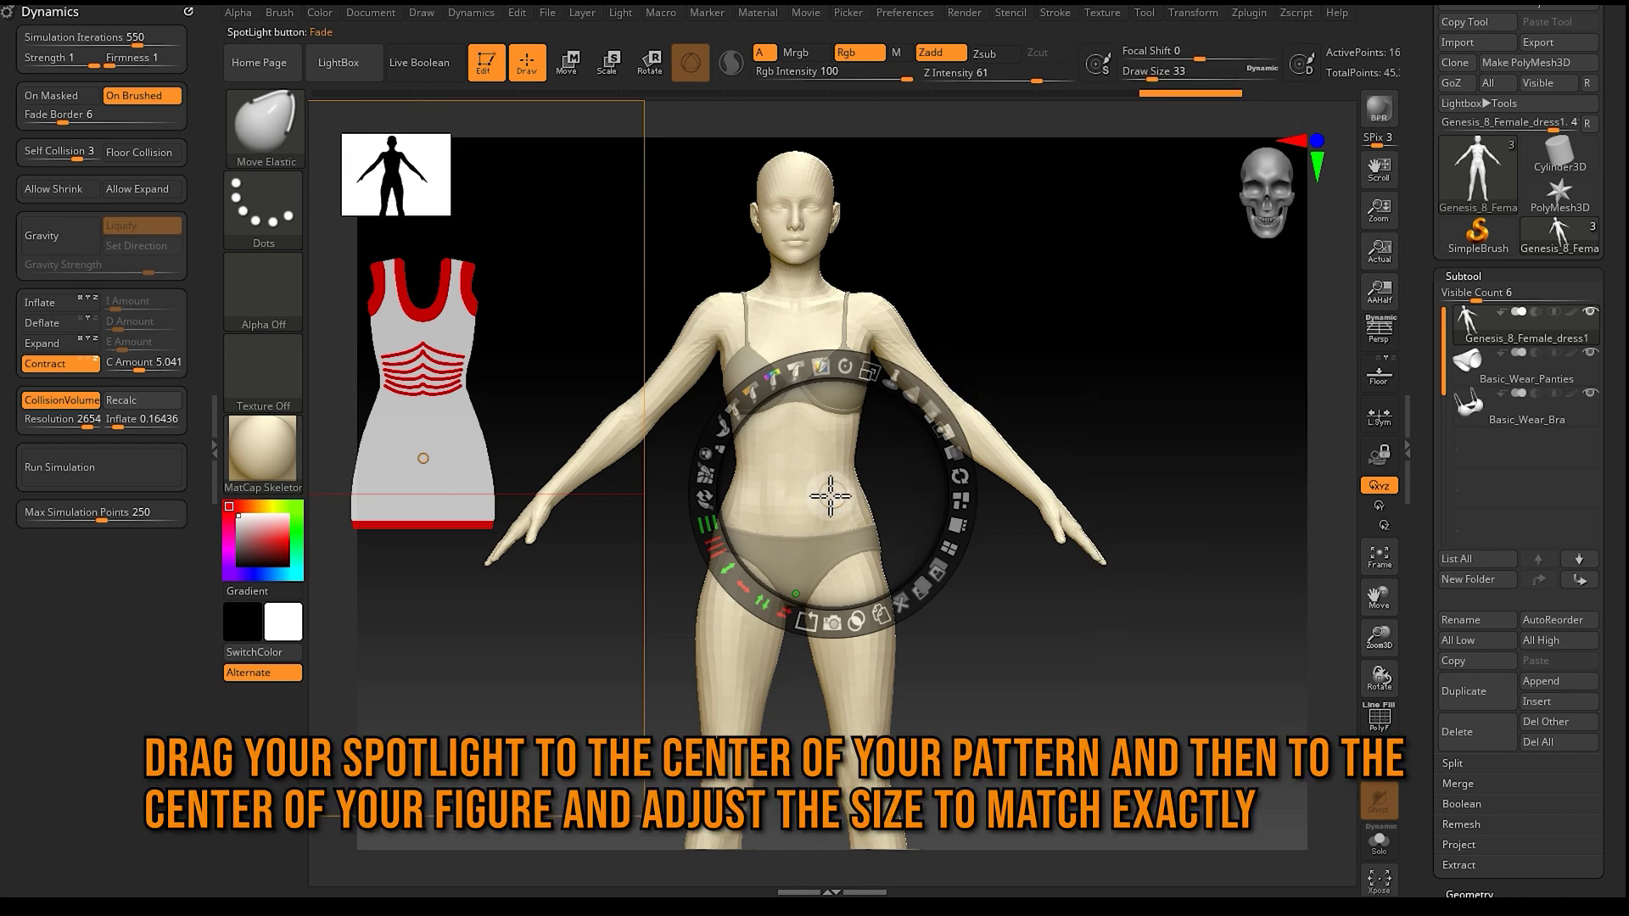
drag(834, 493, 825, 563)
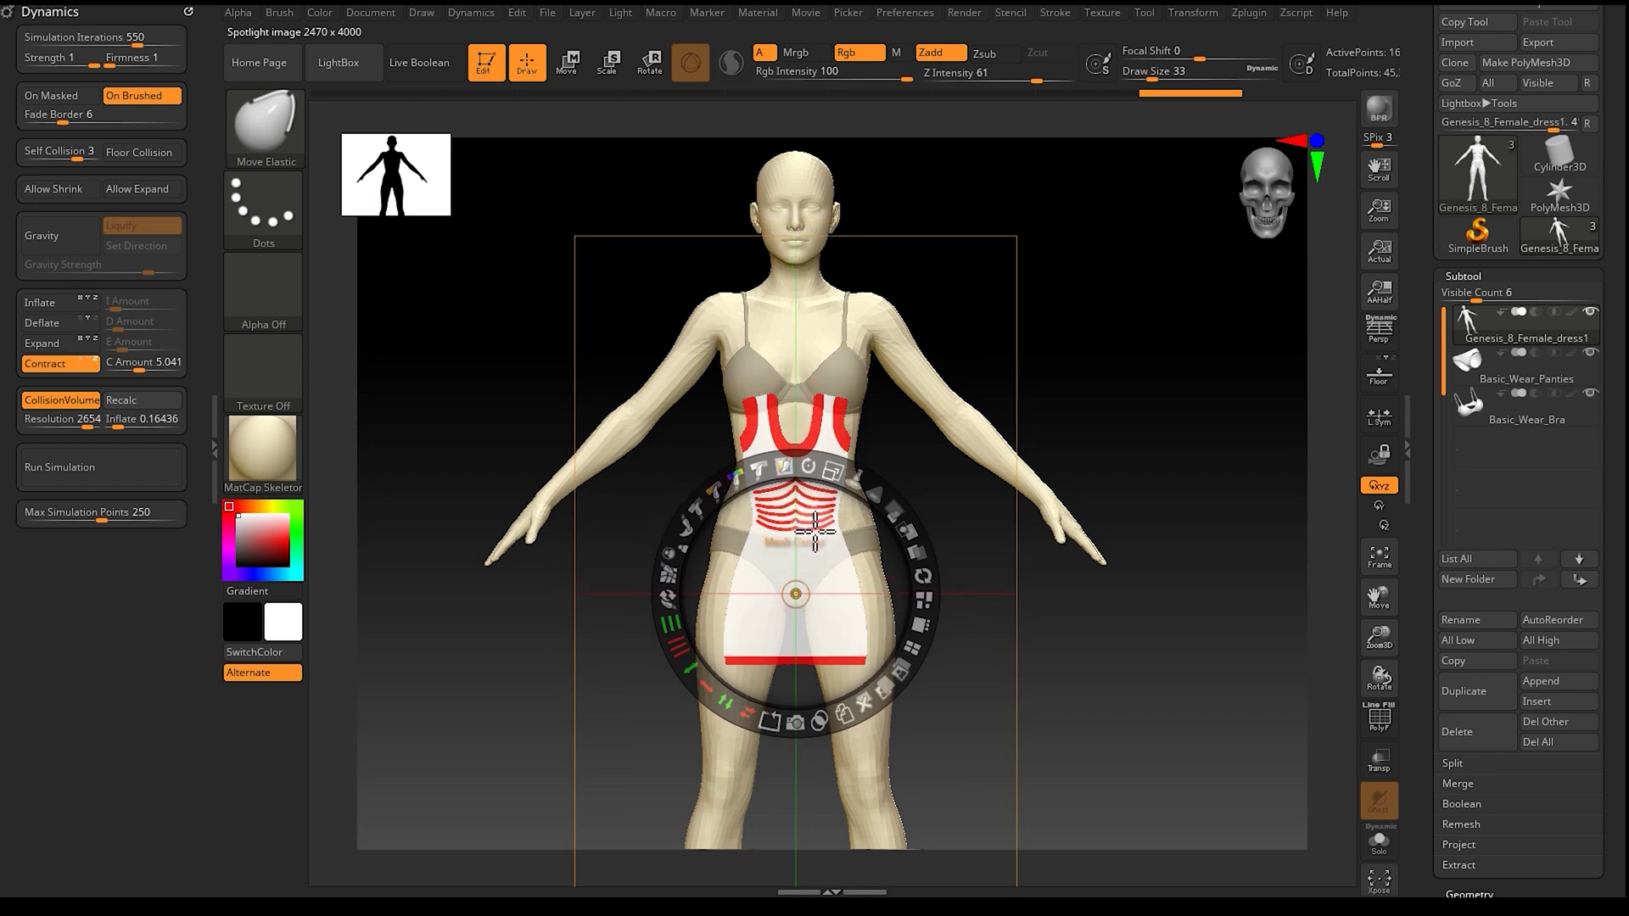
drag(801, 575, 798, 597)
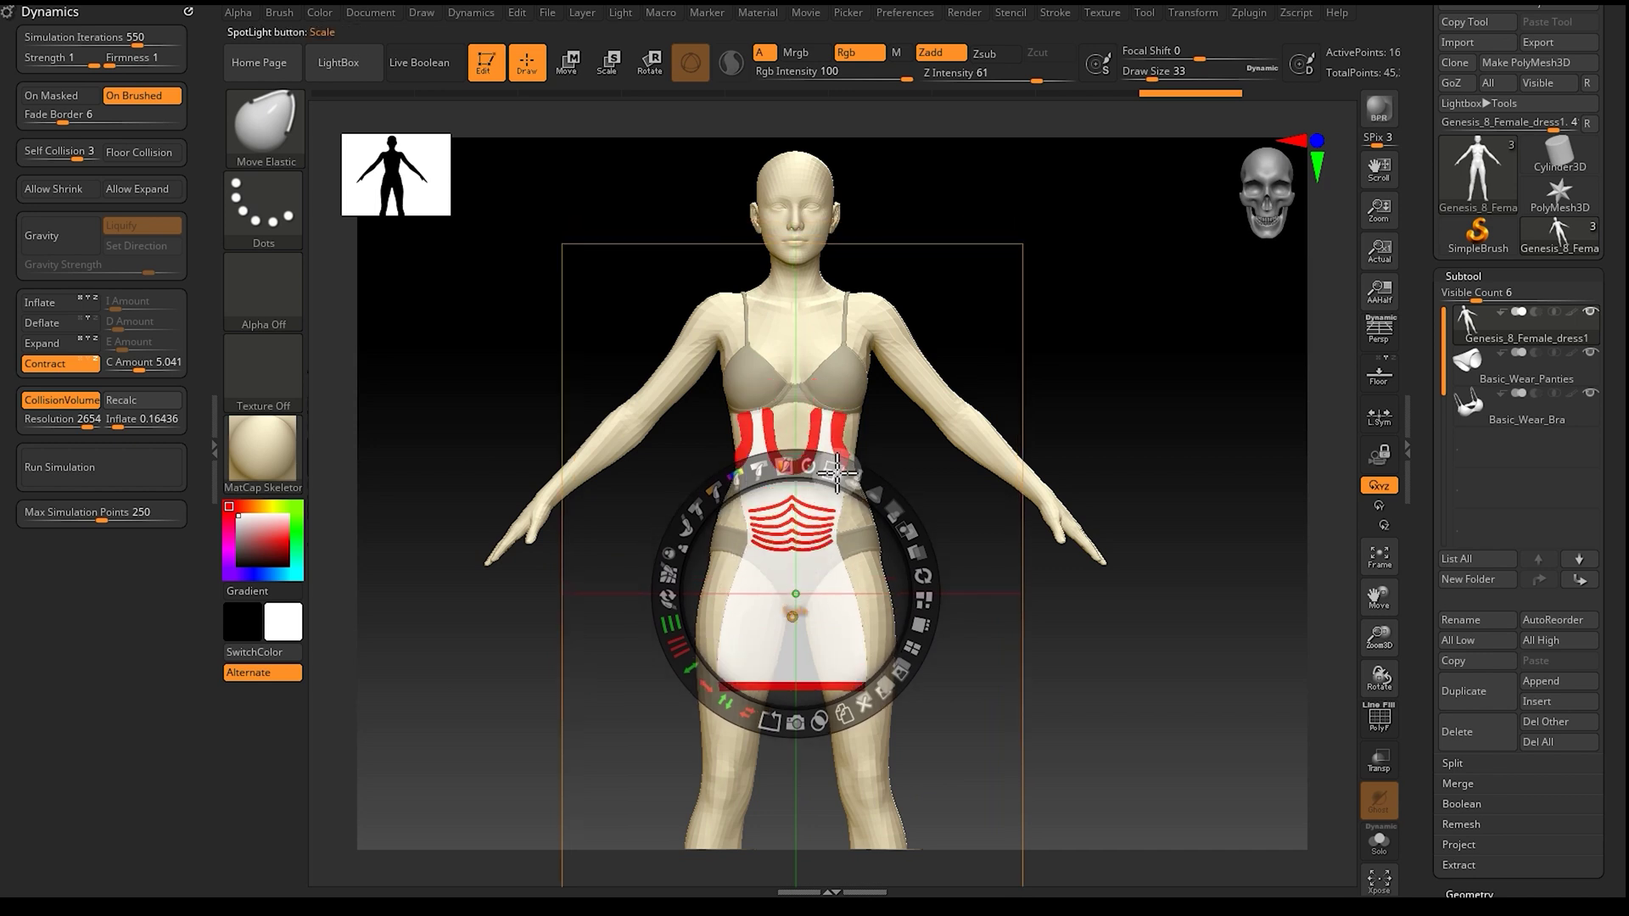
drag(833, 472, 963, 431)
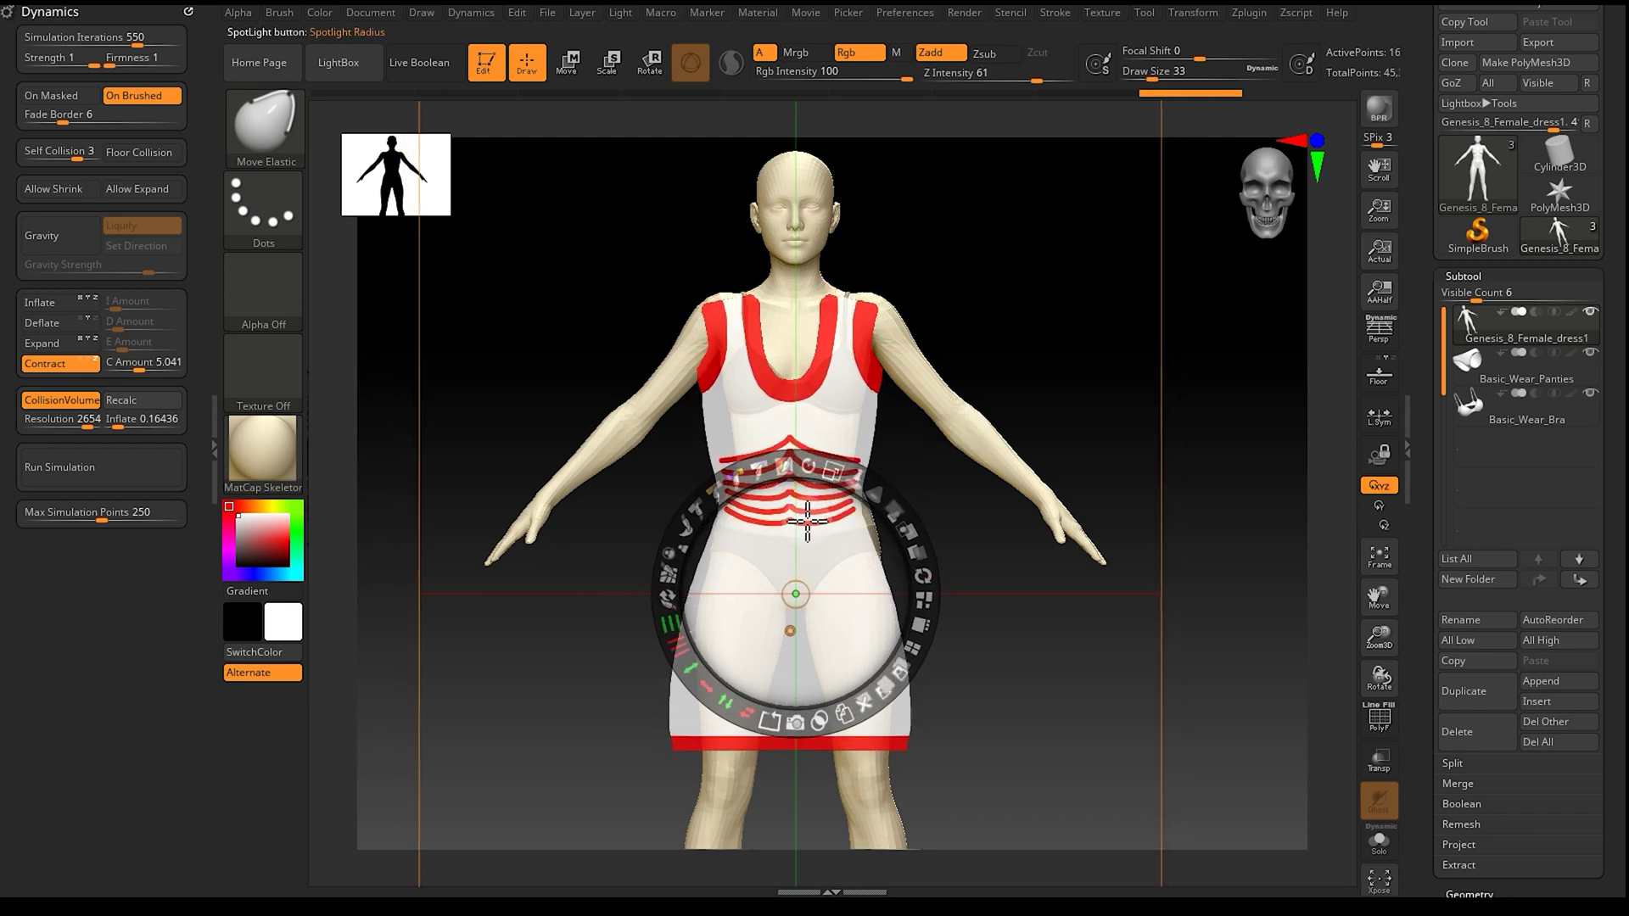
drag(798, 545, 804, 523)
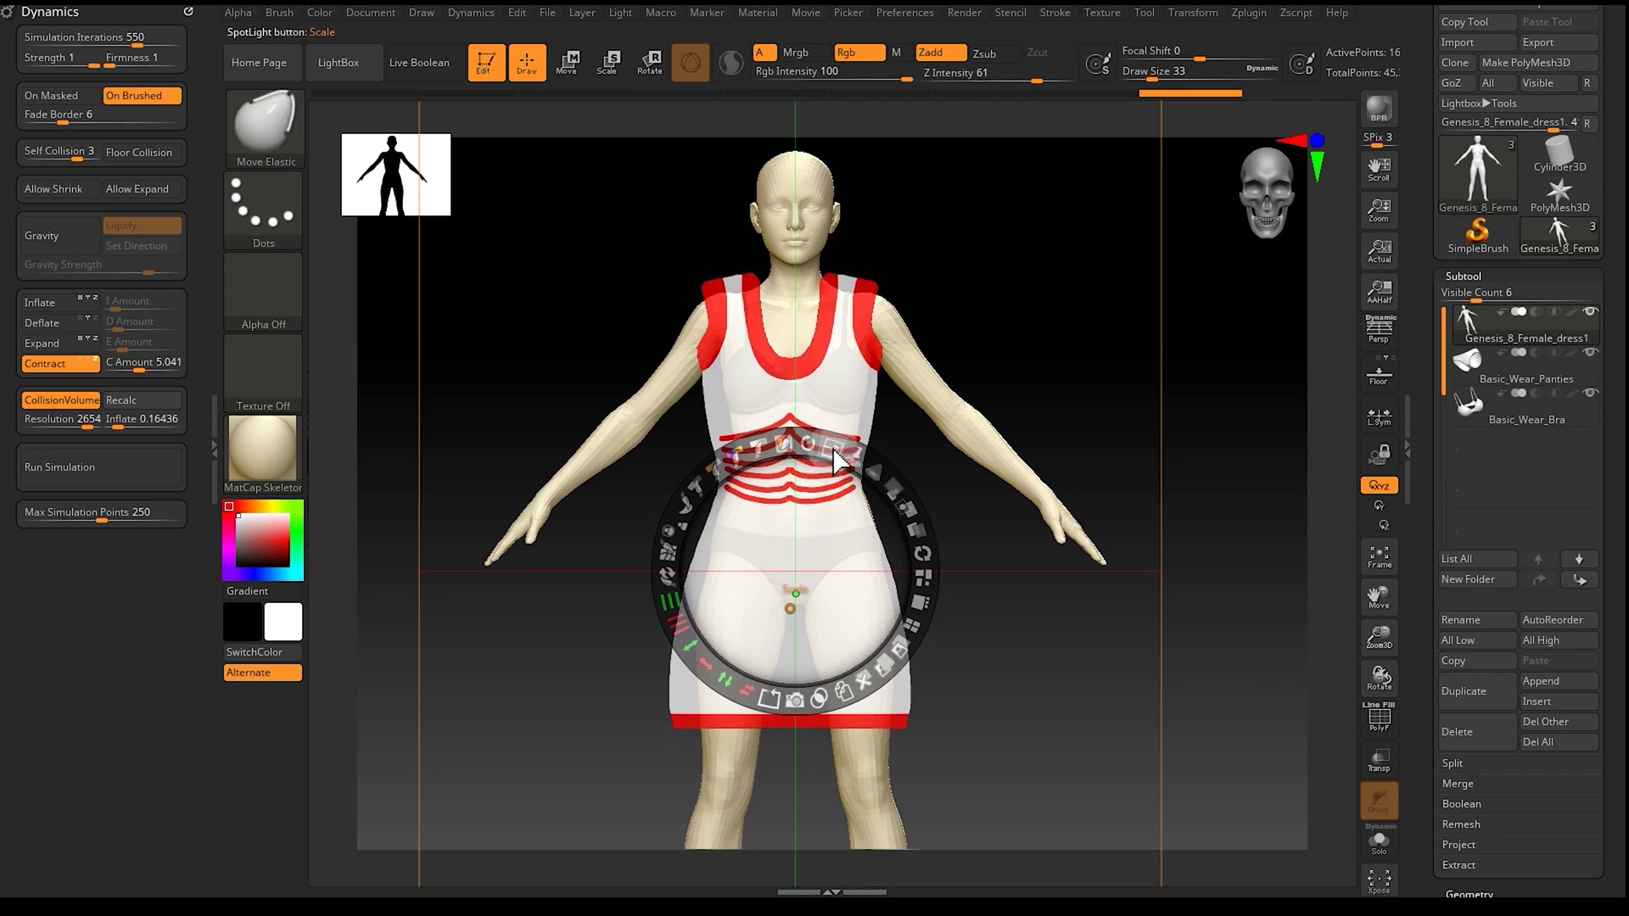
drag(832, 453, 821, 489)
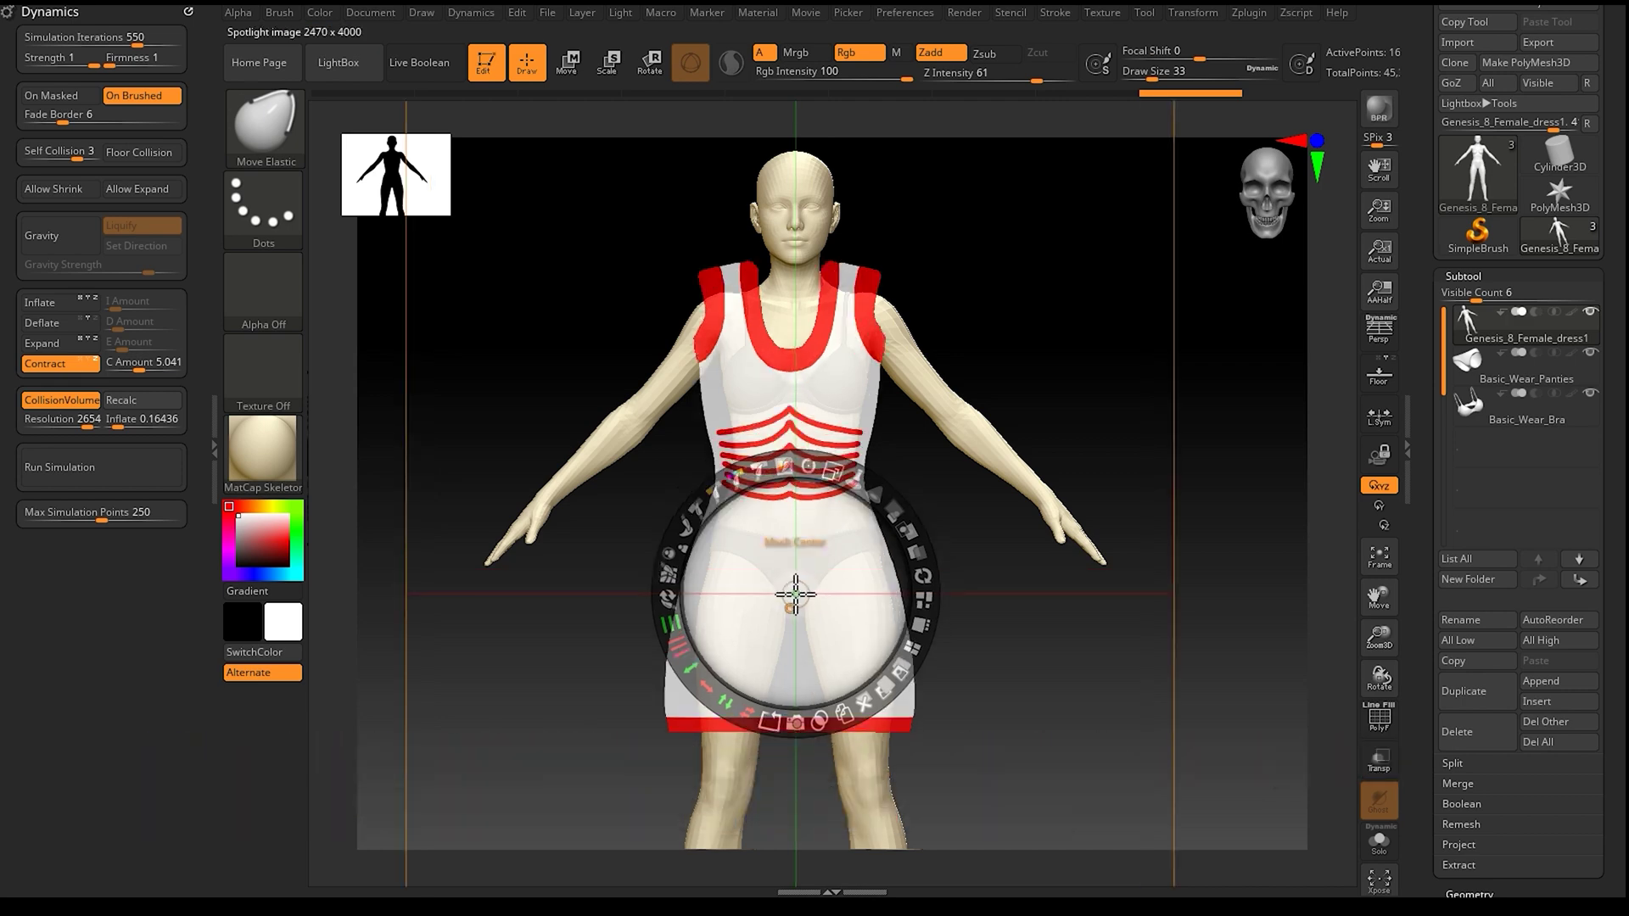
mouse_move(796, 593)
mouse_down()
mouse_move(796, 615)
mouse_move(801, 595)
mouse_up()
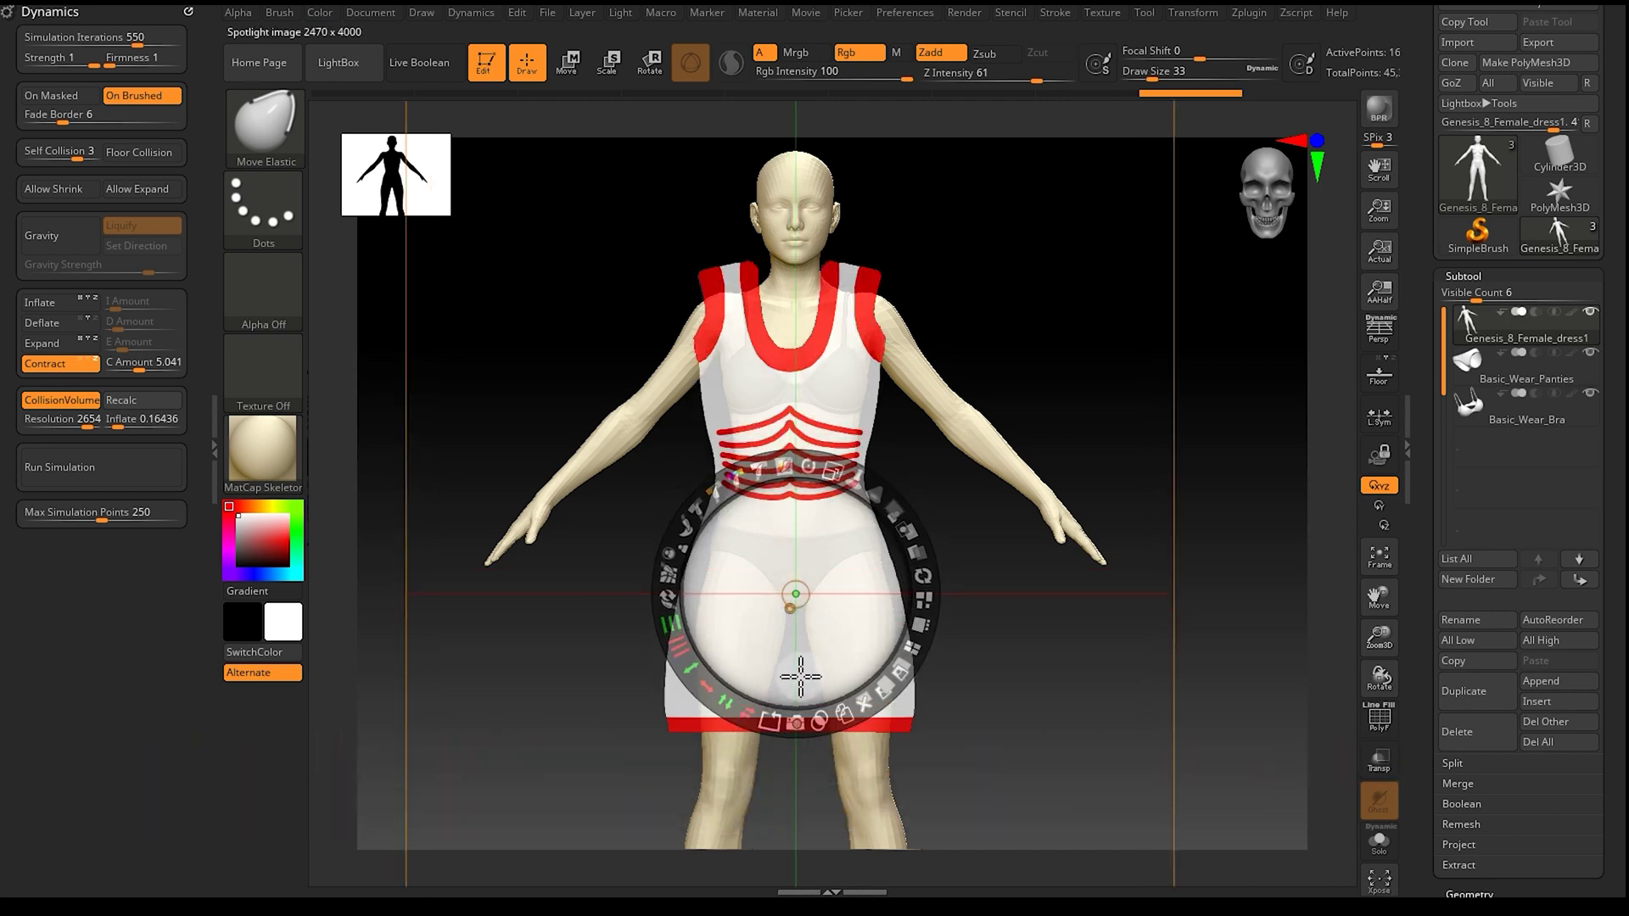
Step: Generate a thick dress-shaped PolyMesh3D with Snapshot3D, hide Spotlight, and orbit to inspect it
click(796, 719)
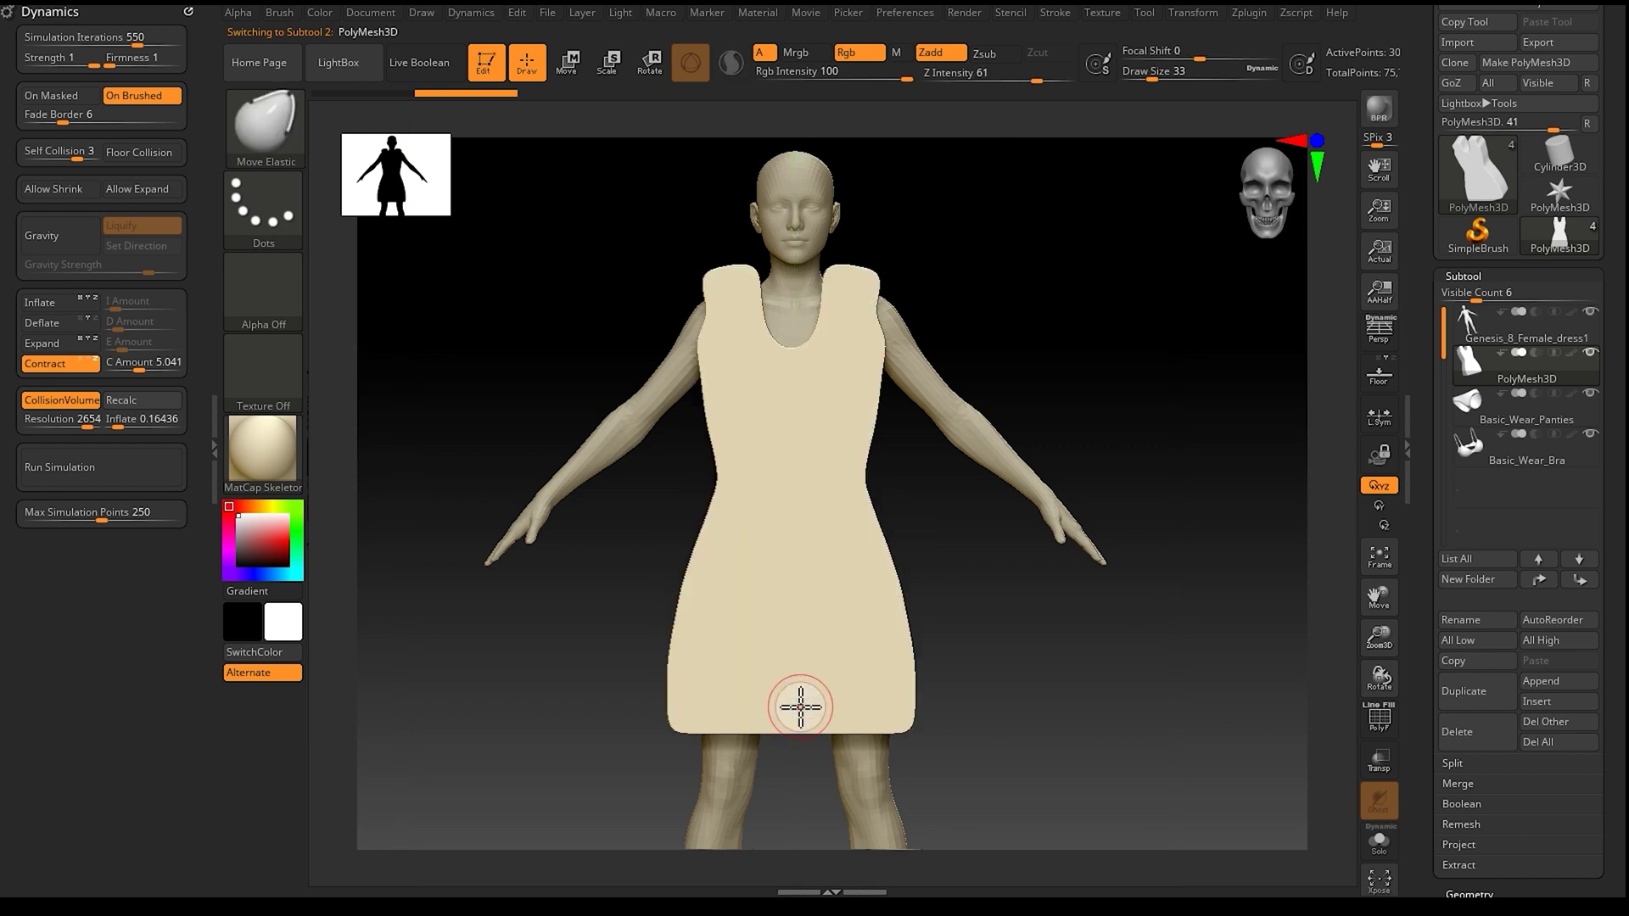
key(b)
key(m)
key(e)
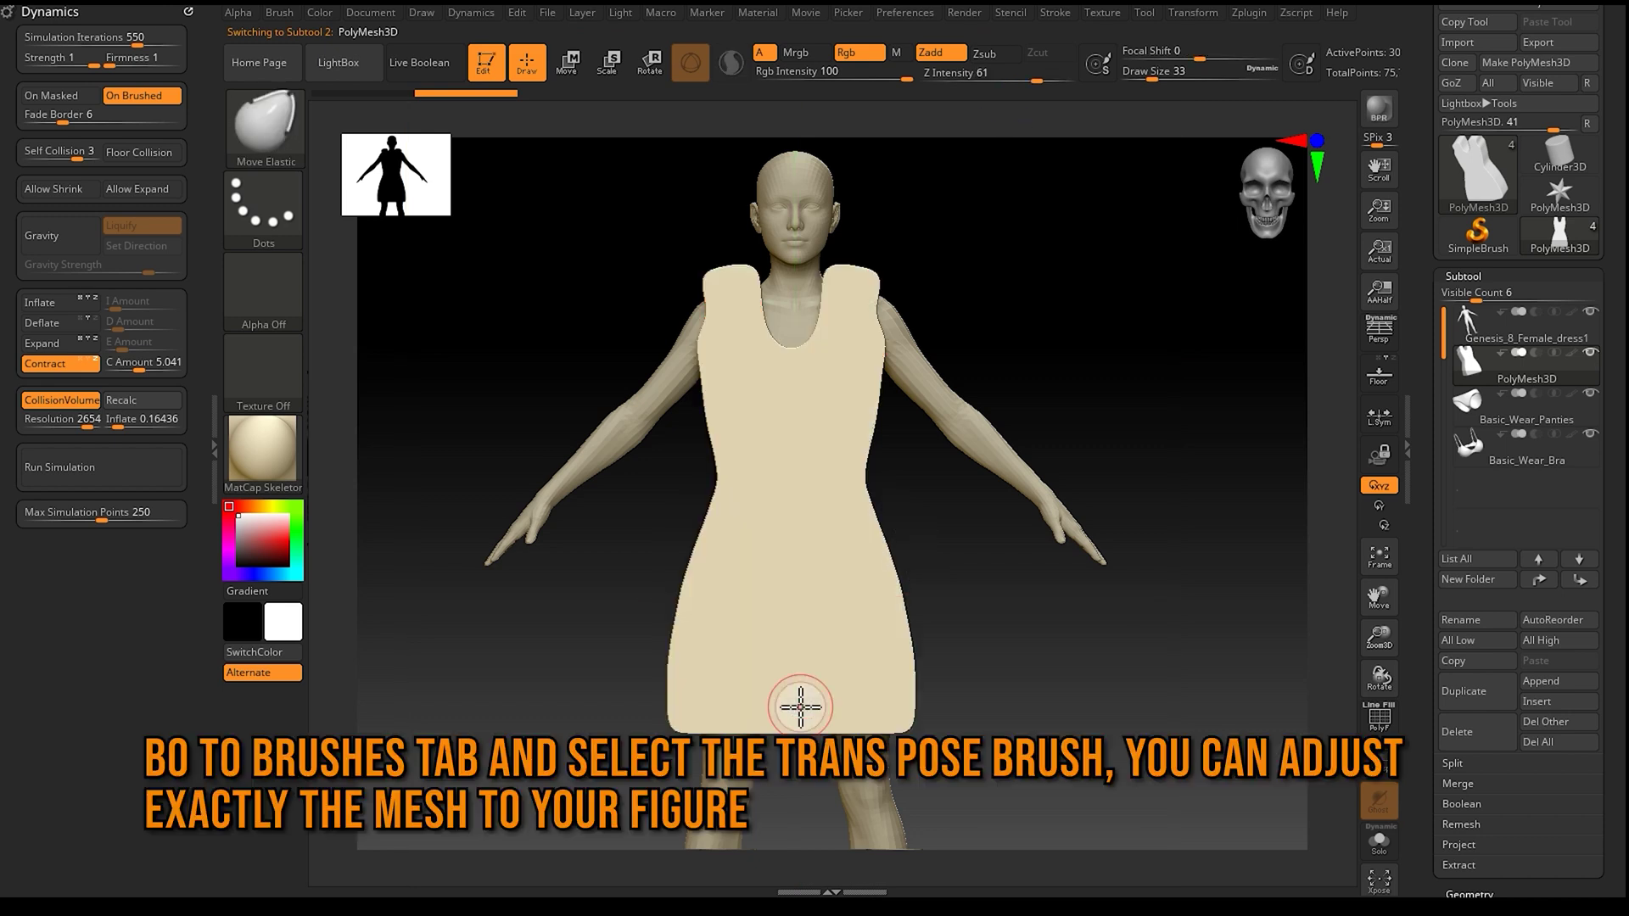
mouse_move(1093, 393)
mouse_down()
mouse_move(1019, 400)
mouse_move(1055, 422)
mouse_move(1051, 396)
mouse_up()
Step: Move the dress mesh onto the figure's torso with the Transpose brush and turn on PolyF display
click(292, 149)
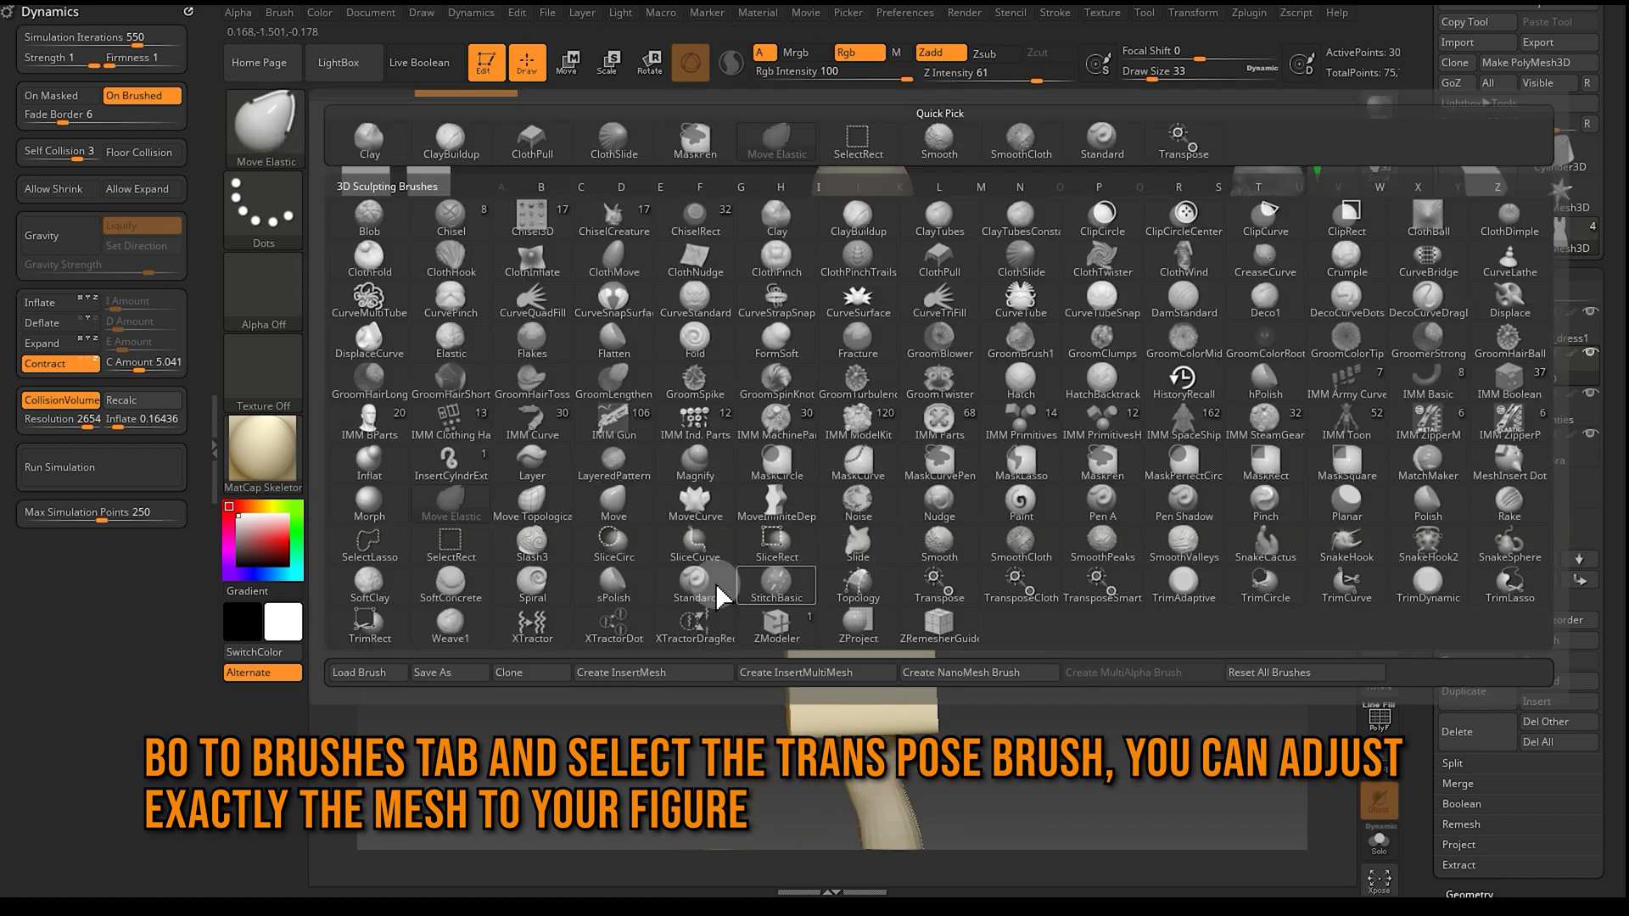
click(937, 583)
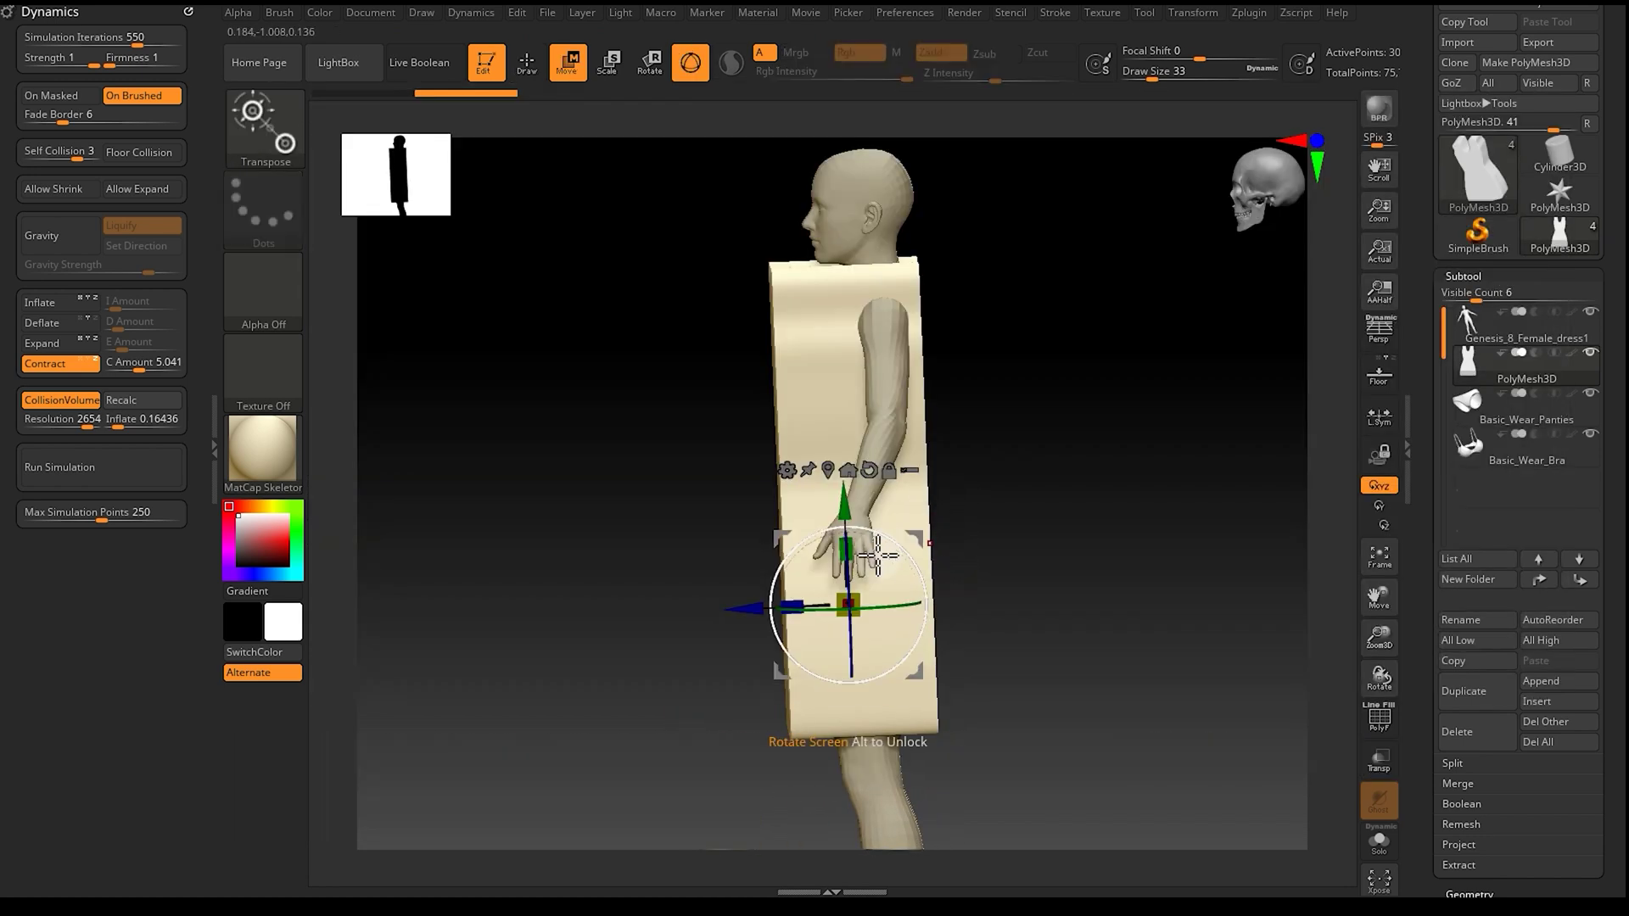
drag(753, 610, 761, 610)
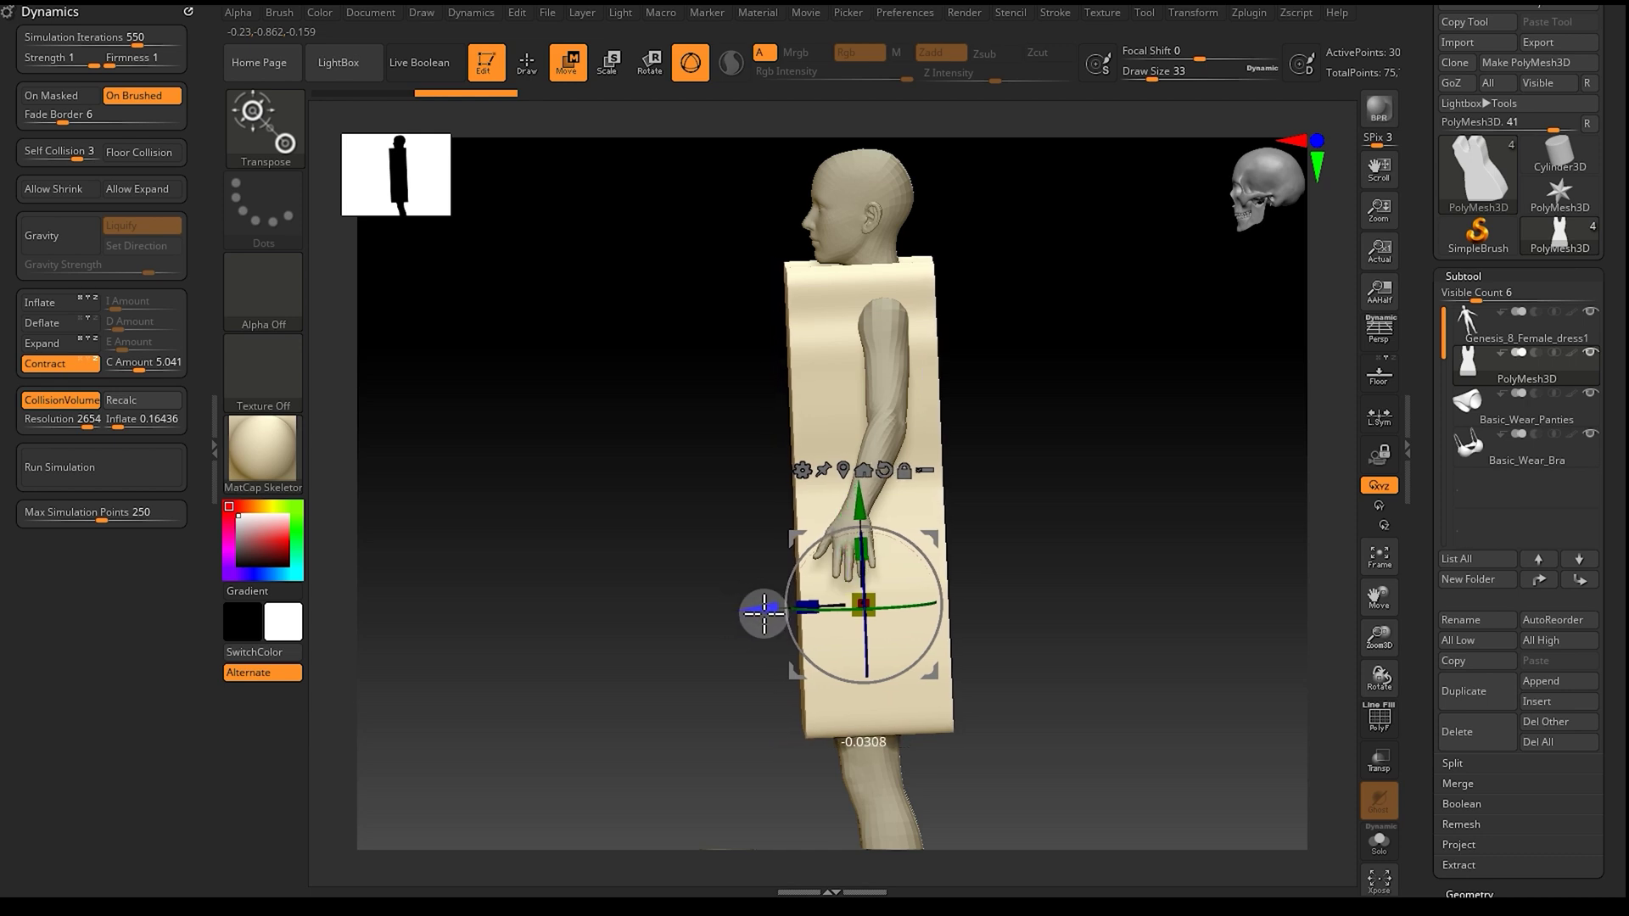
mouse_move(998, 491)
mouse_down()
mouse_move(1091, 472)
mouse_move(1008, 487)
mouse_up()
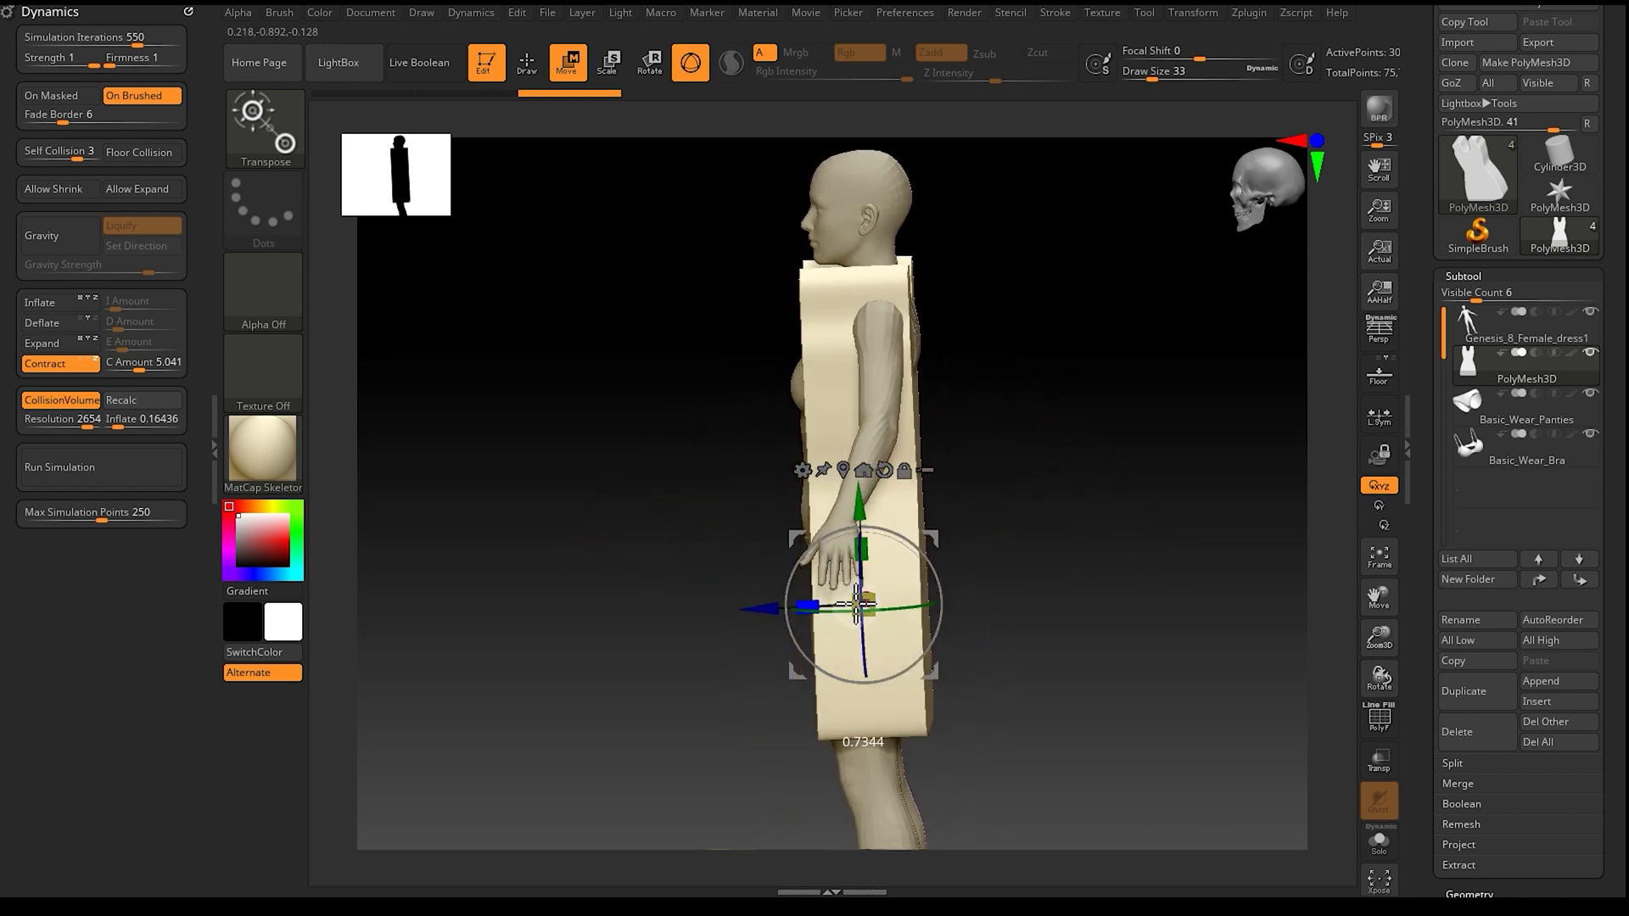
drag(997, 488, 1038, 490)
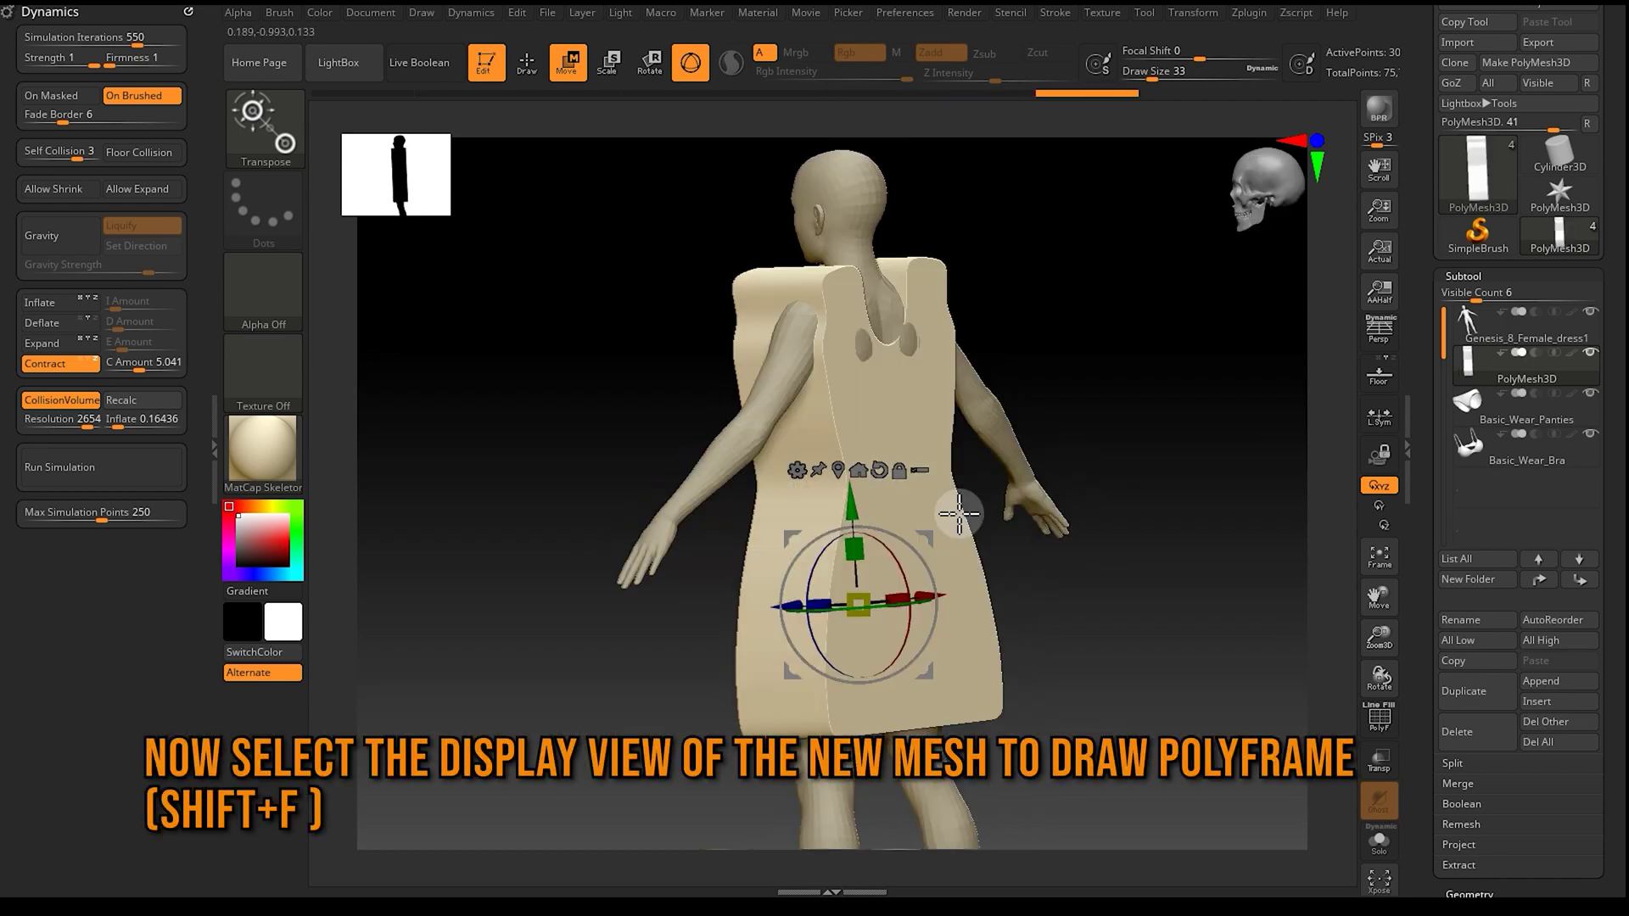
drag(957, 509, 924, 353)
key(shift+f)
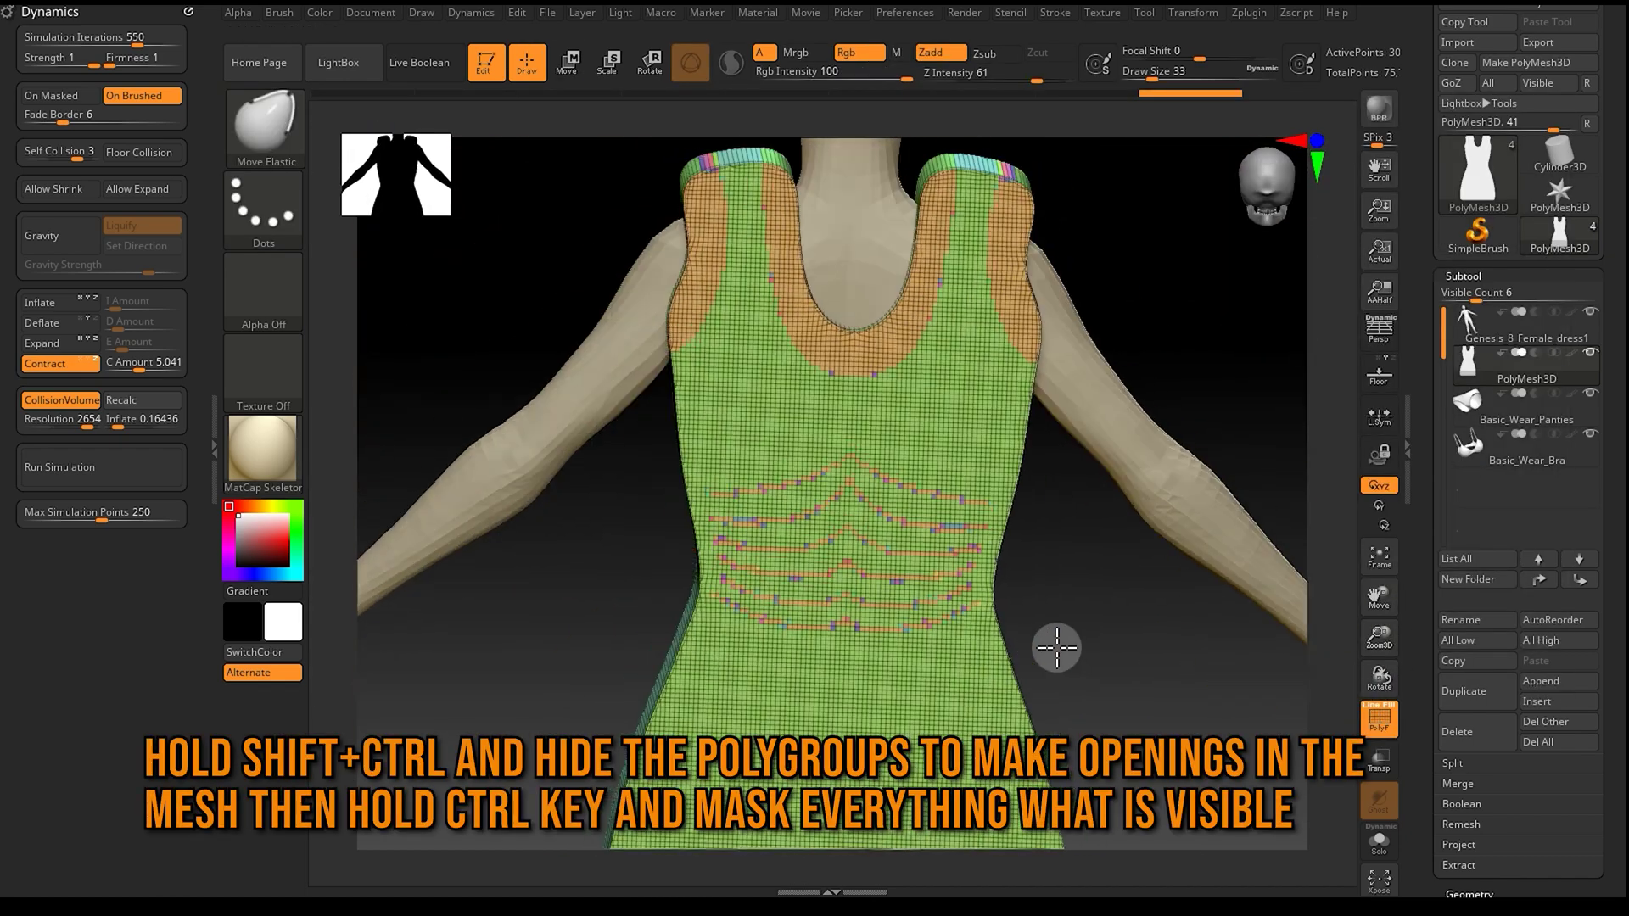
Step: Hide the masked rib strips so only the dress panels stay visible
mouse_move(1379, 637)
mouse_down()
mouse_move(1373, 598)
mouse_move(1374, 628)
mouse_up()
key(ctrl+shift)
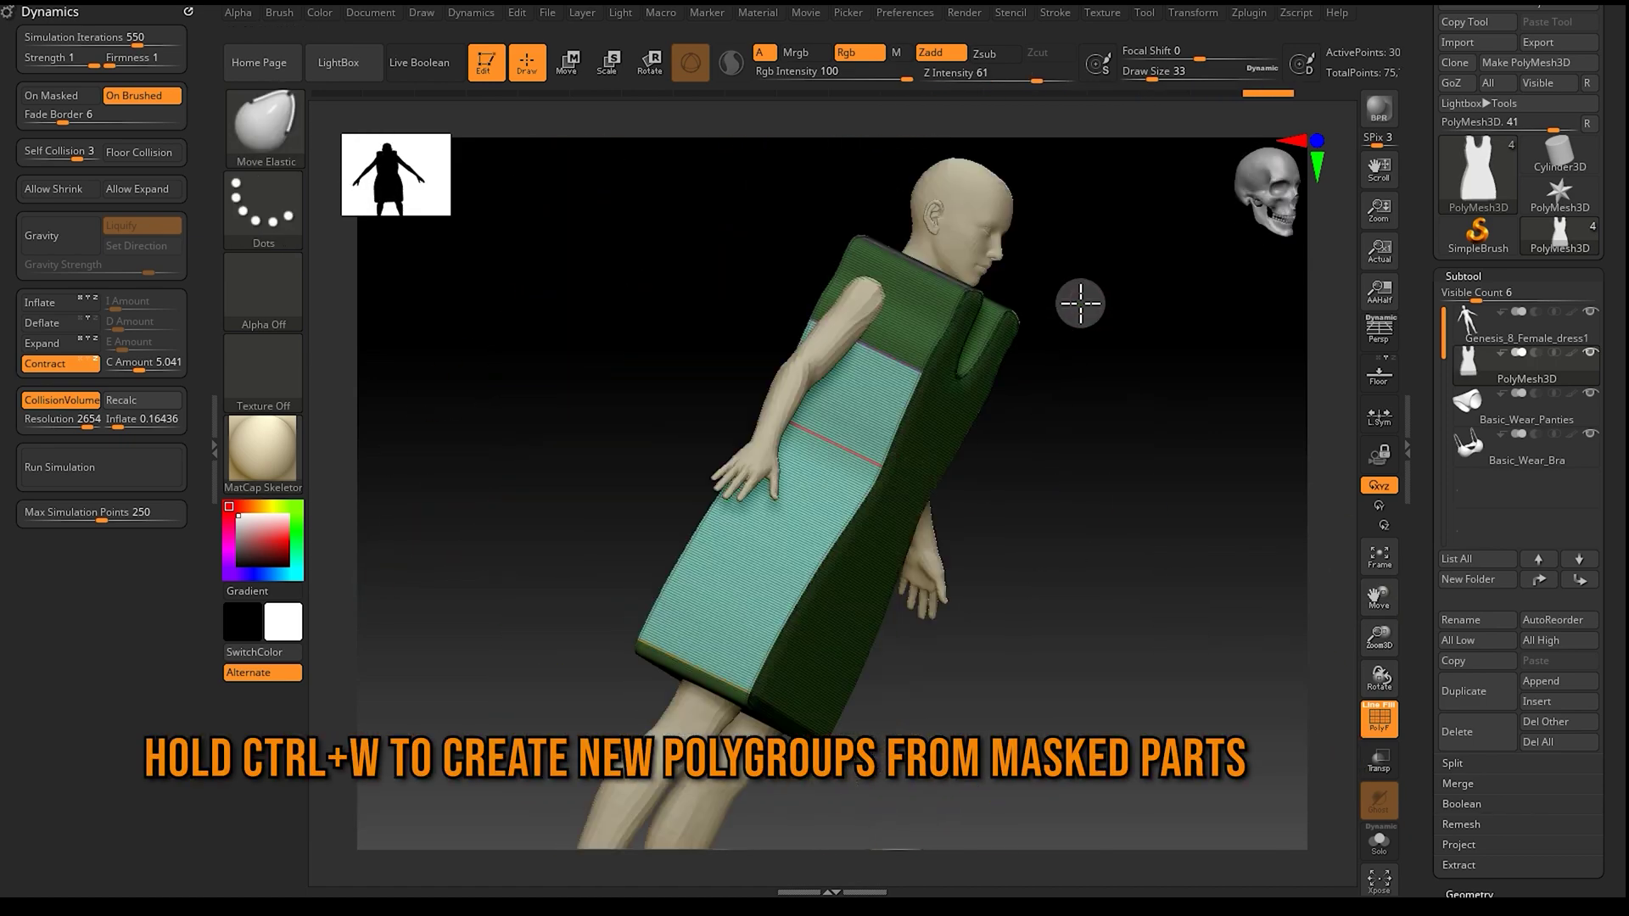
drag(1077, 302, 1073, 404)
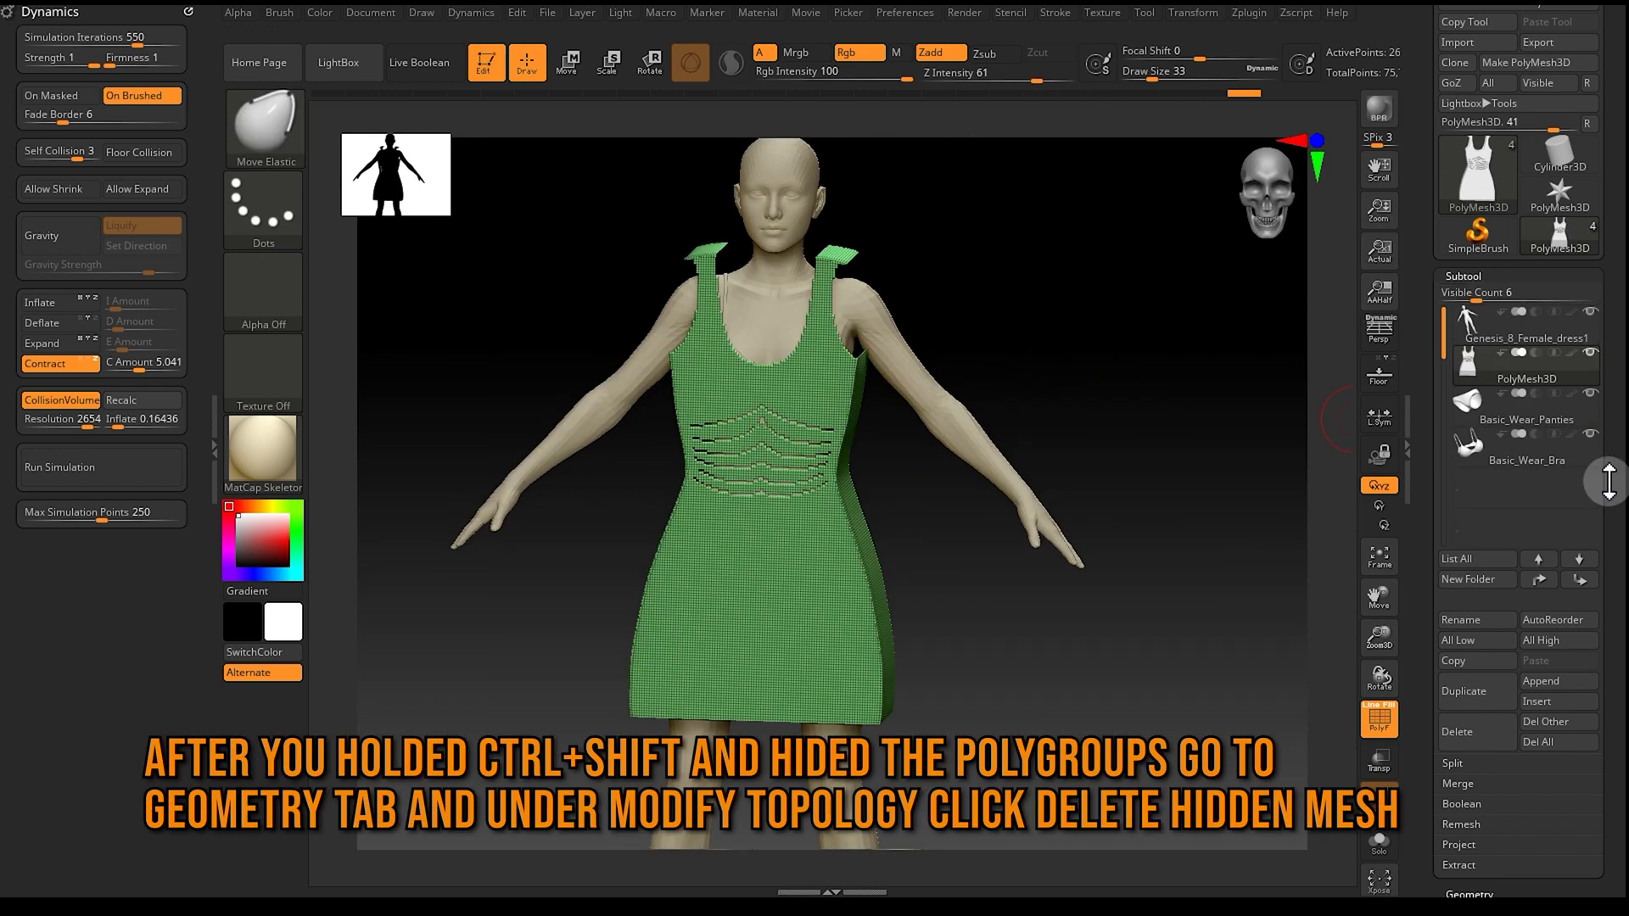
Step: Delete the hidden rib strips with Modify Topology > Del Hidden and inspect the slits
click(1463, 275)
click(1472, 258)
drag(1611, 683, 1610, 196)
click(1480, 365)
click(1467, 203)
drag(1146, 354, 1183, 358)
drag(1378, 621, 1379, 632)
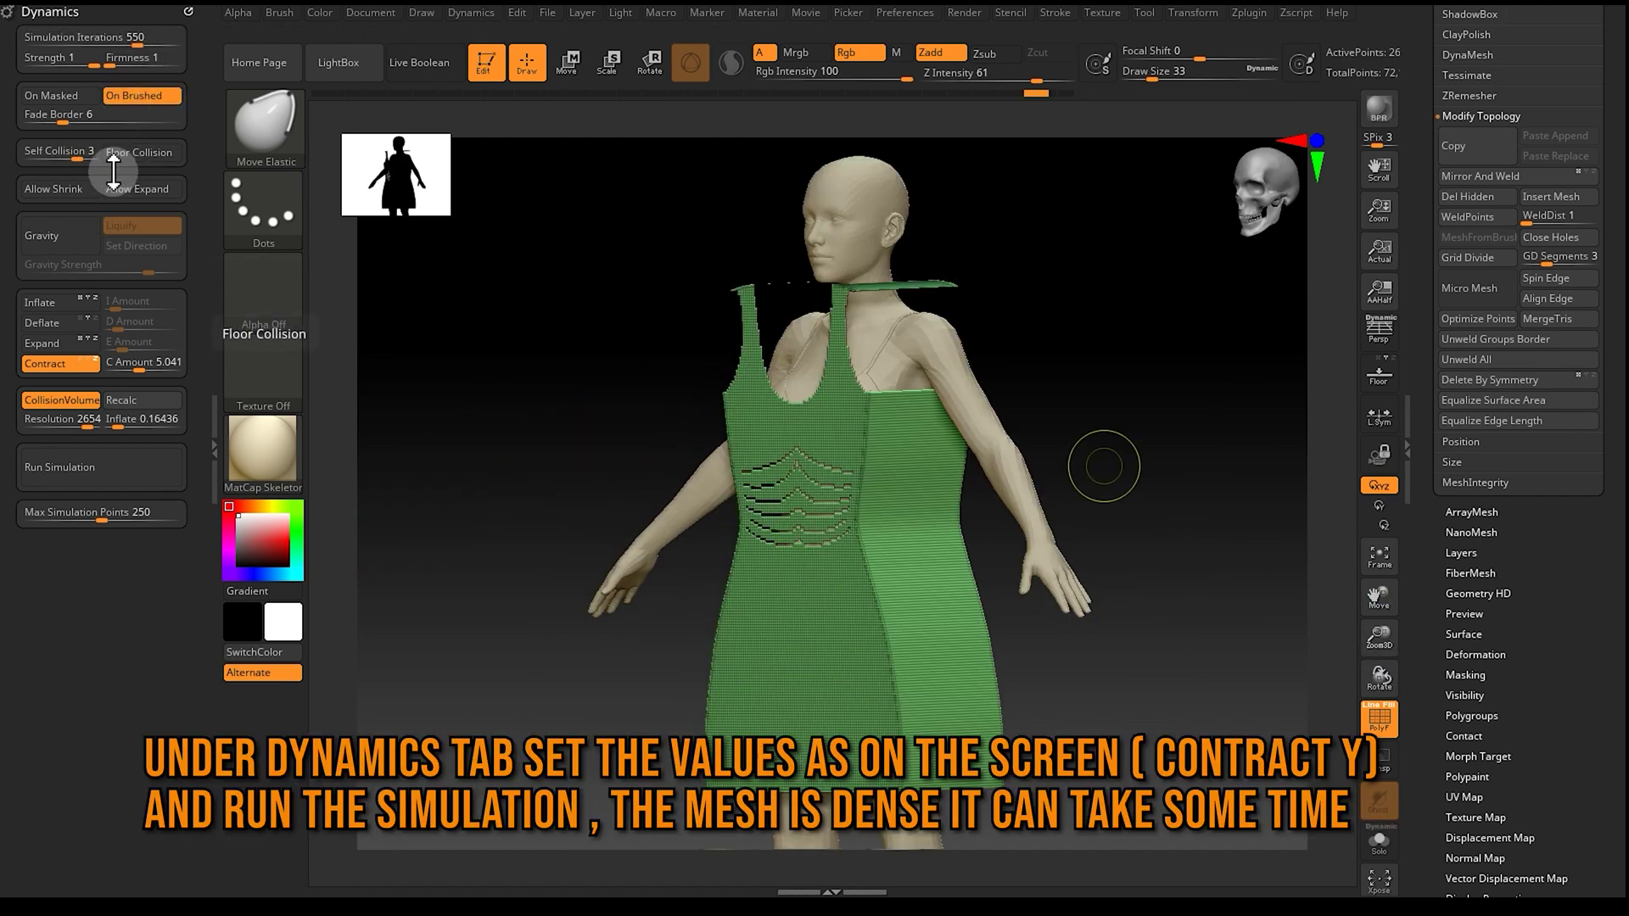
Step: Set the Contract amount, recalculate, raise collision resolution to 2805, and run the cloth simulation
click(151, 365)
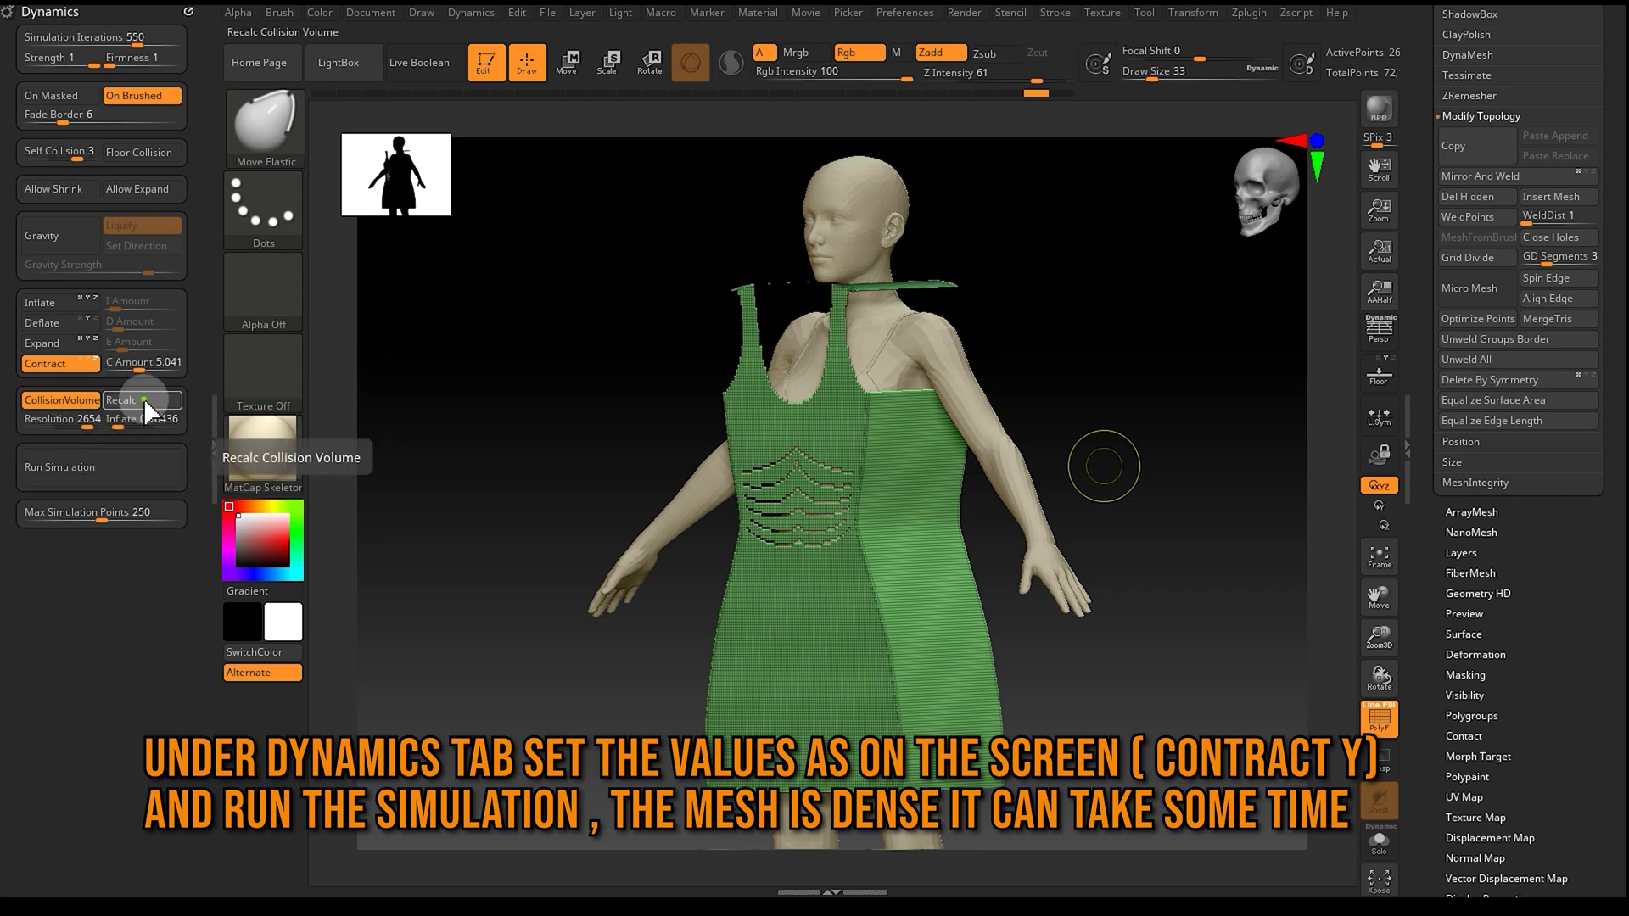
click(146, 403)
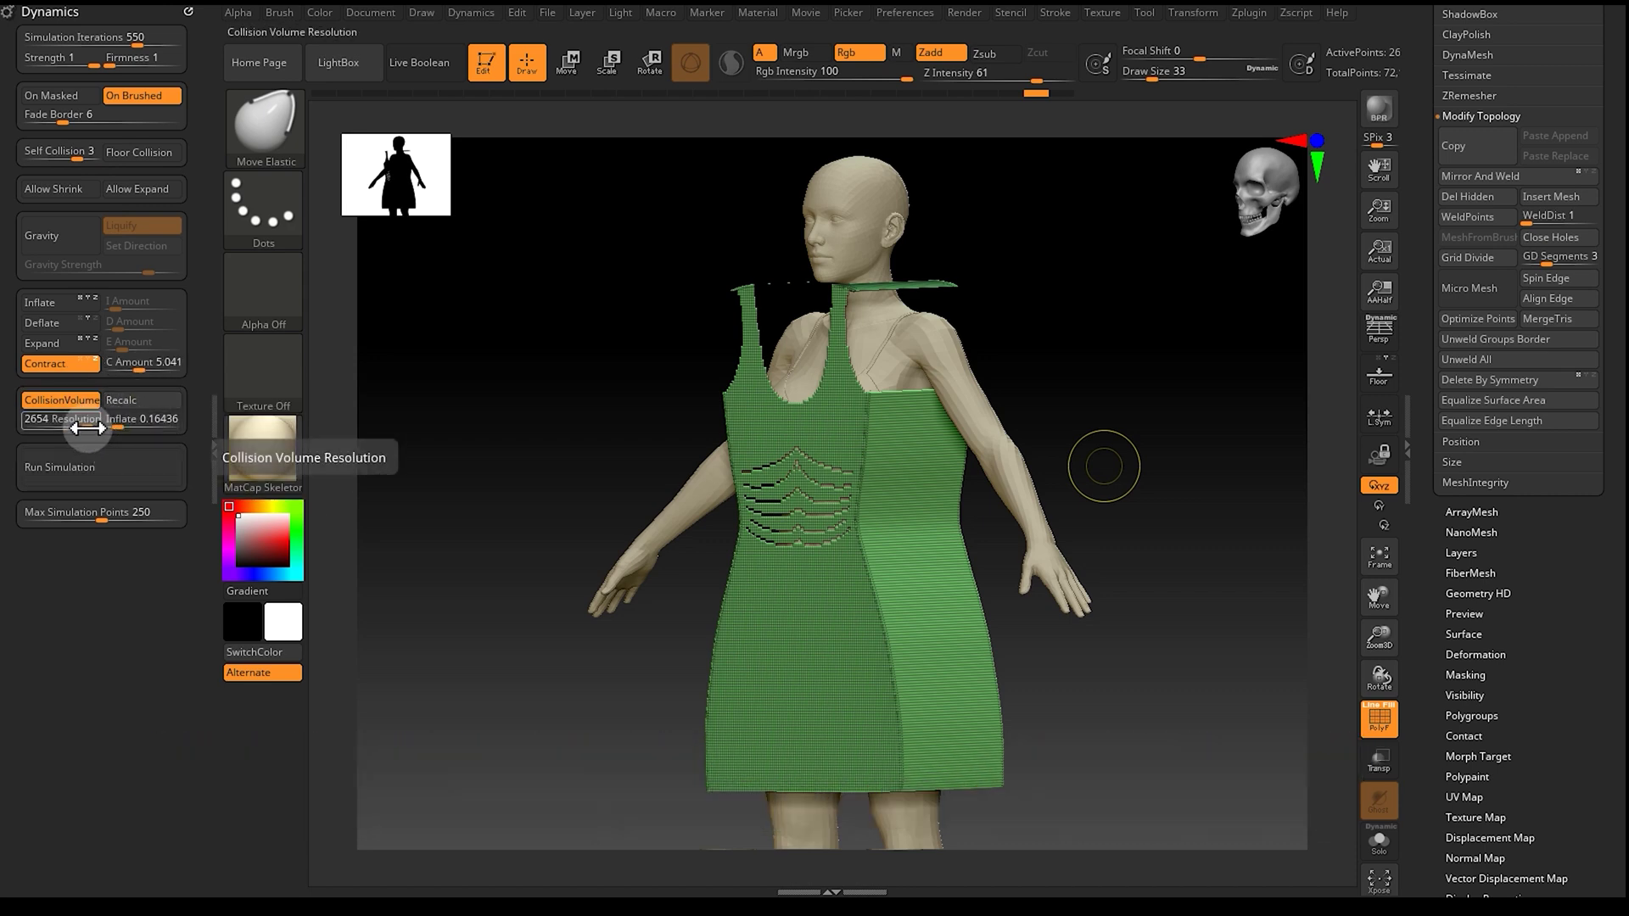
drag(81, 427, 89, 431)
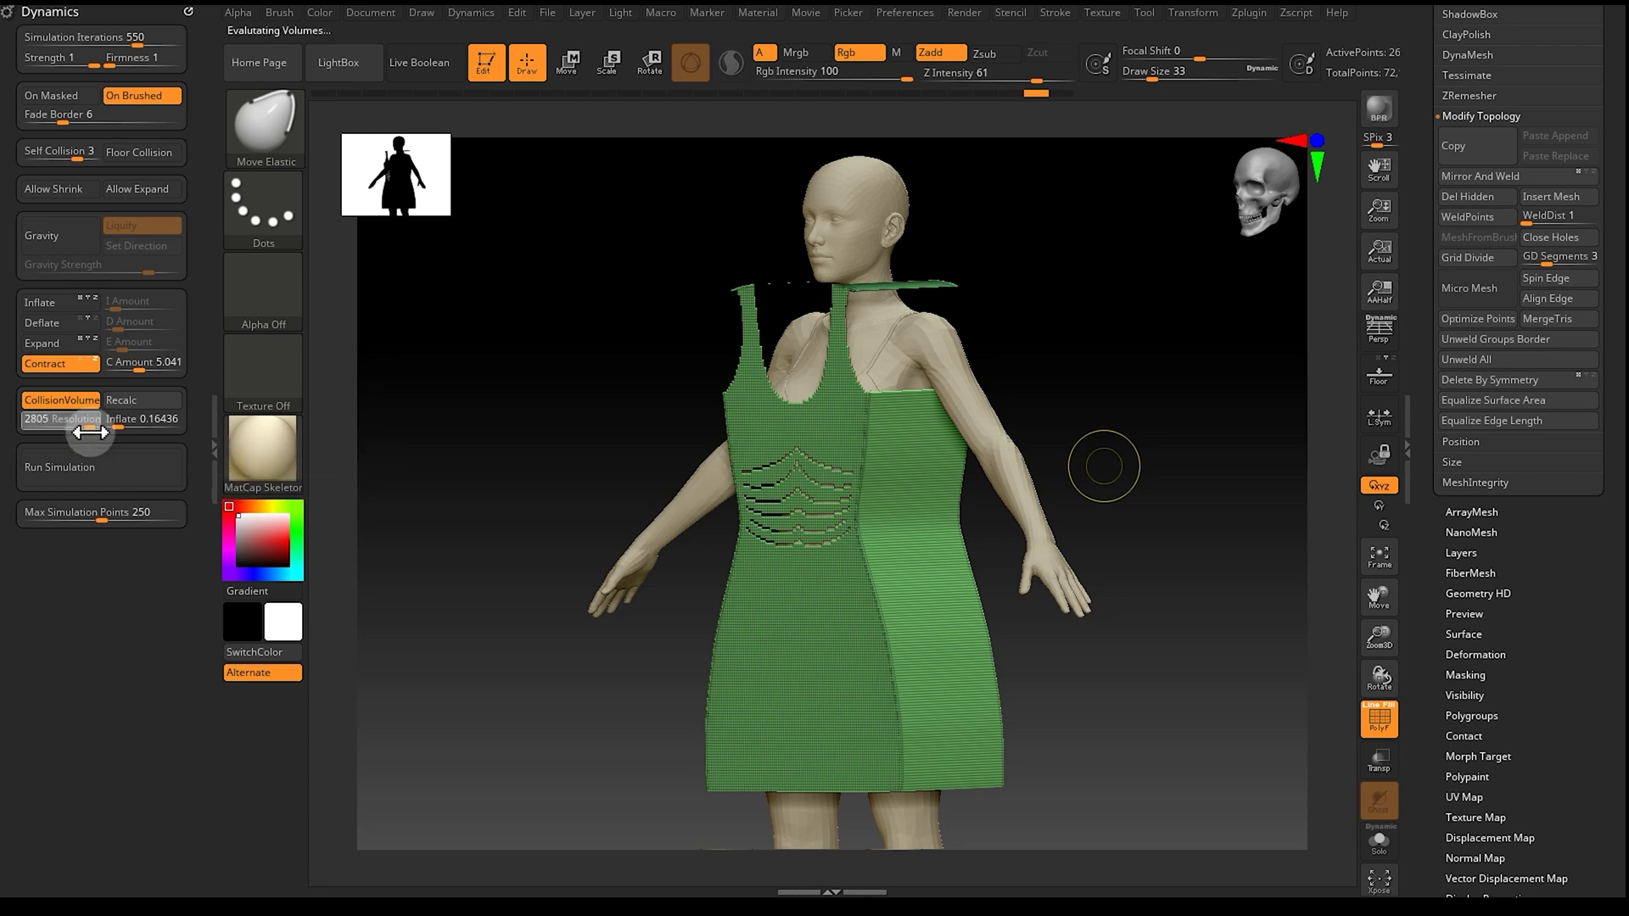
click(105, 474)
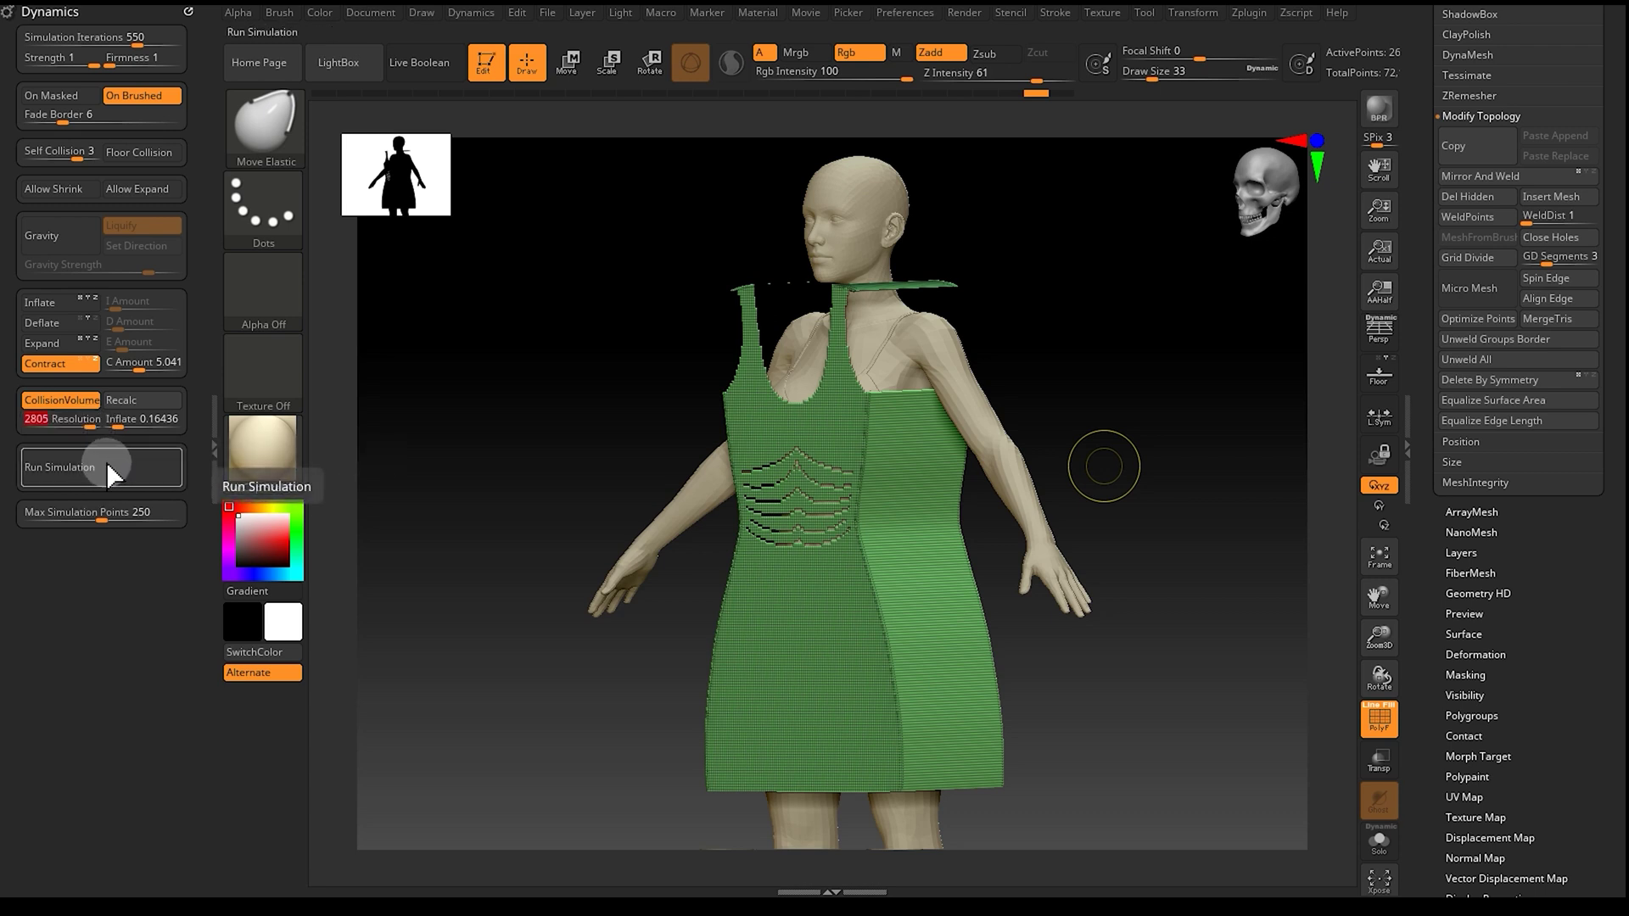
click(106, 475)
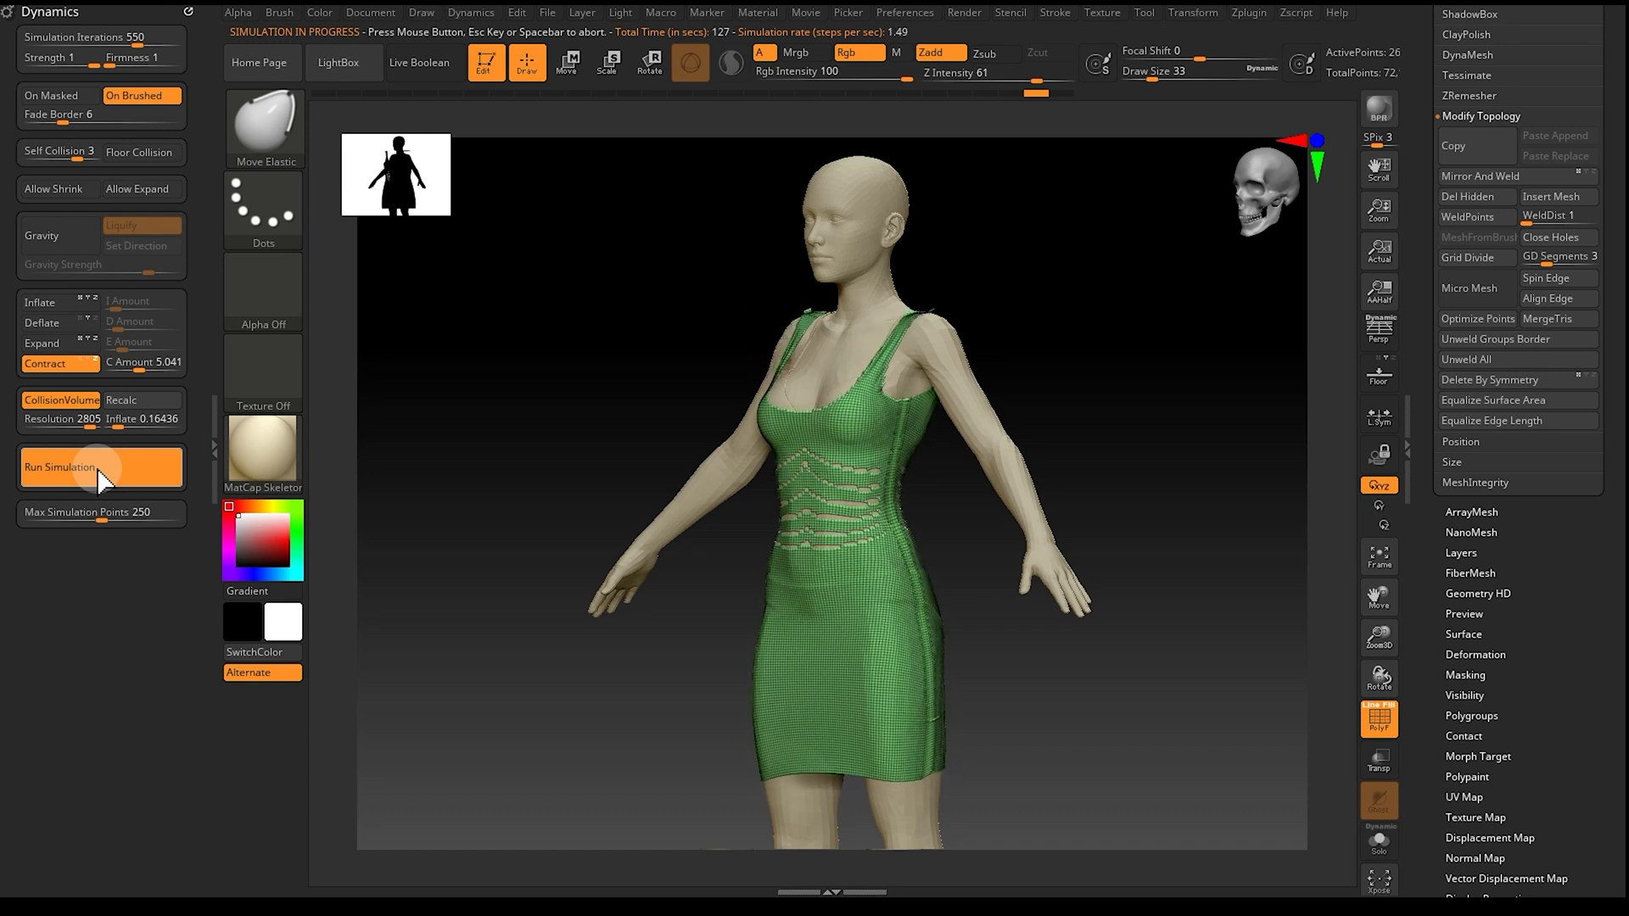
mouse_move(1090, 395)
mouse_down()
mouse_move(1109, 367)
mouse_move(1123, 378)
mouse_move(986, 389)
mouse_move(938, 367)
mouse_move(1055, 353)
mouse_move(1031, 352)
mouse_move(1120, 364)
mouse_move(1095, 376)
mouse_move(1197, 364)
mouse_move(1120, 386)
mouse_move(1116, 433)
mouse_move(1107, 387)
mouse_move(1066, 384)
mouse_up()
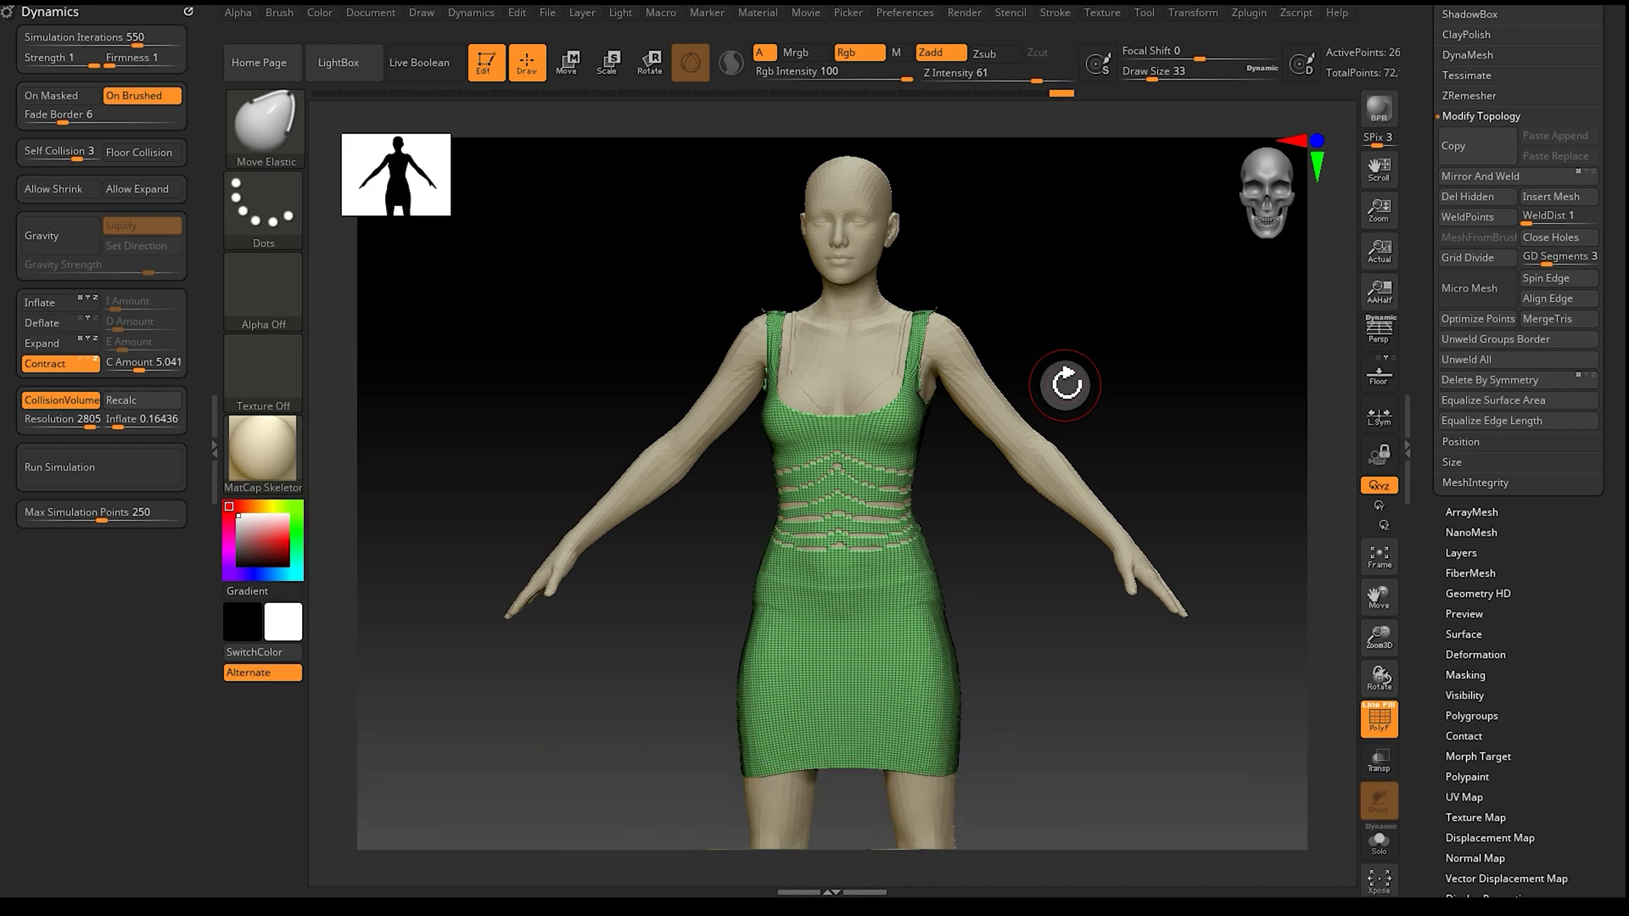
Step: Frame the torso from the front and select the SmoothCloth brush
drag(1379, 635, 1380, 698)
drag(1378, 604, 1380, 755)
drag(1094, 689, 1091, 684)
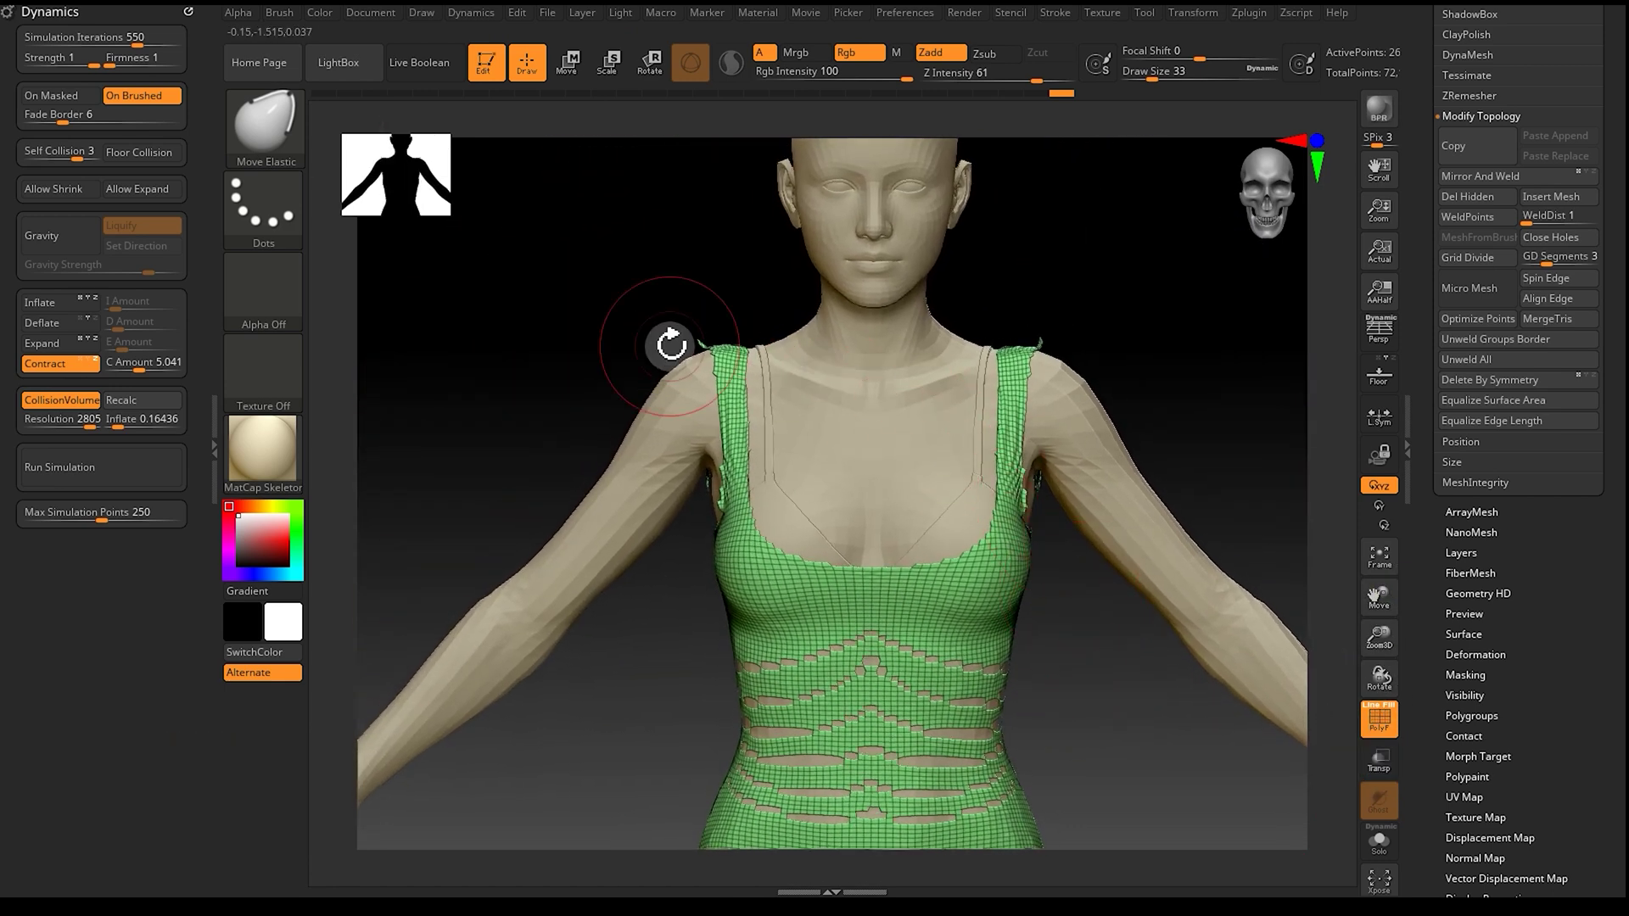
click(265, 127)
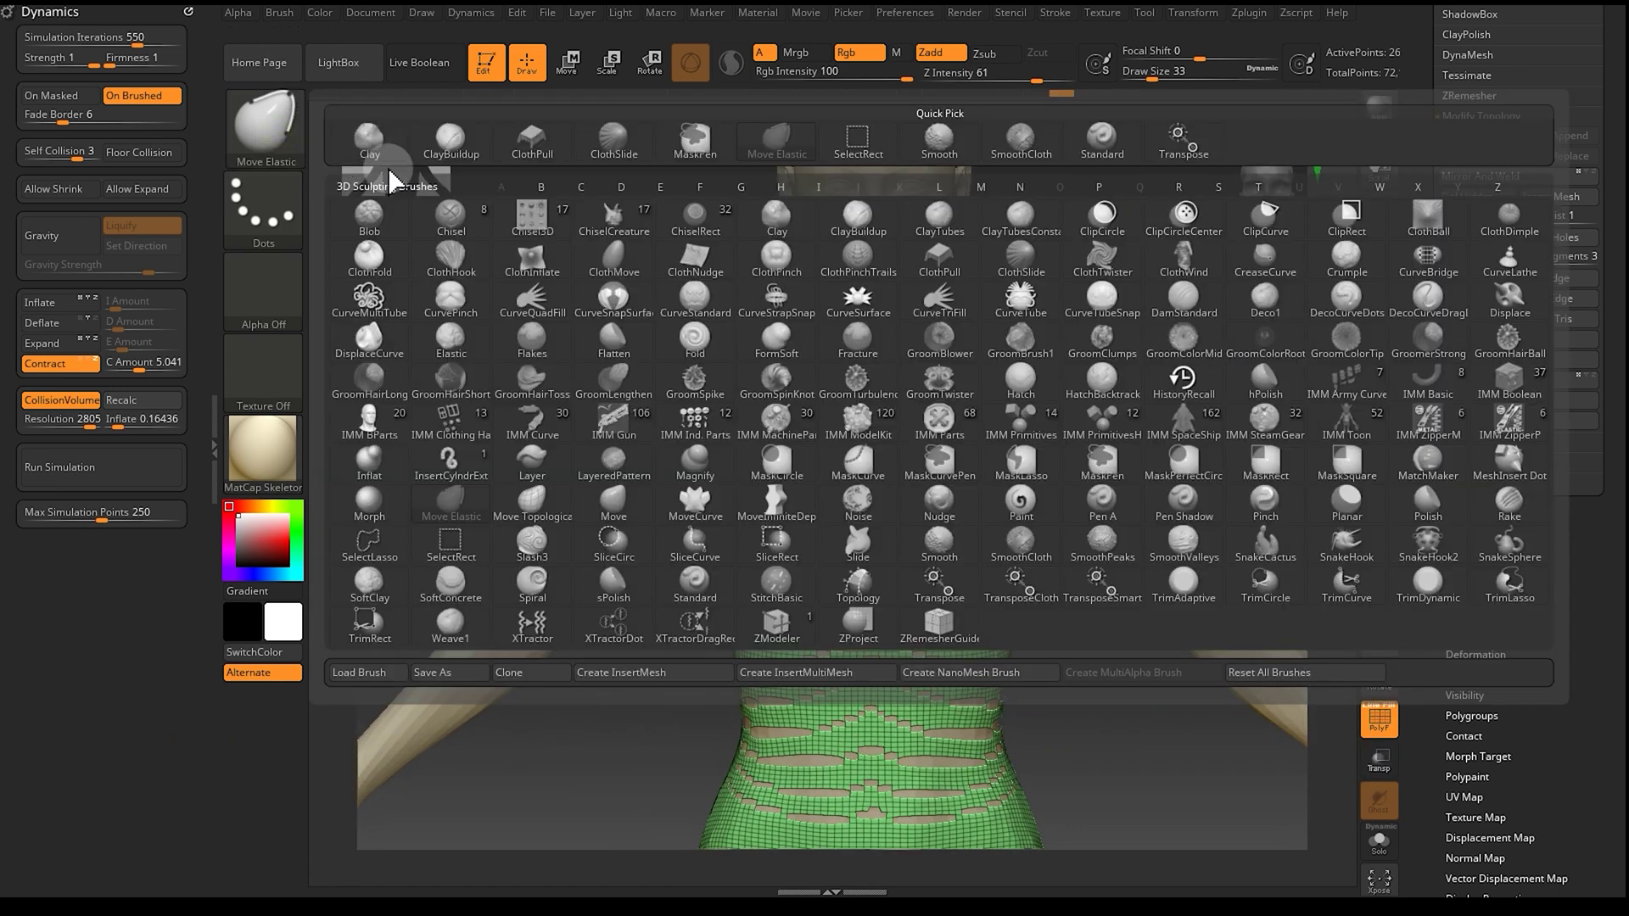
click(1021, 543)
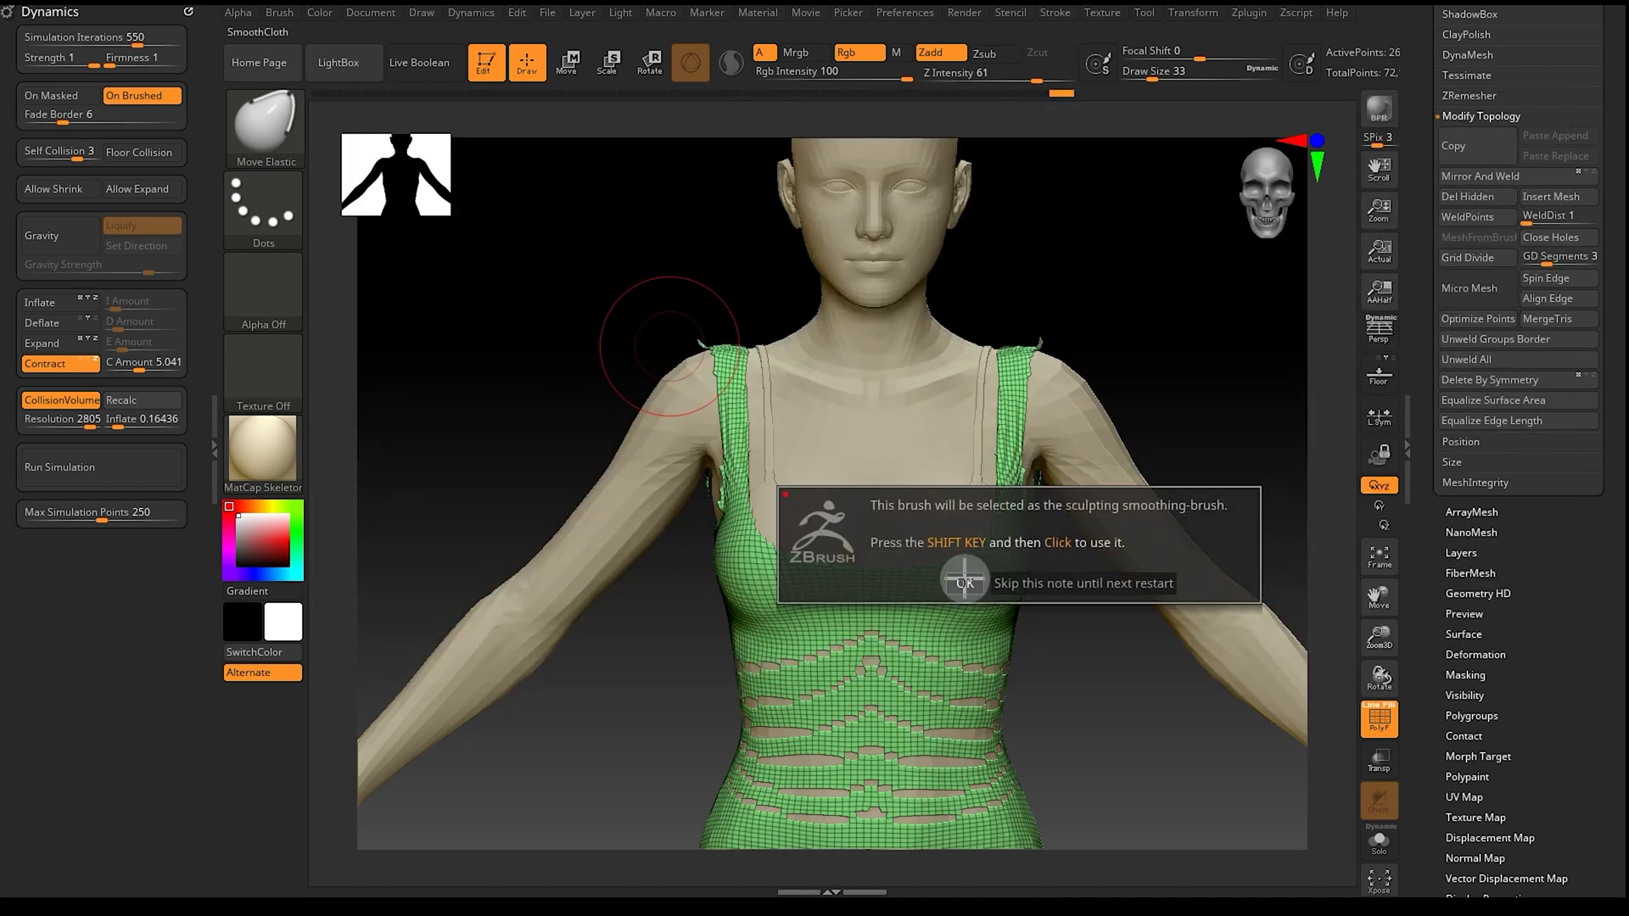
click(965, 583)
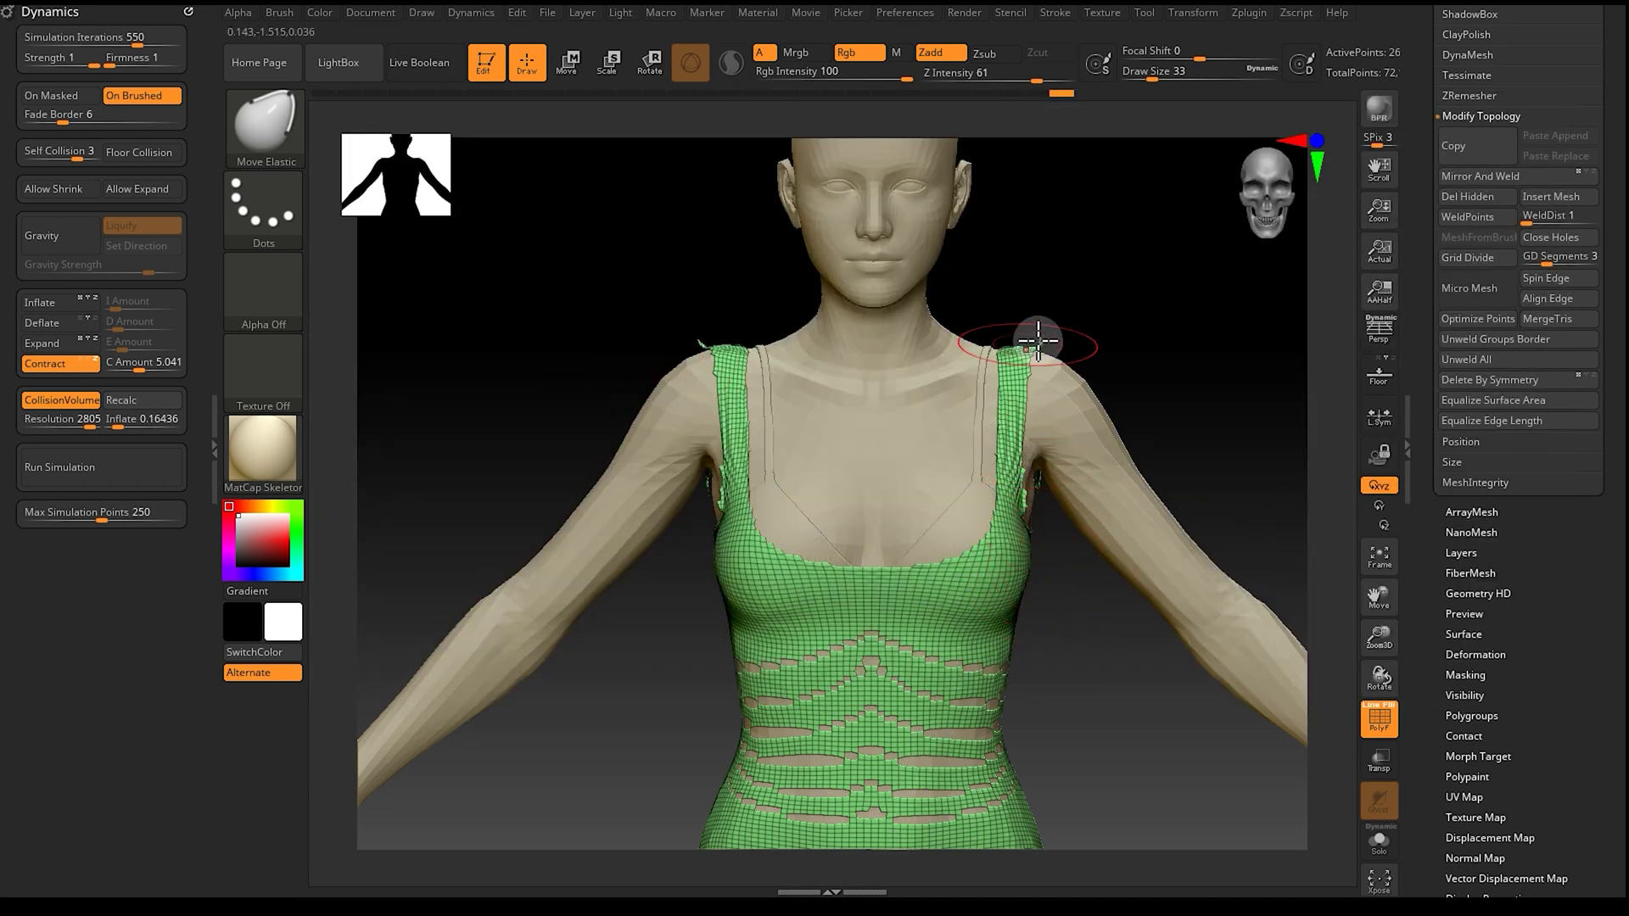
Step: Smooth the straps onto the shoulders and re-run the cloth simulation
click(1183, 15)
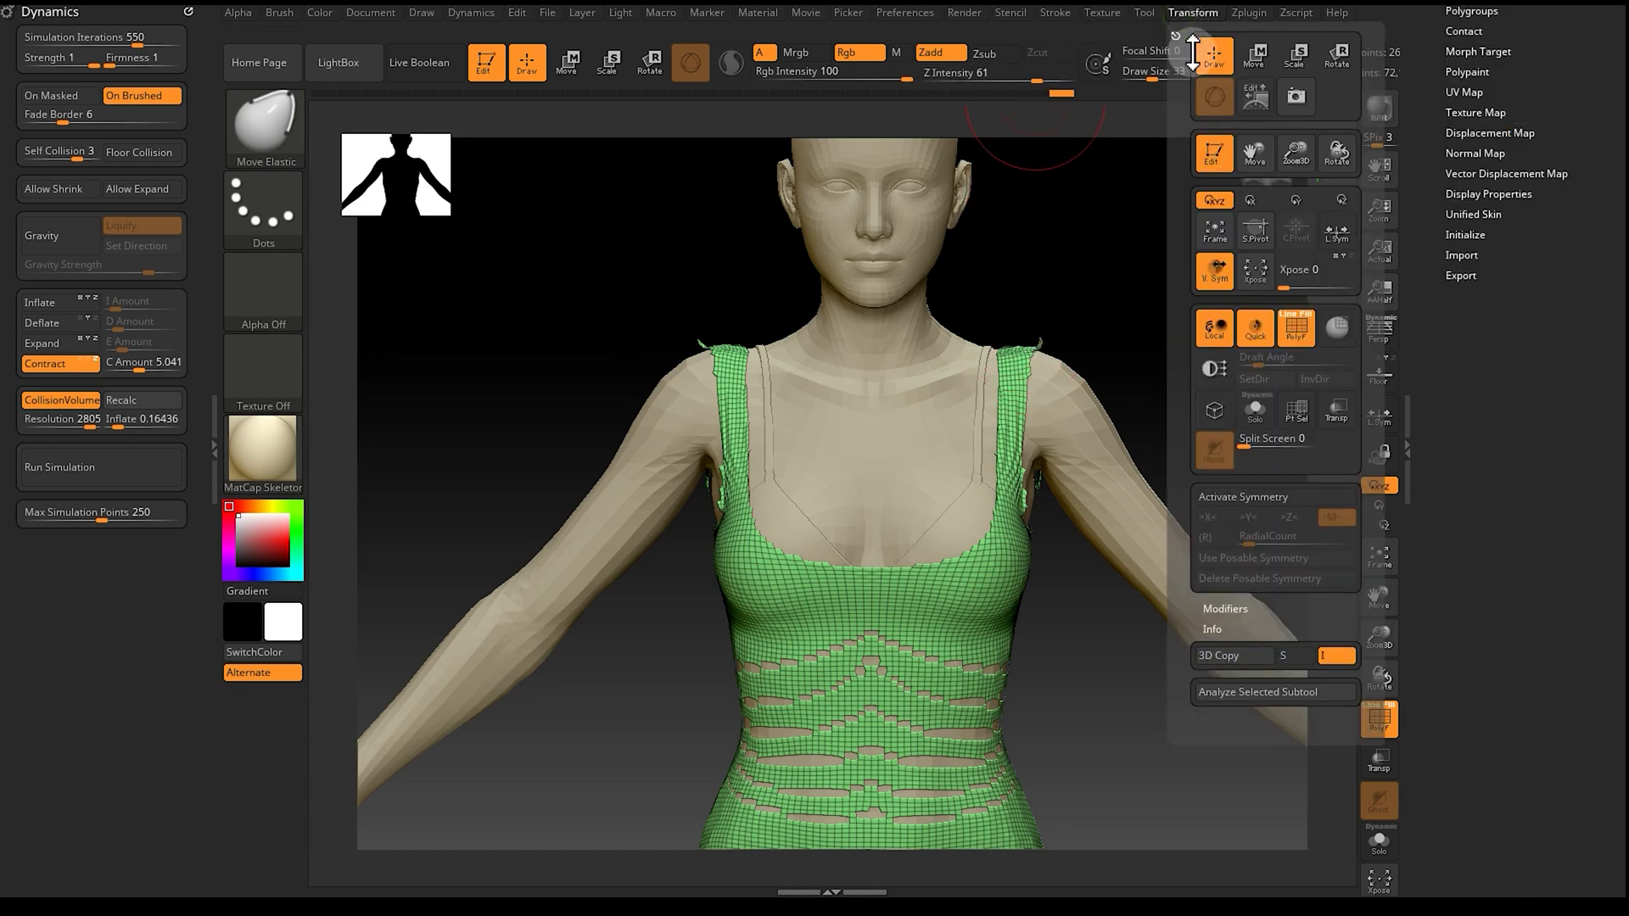
click(1223, 501)
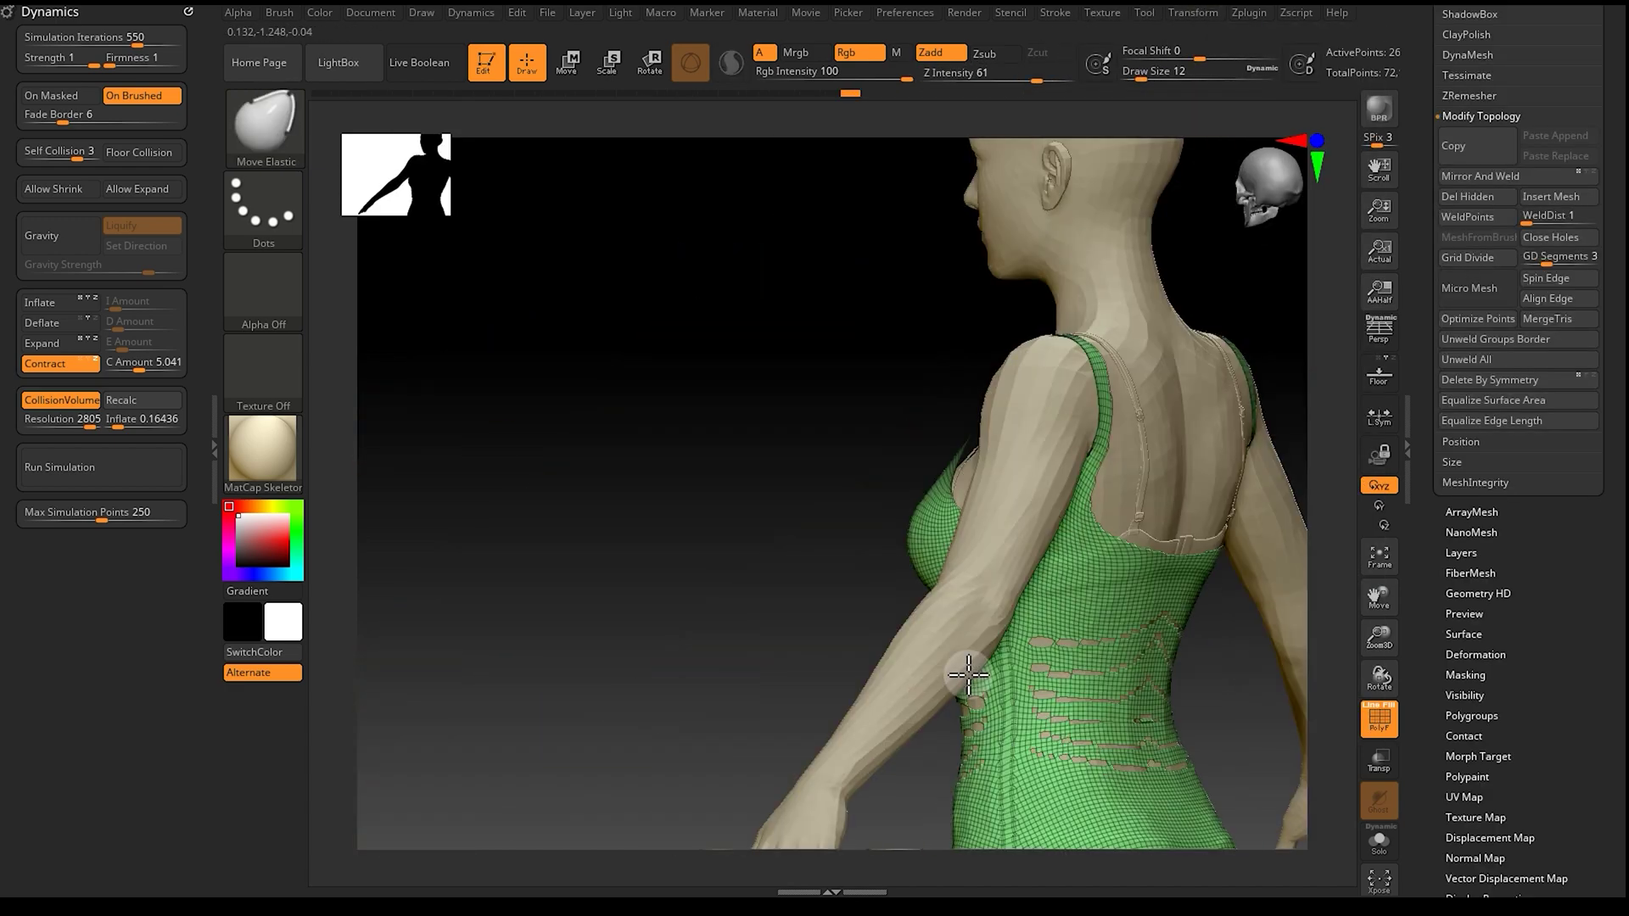
drag(1154, 71, 1147, 72)
drag(1082, 377, 1145, 266)
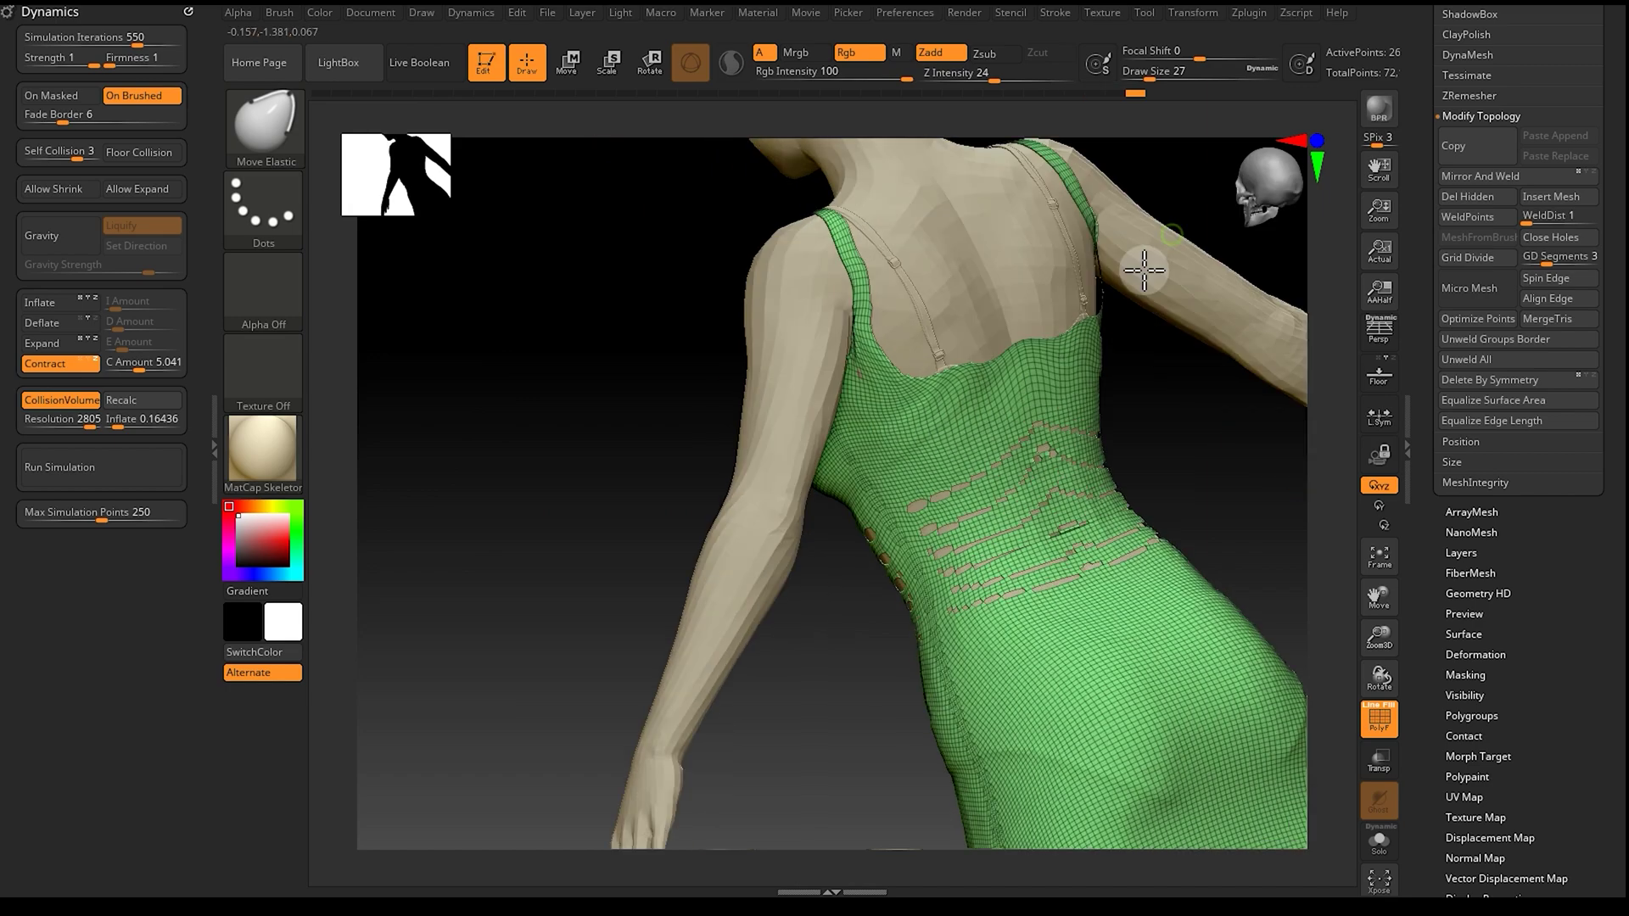
mouse_move(883, 520)
mouse_down()
mouse_move(956, 503)
mouse_move(752, 288)
mouse_move(978, 357)
mouse_move(1018, 411)
mouse_up()
click(115, 485)
drag(475, 407, 662, 673)
Step: Add edge loops around each polygroup with Triangle turned off
mouse_move(1061, 424)
mouse_down()
mouse_move(913, 437)
mouse_move(993, 599)
mouse_move(1066, 666)
mouse_move(1149, 543)
mouse_move(1371, 593)
mouse_up()
drag(1492, 51, 1491, 492)
click(1496, 501)
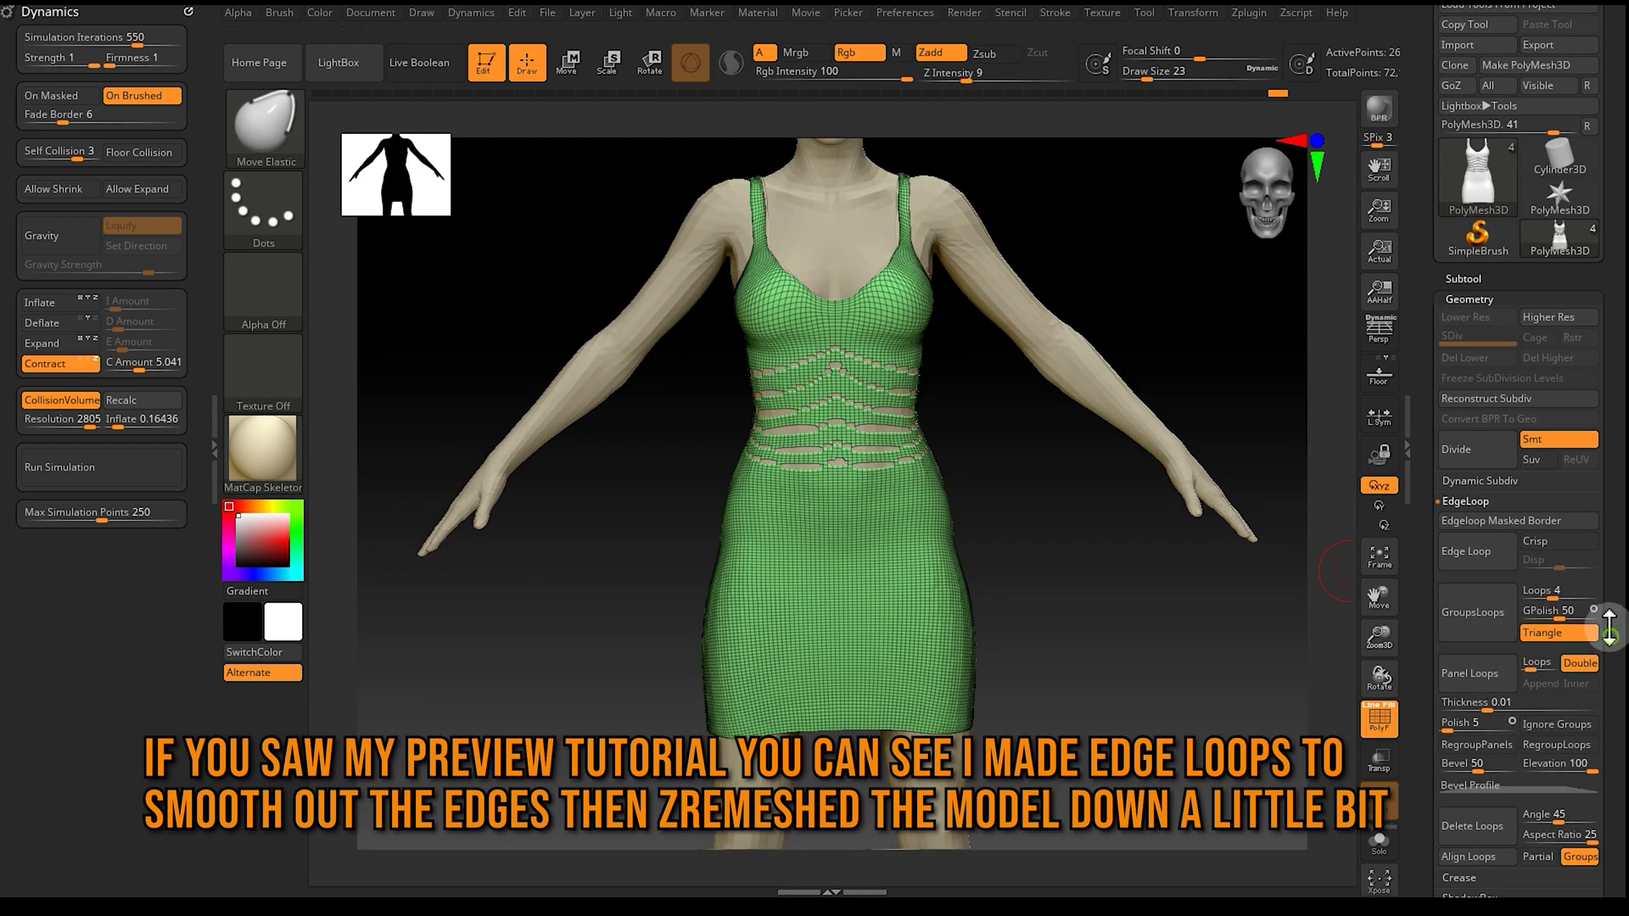
scroll(1527, 610, down, 1)
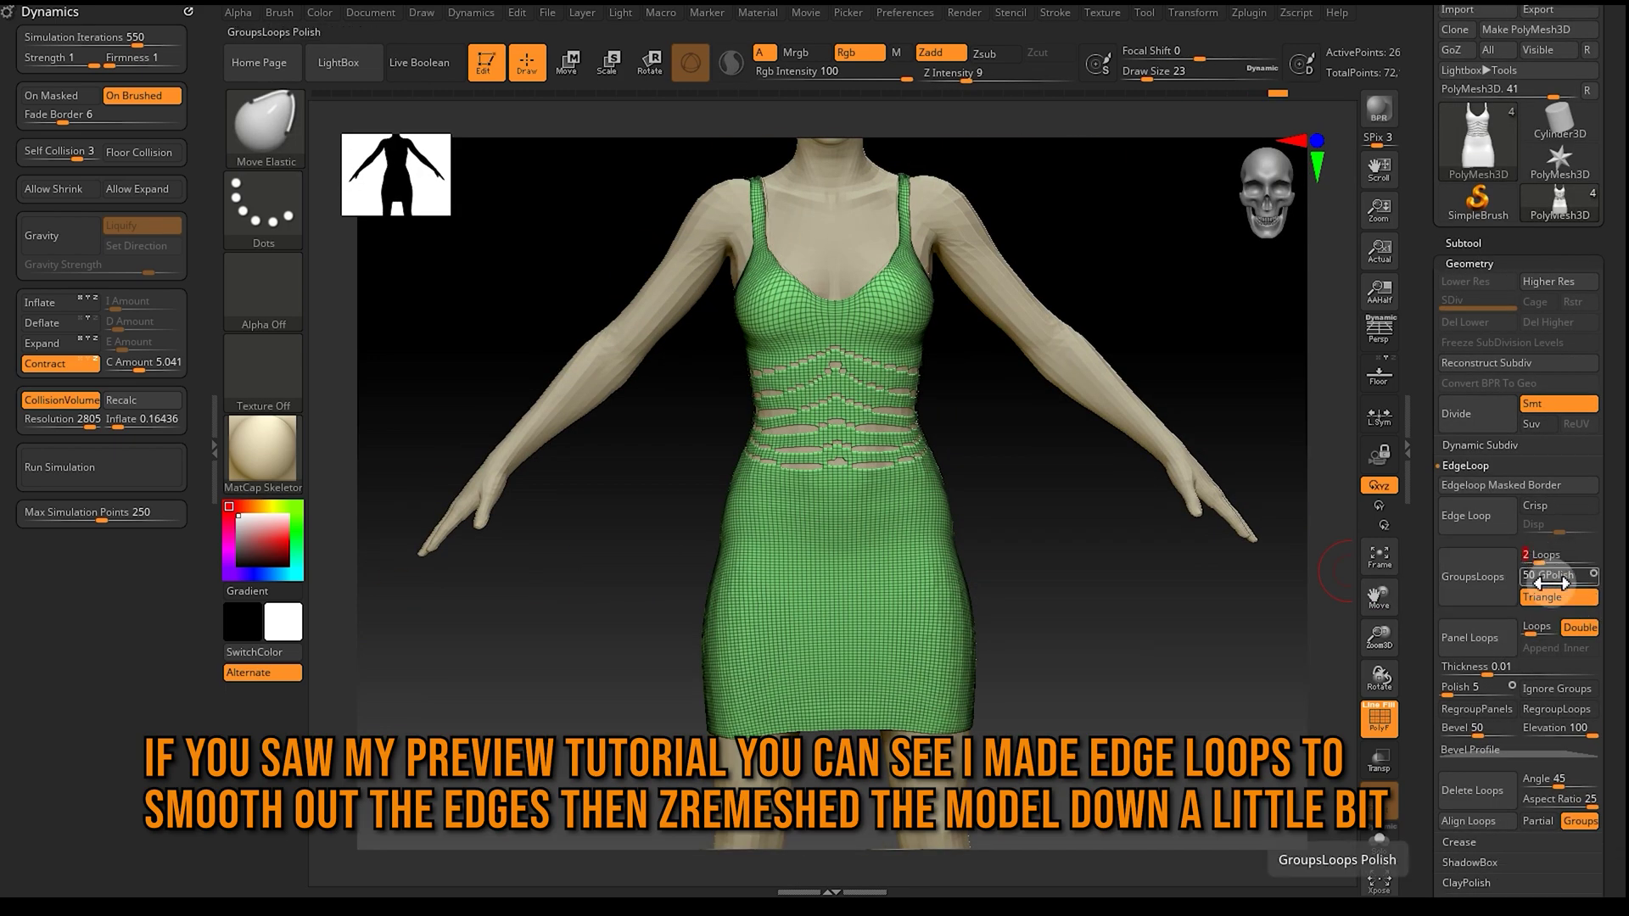
click(1542, 597)
click(1491, 579)
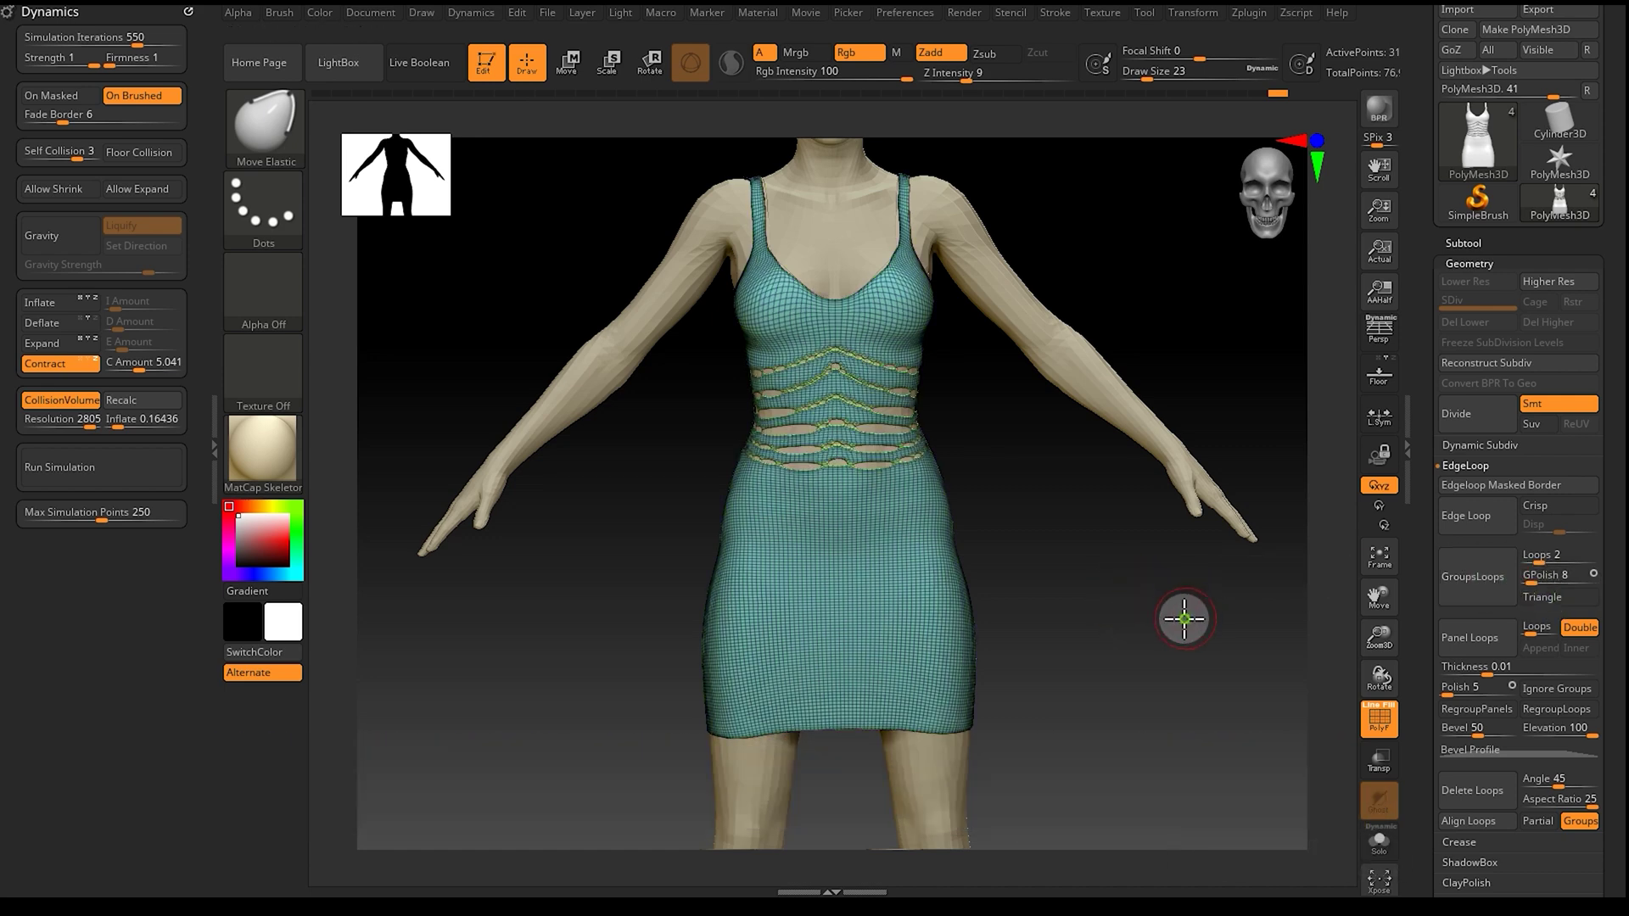
drag(1184, 618, 1112, 676)
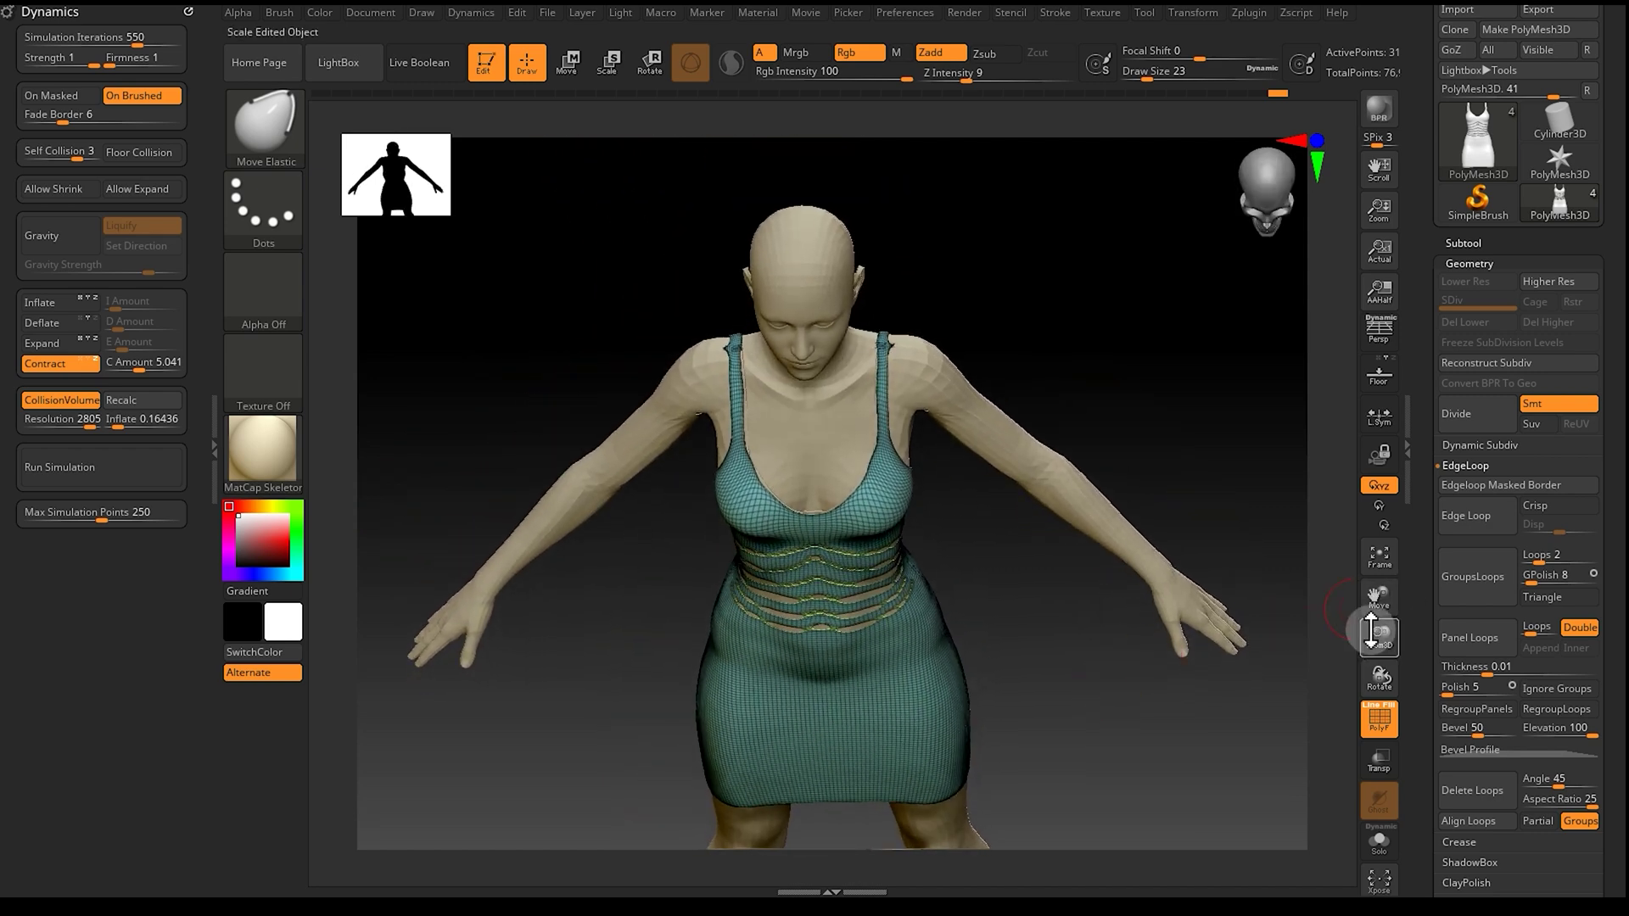
drag(1206, 725, 1206, 626)
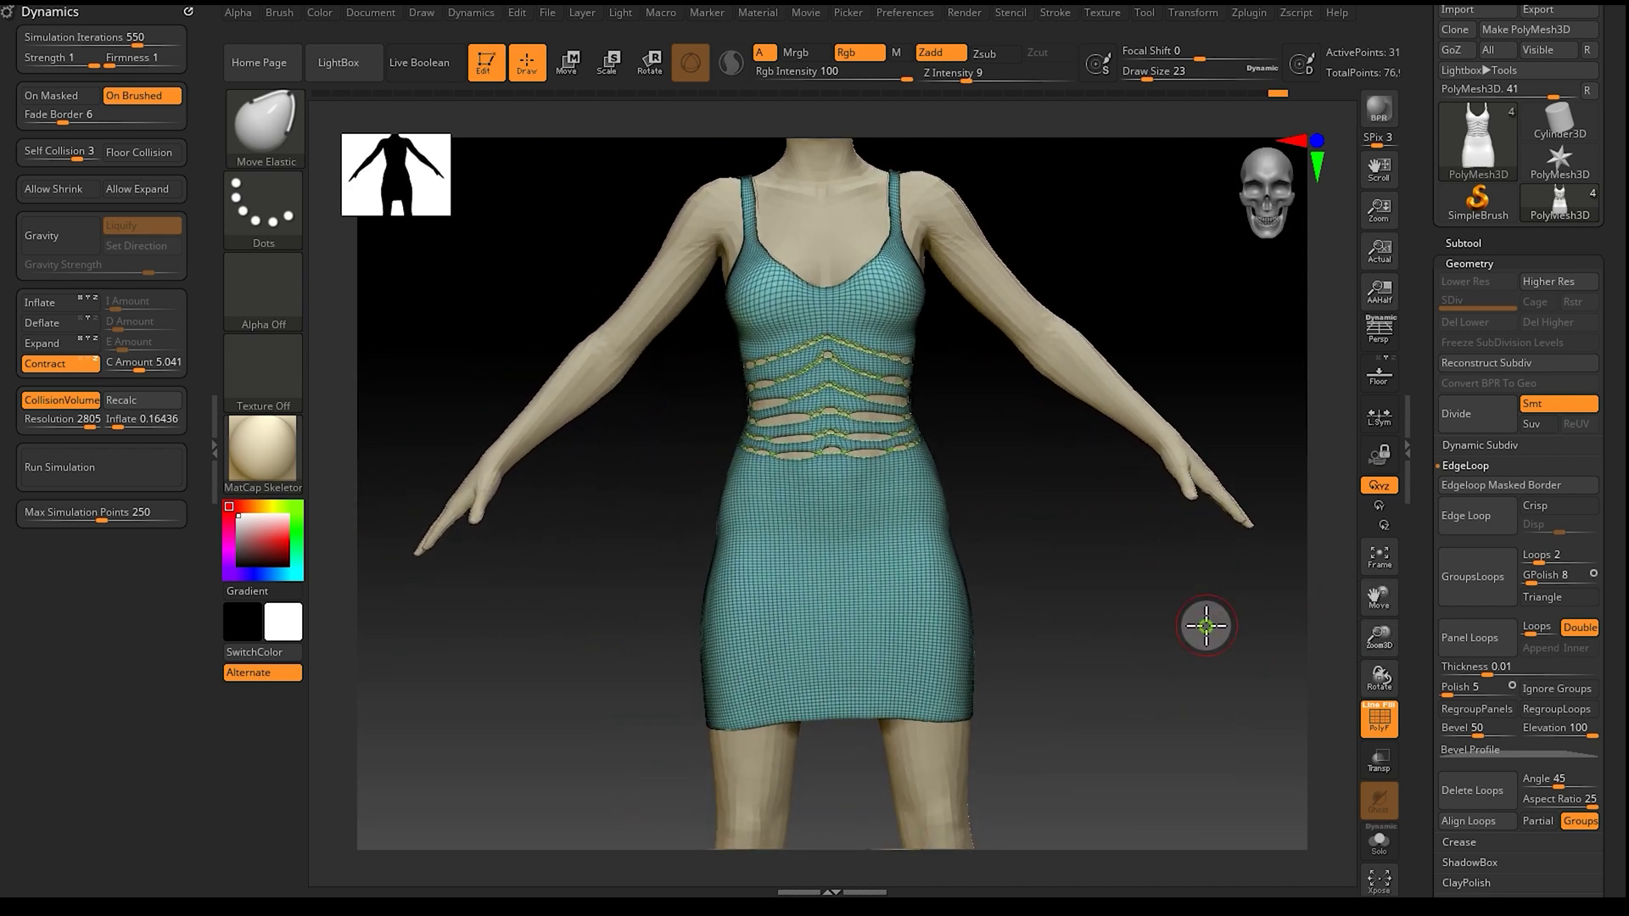
Step: Undo the loops, raise GPolish to 36, and re-add the 4 group loops
key(ctrl+z)
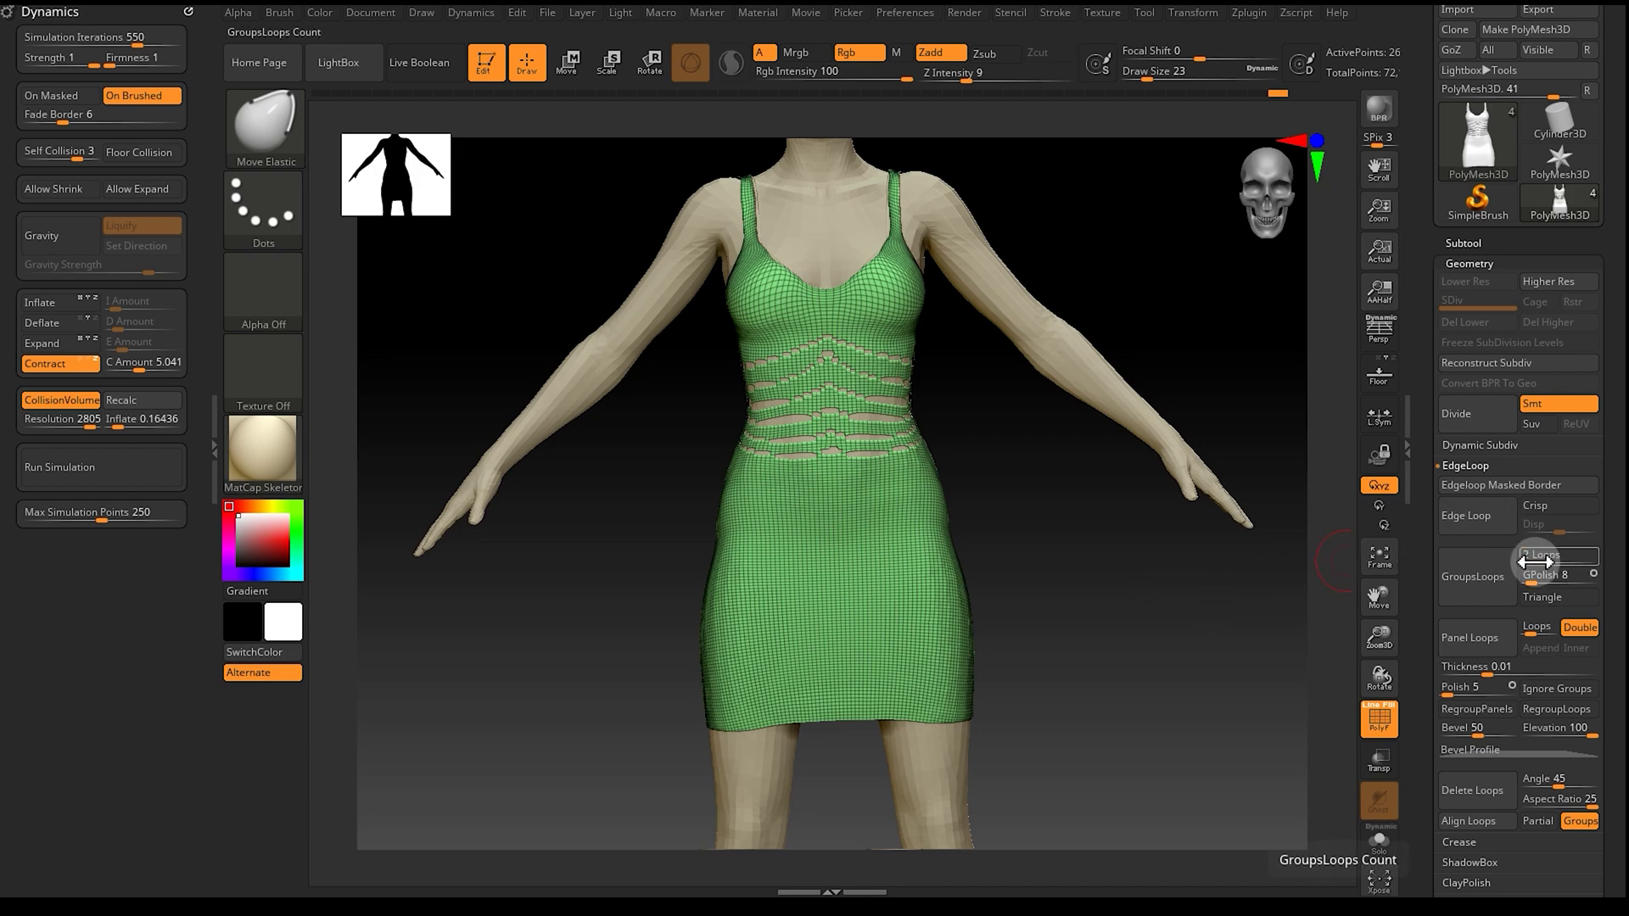
drag(1536, 582, 1544, 581)
click(1473, 582)
drag(1213, 611, 1171, 640)
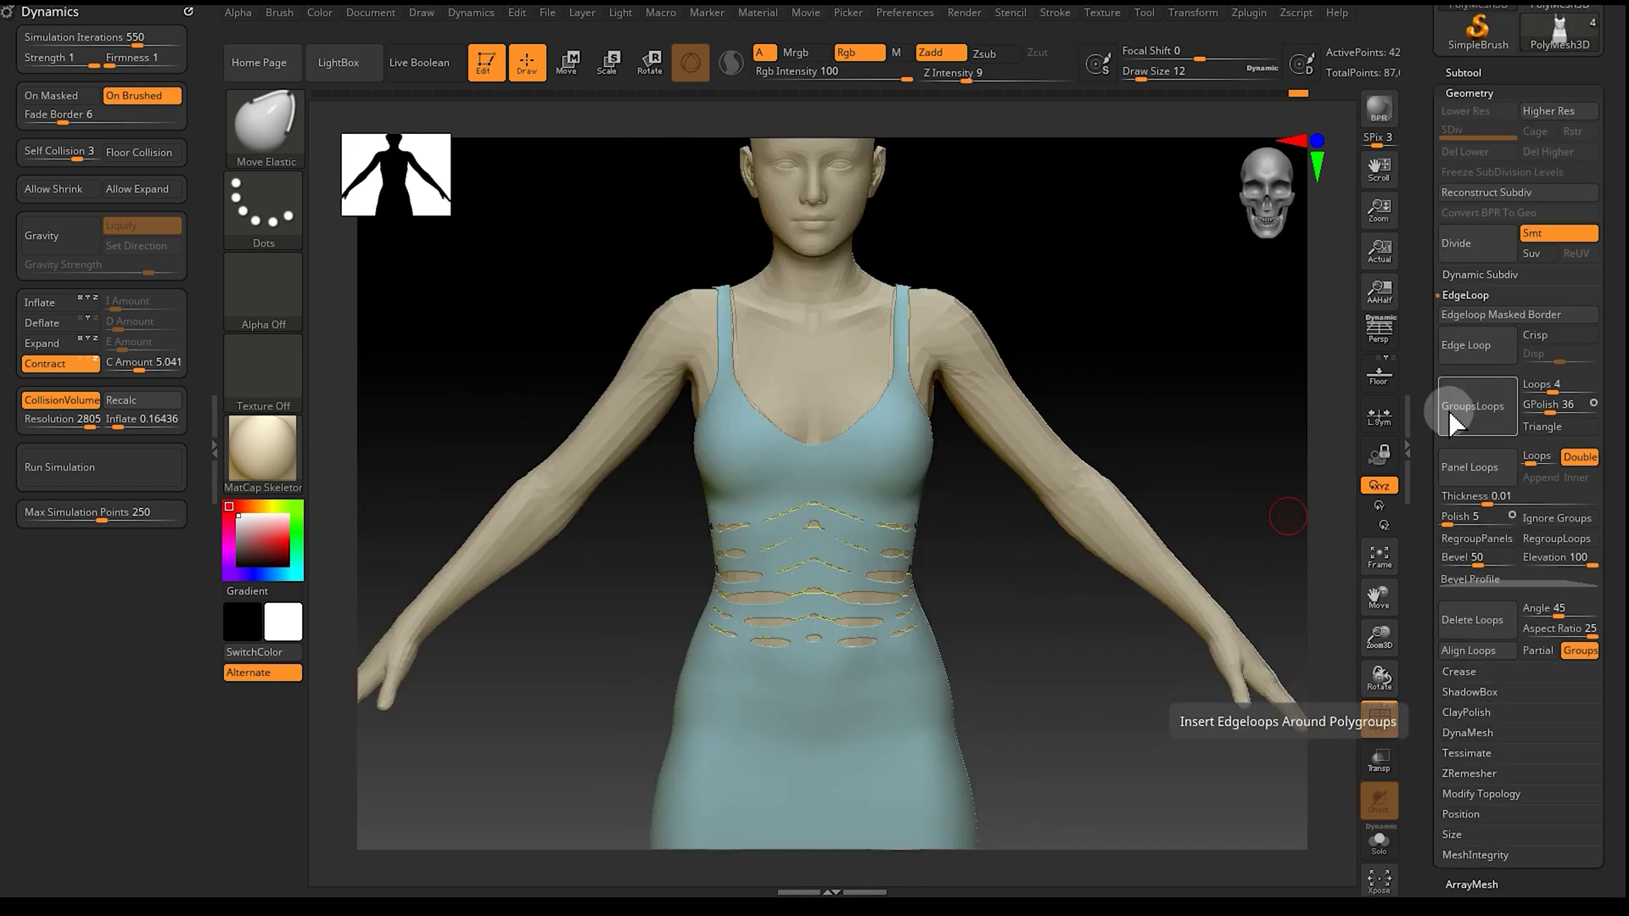
drag(1193, 390, 1312, 509)
drag(1379, 635, 1388, 731)
Step: Show the wireframe with PolyF and pick the Move Topological brush
click(1380, 720)
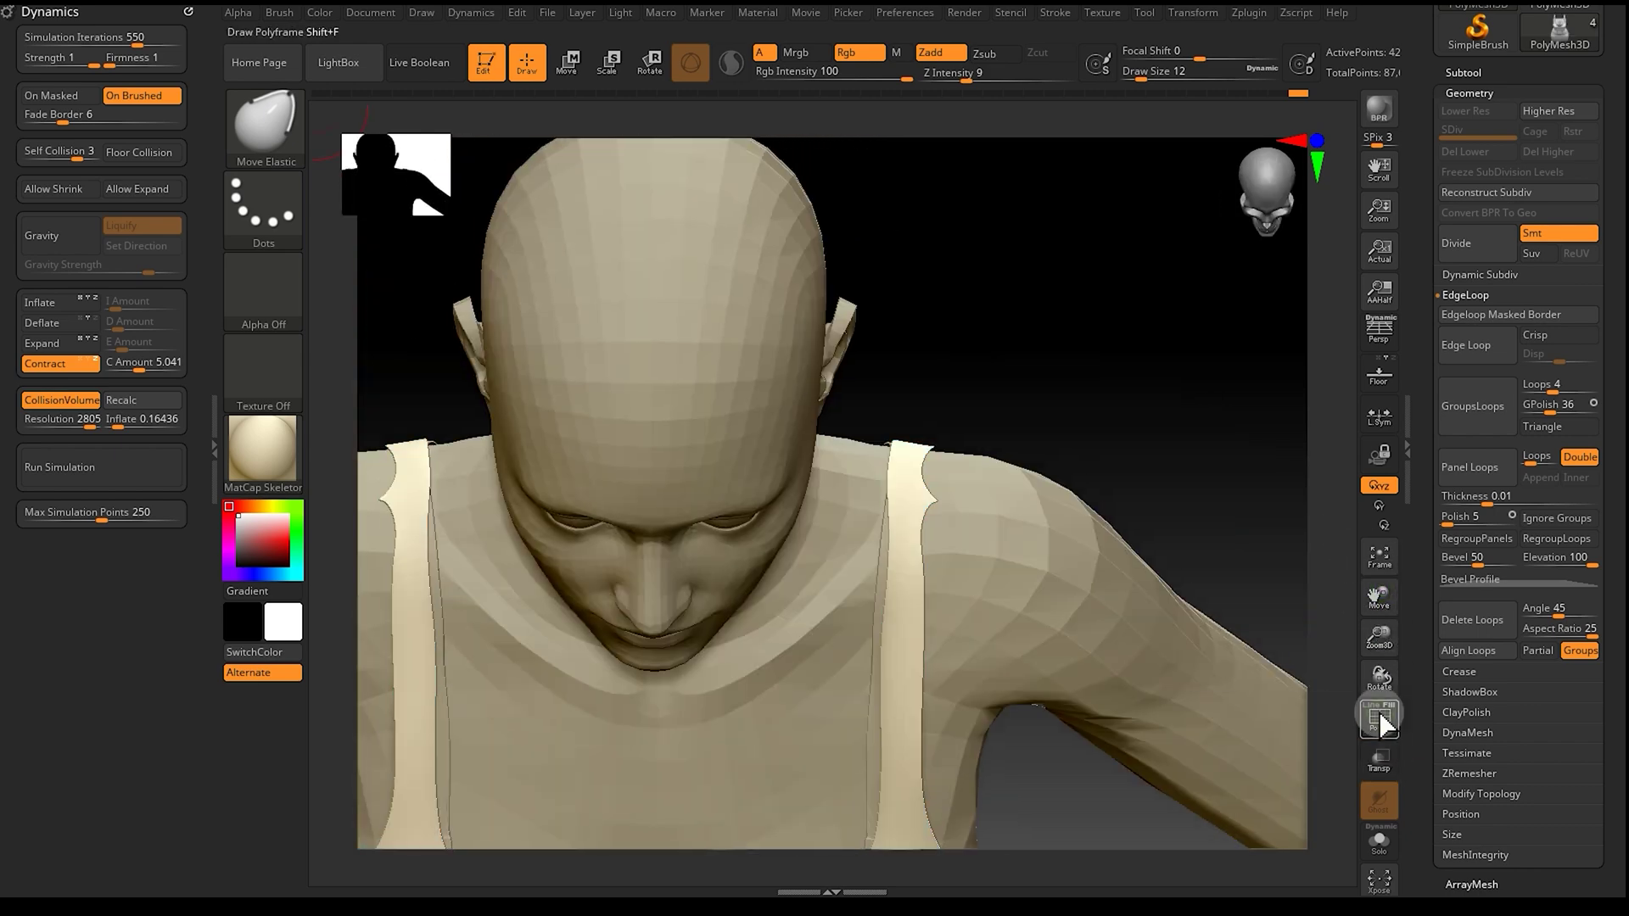
click(1380, 719)
click(1379, 720)
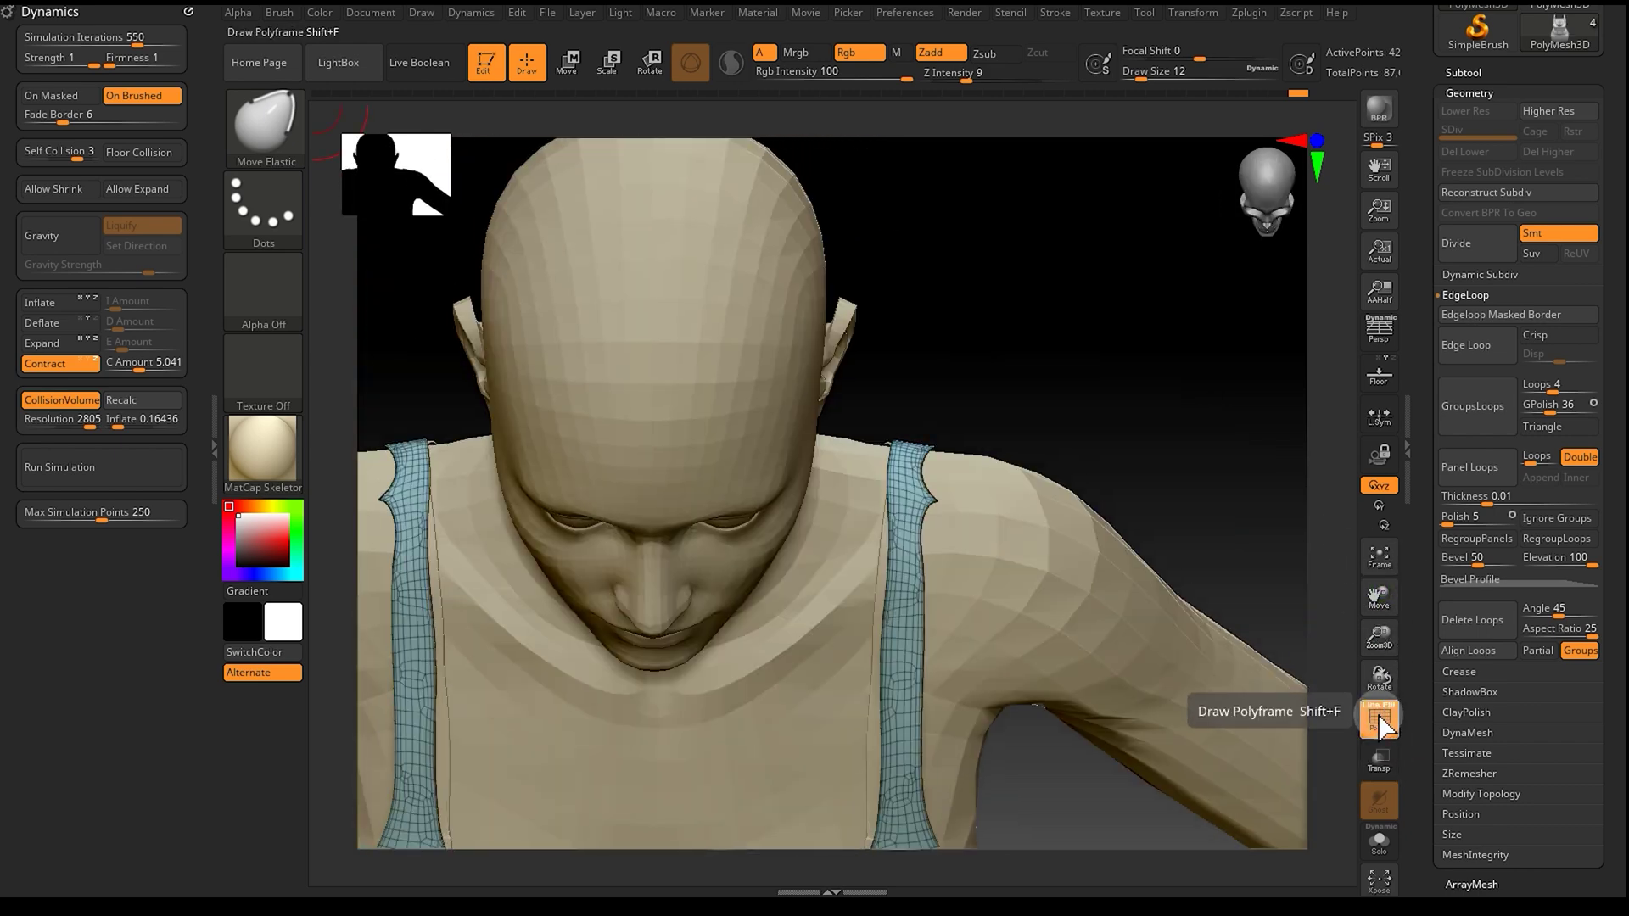
click(265, 127)
click(532, 495)
Step: At brush size 25, pull the shoulder strap leftward into a cleaner line
drag(1378, 645, 1403, 735)
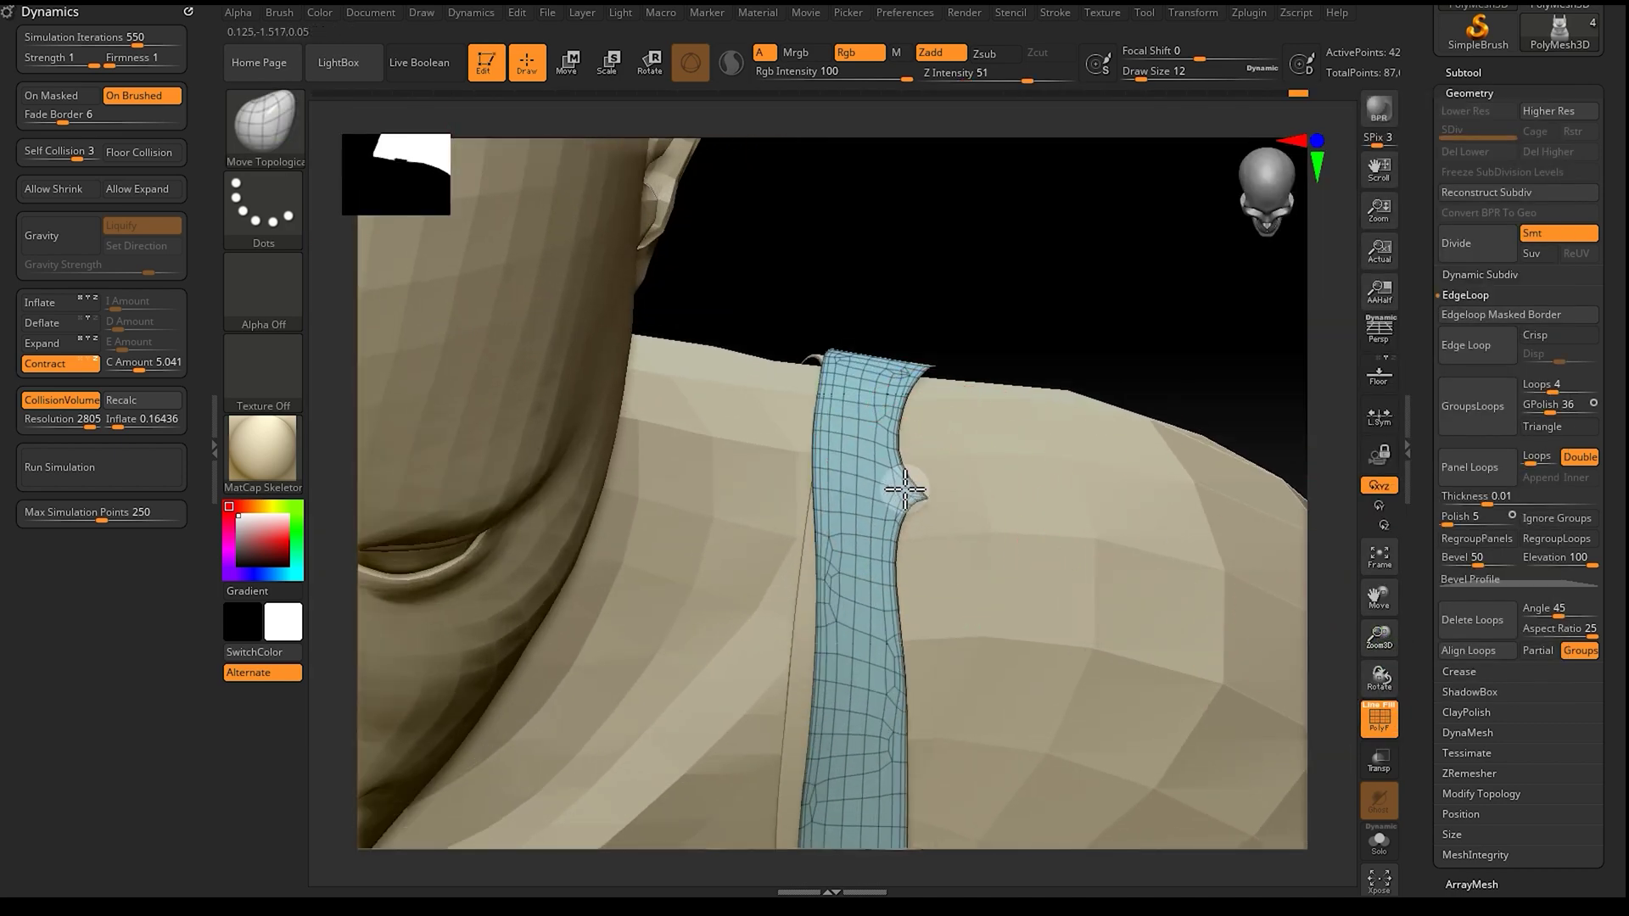
key(shift)
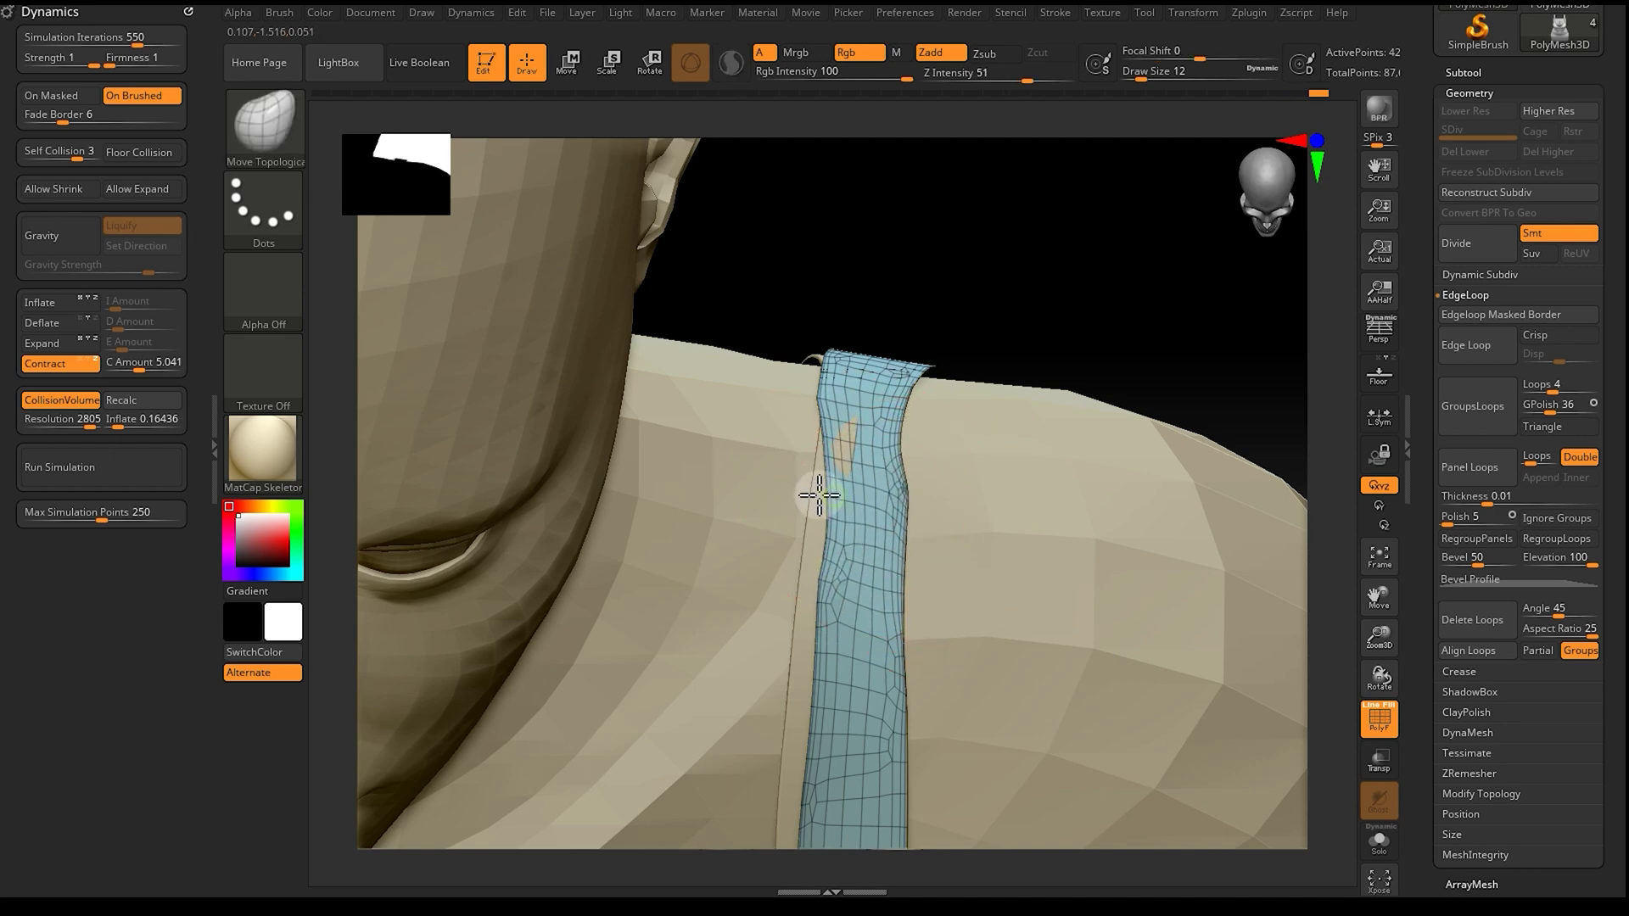
mouse_move(979, 334)
mouse_down()
mouse_move(989, 272)
mouse_move(974, 273)
mouse_up()
drag(1138, 79, 1150, 74)
drag(867, 583, 847, 582)
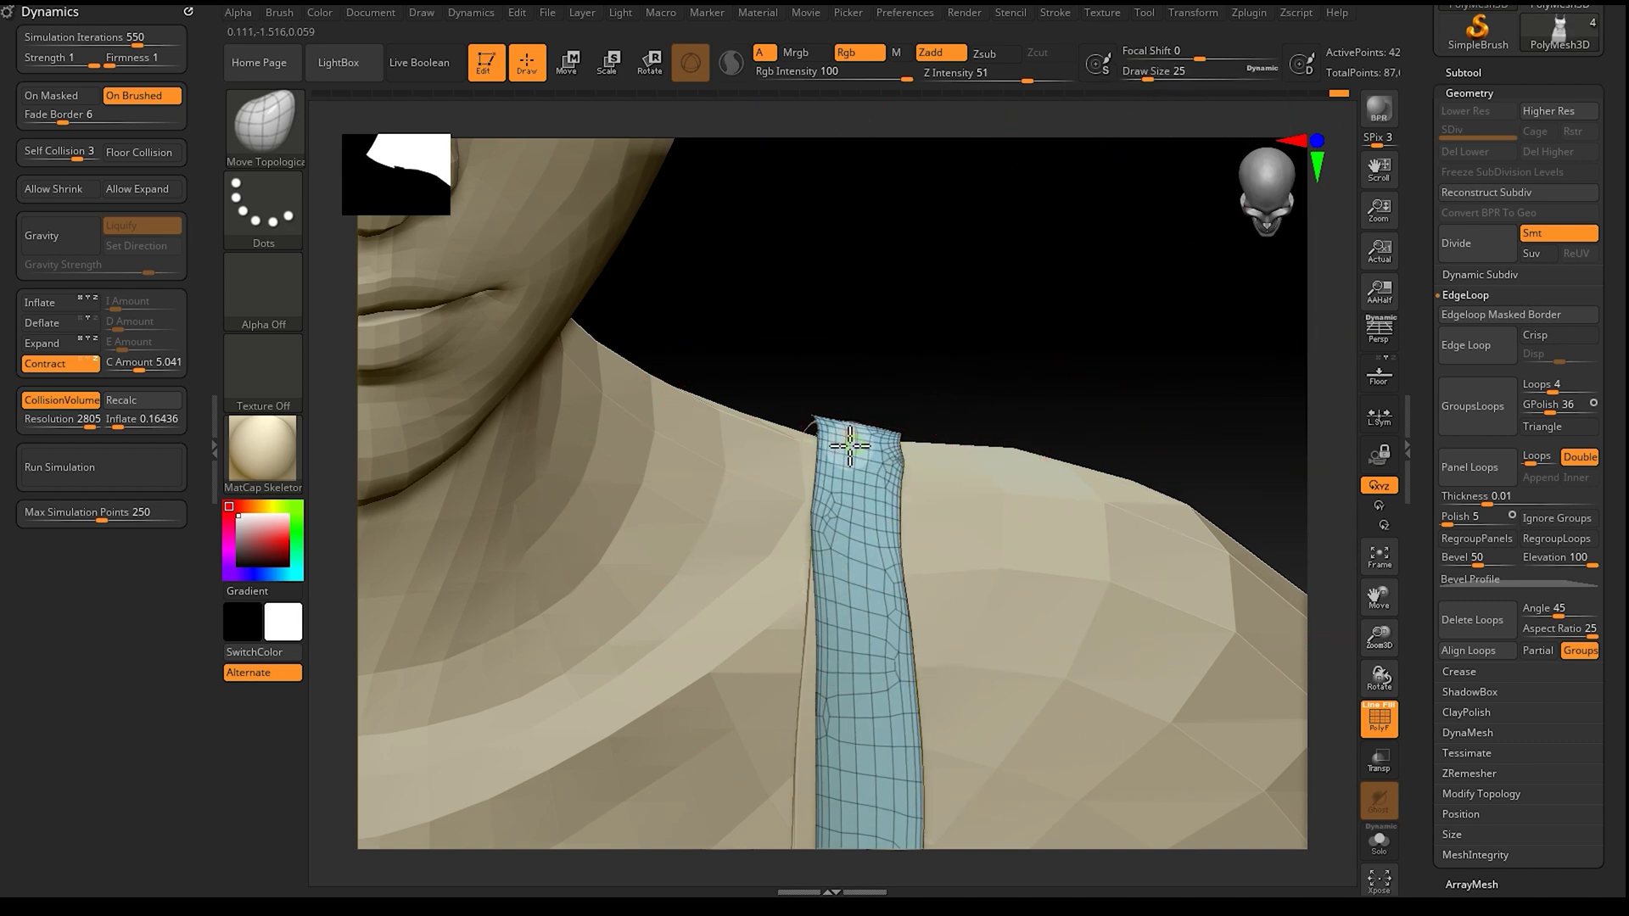
drag(1095, 454, 1124, 399)
drag(1380, 634, 1425, 465)
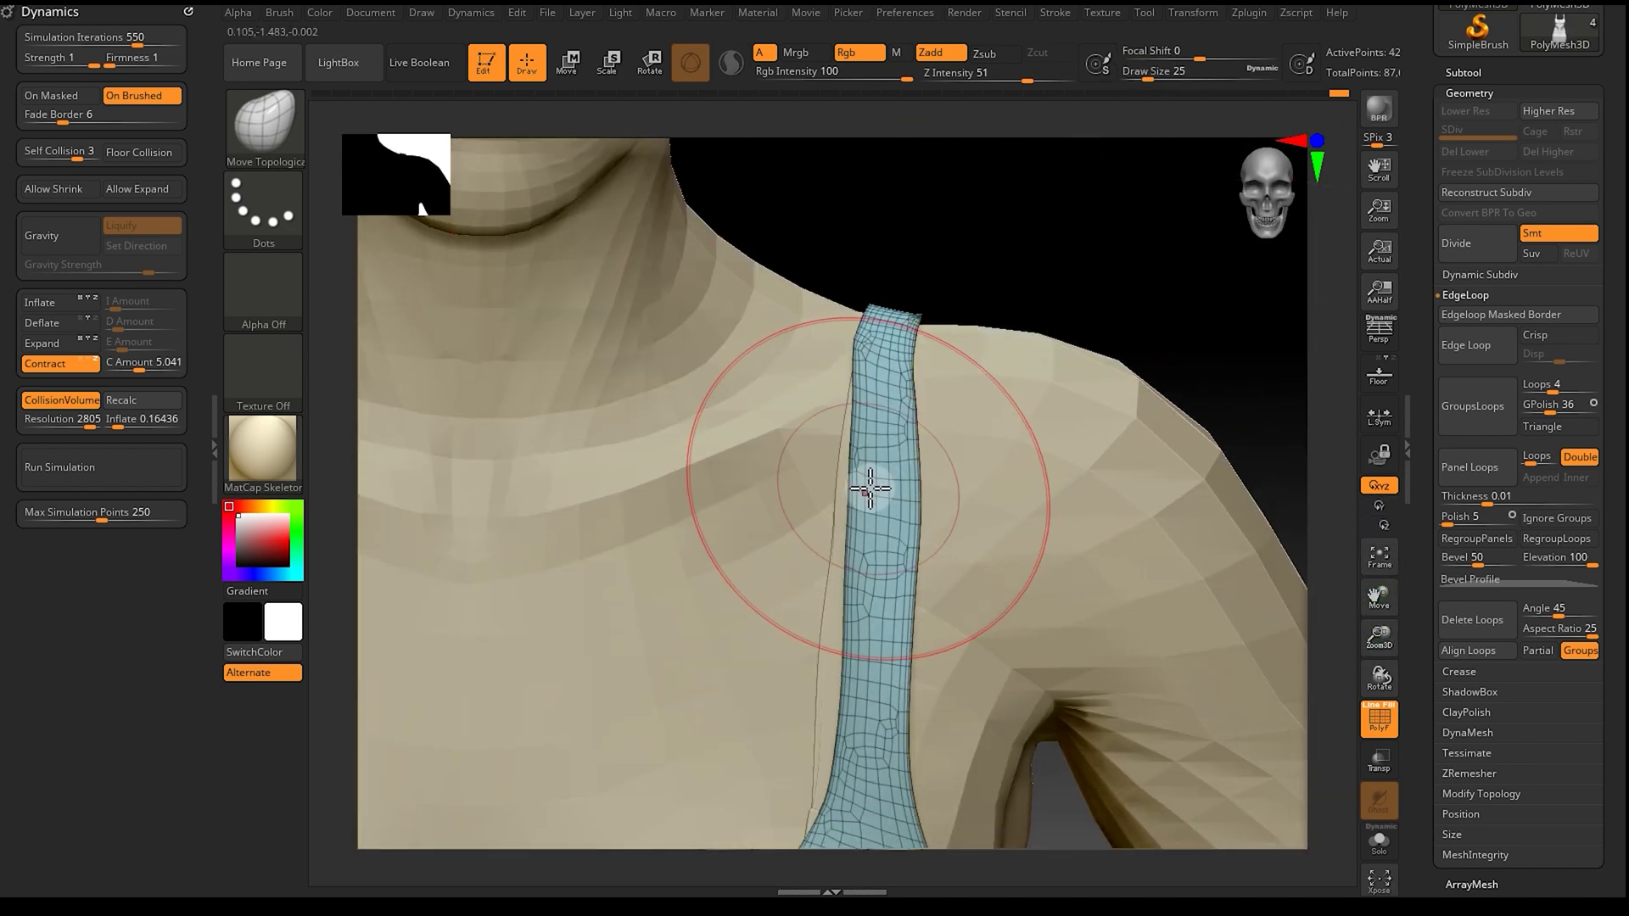
drag(857, 647, 842, 657)
drag(849, 750, 826, 772)
drag(899, 520, 892, 521)
Step: Check the strap from several angles, then mask the lower skirt with a rectangle
drag(1381, 592, 1399, 405)
drag(816, 556, 820, 544)
drag(1188, 580, 1307, 592)
mouse_move(1380, 631)
mouse_down()
mouse_move(1380, 553)
mouse_move(1429, 496)
mouse_up()
drag(1201, 580, 1083, 486)
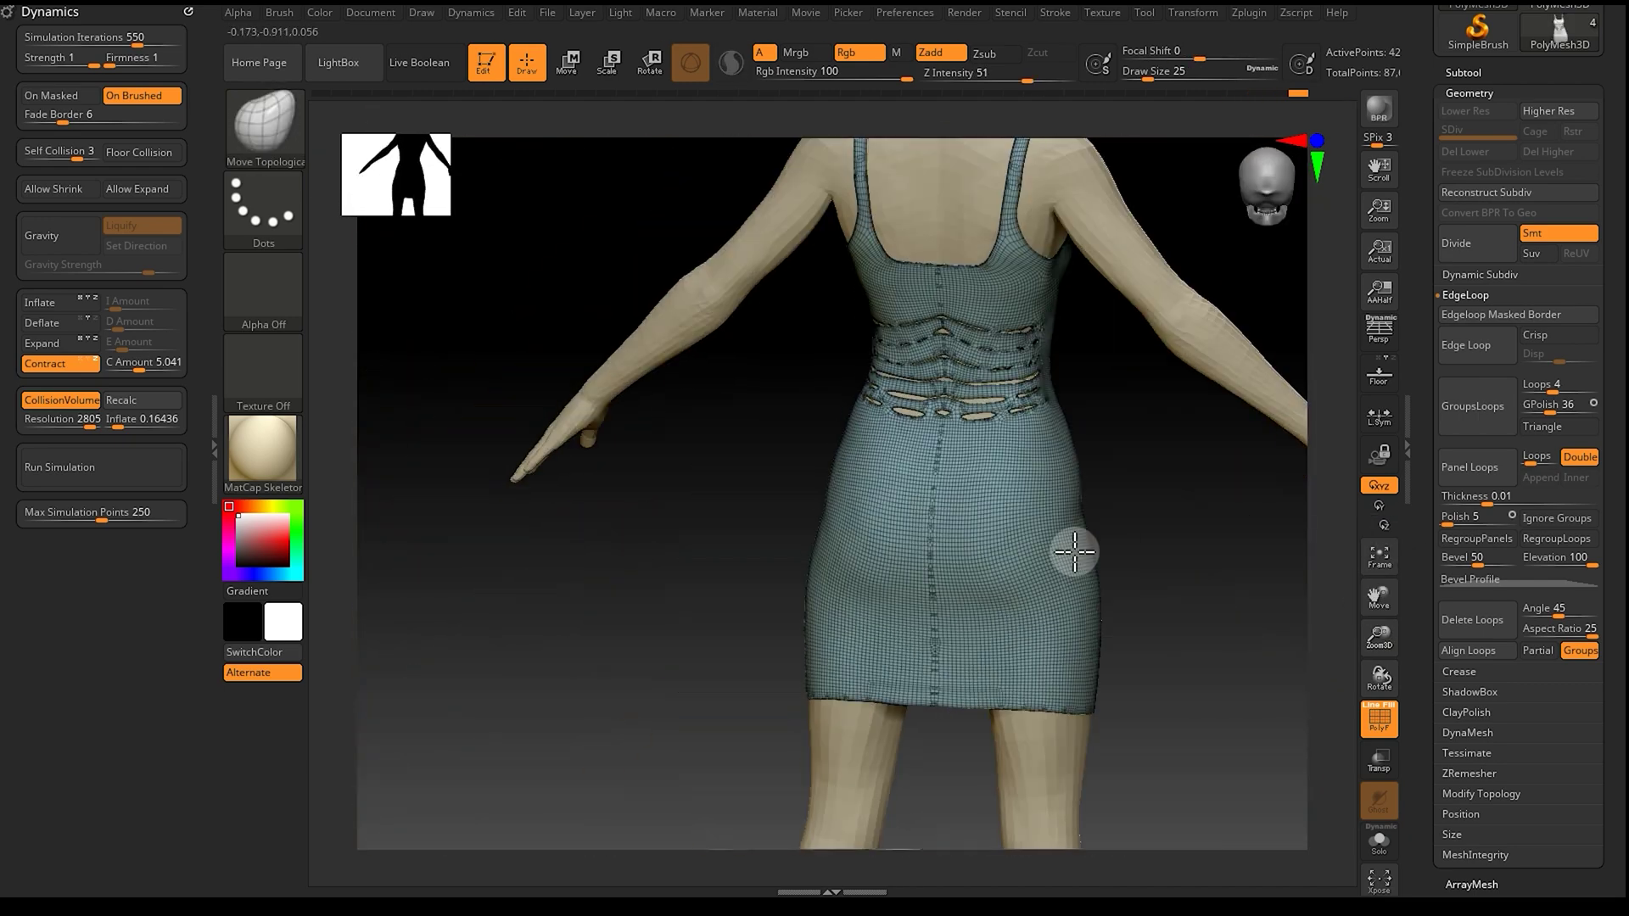
mouse_move(1073, 549)
mouse_down()
mouse_move(1189, 628)
mouse_move(1055, 624)
mouse_up()
mouse_move(612, 795)
ctrl+mouse_down()
mouse_move(964, 658)
mouse_move(957, 619)
ctrl+mouse_up()
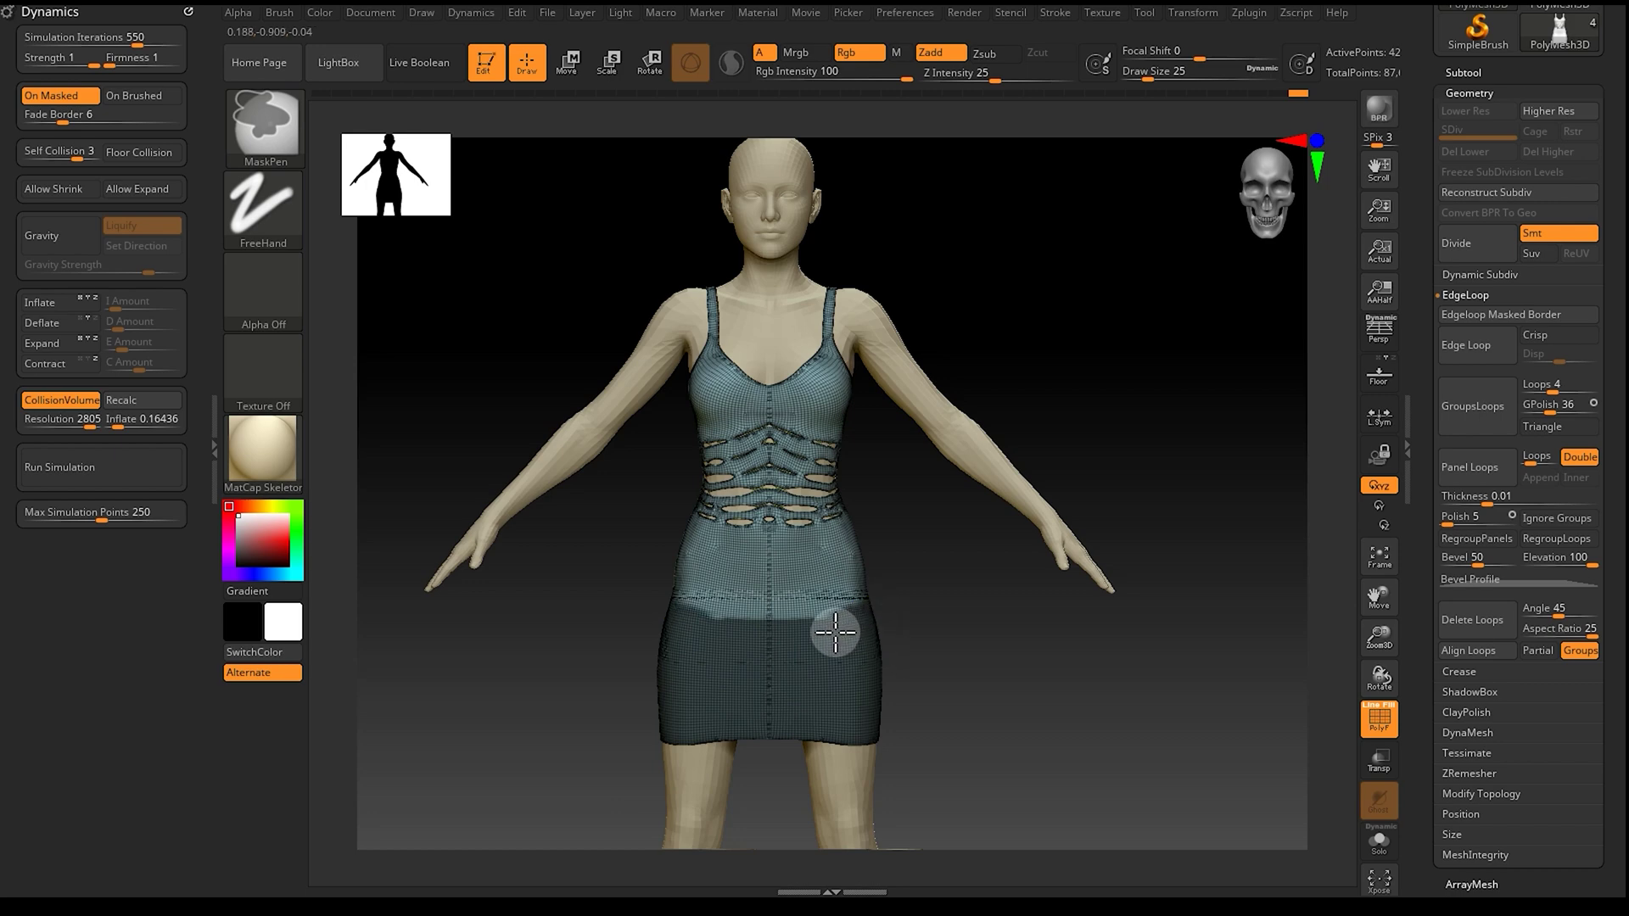
Step: Alternate GrowMask and SharpenMask to push the skirt mask edge up toward the hips
drag(930, 632, 891, 625)
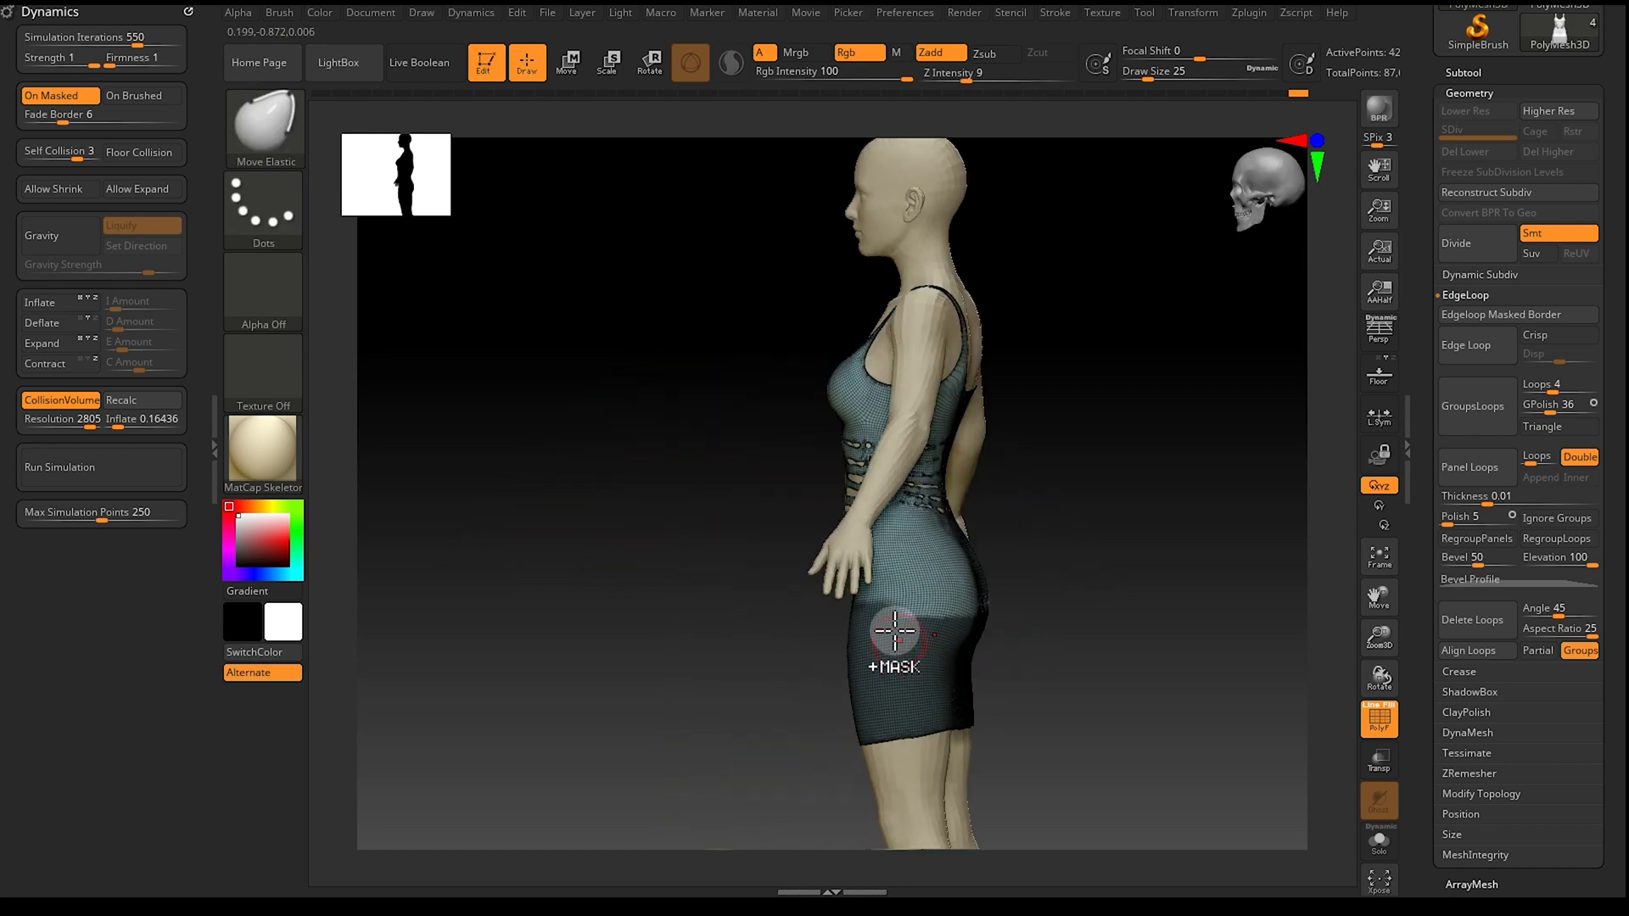
drag(1076, 600, 1270, 491)
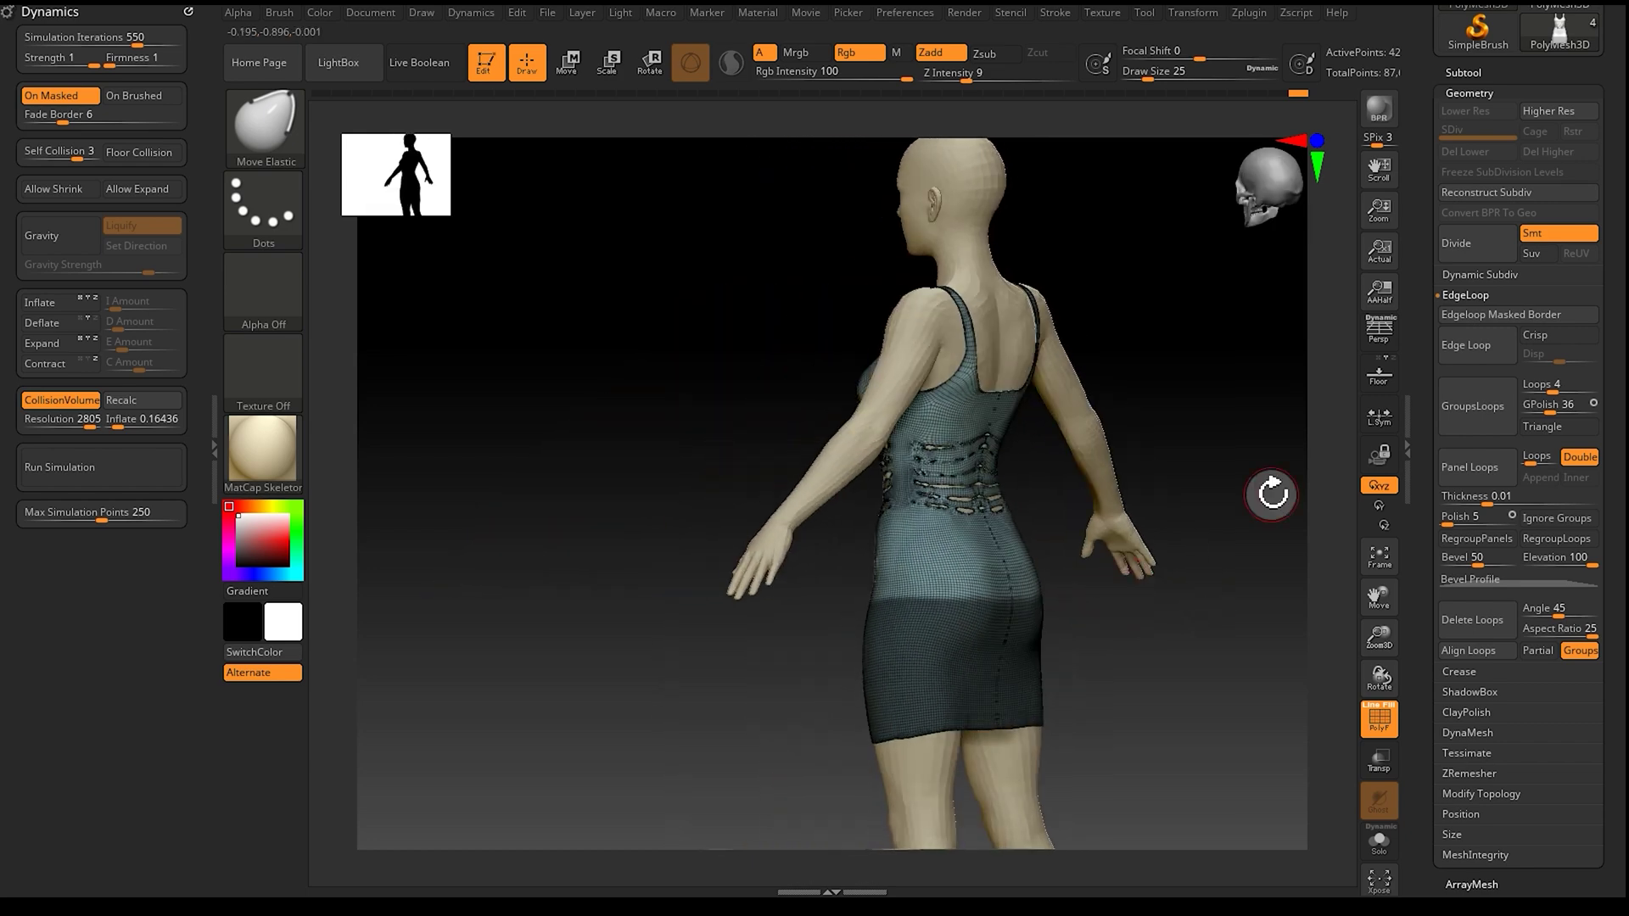
click(1518, 93)
click(1468, 277)
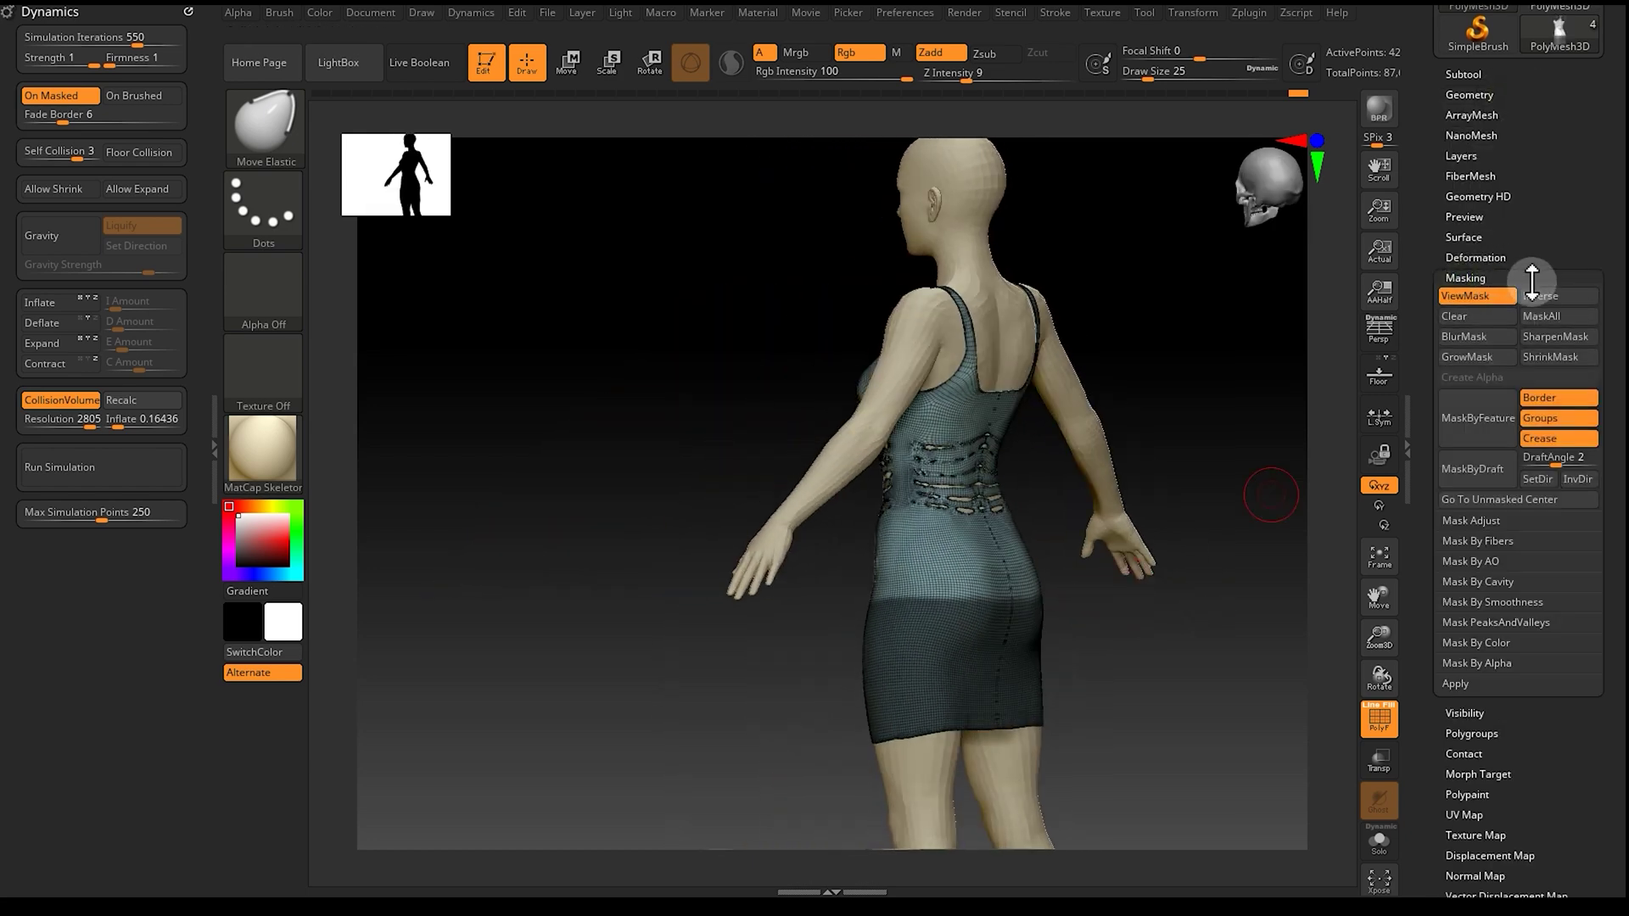
click(1543, 342)
click(1478, 359)
click(1534, 340)
click(1476, 358)
click(1549, 338)
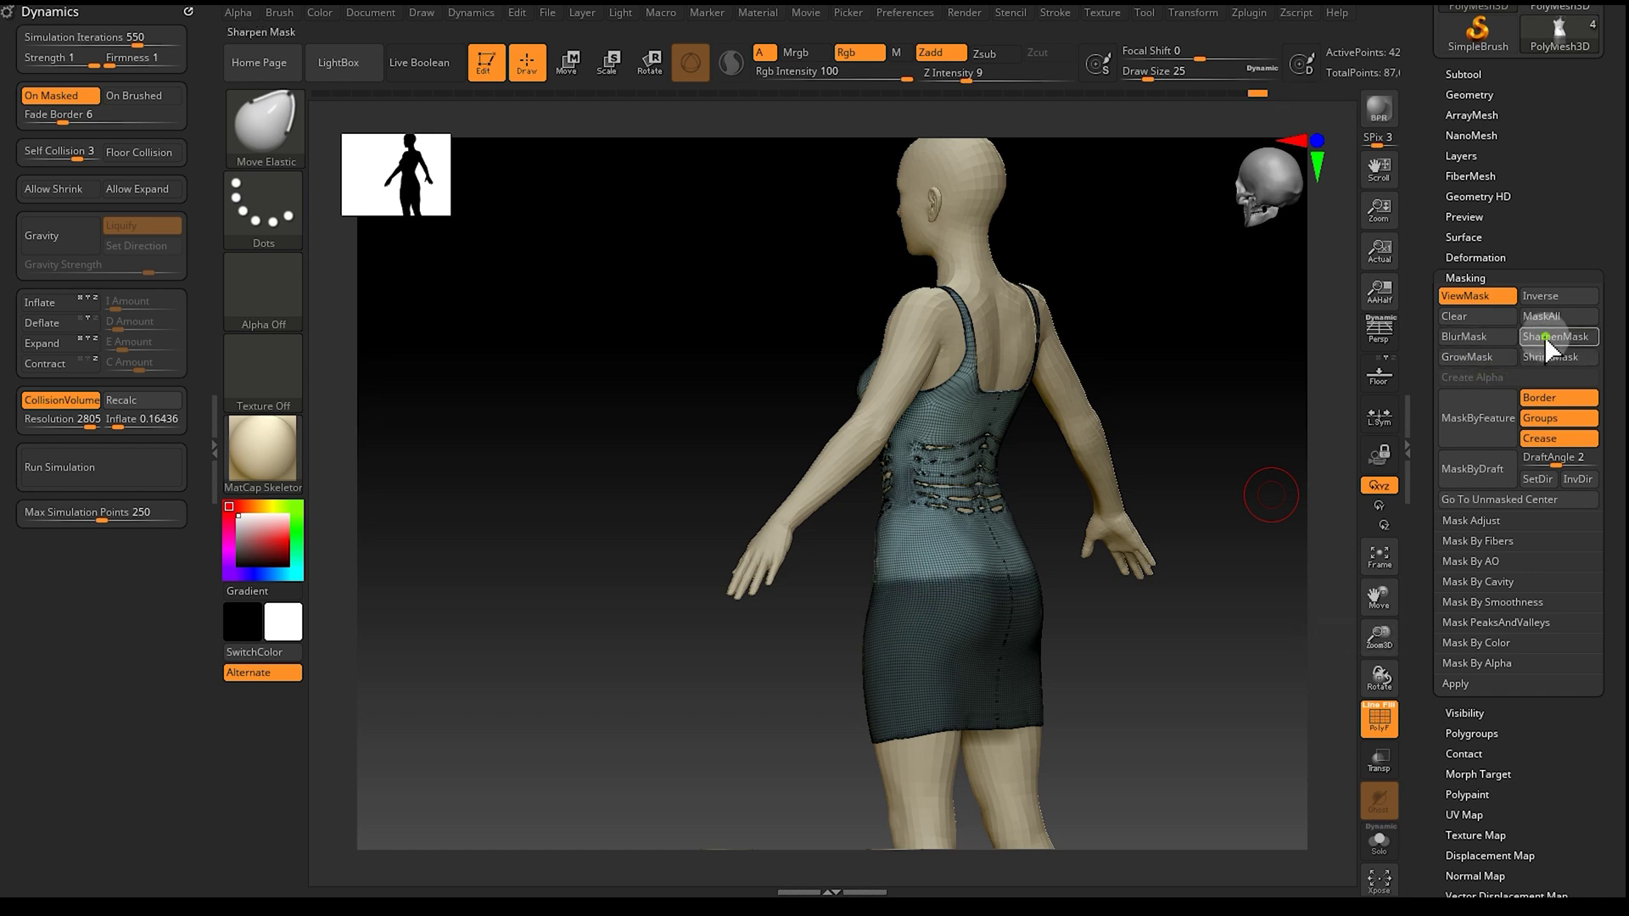
Step: At Draw Size 3, paint the mask edge along the waist
drag(1380, 637, 1392, 683)
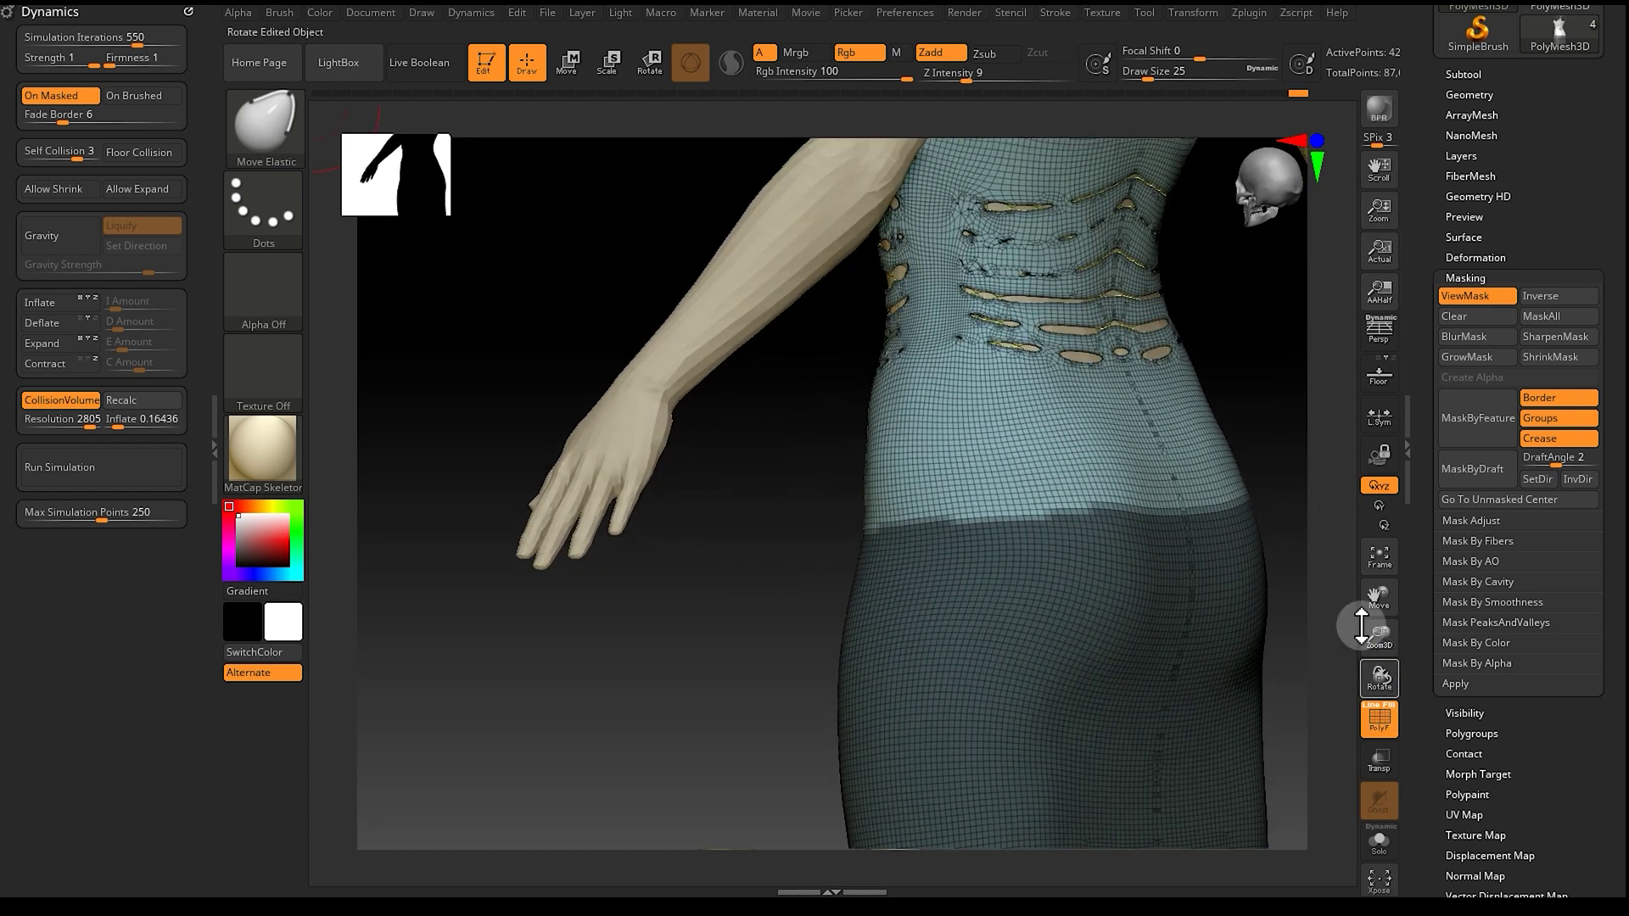
click(1136, 80)
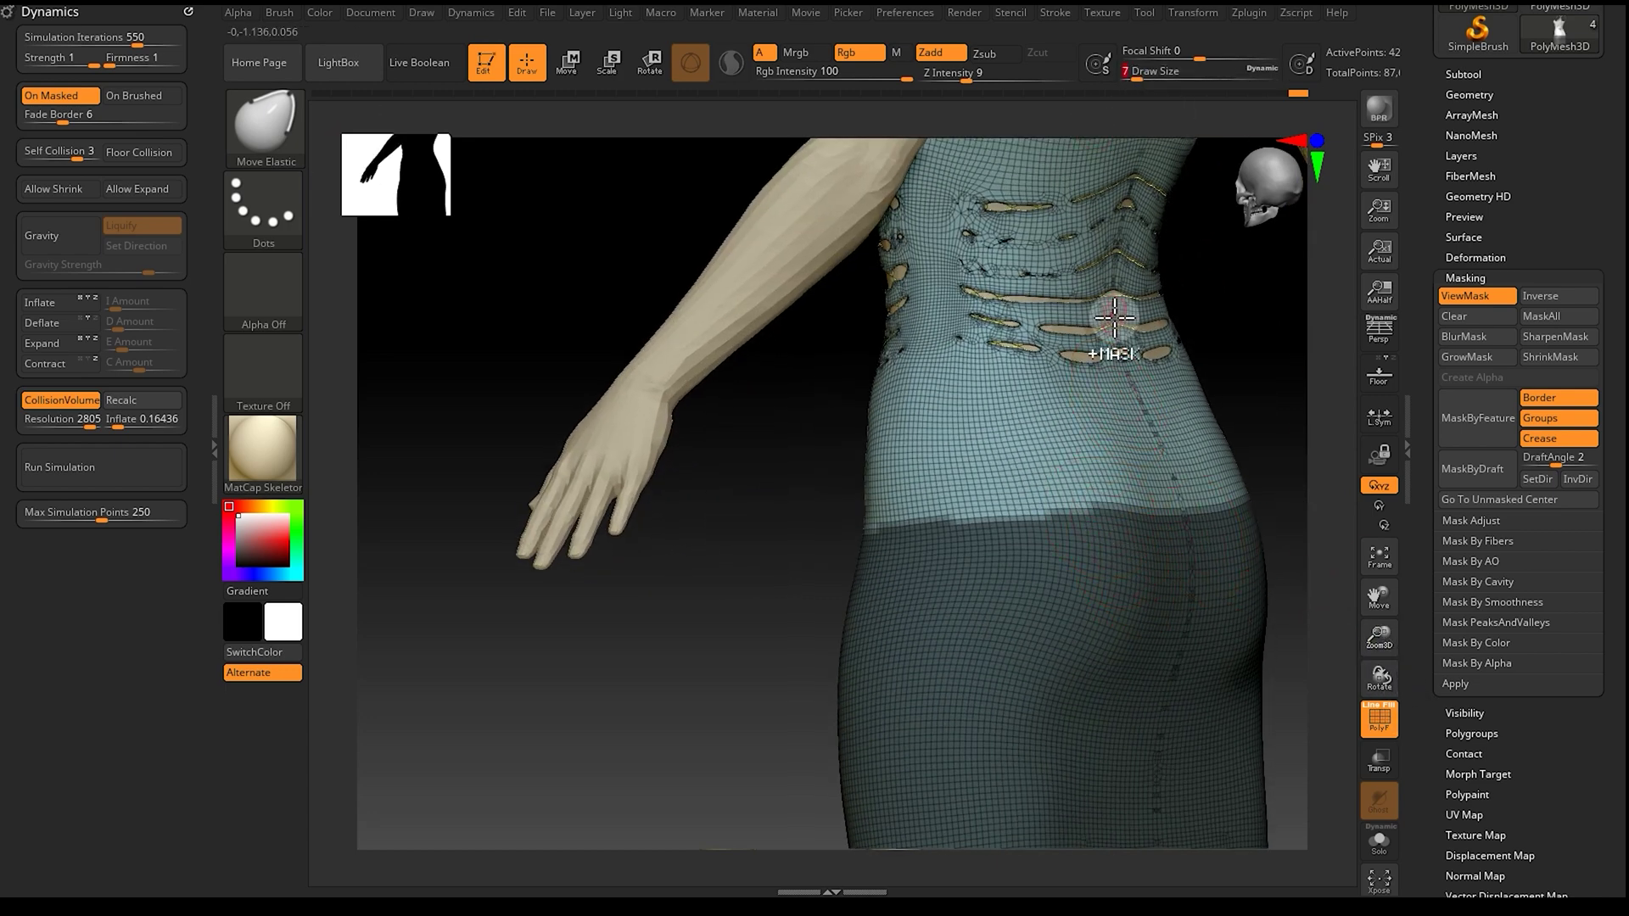
drag(1137, 75, 1128, 74)
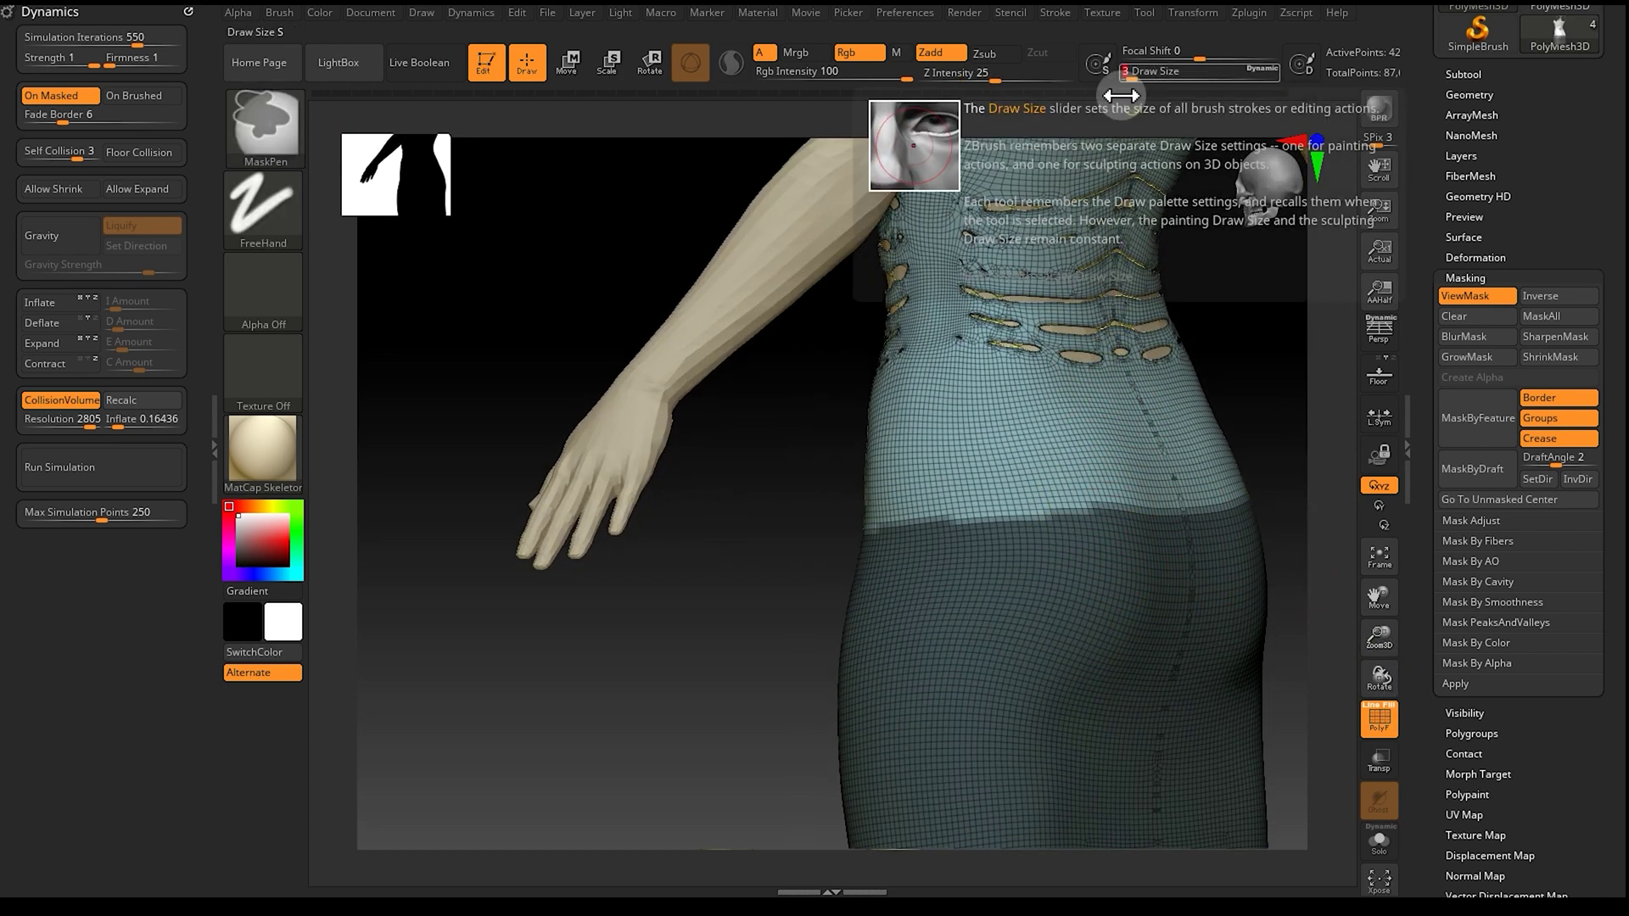
mouse_move(937, 527)
ctrl+mouse_down()
mouse_move(1058, 509)
mouse_move(866, 526)
ctrl+mouse_up()
drag(747, 639, 880, 531)
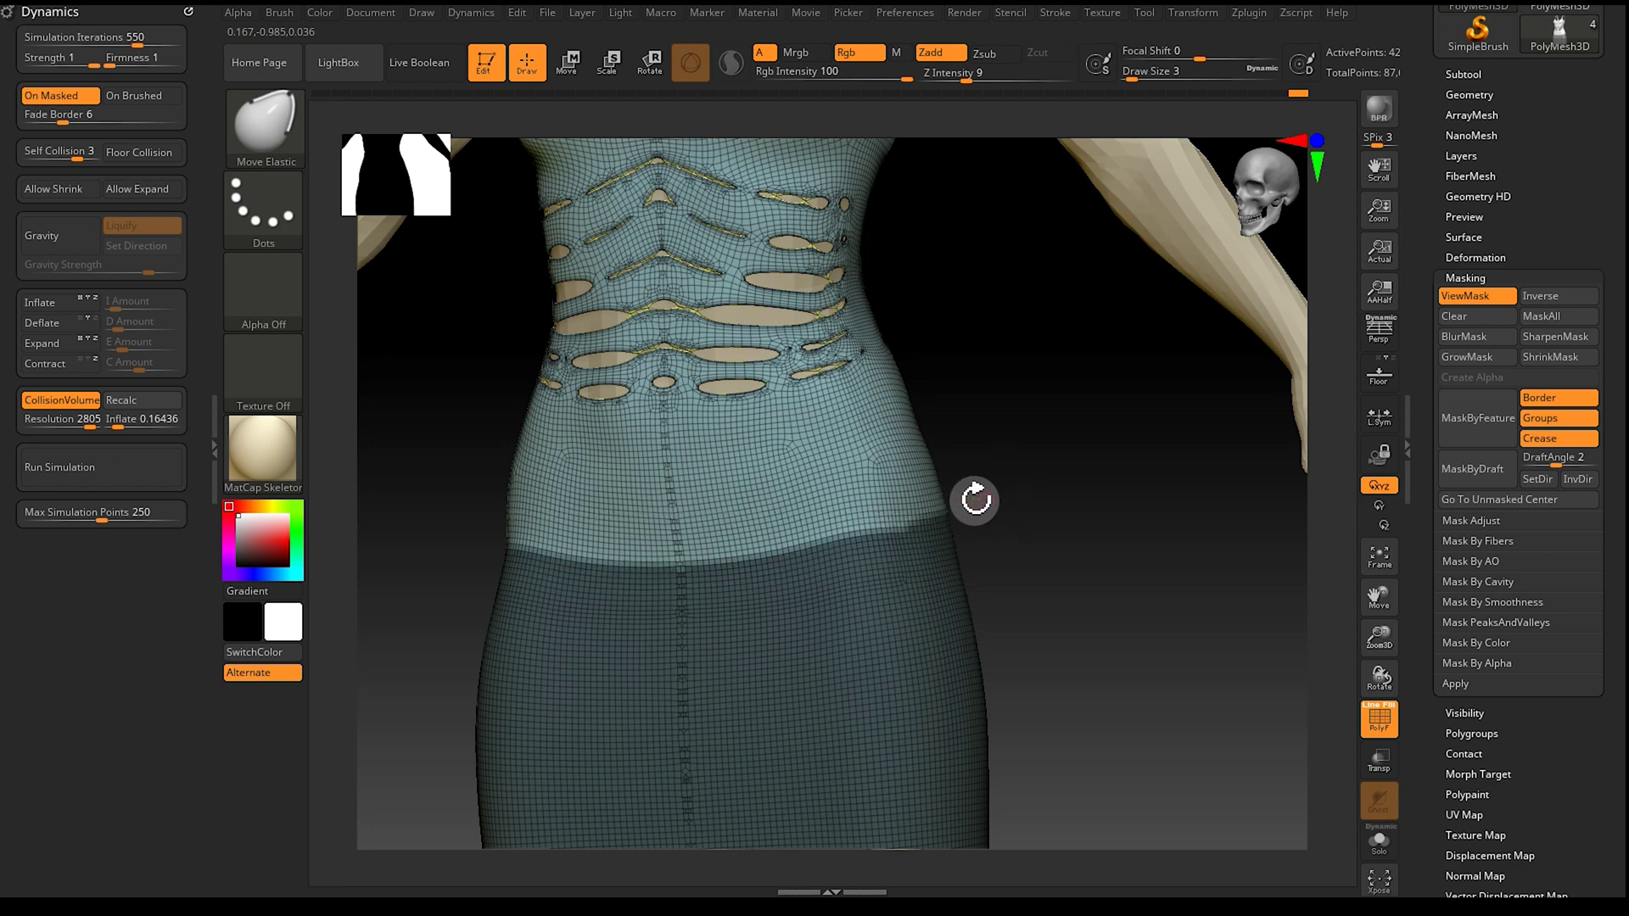
mouse_move(807, 557)
ctrl+mouse_down()
mouse_move(902, 528)
mouse_move(668, 561)
ctrl+mouse_up()
Step: Invert the mask to free the skirt and raise Draw Size to 90
mouse_move(1048, 516)
mouse_down()
mouse_move(941, 531)
mouse_move(1069, 527)
mouse_move(1349, 617)
mouse_move(1376, 594)
mouse_up()
alt+drag(1102, 622, 1138, 579)
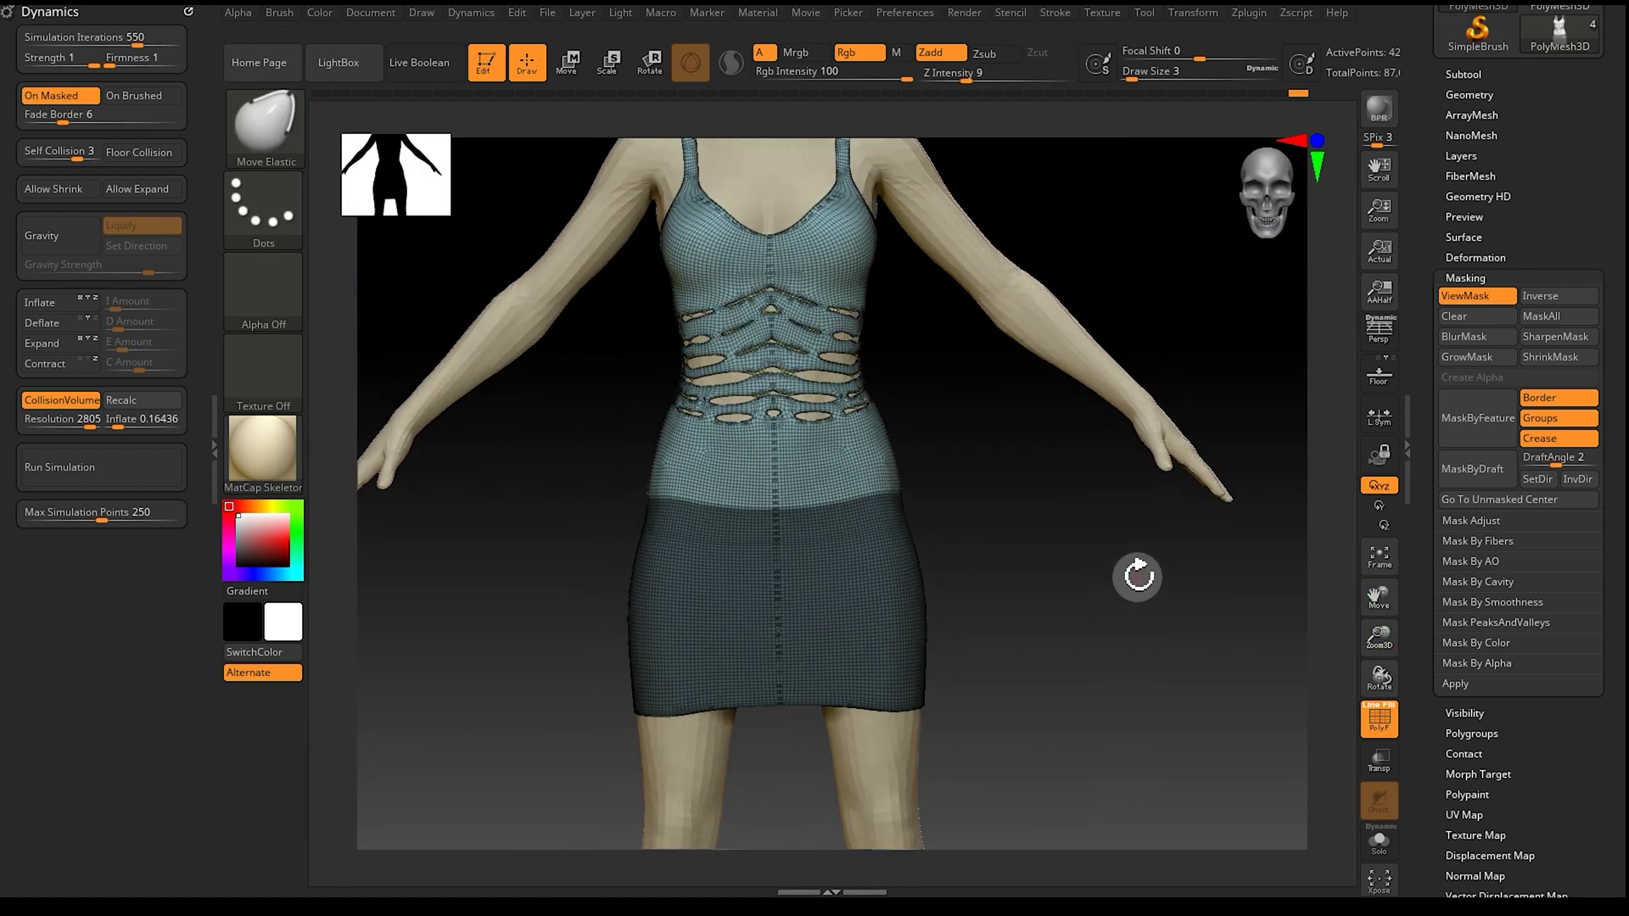
click(1546, 295)
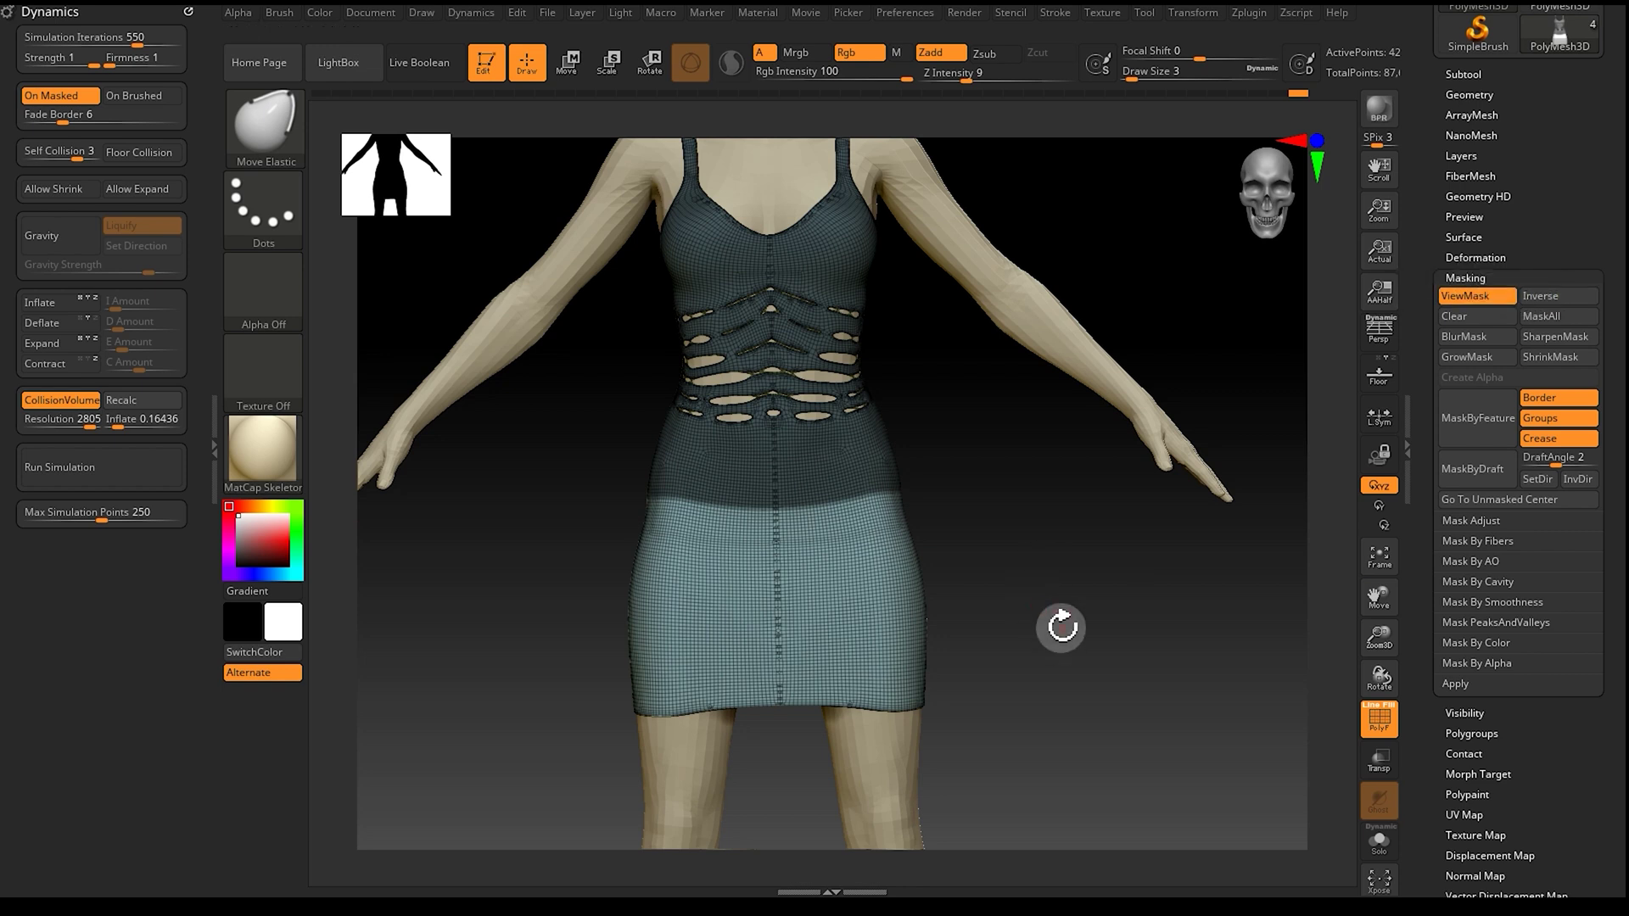
drag(1133, 75, 1168, 77)
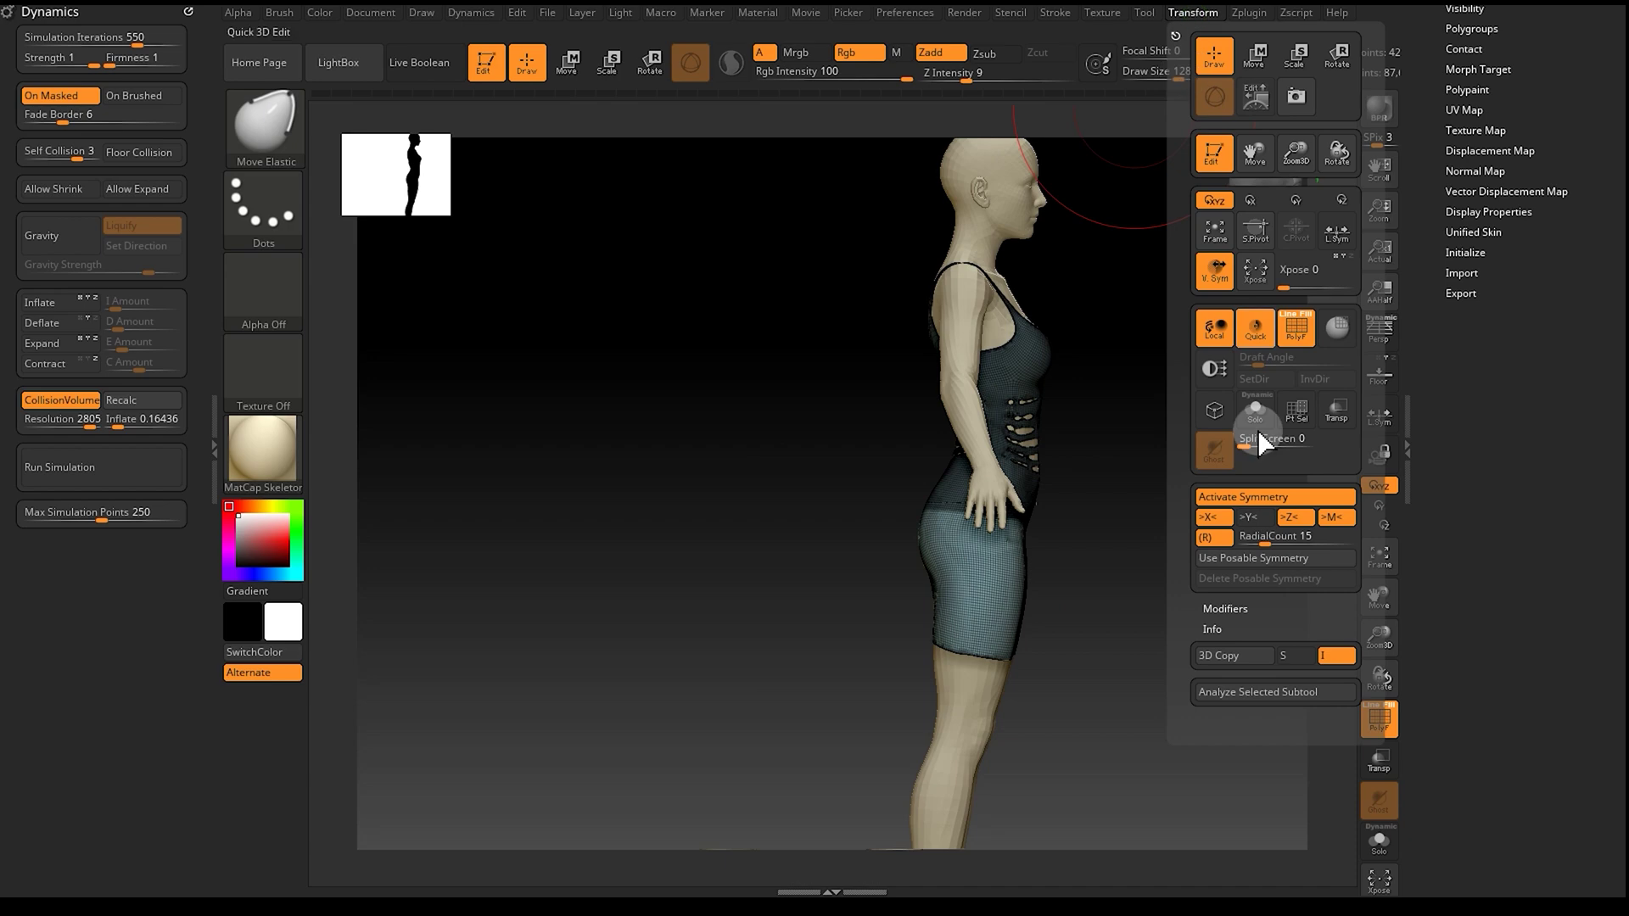
Step: Pull the skirt and hem outward into a wide bell flare
drag(1040, 648, 1112, 674)
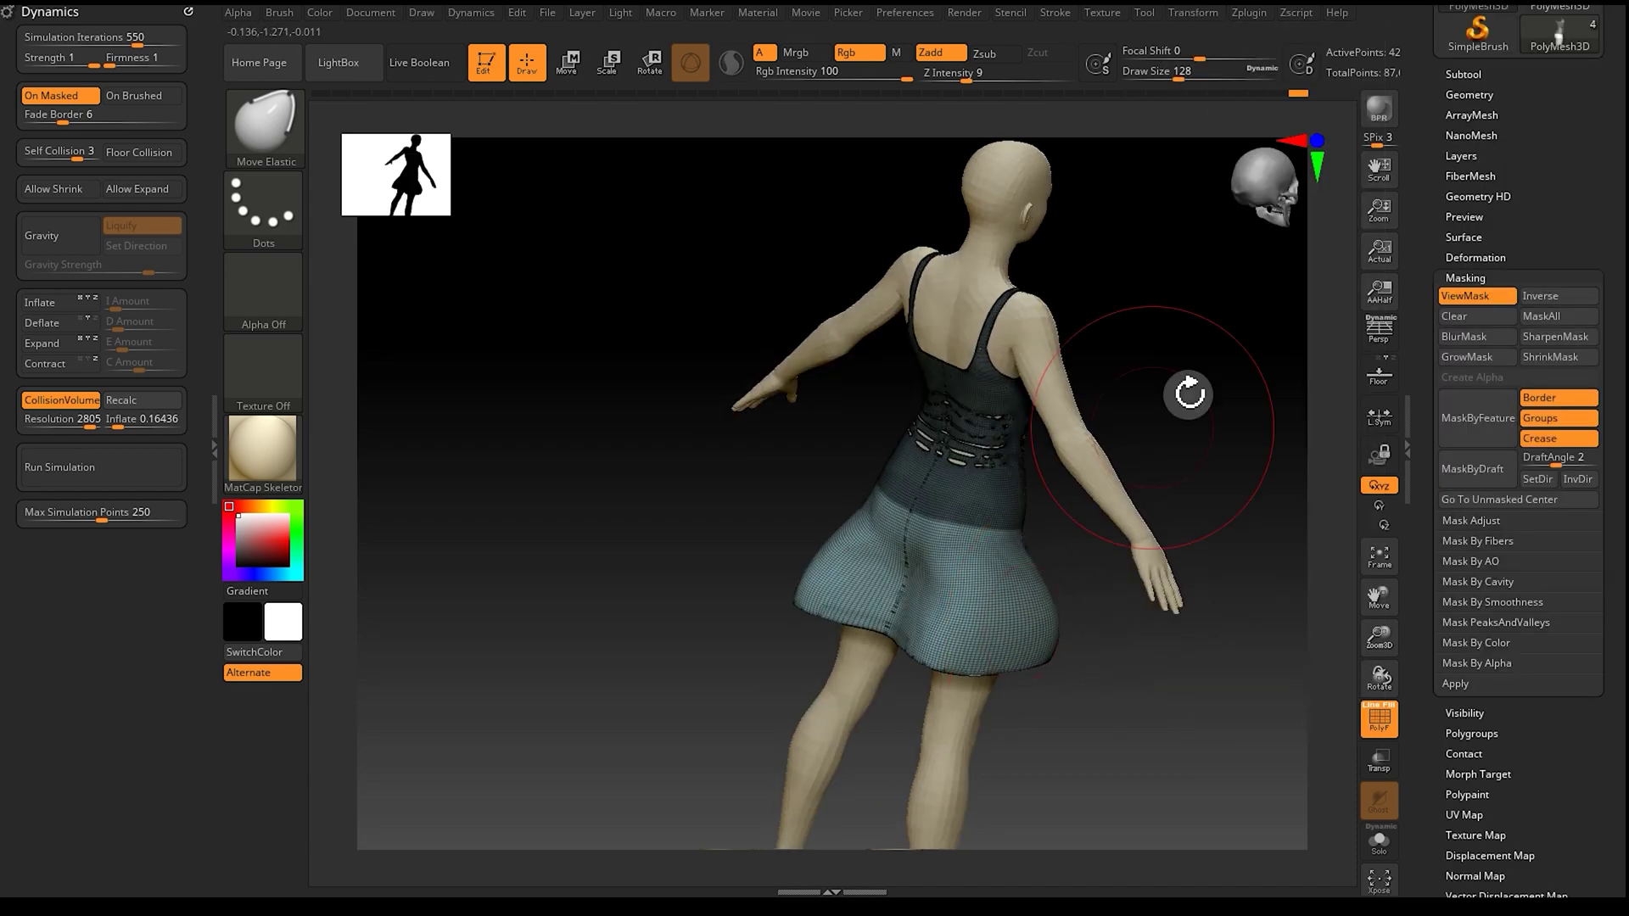
drag(1189, 390, 1053, 521)
mouse_move(1053, 519)
right_down()
mouse_move(920, 399)
mouse_move(1120, 429)
mouse_move(1131, 527)
right_up()
alt+click(1045, 468)
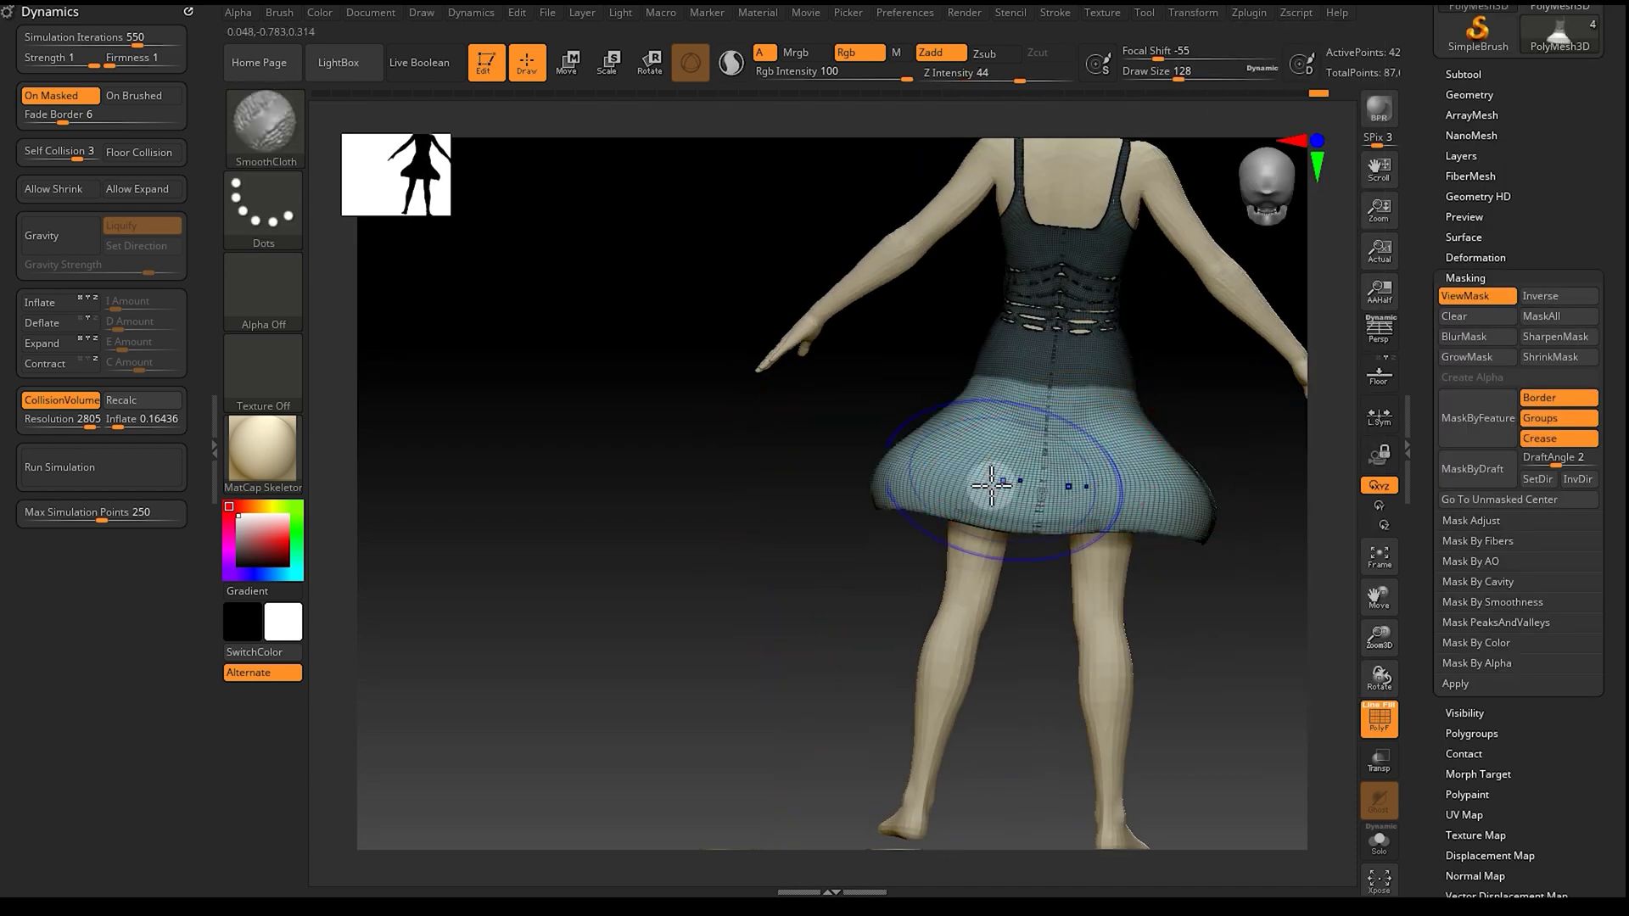
right_drag(916, 495, 1078, 480)
right_drag(850, 532, 782, 509)
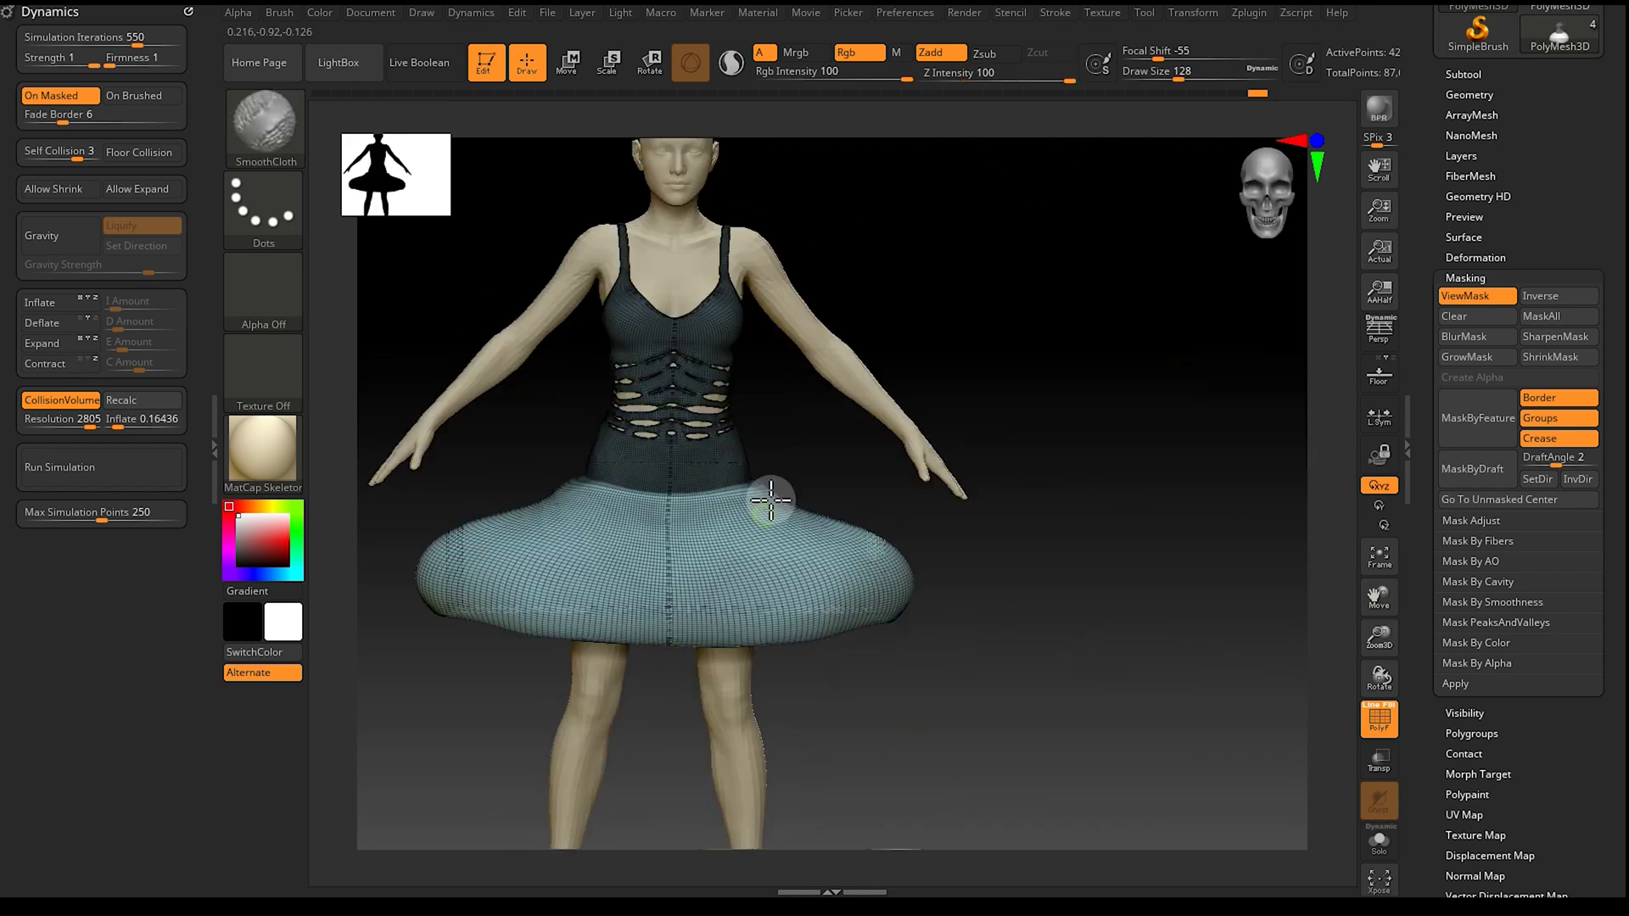
right_drag(877, 582, 1098, 582)
right_drag(1209, 573, 804, 585)
Step: Turn on symmetry, smooth the flared hem, and start the gravity-and-deflate simulation
click(1193, 13)
click(1193, 13)
right_drag(946, 611, 1137, 458)
mouse_move(1193, 12)
click(1334, 517)
mouse_move(1086, 594)
right_down()
mouse_move(883, 673)
mouse_move(730, 653)
right_up()
mouse_move(899, 644)
shift+mouse_down()
mouse_move(985, 614)
mouse_move(706, 604)
shift+mouse_up()
right_drag(705, 604, 1462, 611)
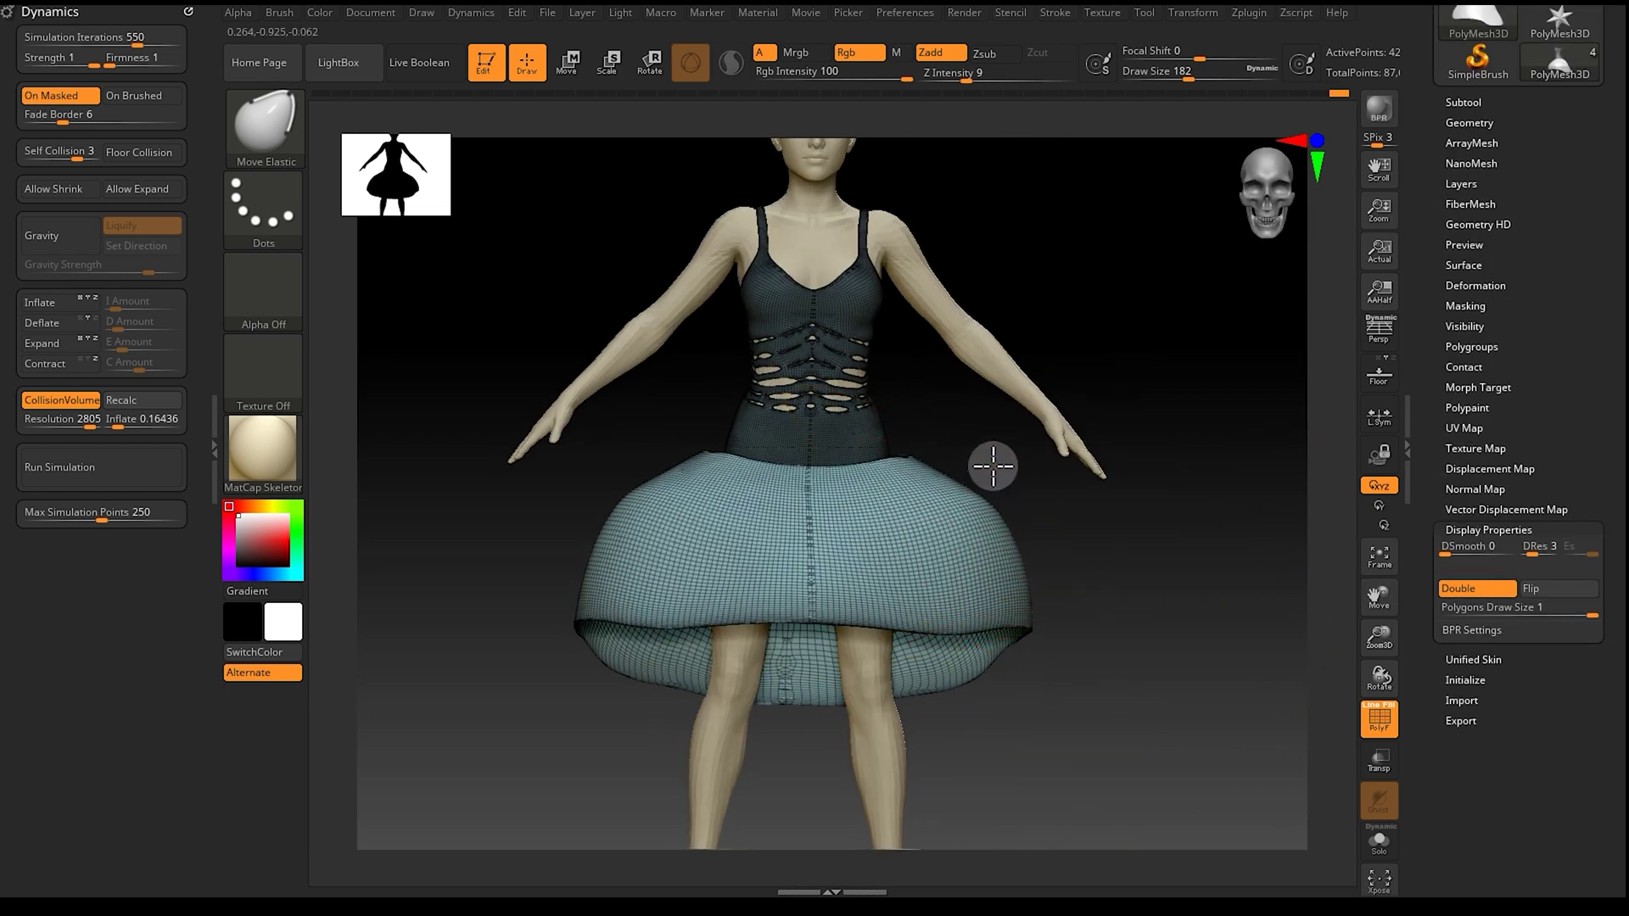
mouse_move(990, 461)
right_down()
mouse_move(758, 463)
mouse_move(793, 444)
mouse_move(1014, 563)
mouse_move(975, 582)
mouse_move(1130, 529)
right_up()
click(123, 468)
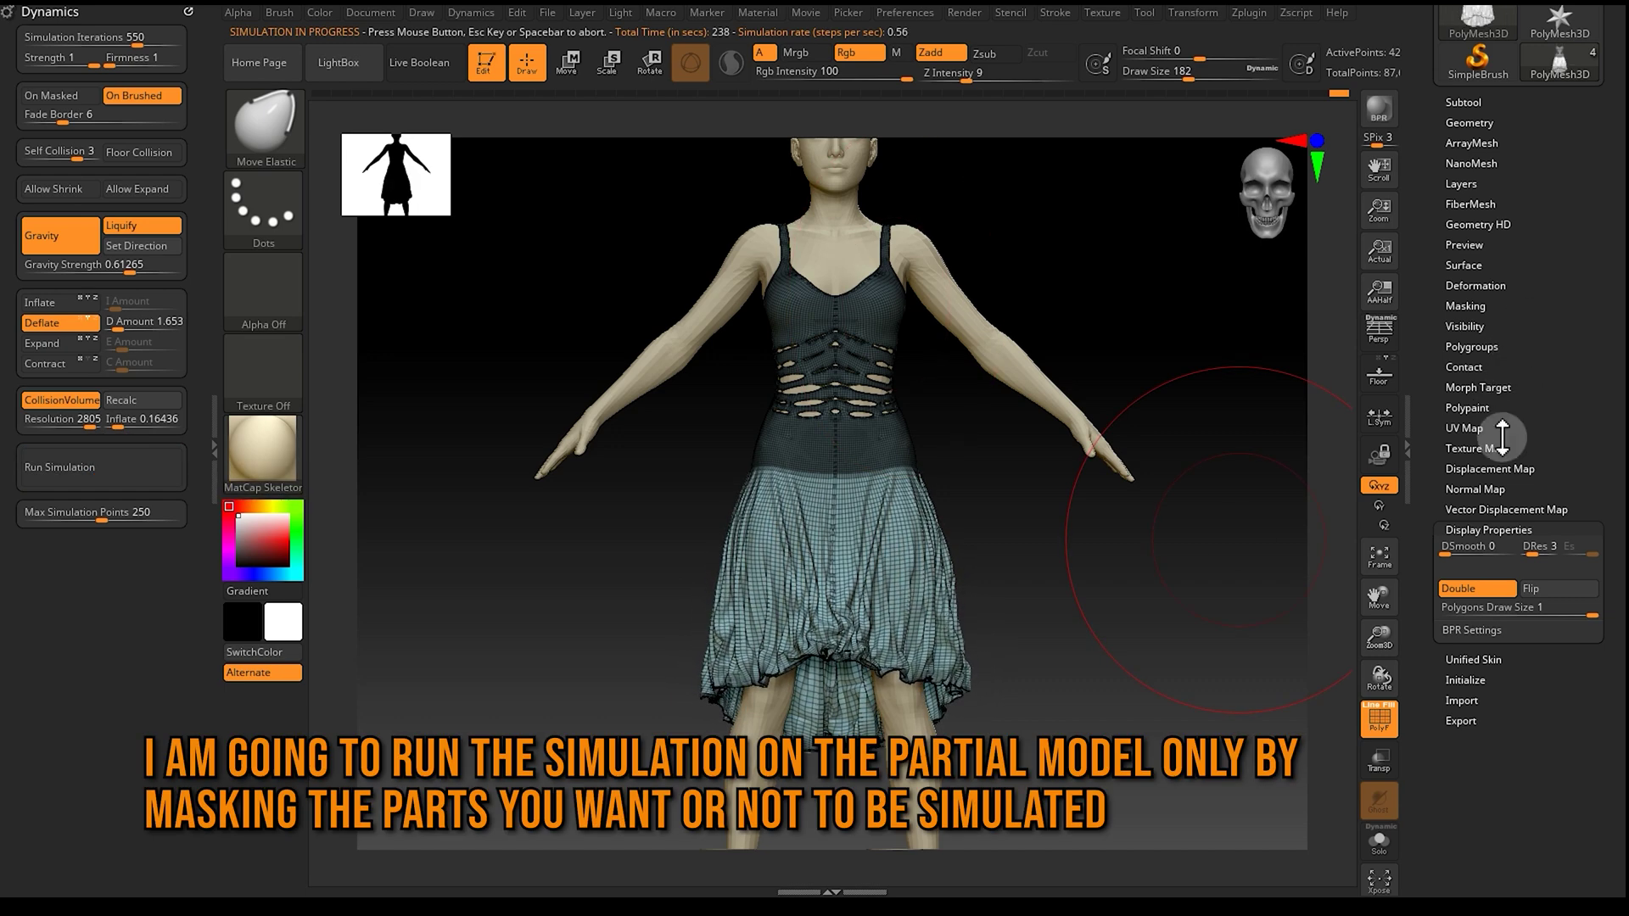
Step: Repeatedly grow and sharpen the dress mask across the mid-section
mouse_move(1537, 402)
mouse_down()
mouse_move(1531, 499)
mouse_move(1538, 440)
mouse_up()
click(1477, 523)
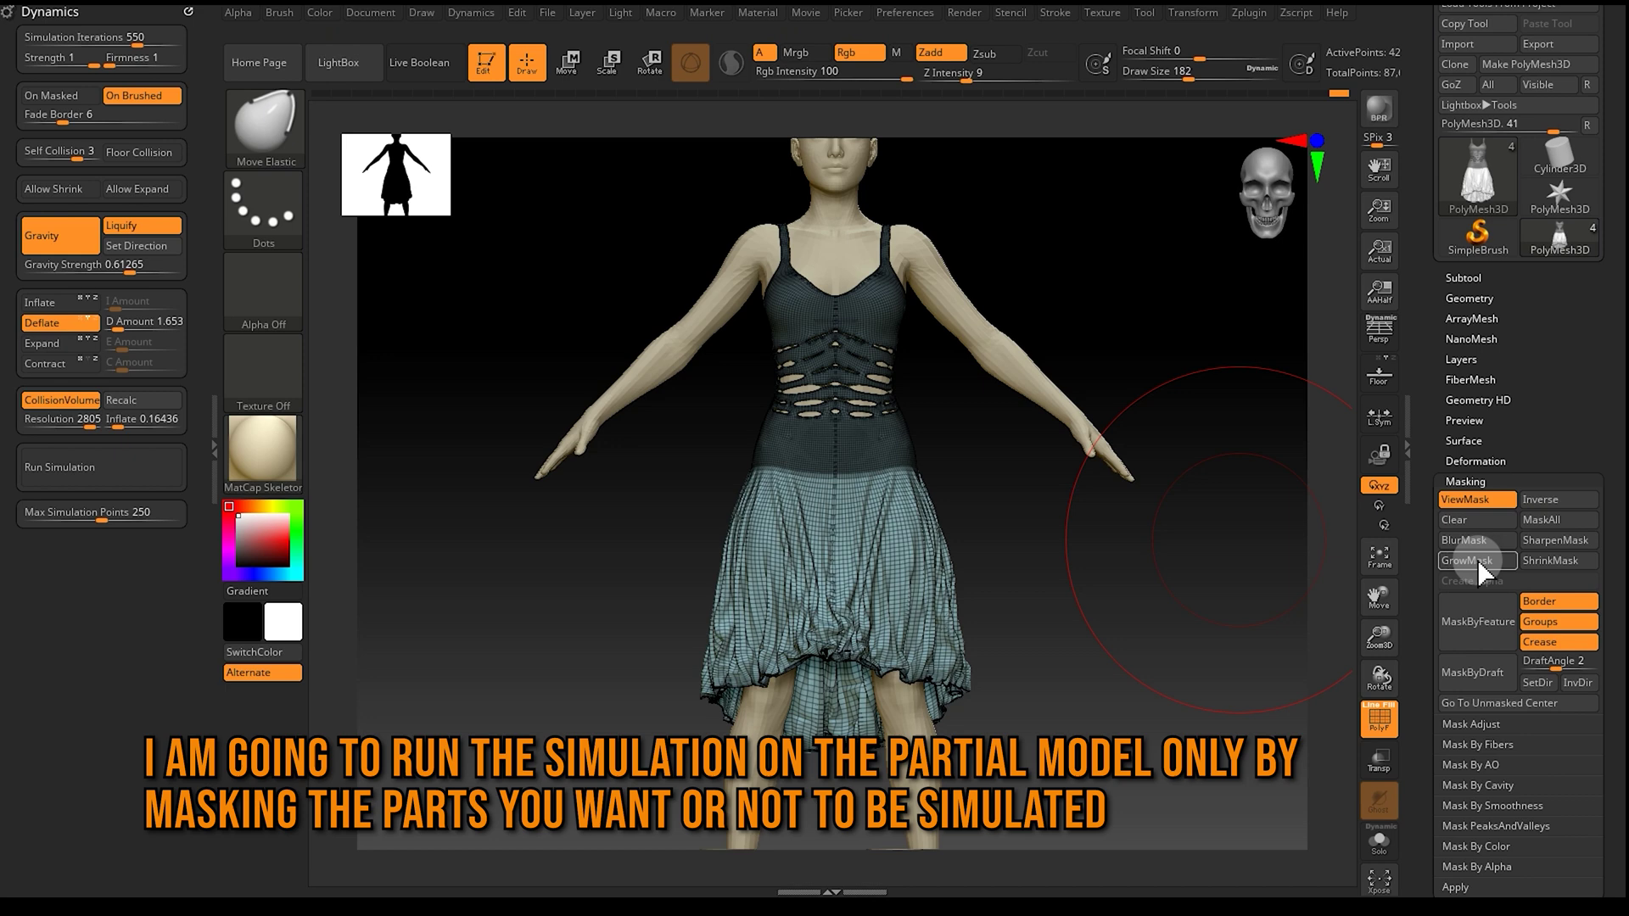
click(1477, 560)
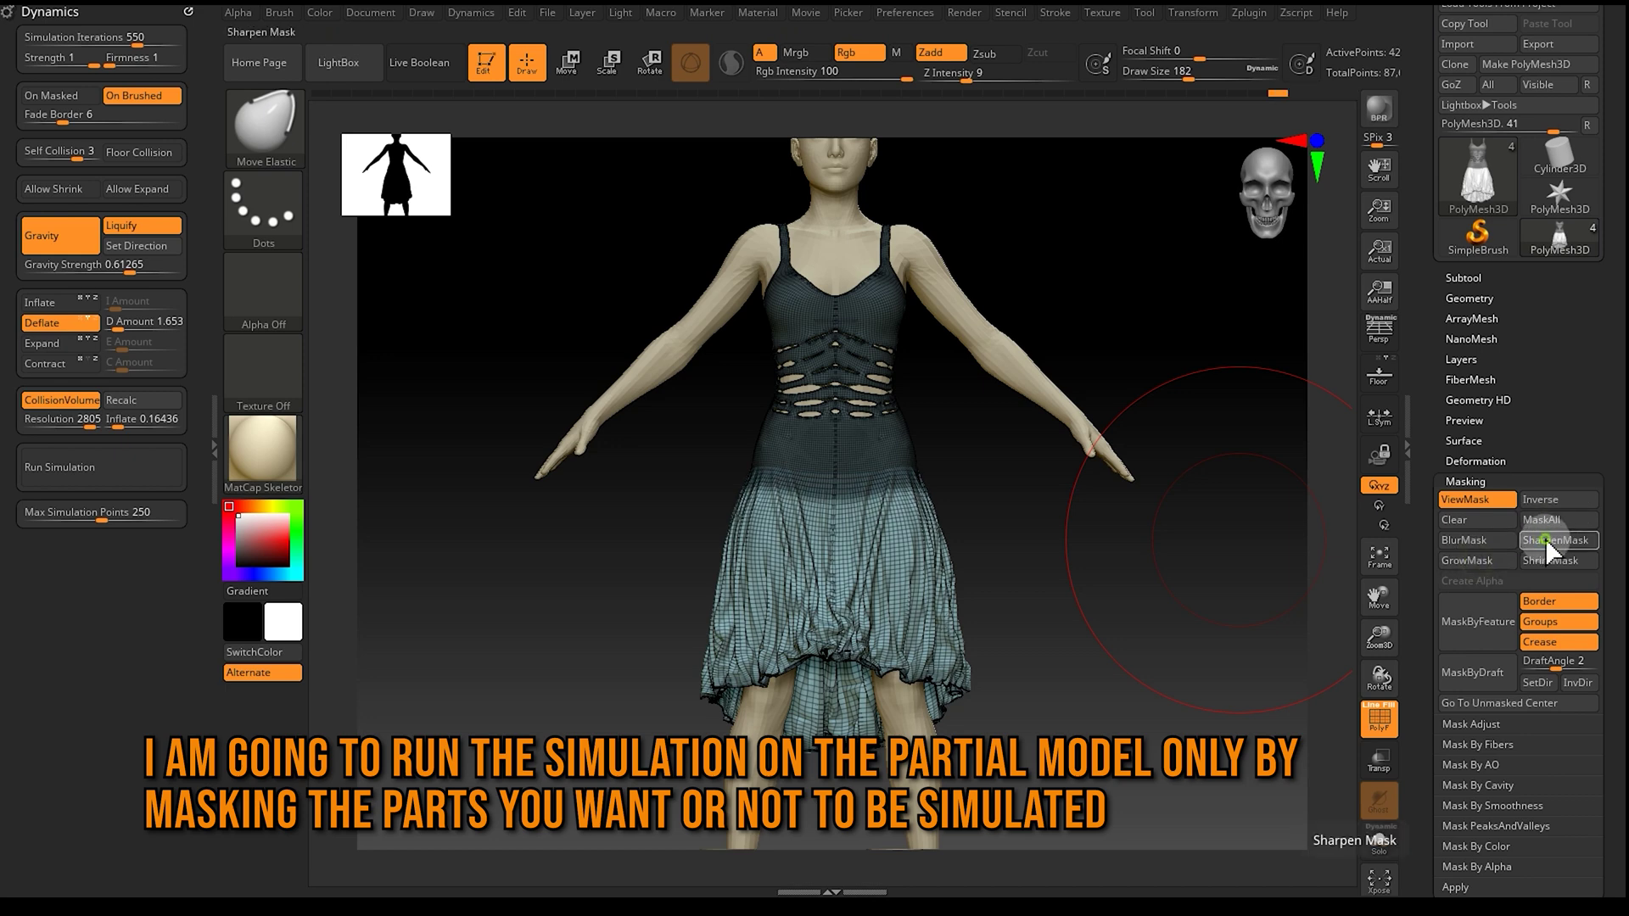
click(1478, 561)
click(1537, 543)
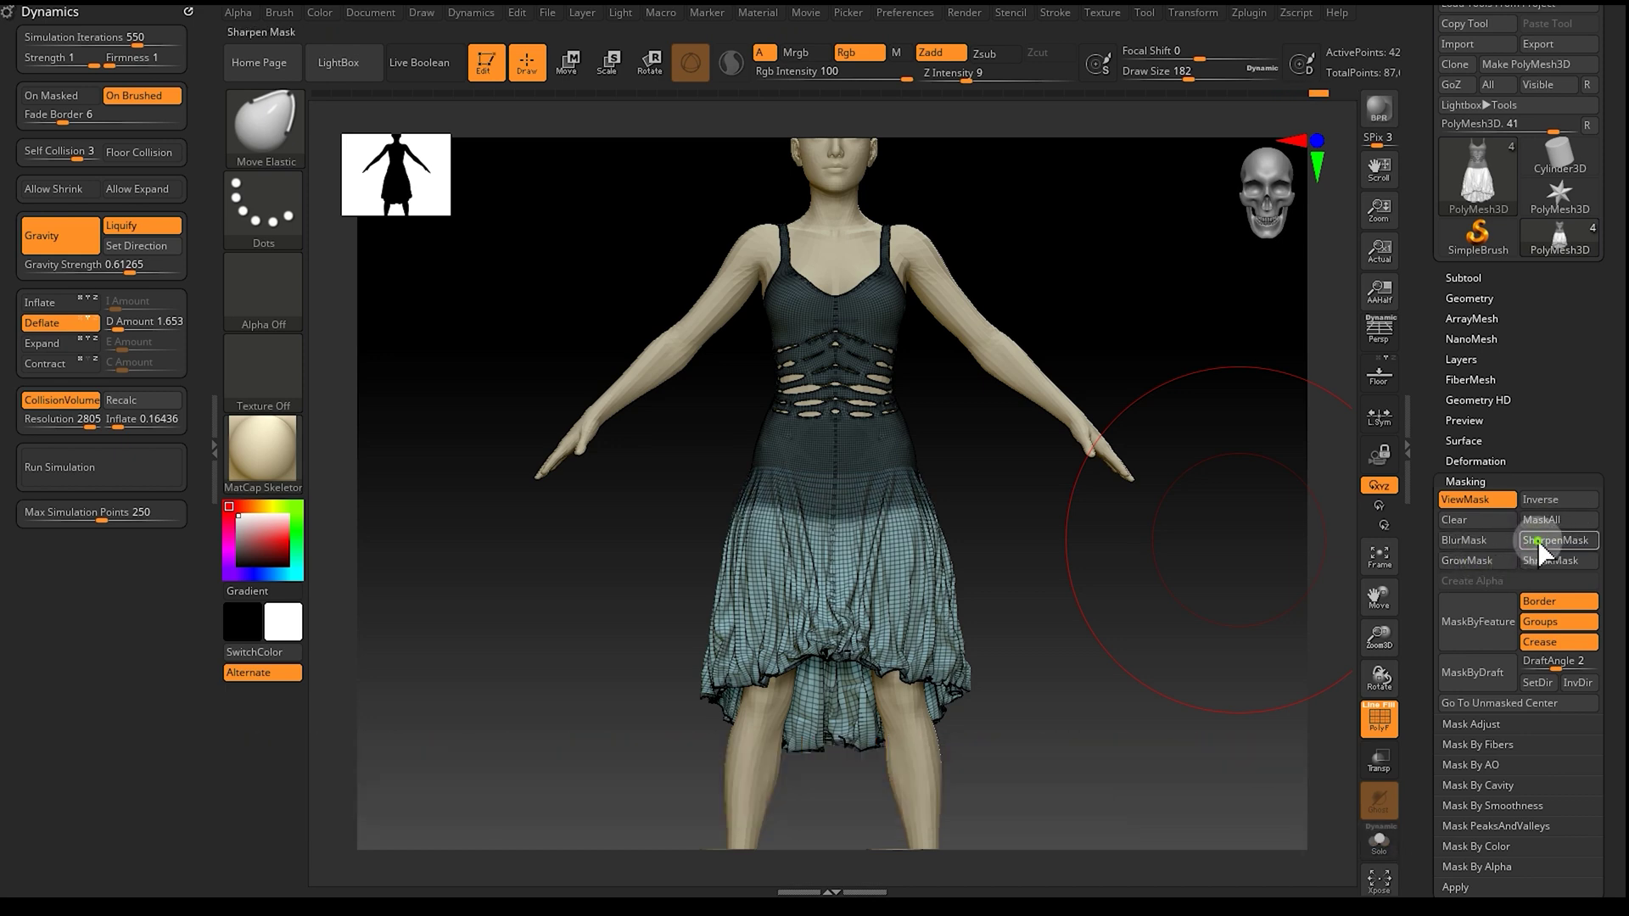
click(1484, 561)
click(1484, 561)
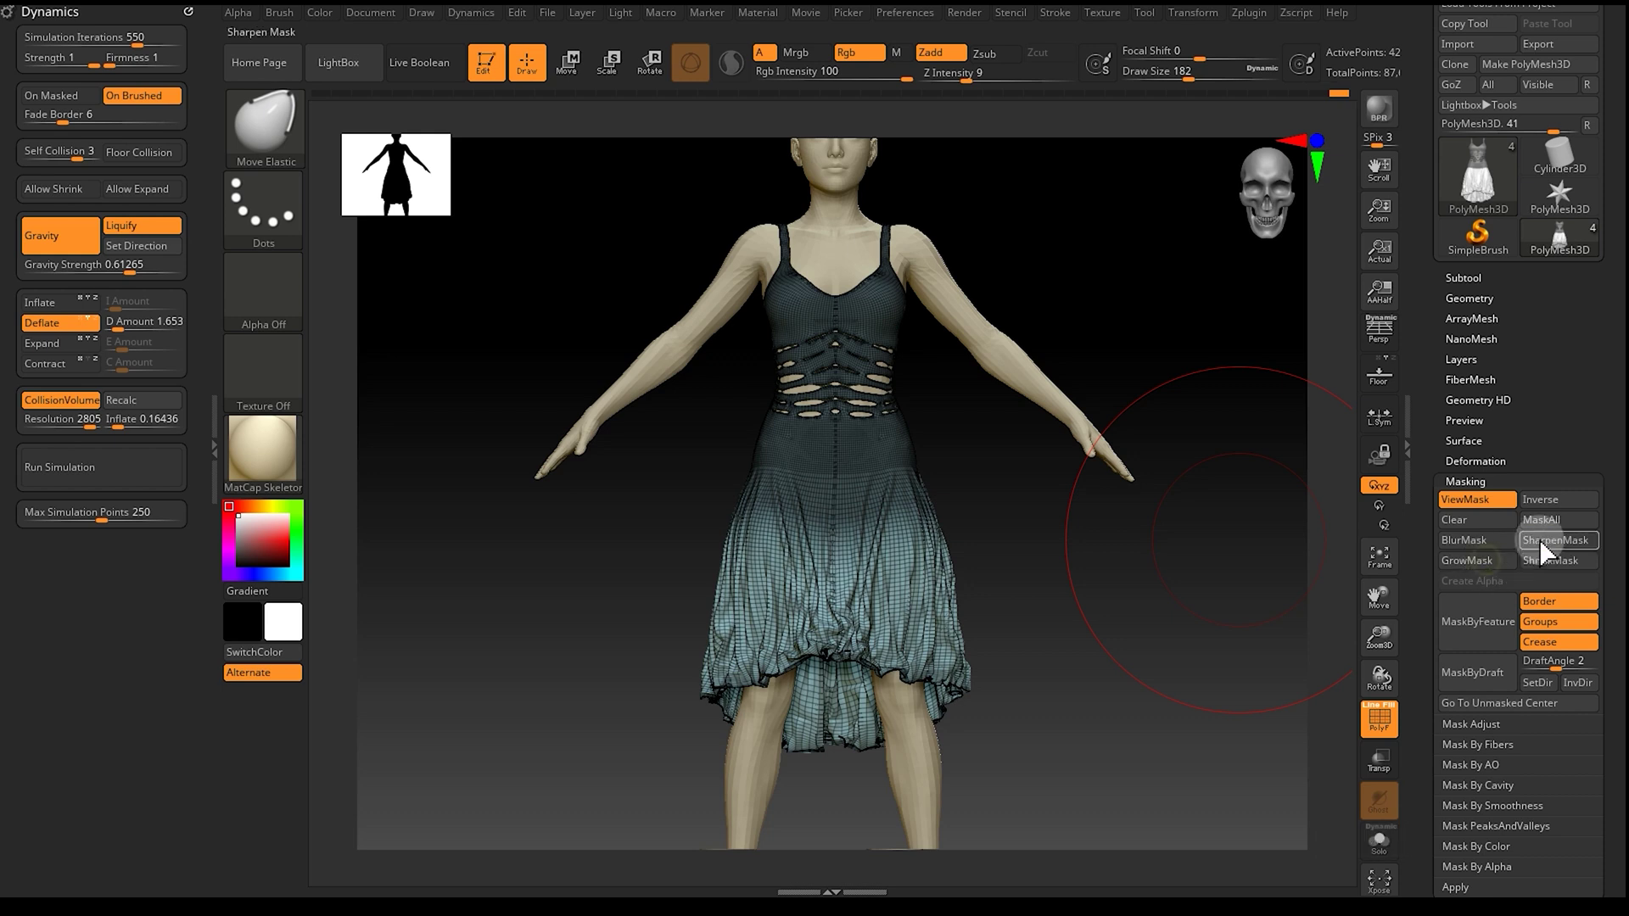
click(1538, 541)
click(1538, 540)
click(1481, 560)
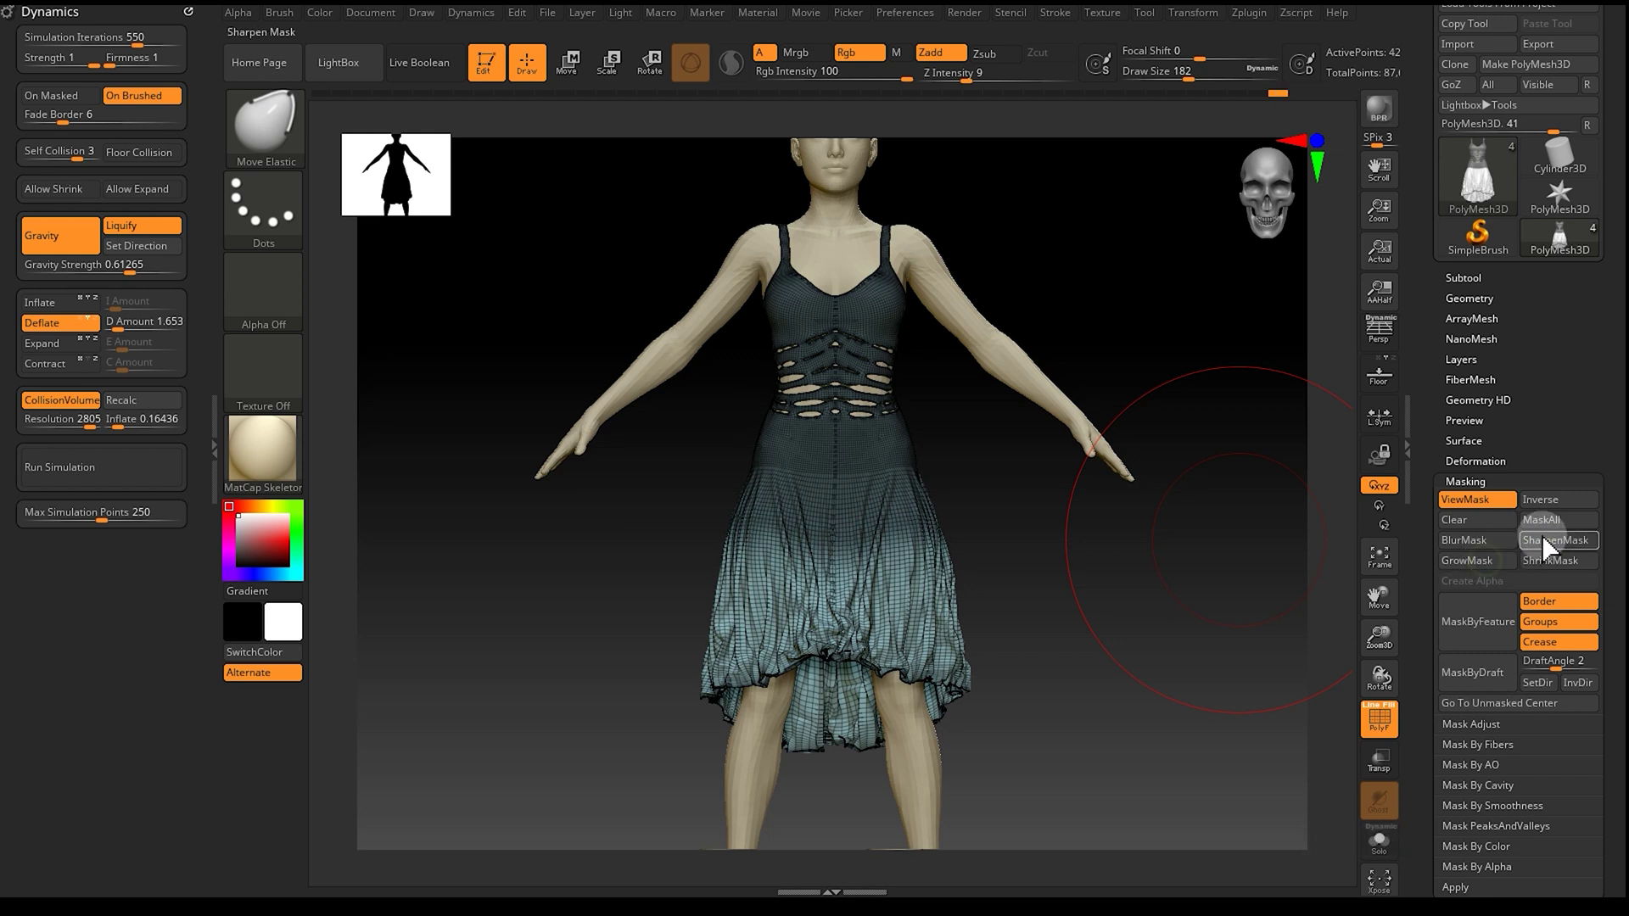
click(1539, 542)
click(1472, 556)
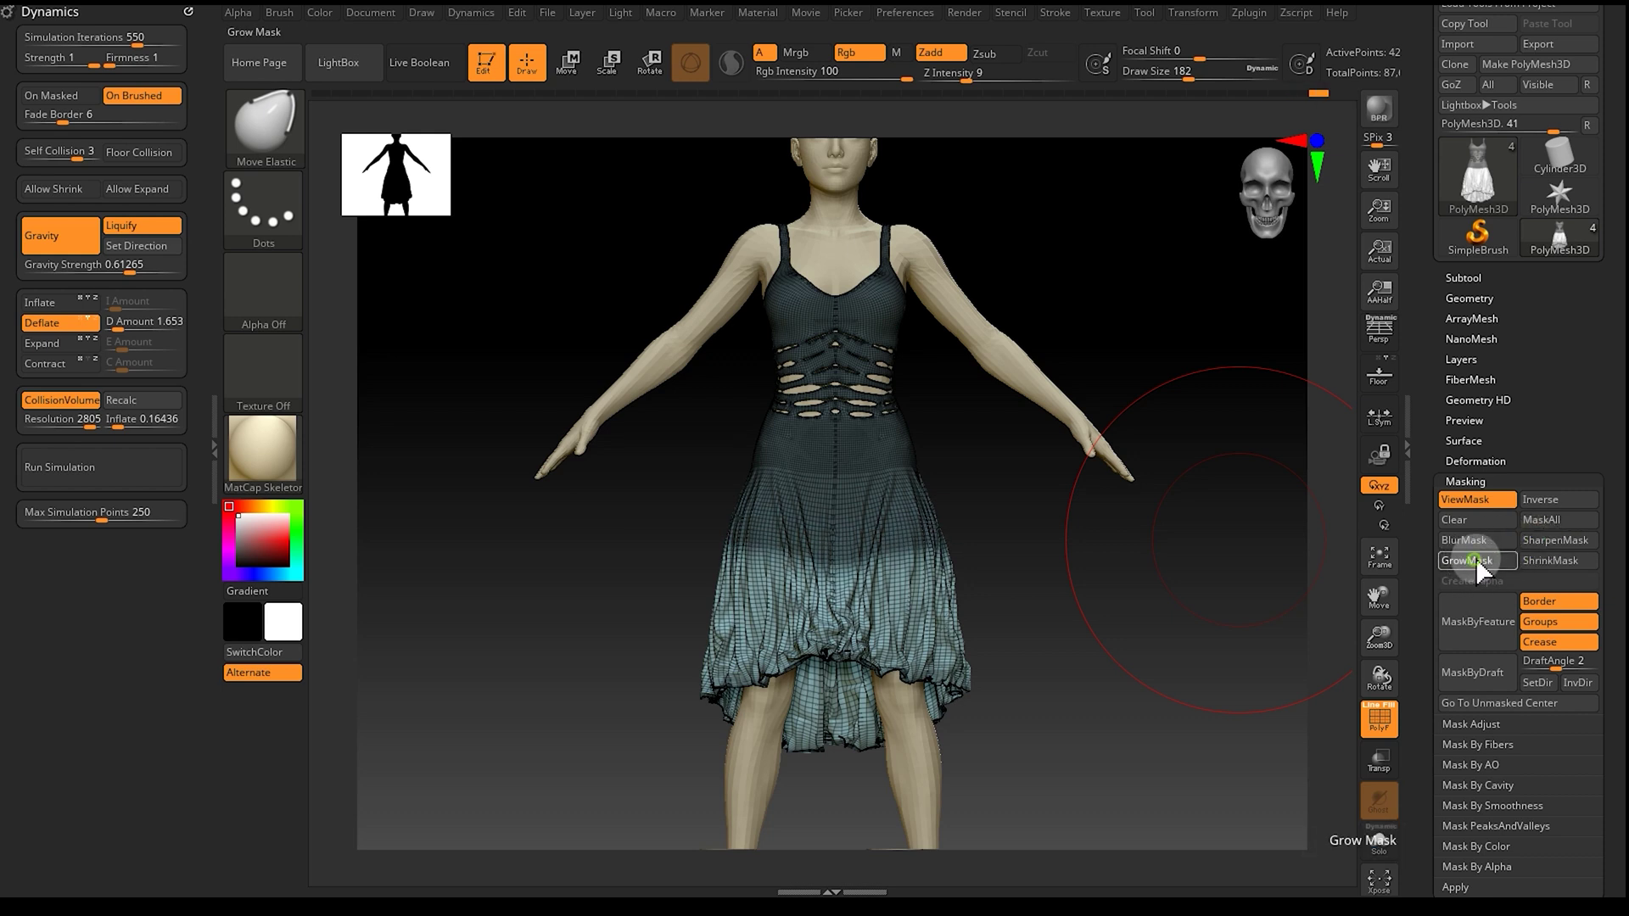
click(1540, 541)
click(1539, 539)
Step: Refine the hem mask further, then switch Dynamics to Inflate with amount 3.70785
click(1486, 560)
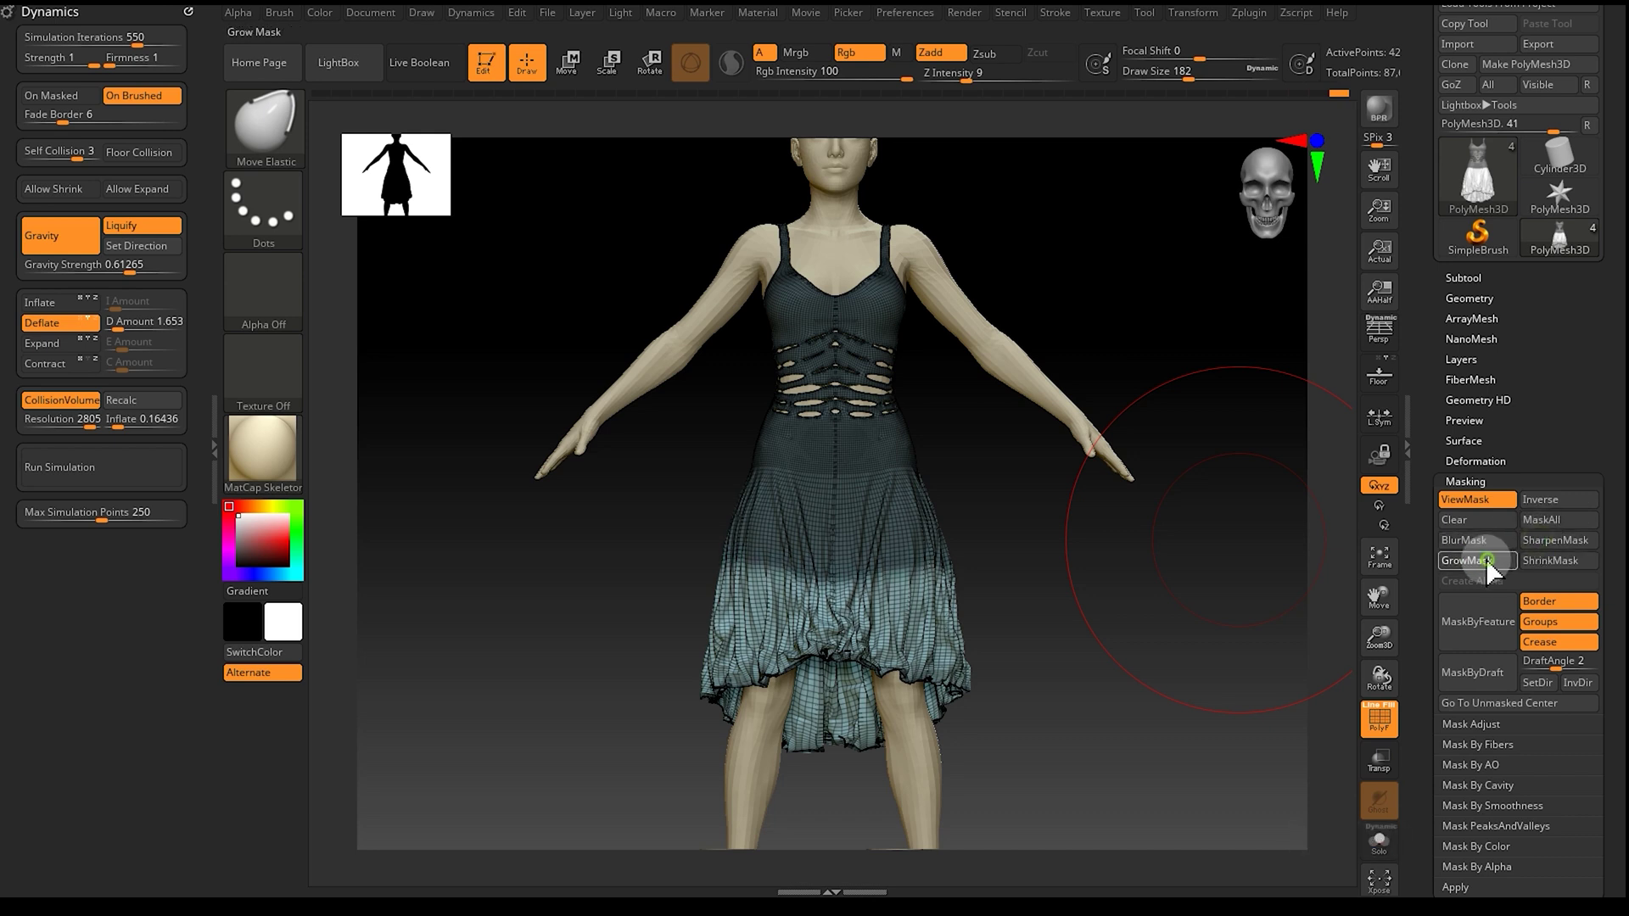
click(1485, 560)
click(1538, 541)
click(1472, 560)
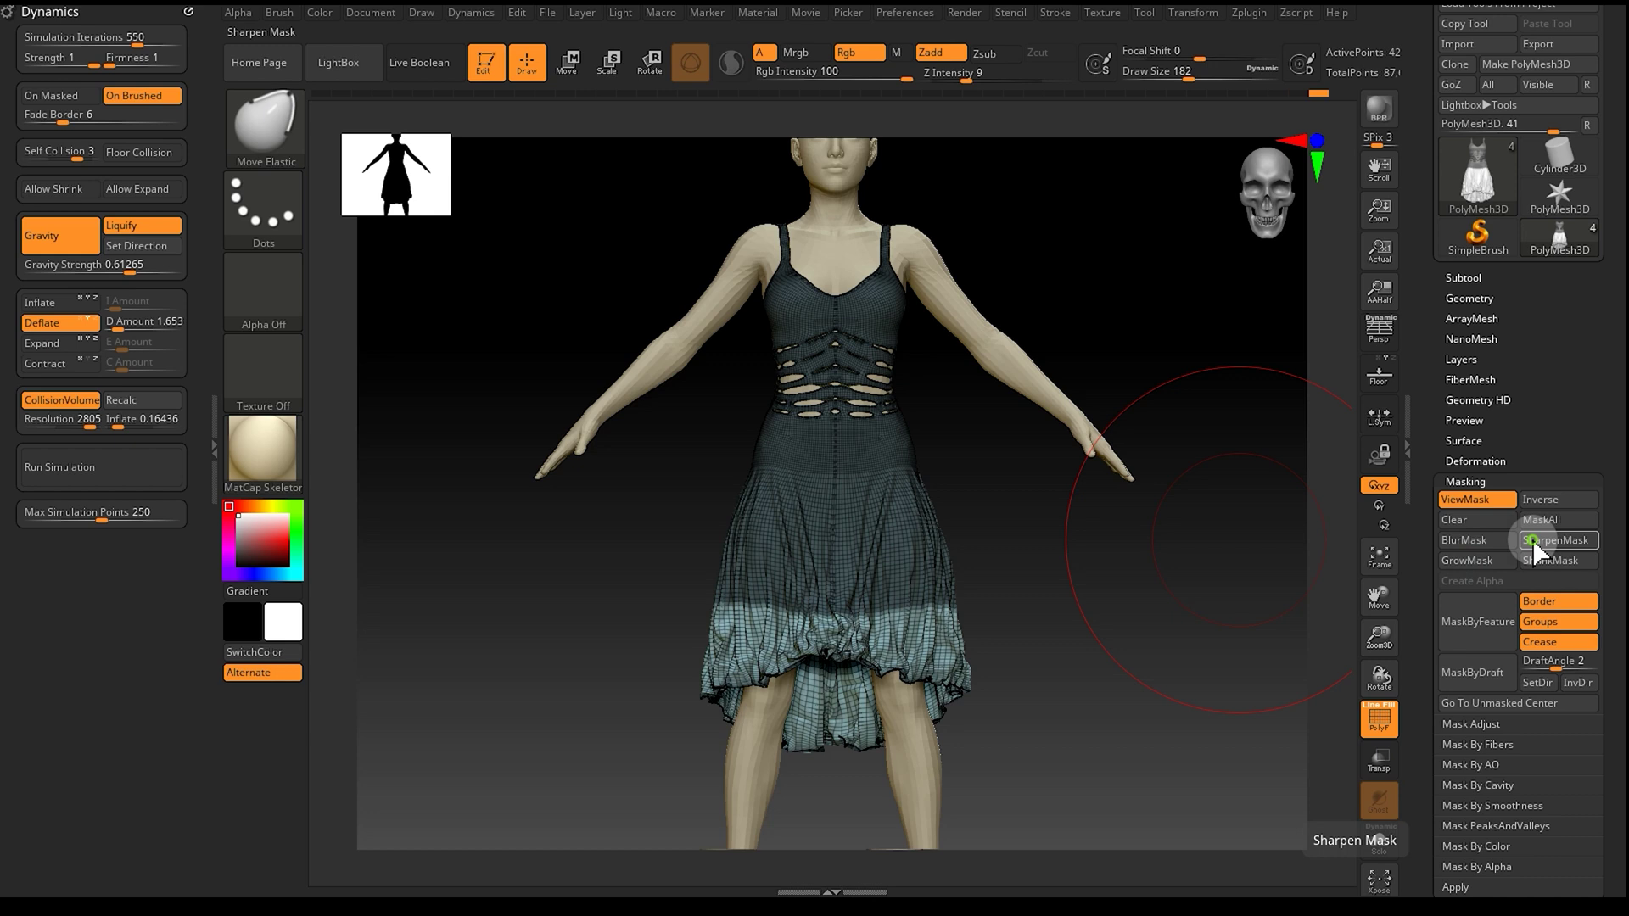
click(1477, 559)
click(1538, 542)
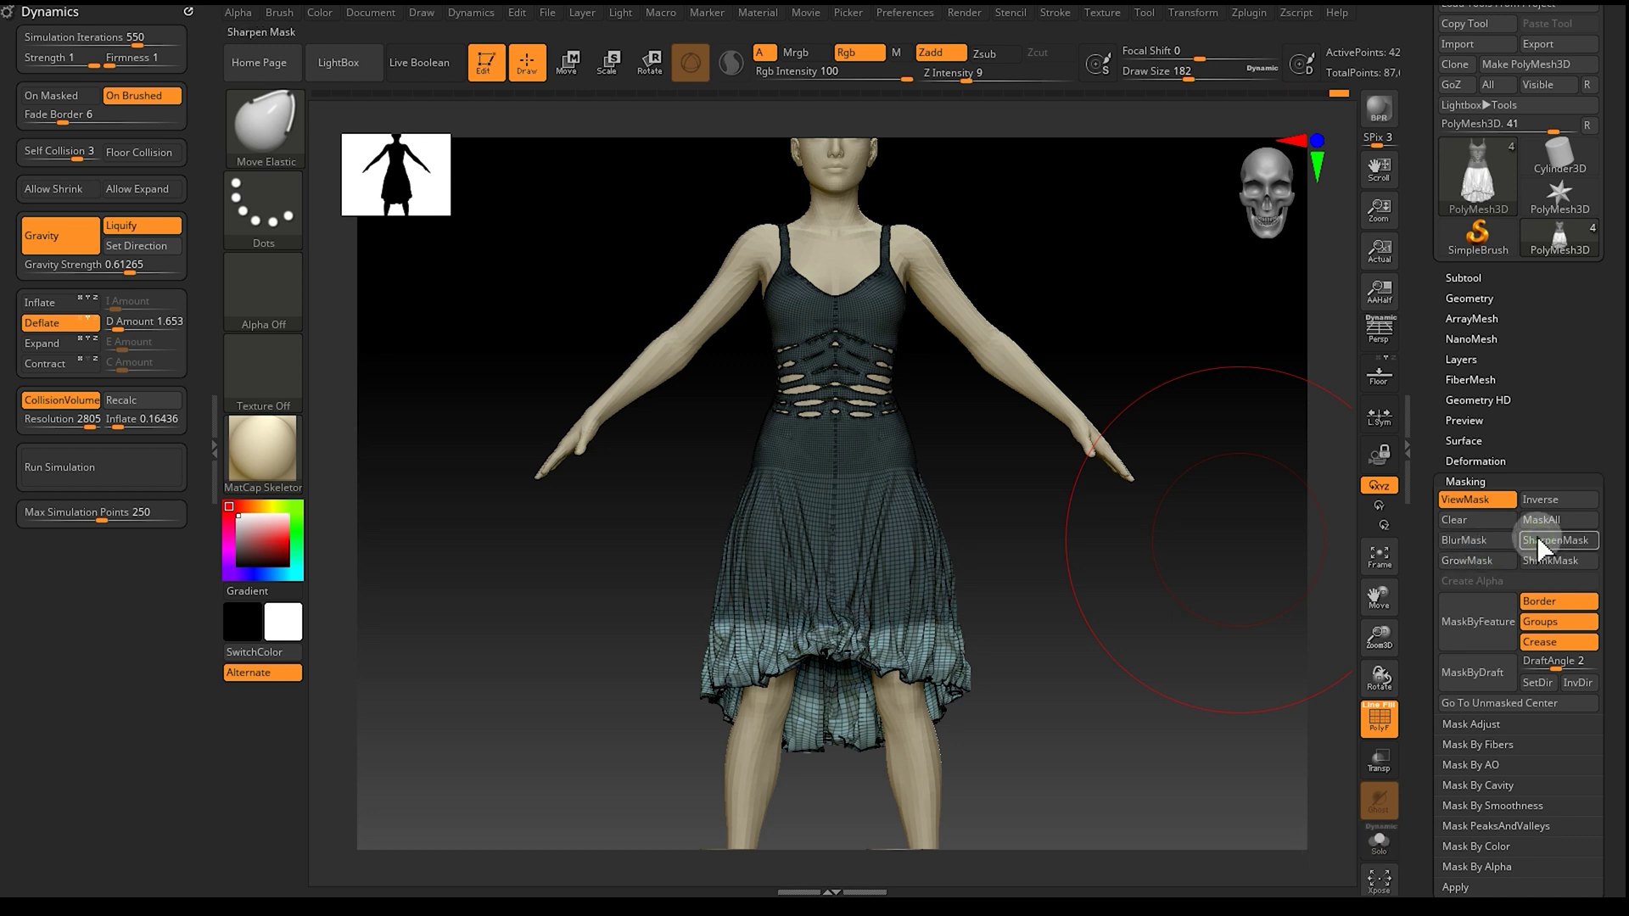
click(1489, 563)
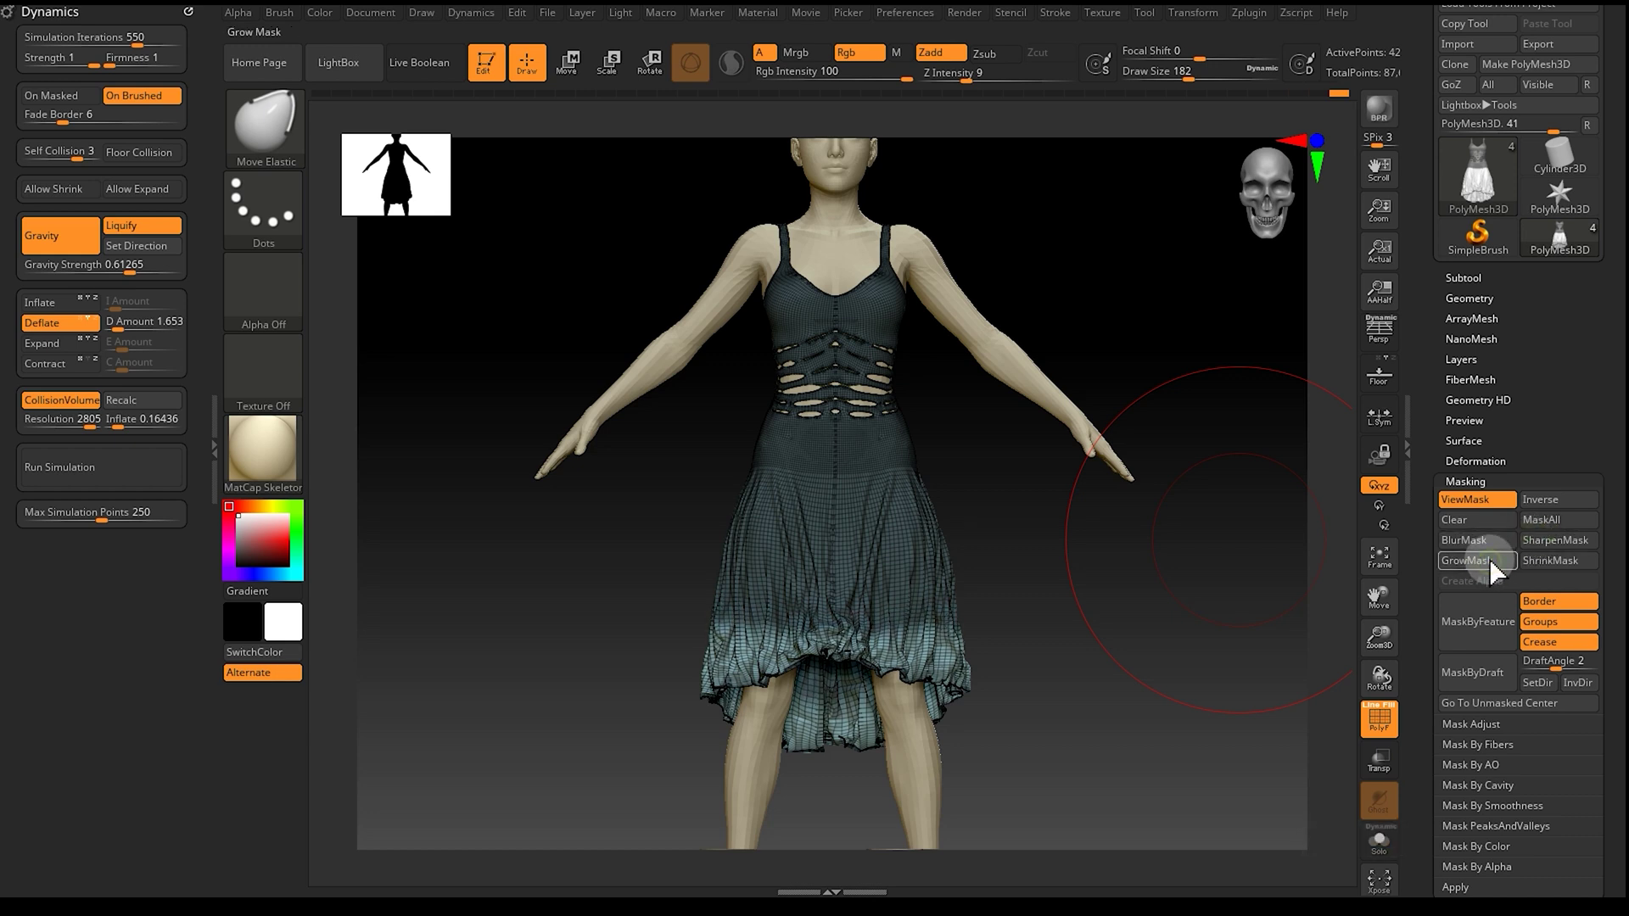
click(1486, 561)
click(1491, 562)
click(1536, 541)
click(1490, 561)
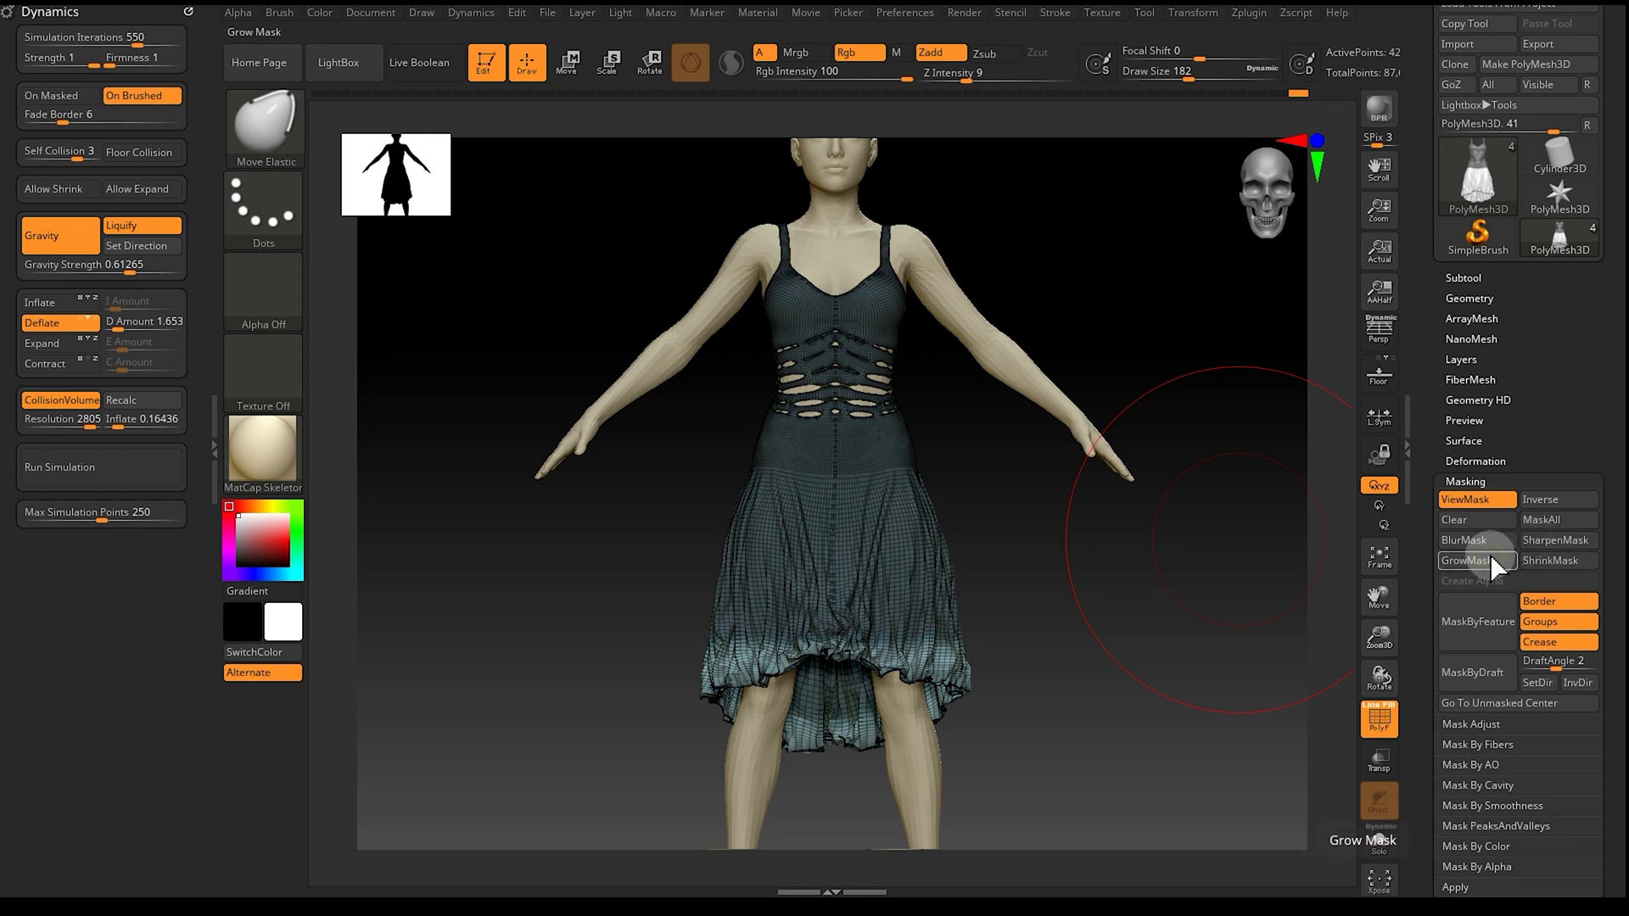
click(1539, 540)
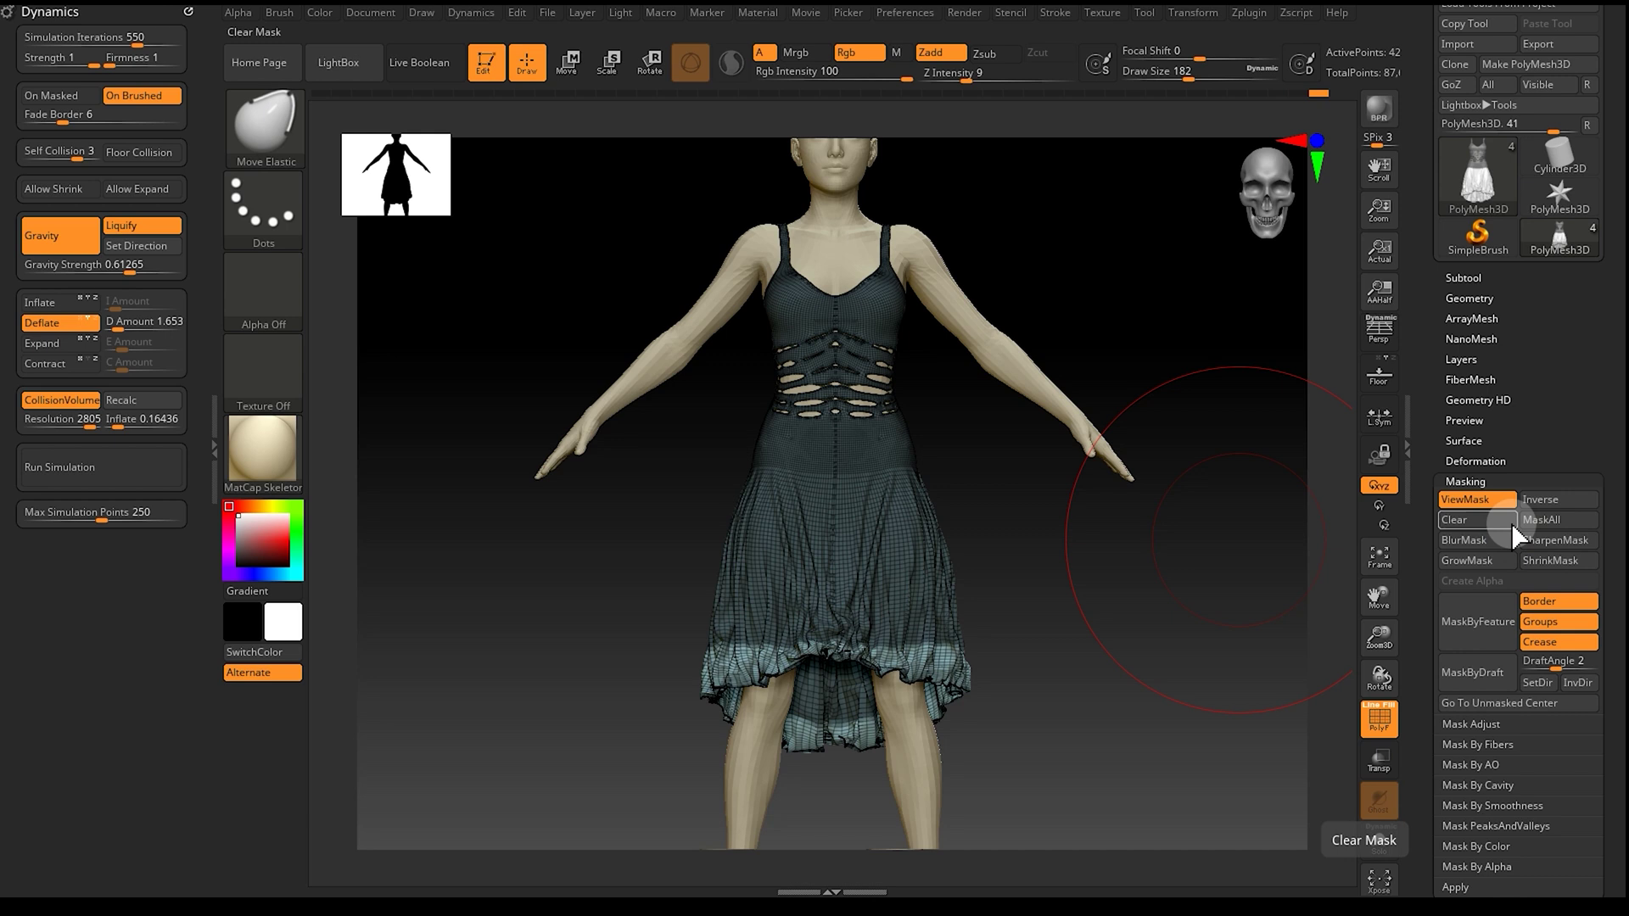
click(60, 303)
click(121, 308)
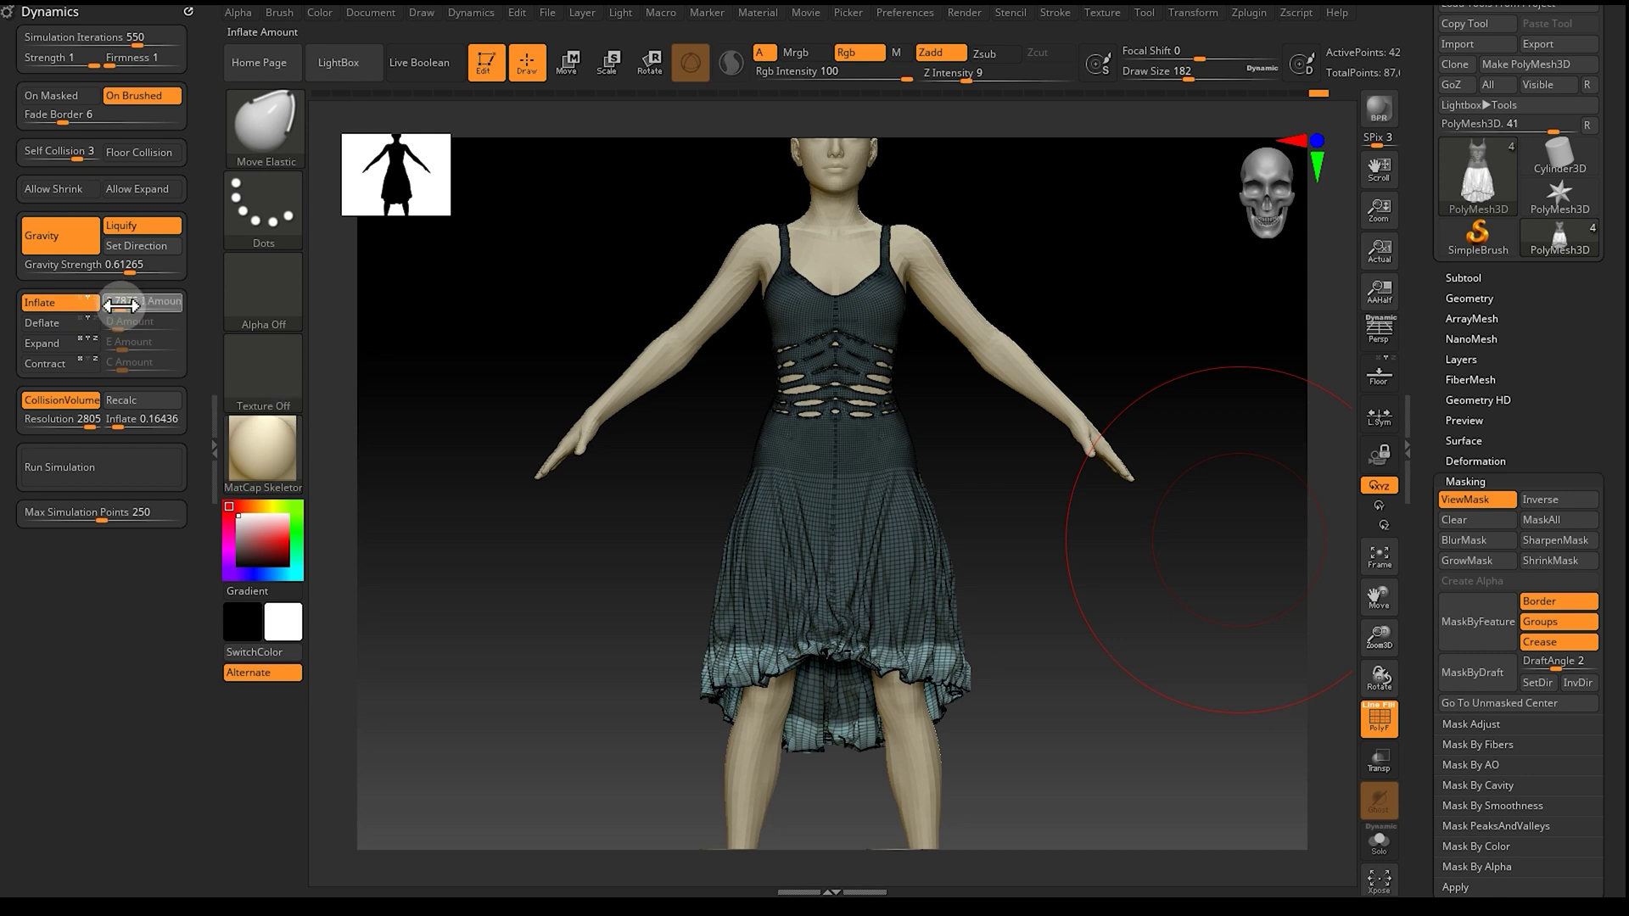
Step: Replace Inflate with Expand at amount 1 and re-run the cloth simulation
click(100, 472)
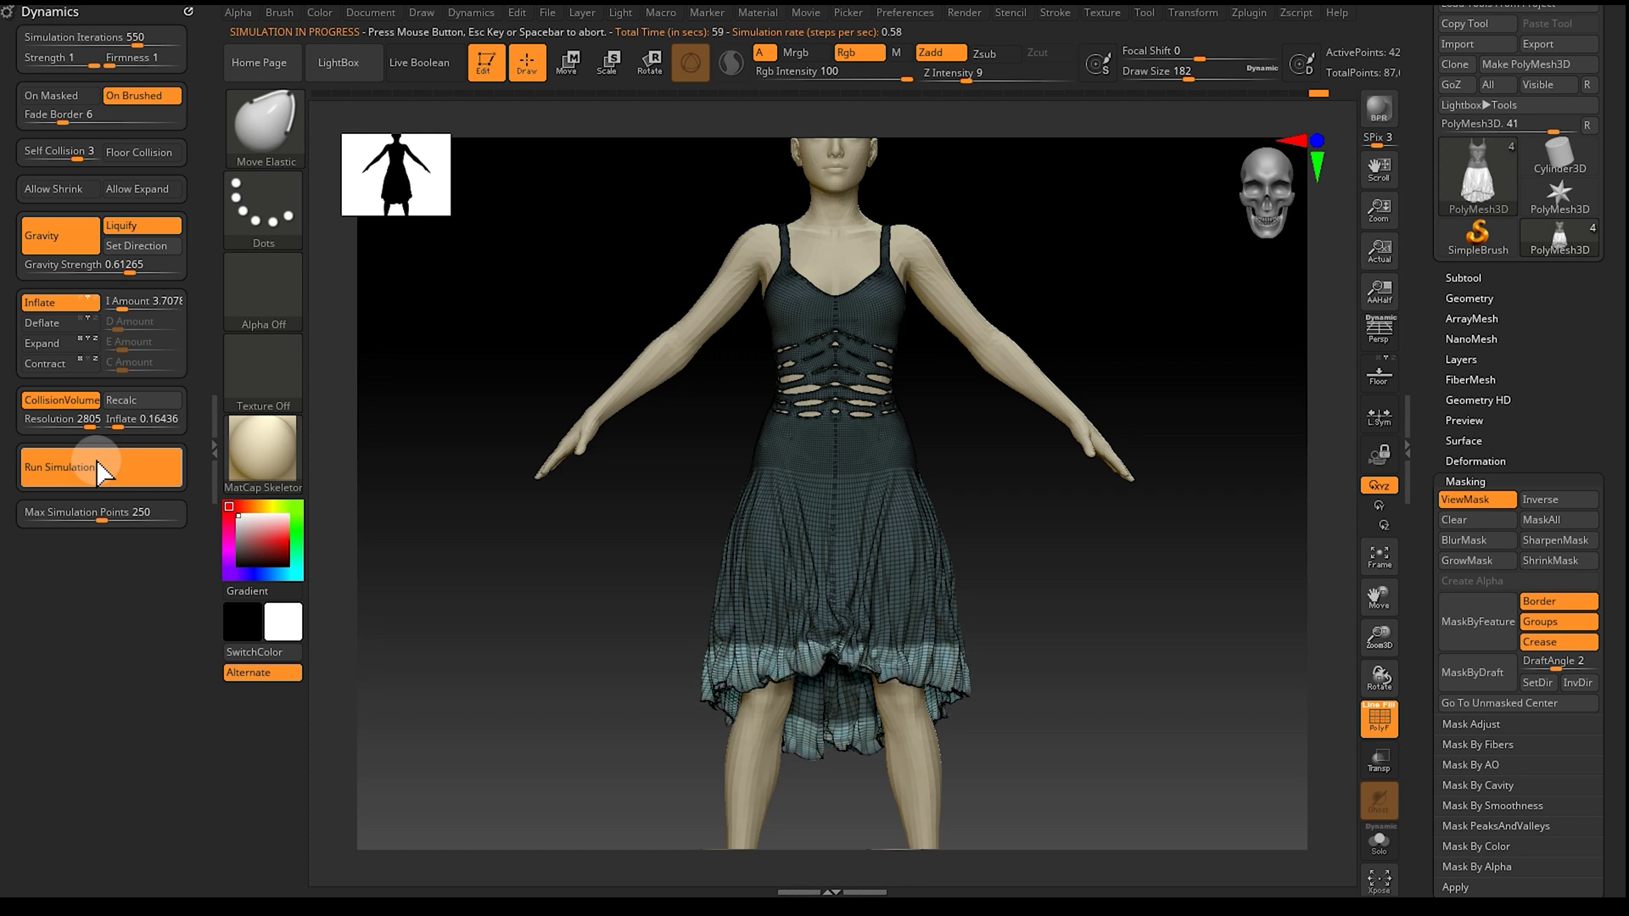
click(100, 471)
click(81, 303)
click(91, 346)
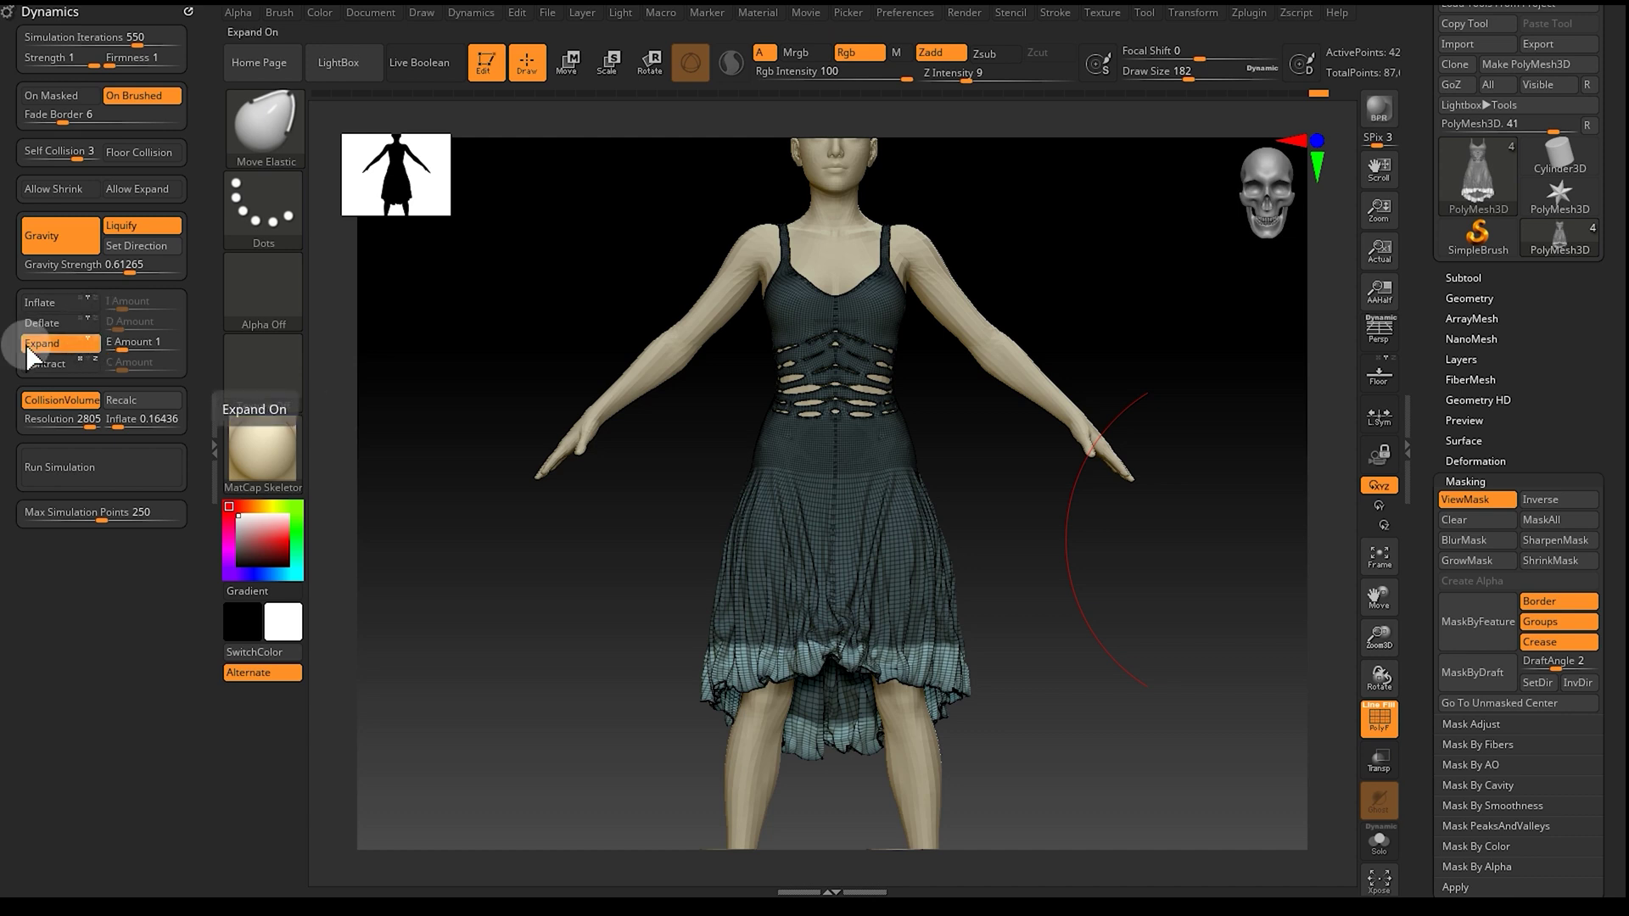
click(110, 463)
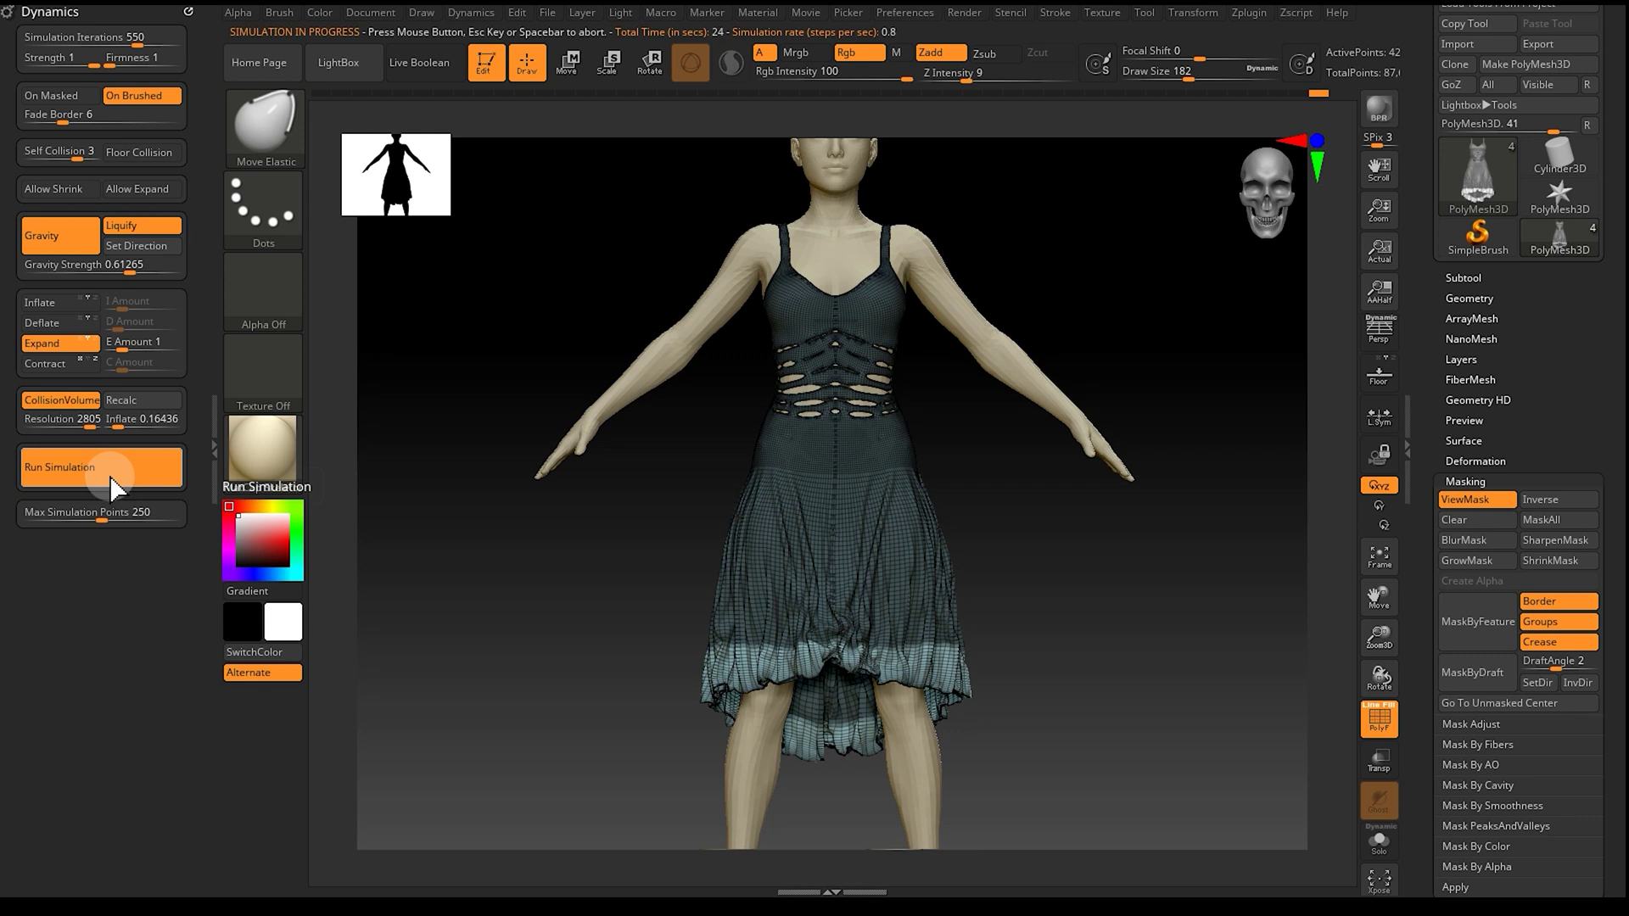
mouse_move(1378, 597)
mouse_down()
mouse_move(1363, 208)
mouse_move(1351, 561)
mouse_move(1218, 444)
mouse_up()
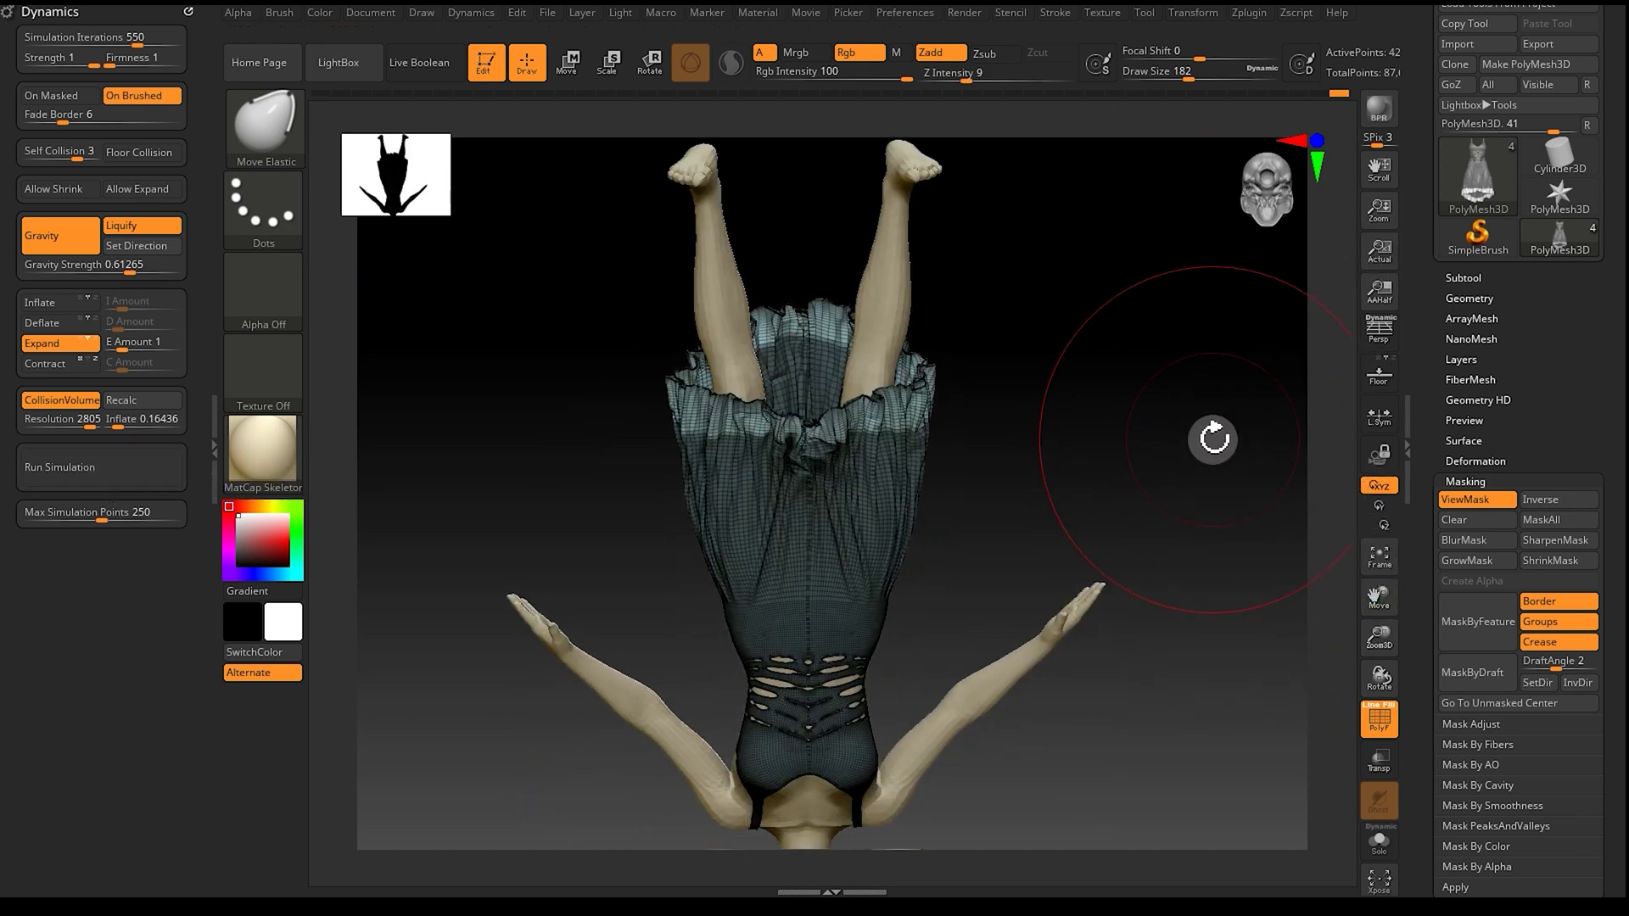
Step: Re-simulate the dress with Expand off and Inflate on at 3.70785 for a ruffled knee-length hem
click(62, 344)
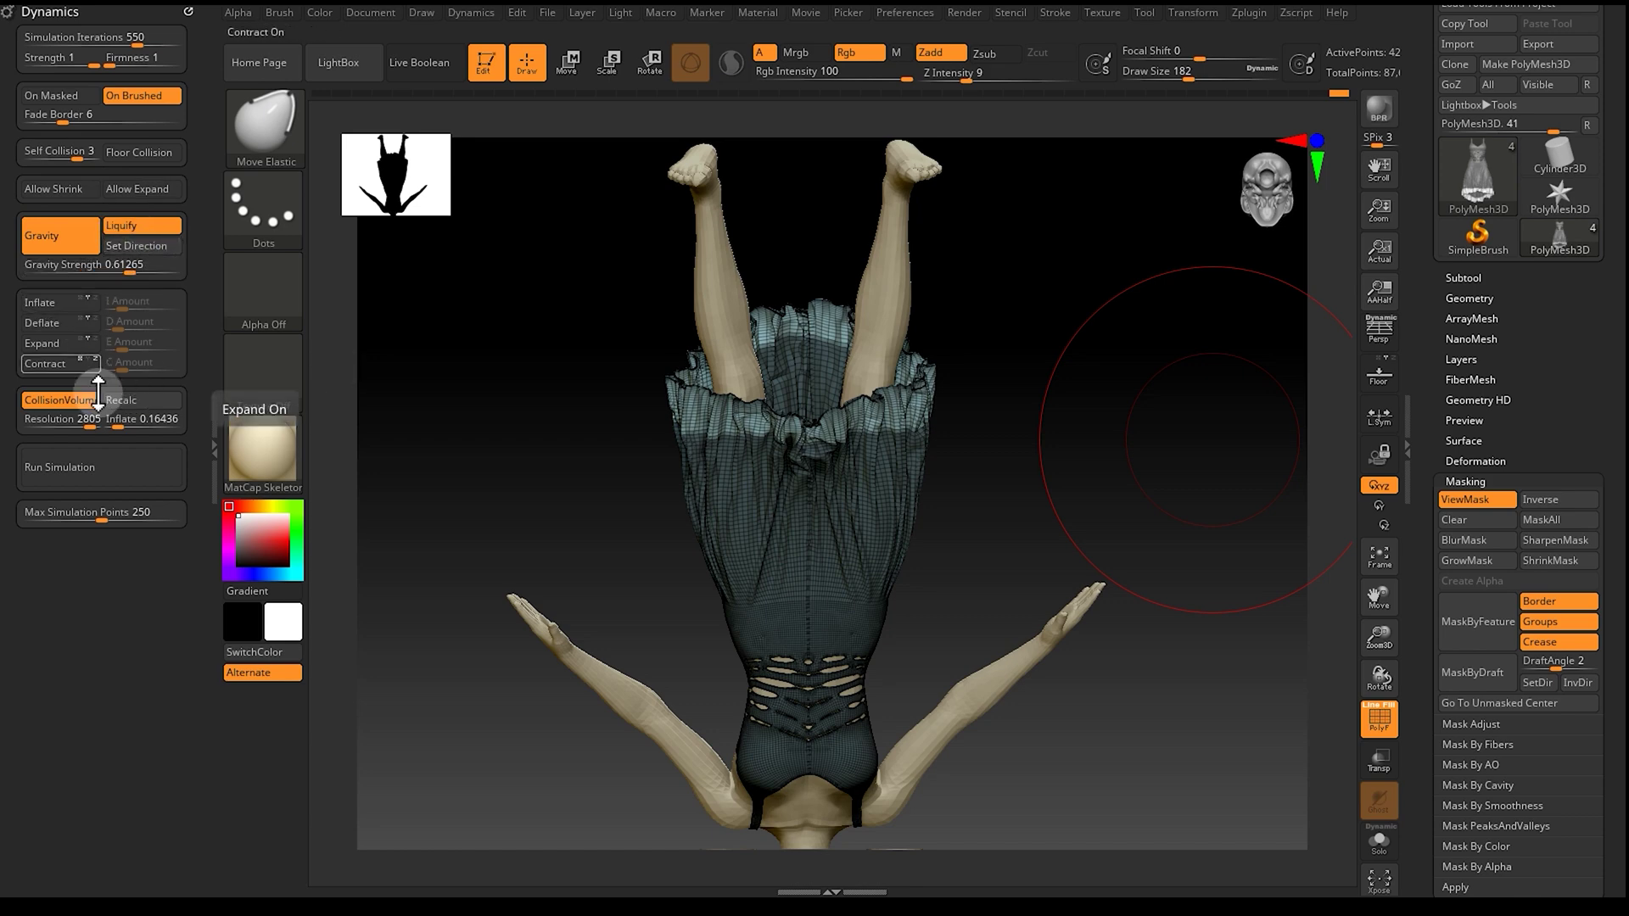
click(105, 472)
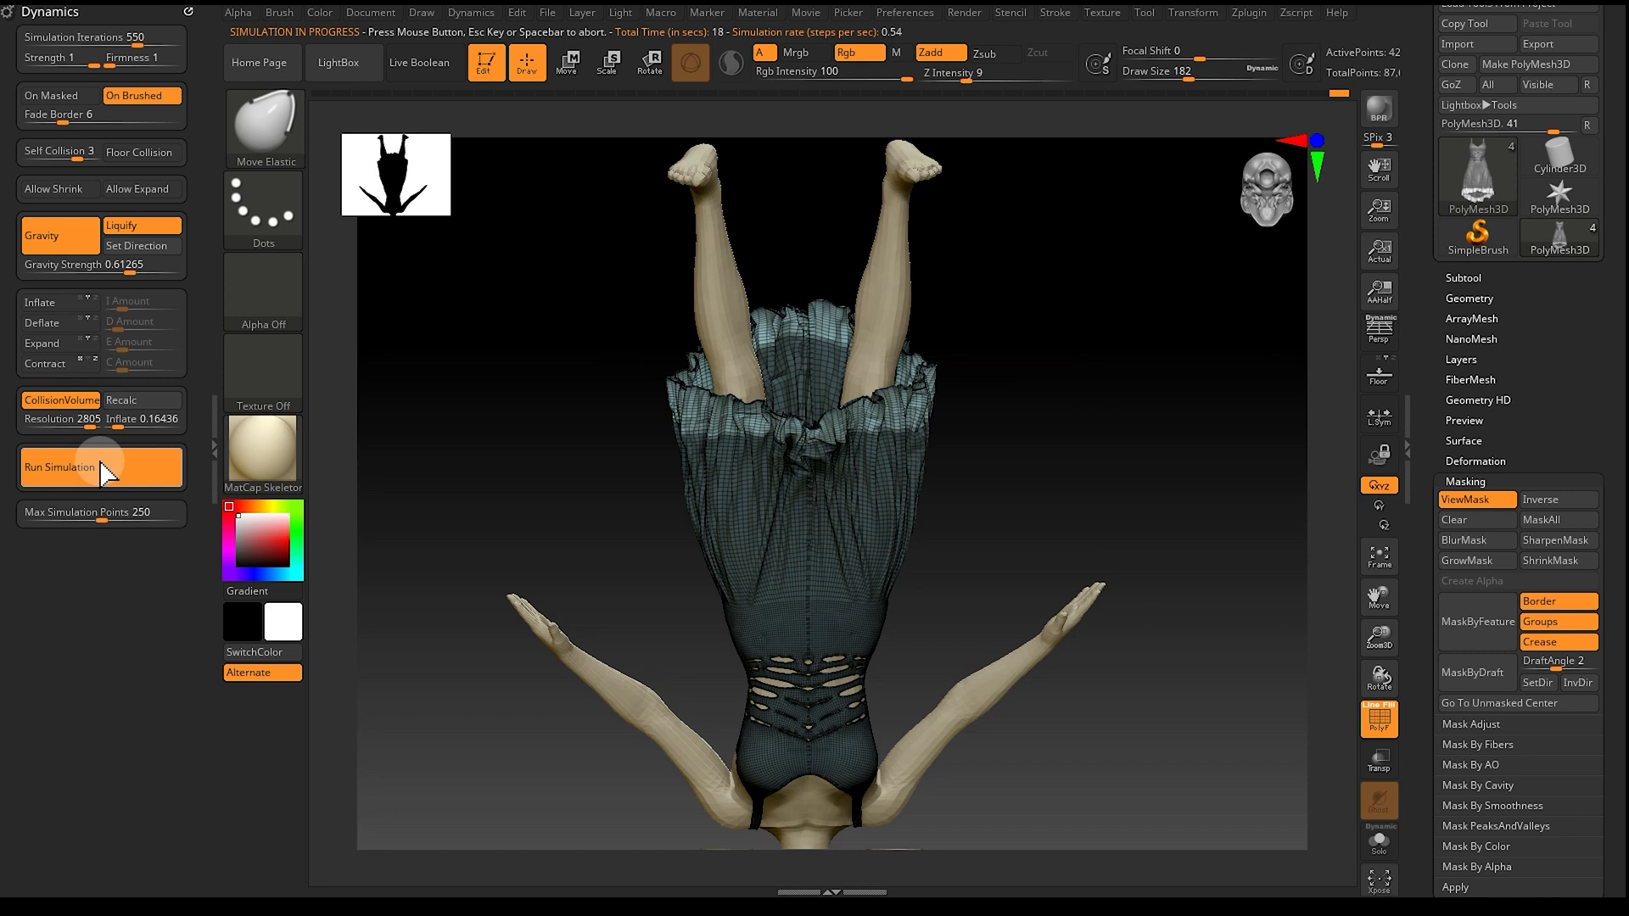
click(103, 472)
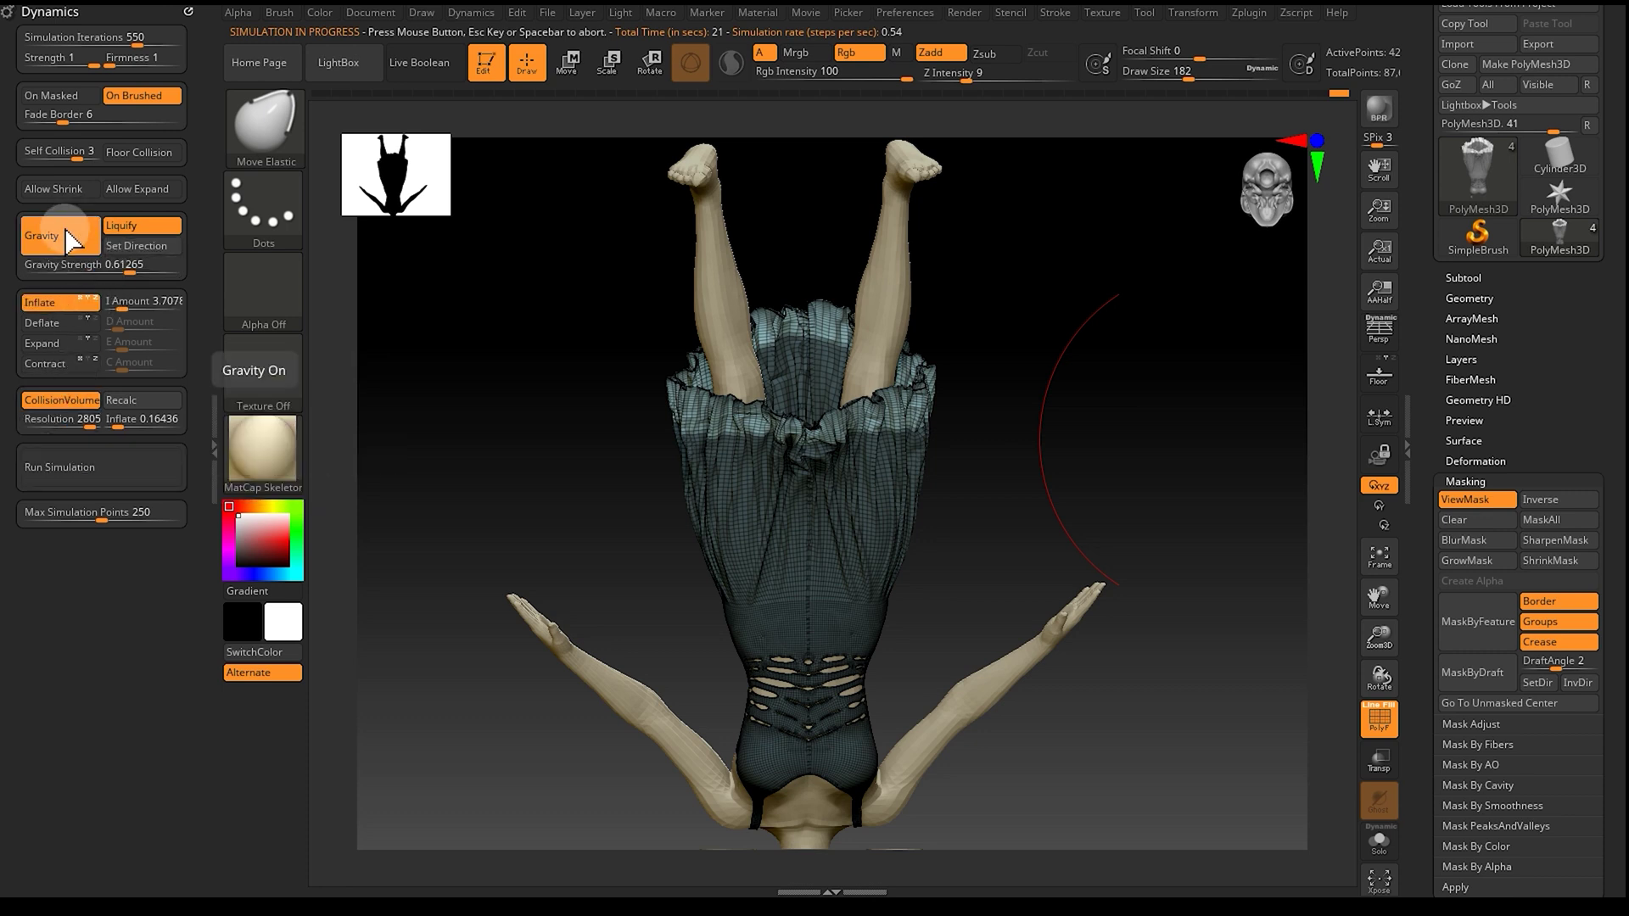
click(73, 471)
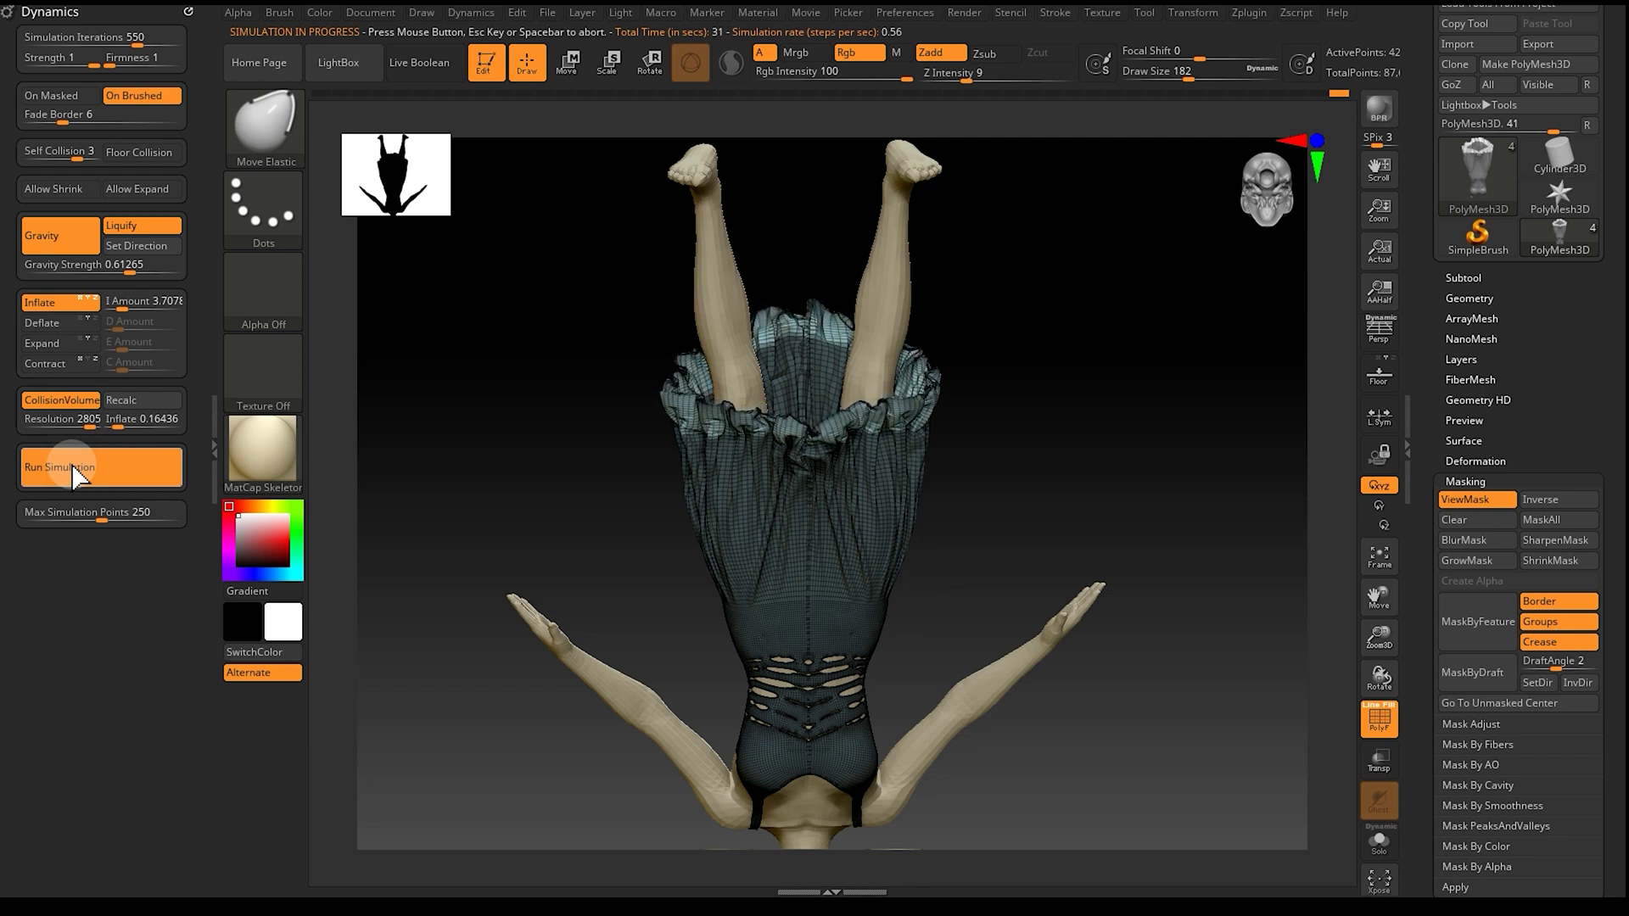
click(73, 473)
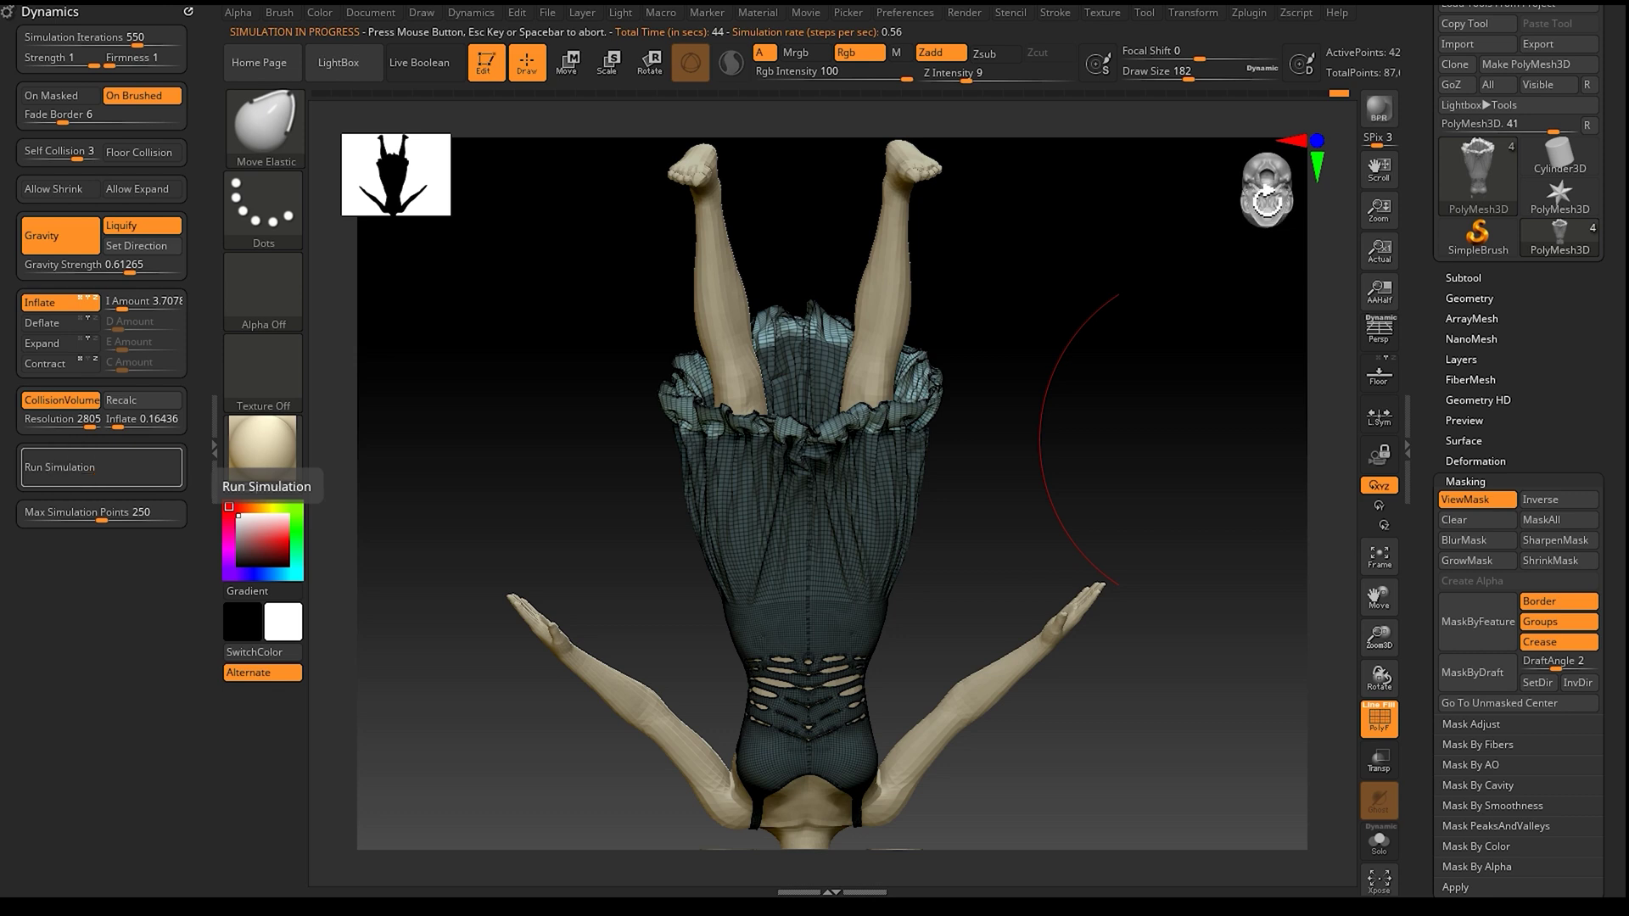
drag(1264, 196, 1212, 211)
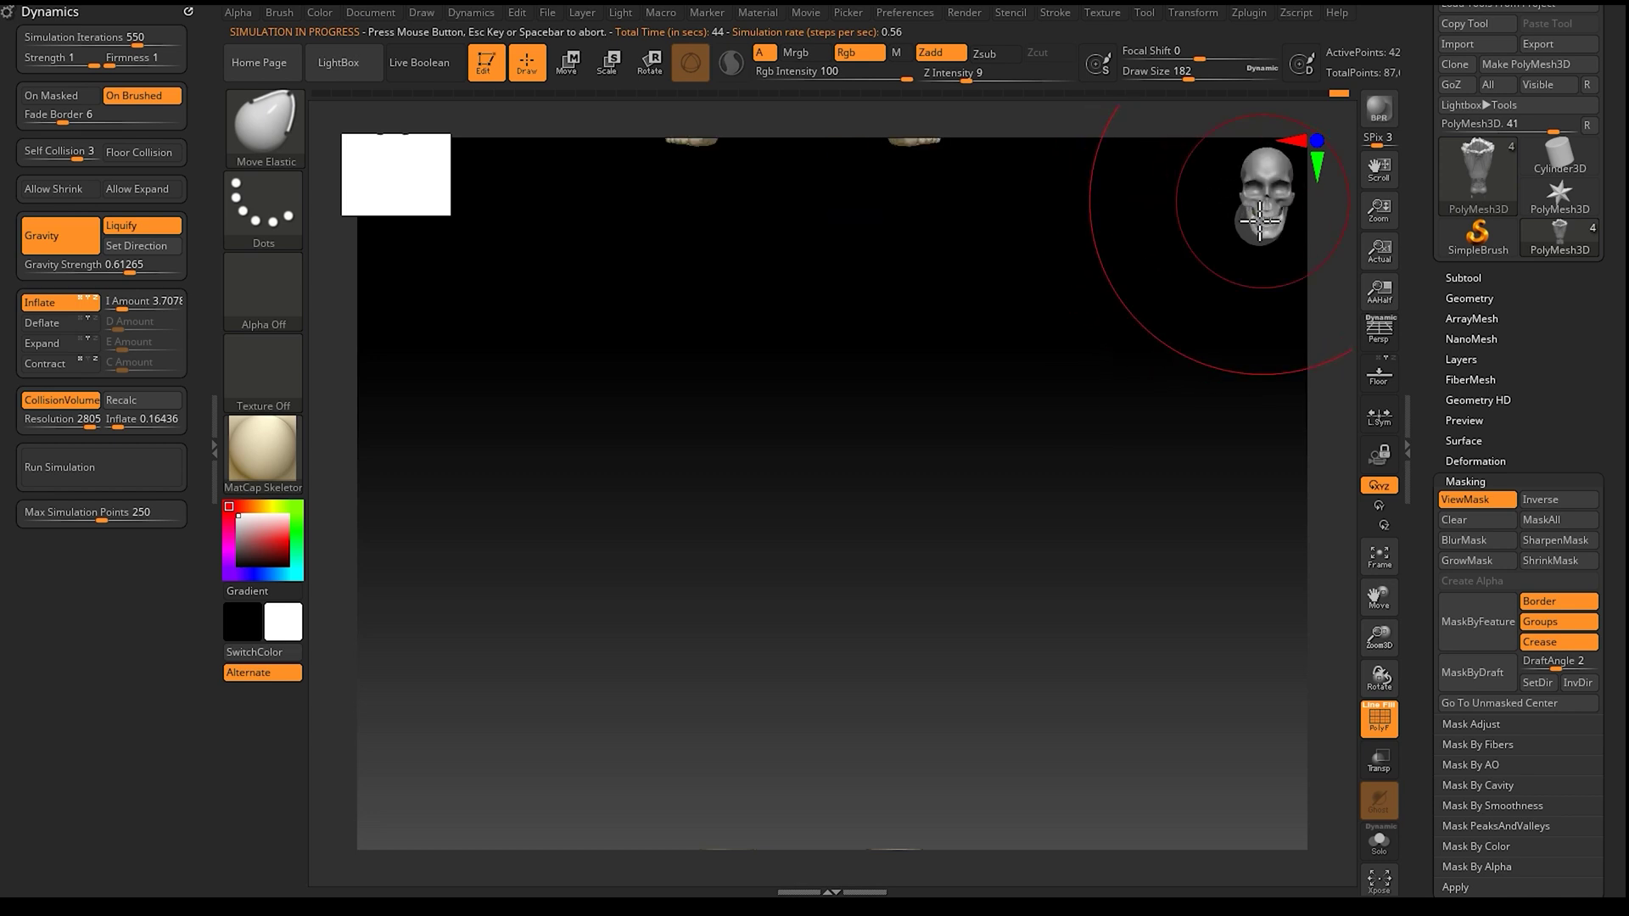
drag(1379, 591, 1378, 844)
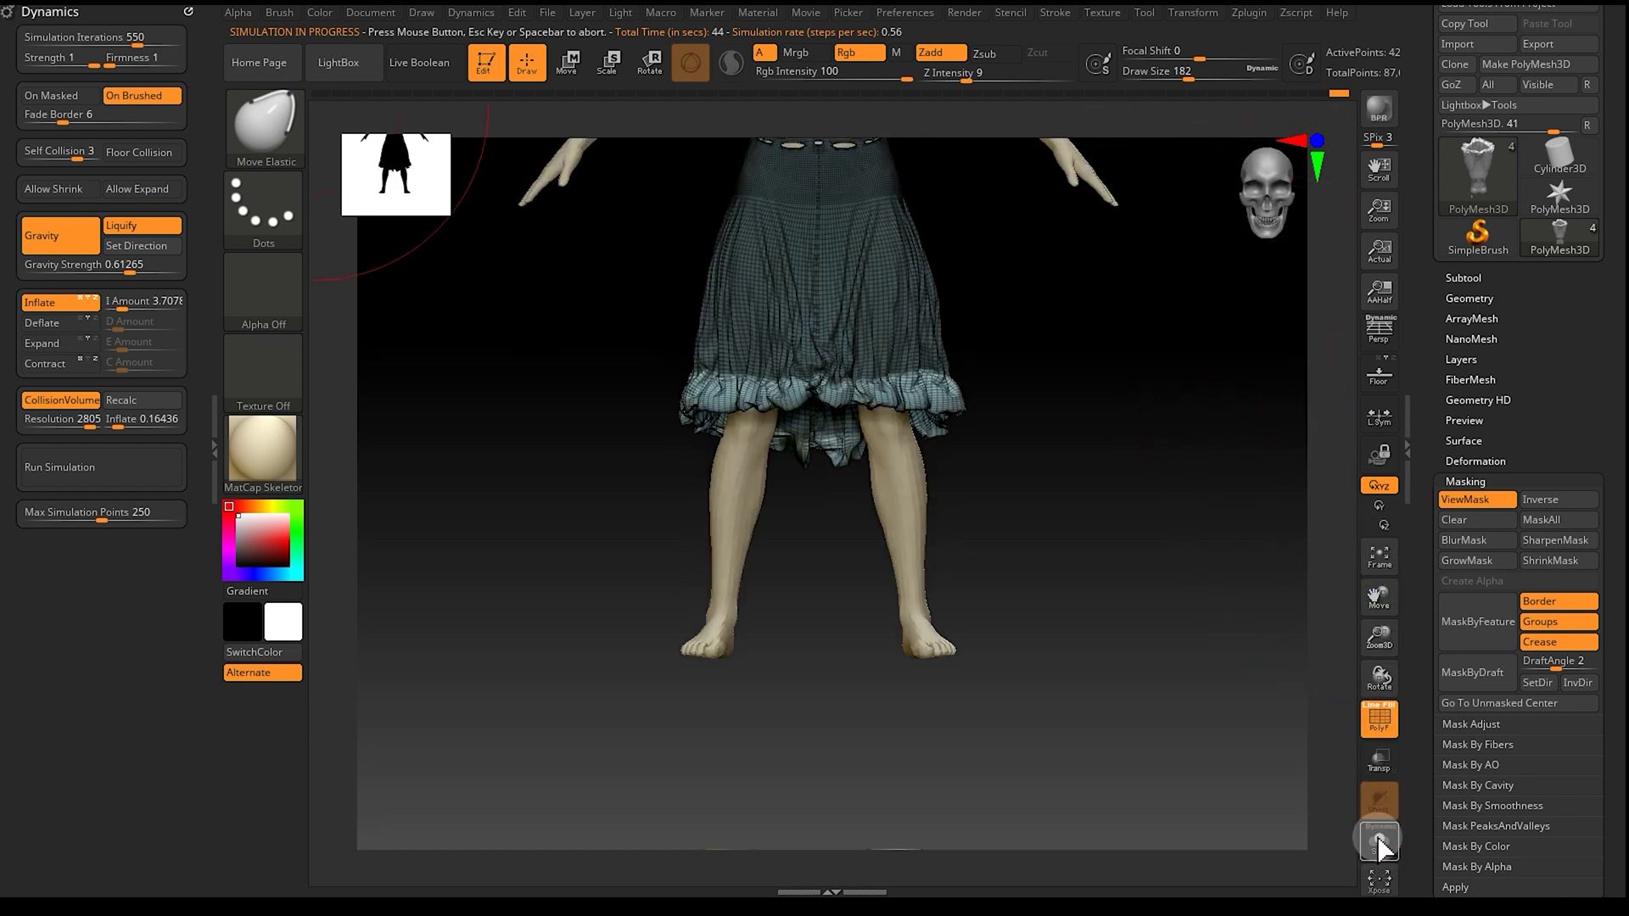
drag(1375, 621, 1376, 848)
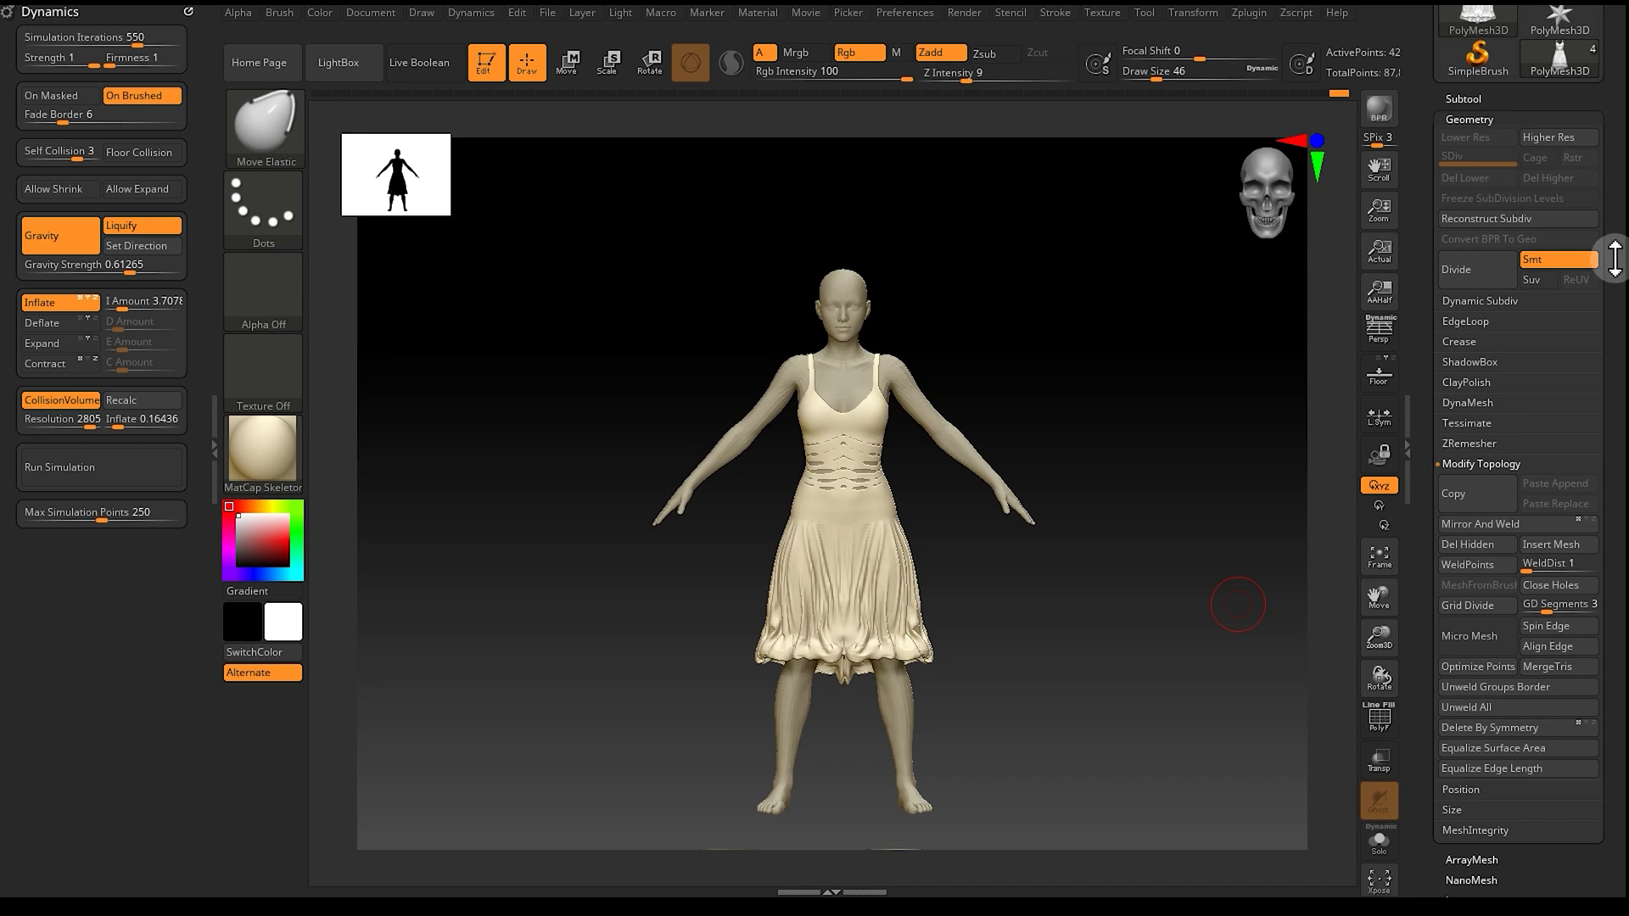
Step: Hide the body subtool so only the dress is visible
click(1476, 327)
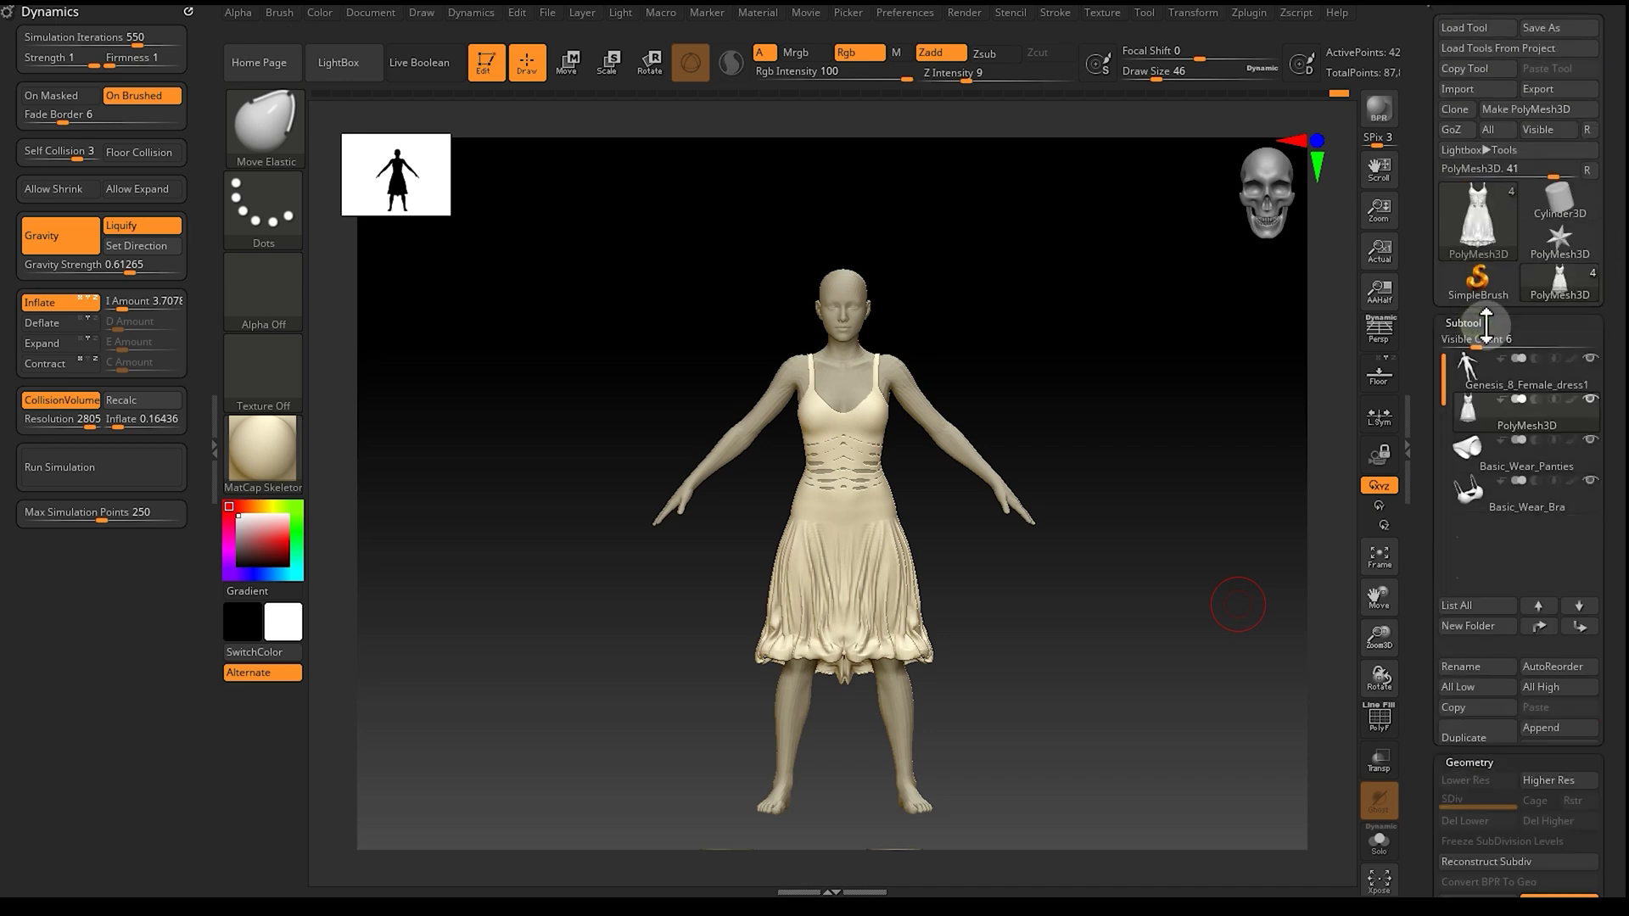
click(1590, 358)
drag(1138, 512, 1224, 533)
drag(1380, 637, 1367, 572)
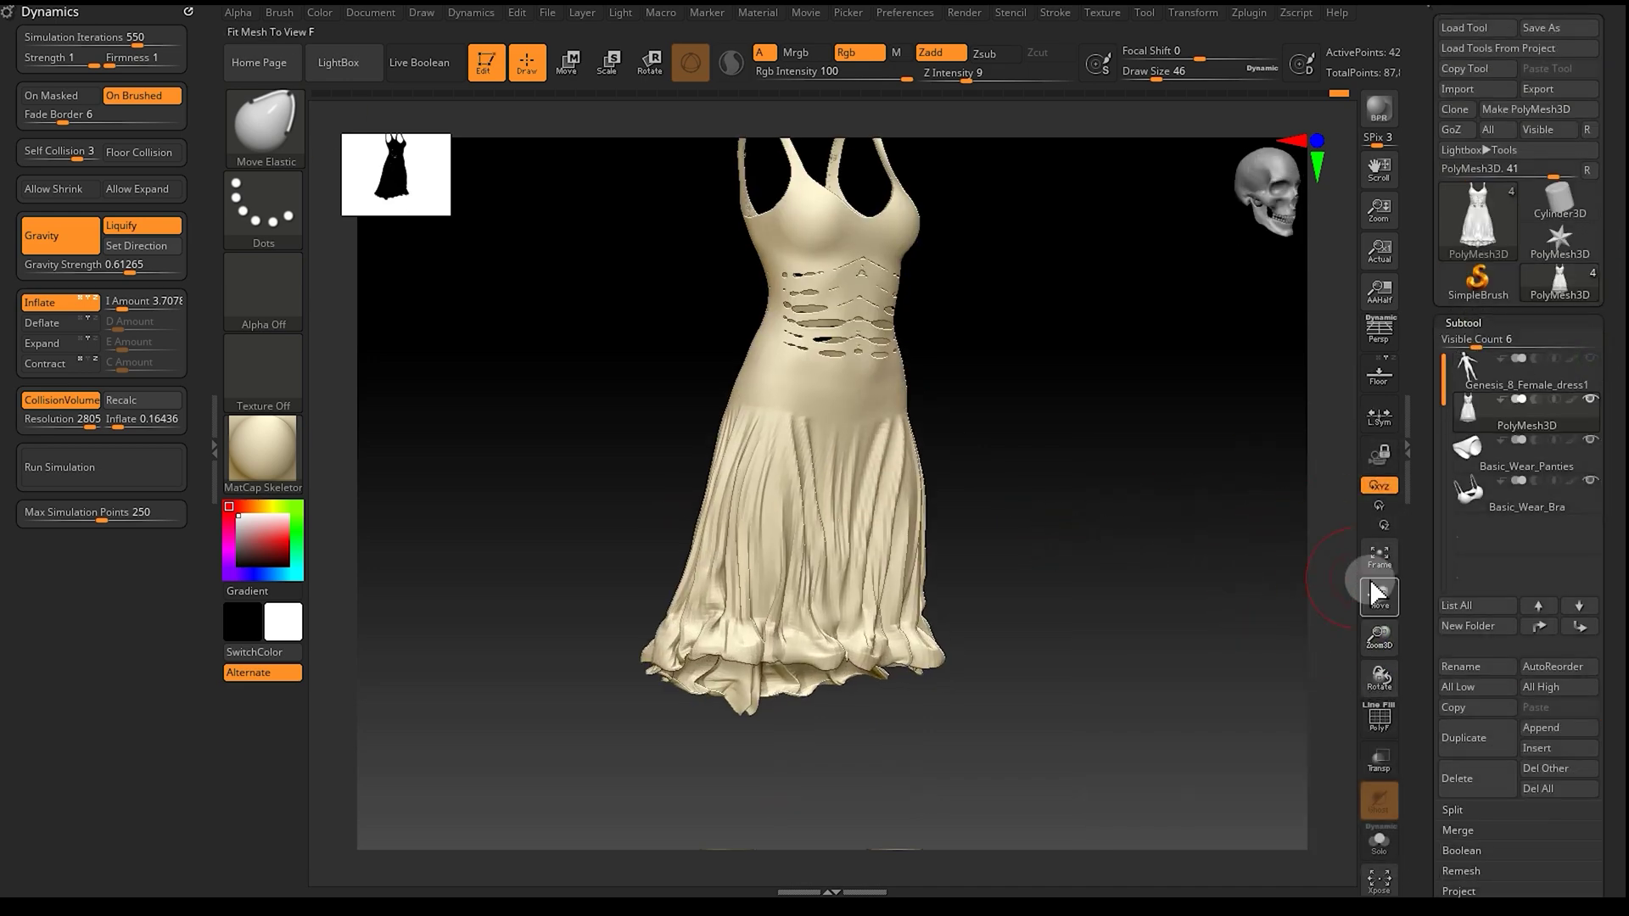
drag(1167, 611, 1118, 622)
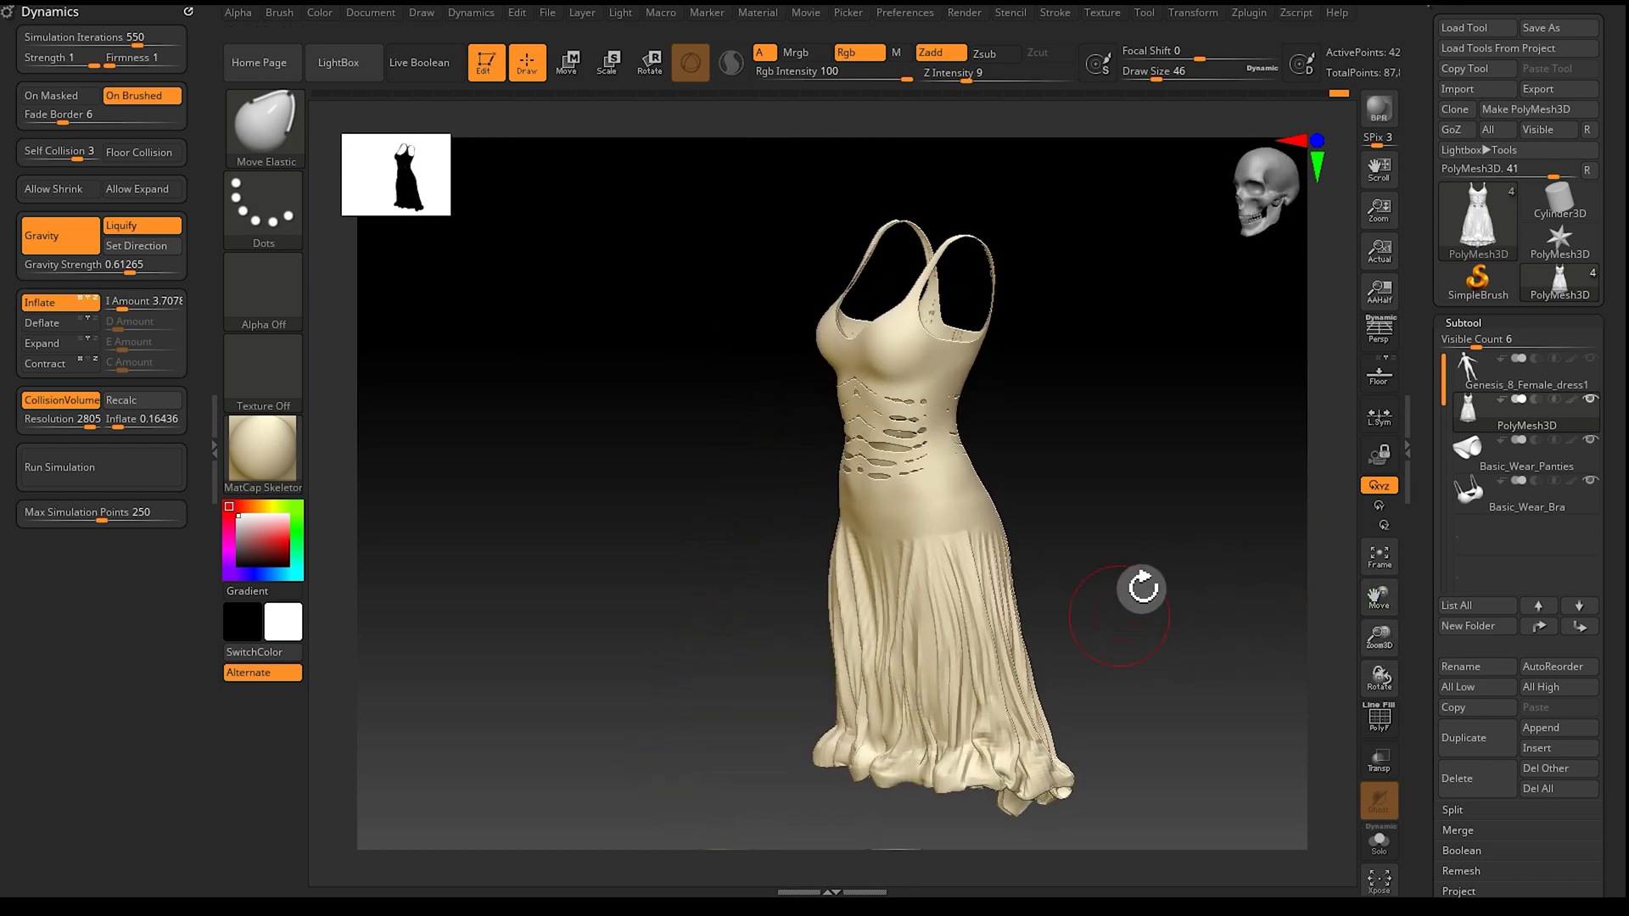
Step: Enable Dynamic Subdiv in Geometry to smooth the dress surface
click(1464, 322)
click(1469, 343)
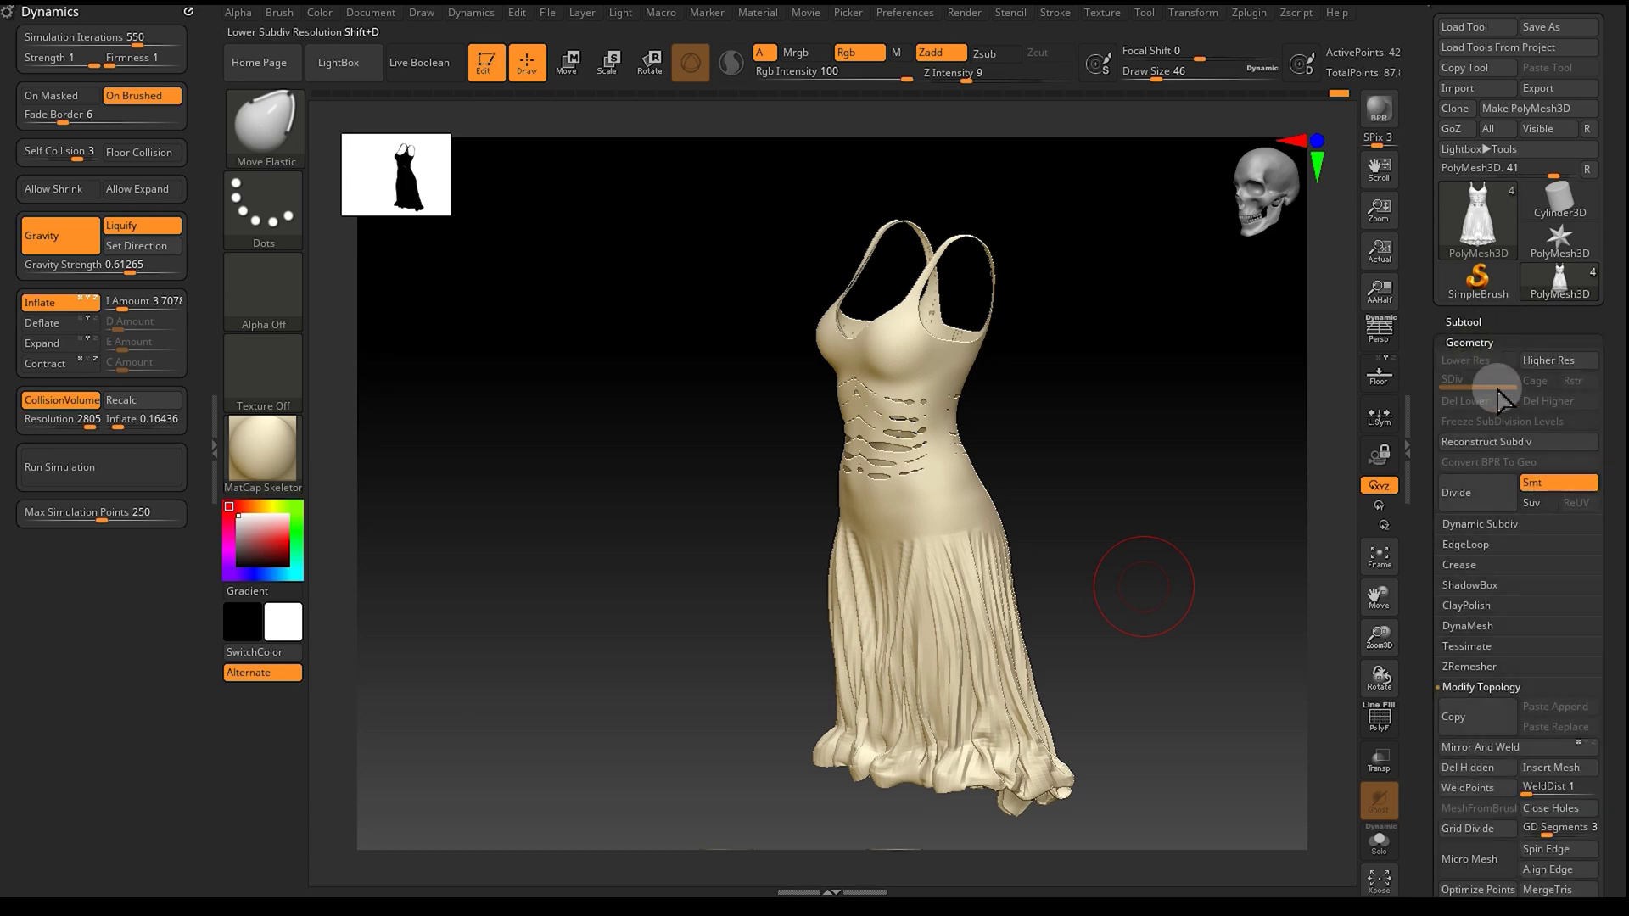
click(1461, 543)
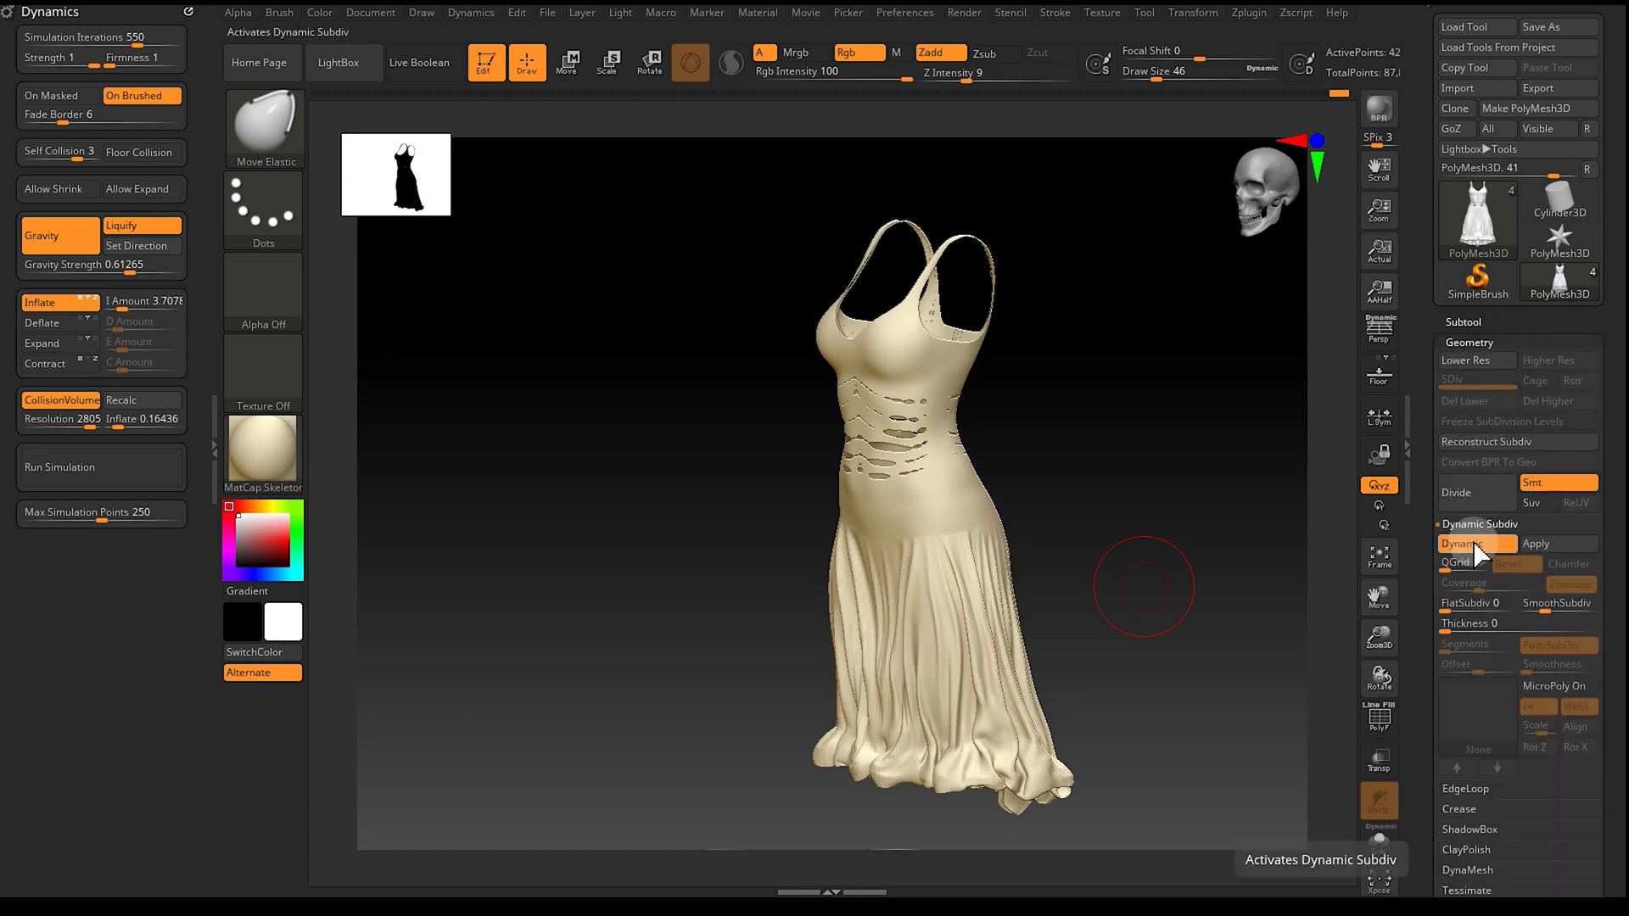
drag(1380, 637, 1293, 603)
click(1463, 322)
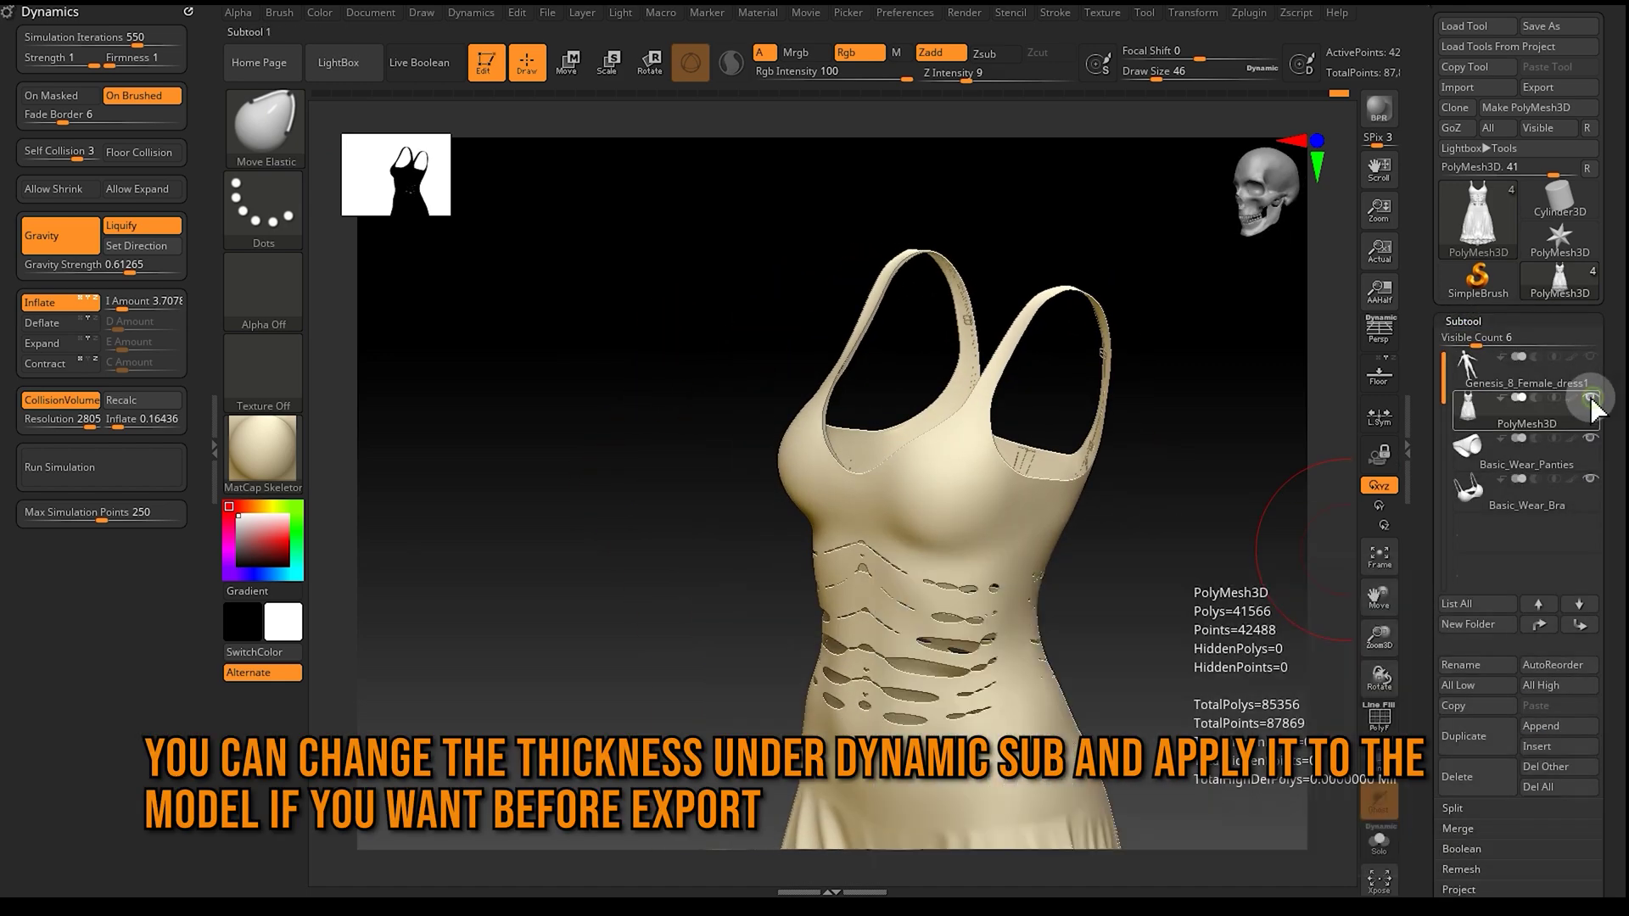
Step: Set the Dynamic Subdiv Thickness of the dress to 0.001
drag(1282, 482, 1311, 594)
drag(1377, 637, 1366, 679)
drag(1315, 679, 1279, 684)
click(1484, 321)
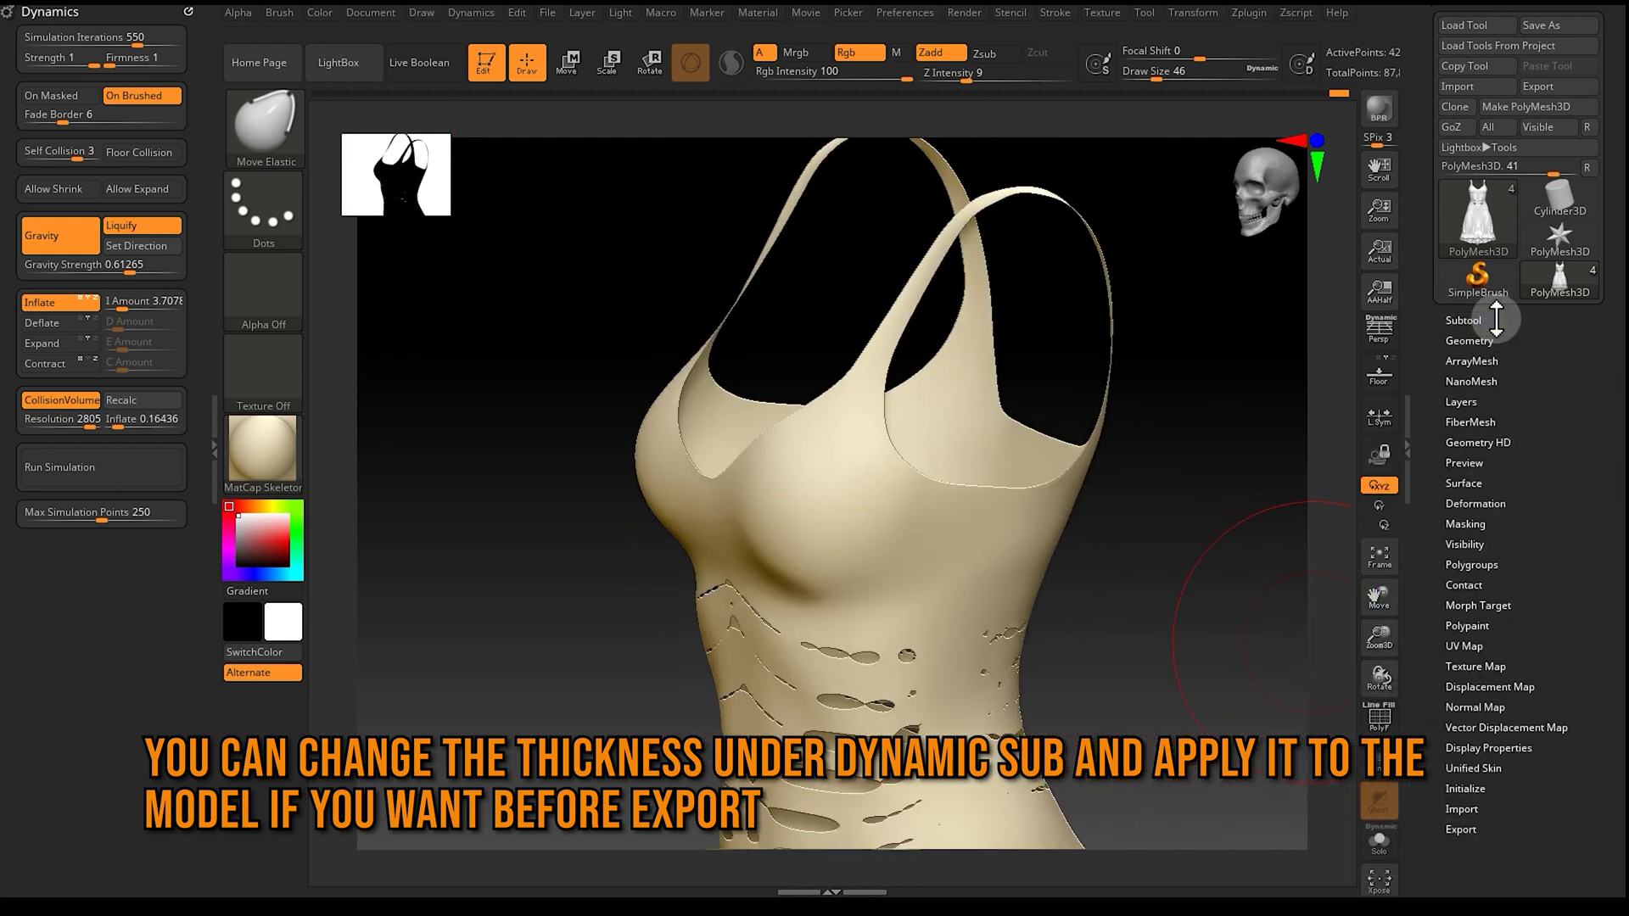
click(1476, 341)
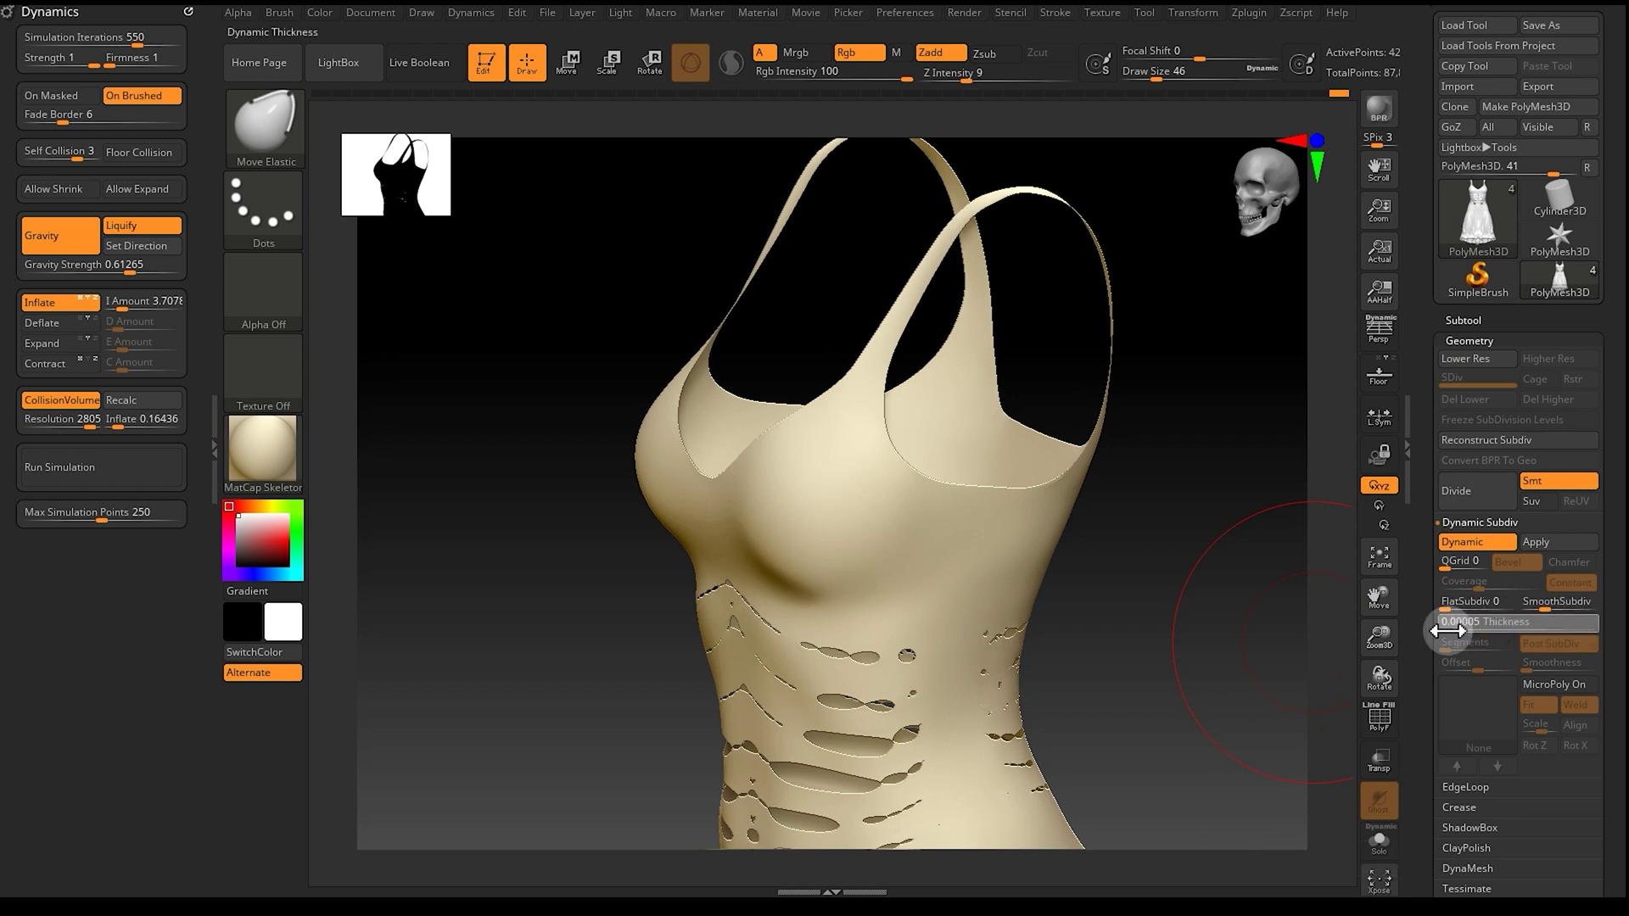
drag(1480, 627, 1478, 628)
drag(1180, 651, 1218, 617)
drag(1478, 628, 1453, 620)
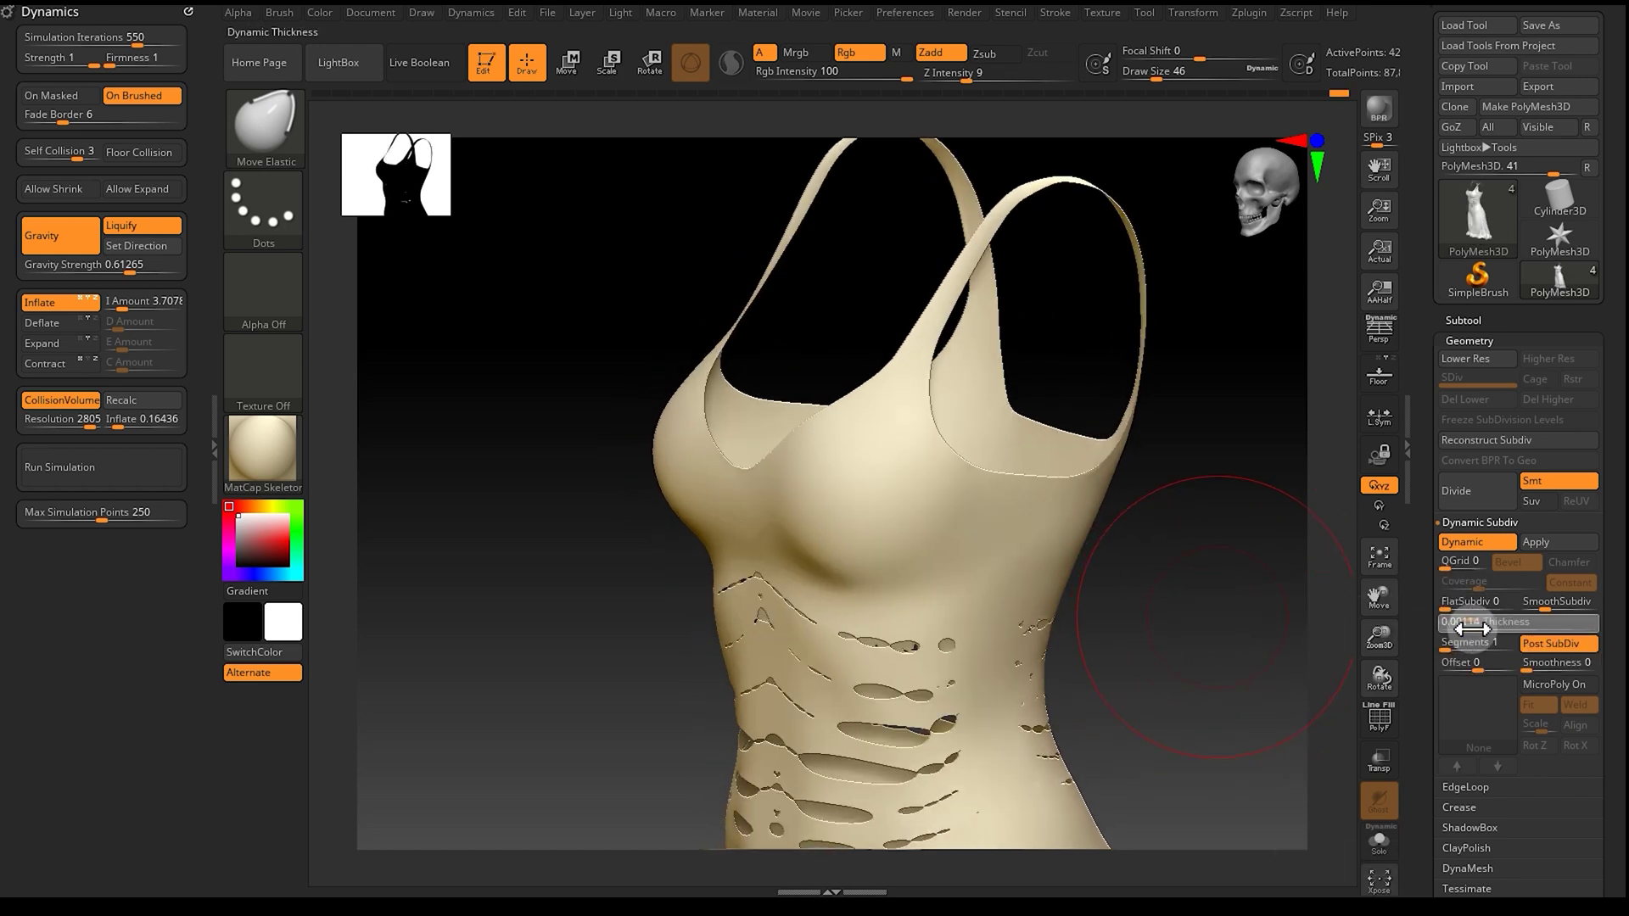
click(1472, 629)
Step: Orbit around the thickened dress top, then frame the whole dress in view
drag(1185, 647, 1194, 318)
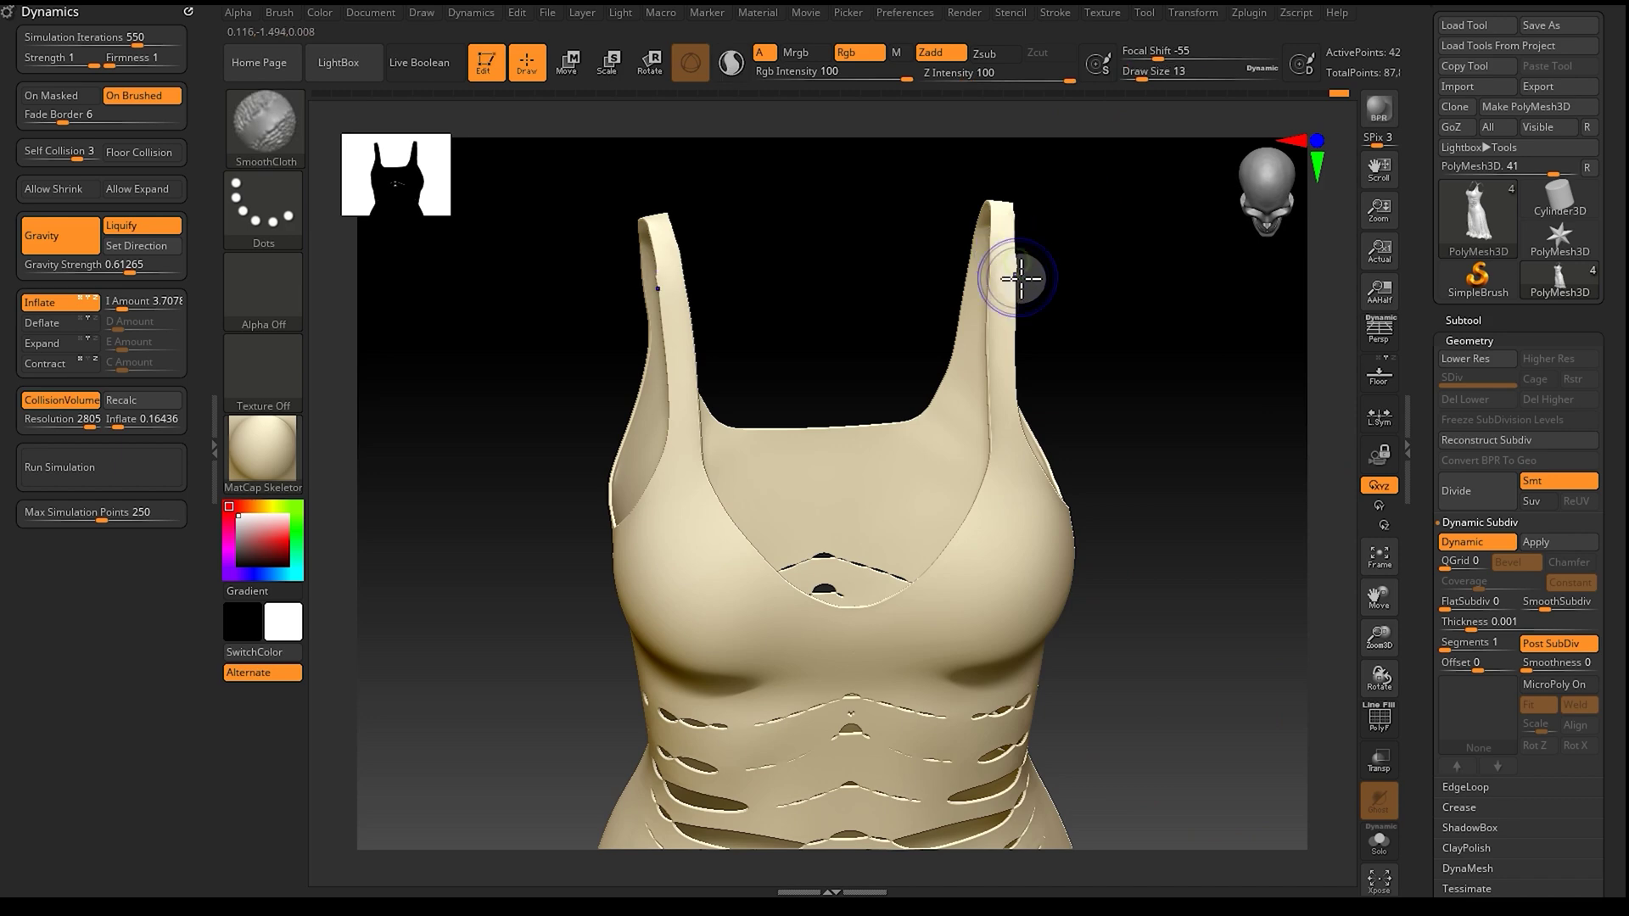
drag(1052, 266, 1016, 261)
key(shift)
drag(1125, 281, 1236, 572)
drag(1382, 644, 1380, 593)
drag(1381, 599, 1382, 692)
drag(1146, 589, 1158, 596)
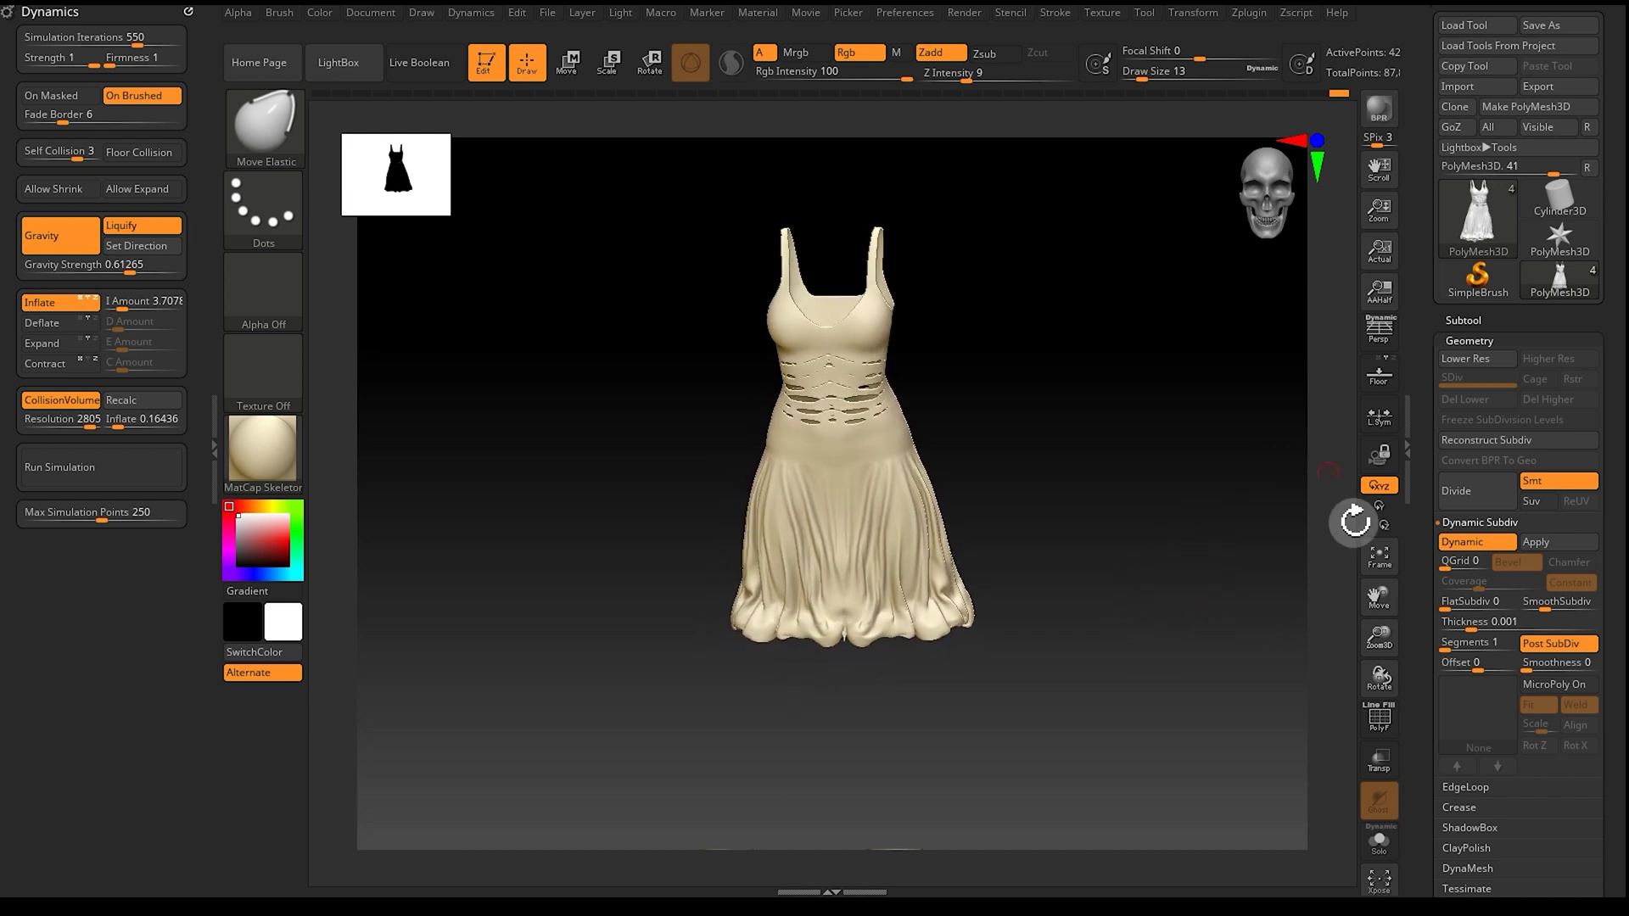
drag(1378, 598, 1351, 625)
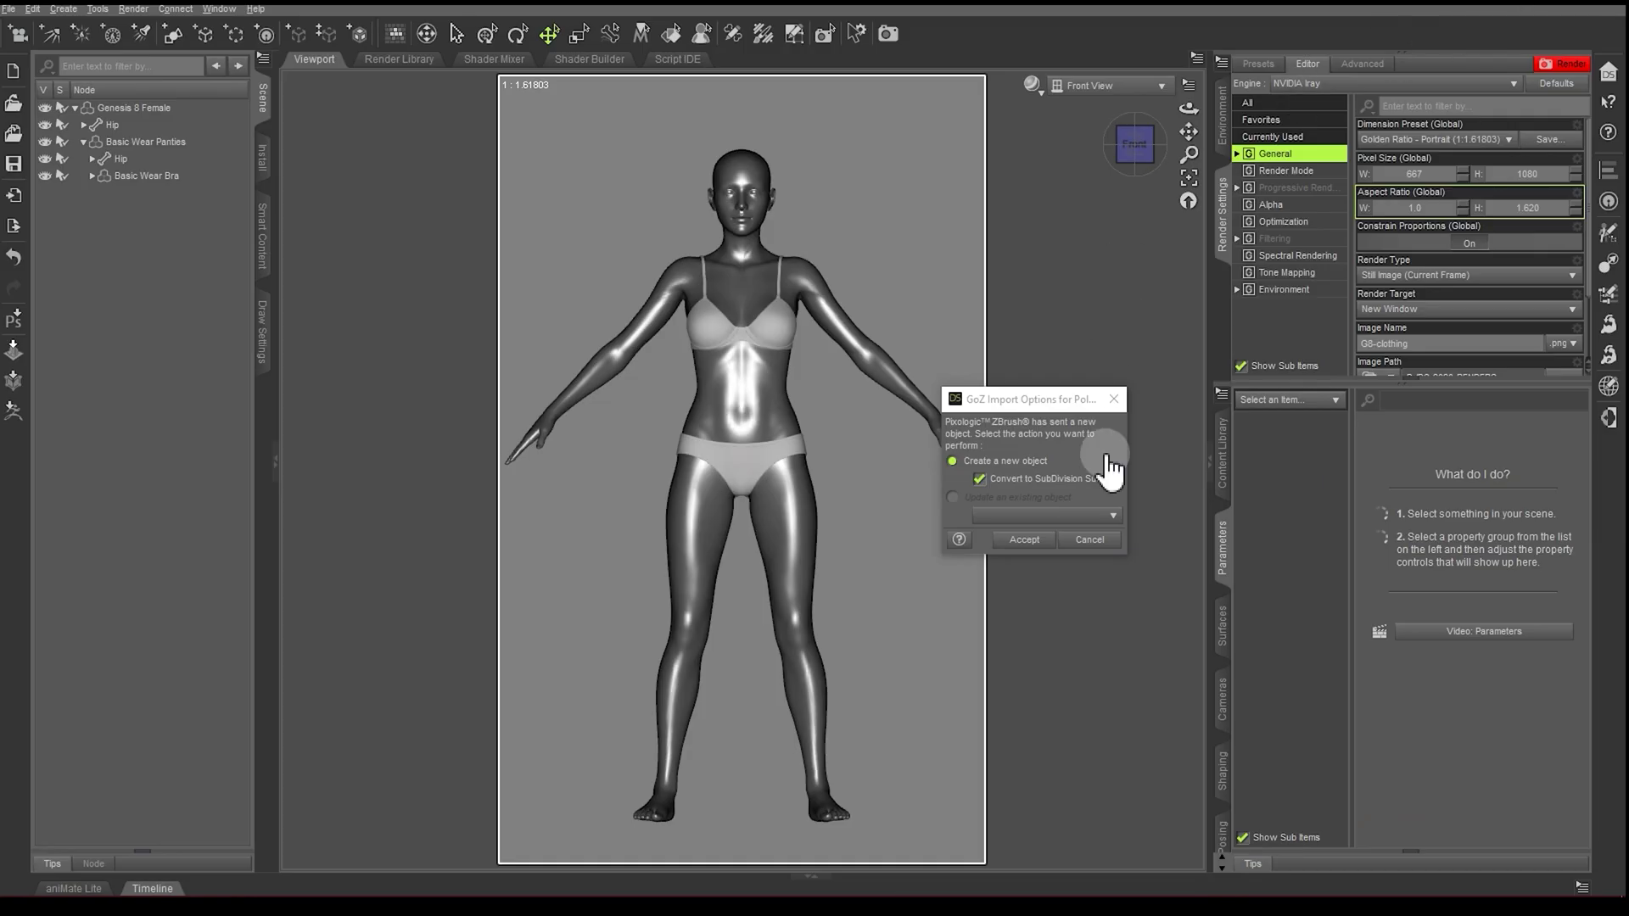
Step: Import the dress from GoZ as a new object and apply the Cotton Pink Clean cloth shader
click(1024, 541)
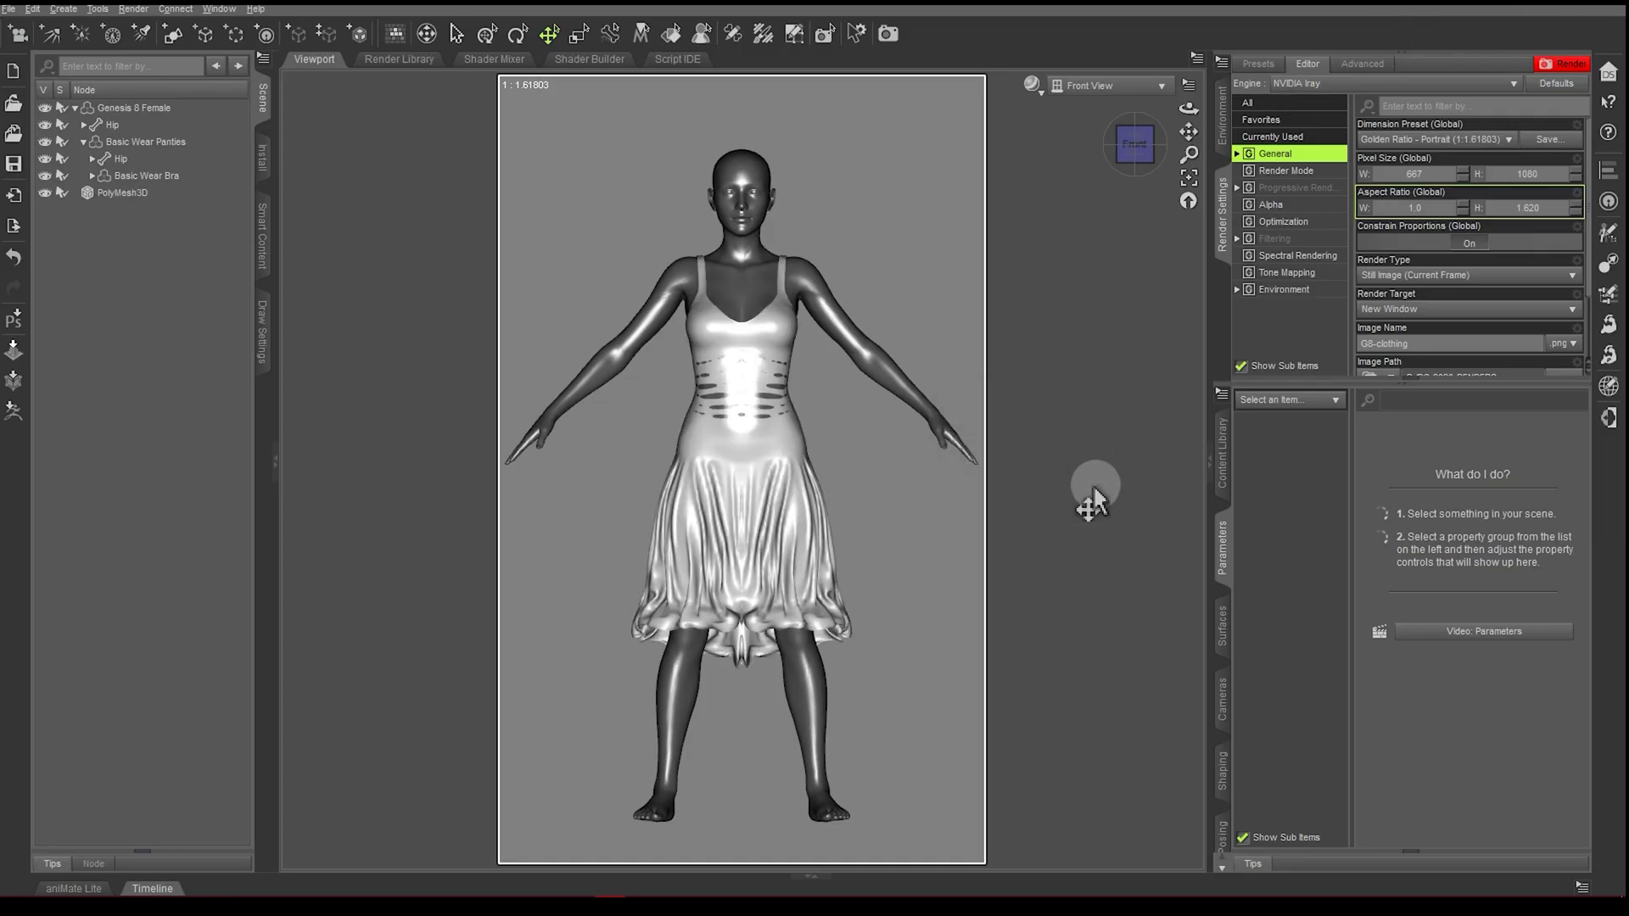
mouse_move(1139, 153)
mouse_down()
mouse_move(1103, 155)
mouse_move(1124, 157)
mouse_up()
click(671, 34)
click(792, 571)
click(1223, 453)
scroll(1538, 586, down, 5)
double_click(1519, 469)
click(1032, 85)
click(1078, 288)
Step: Adjust the tone mapping exposure and make the dress surface colour white
click(1286, 273)
mouse_move(1453, 242)
mouse_down()
mouse_move(1534, 242)
mouse_move(1476, 241)
mouse_up()
drag(1158, 155, 1135, 157)
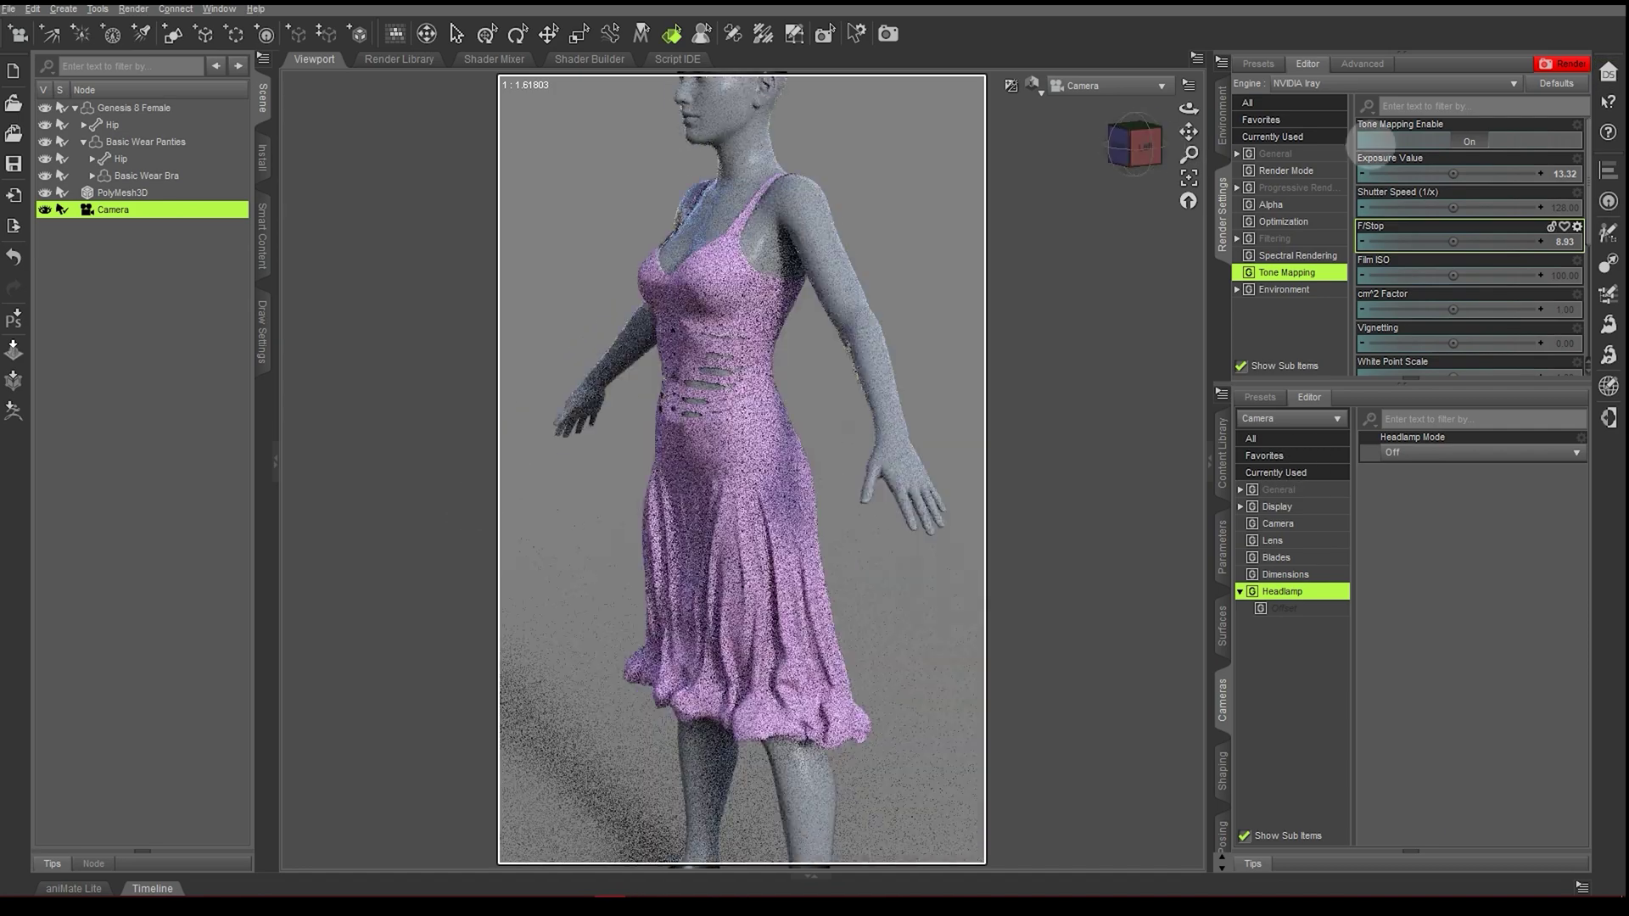
click(819, 564)
scroll(1589, 582, down, 5)
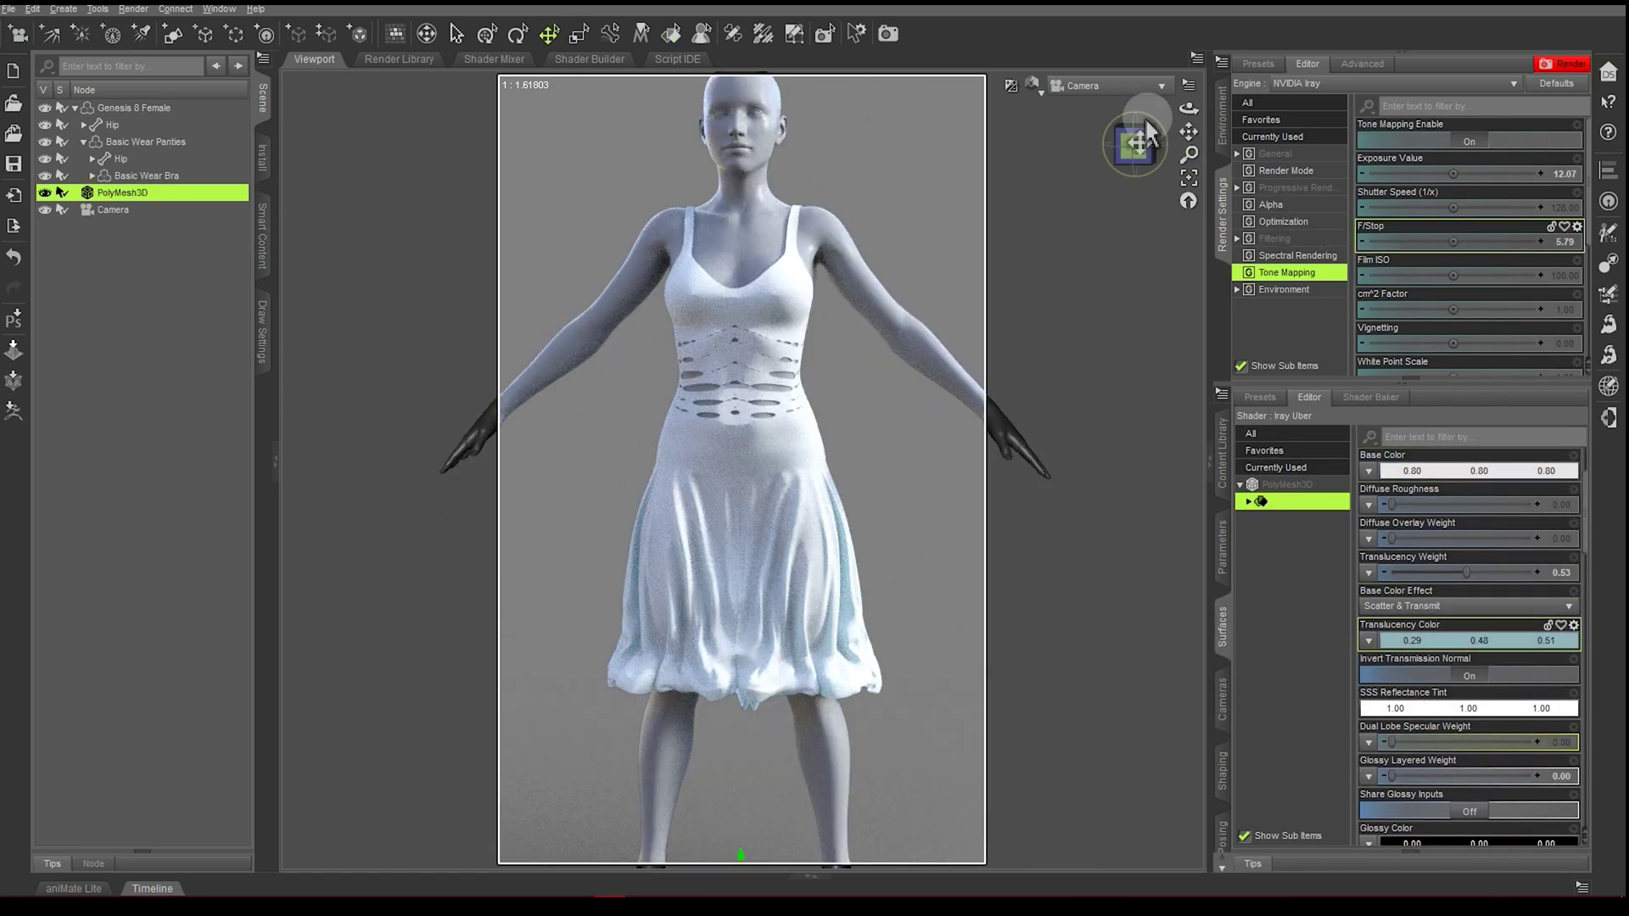
click(33, 8)
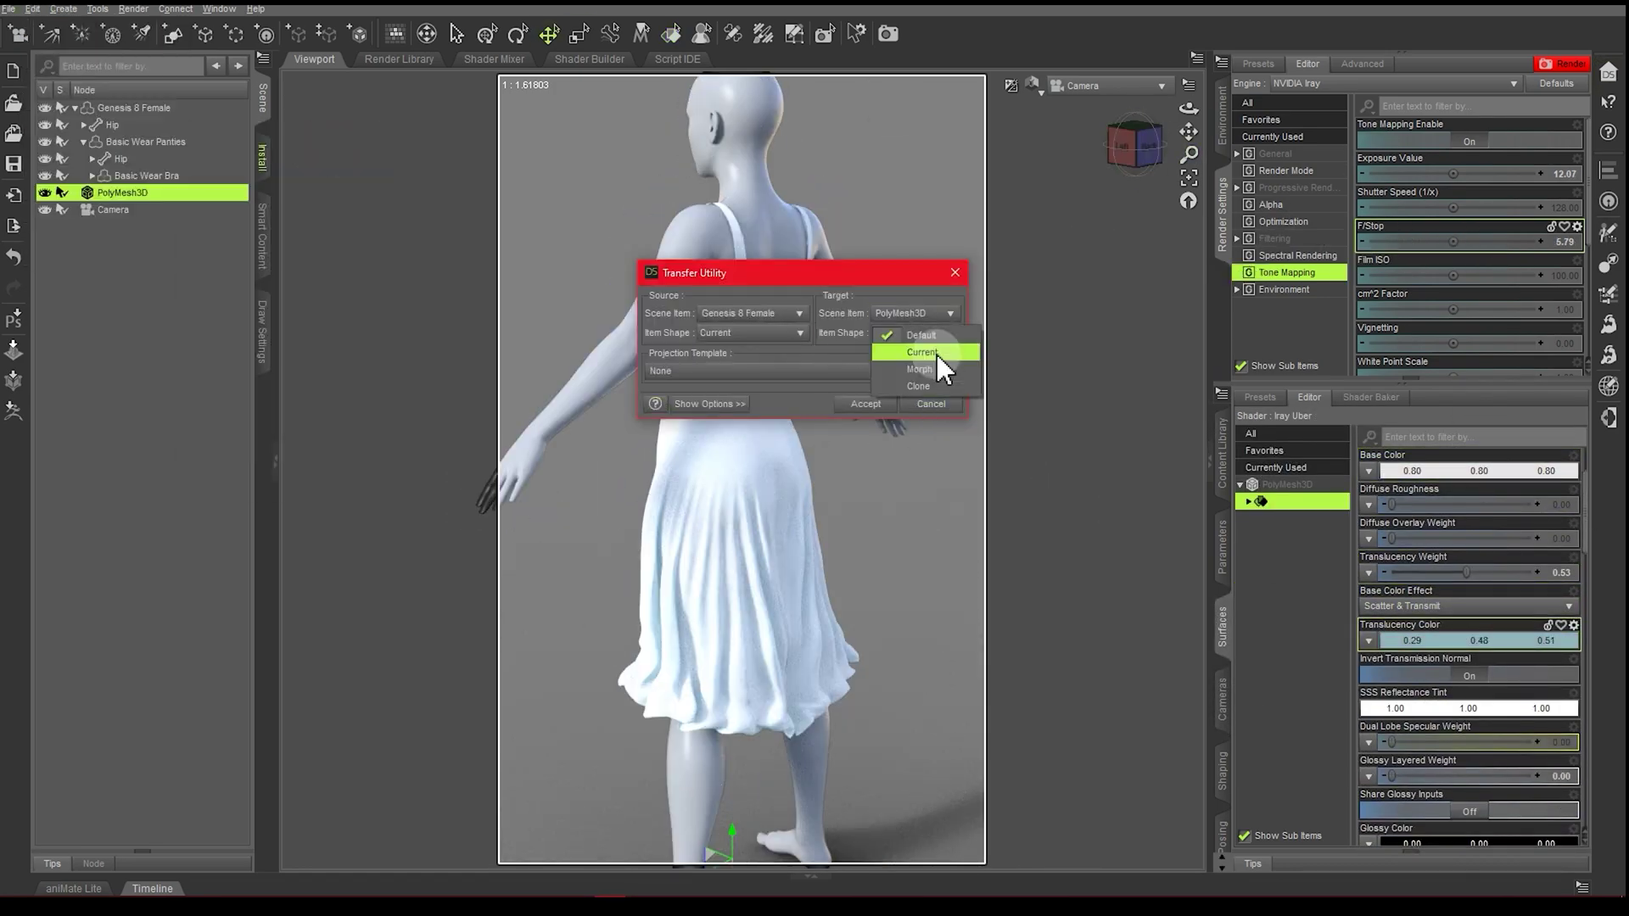
Step: Open the figure poses library and check the dress's Mesh Smoothing at 17 iterations
click(938, 359)
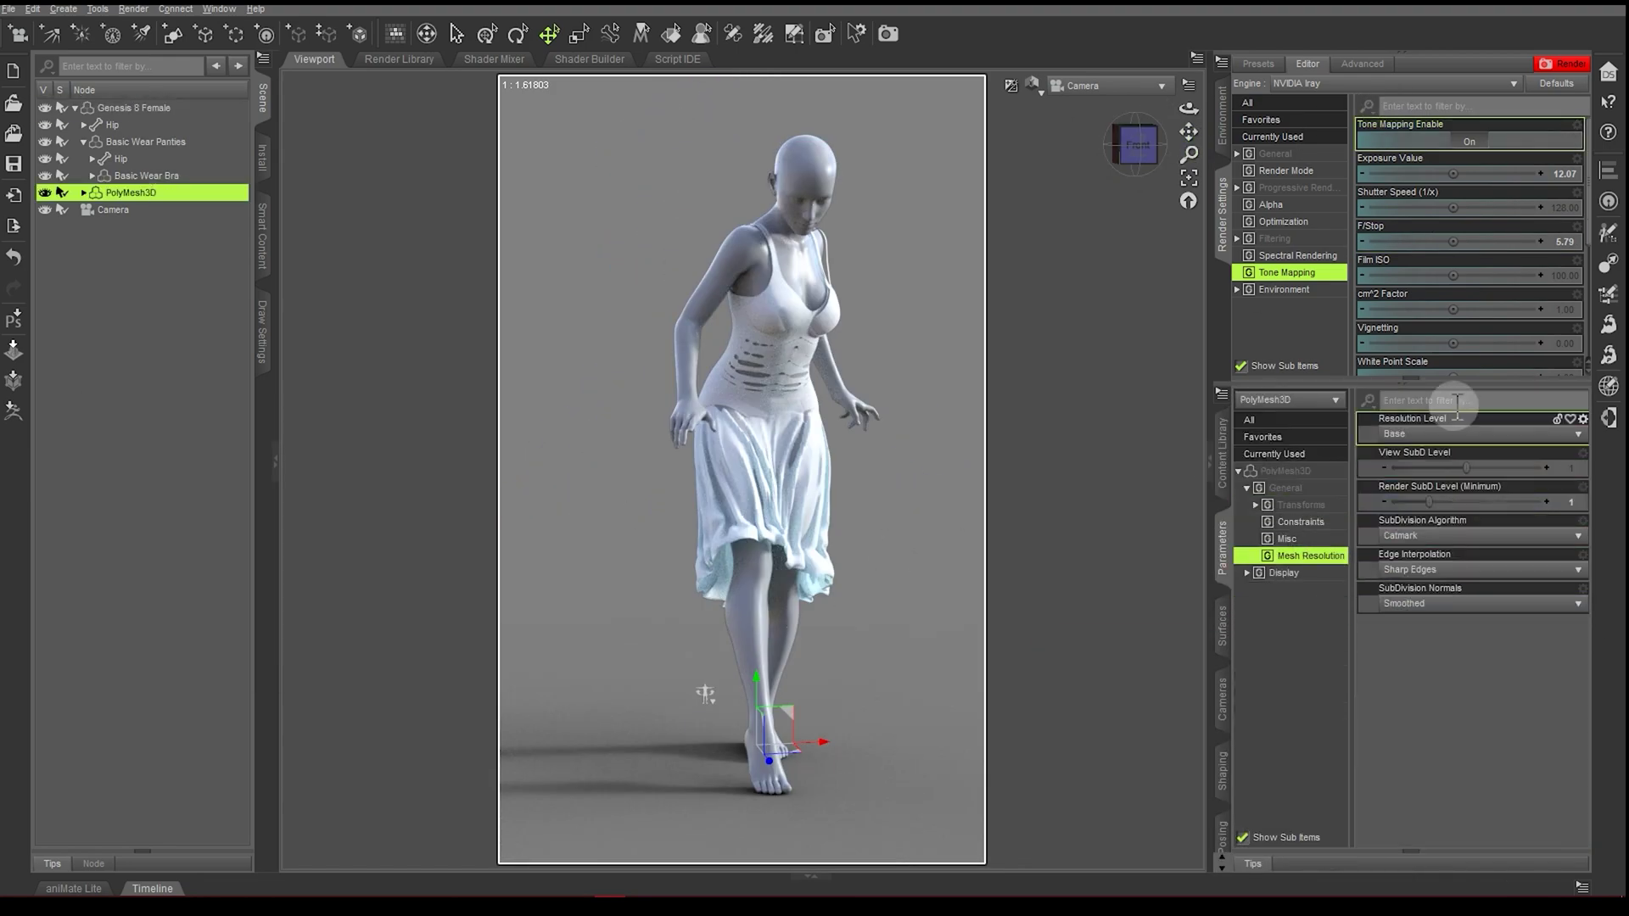
click(32, 8)
mouse_move(157, 141)
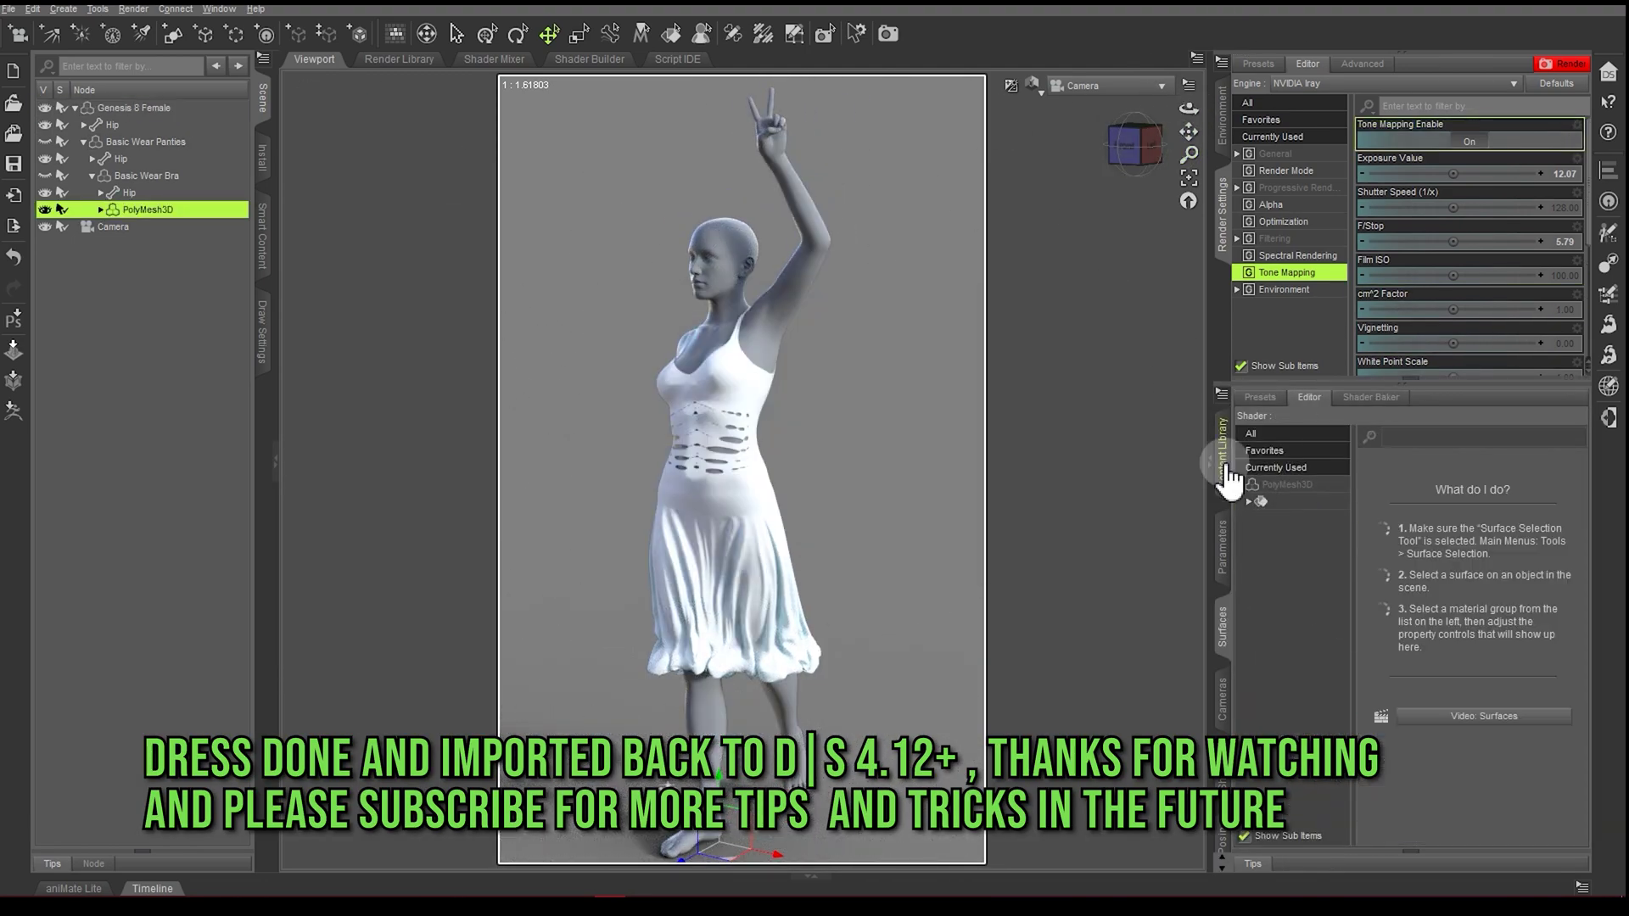
click(1223, 543)
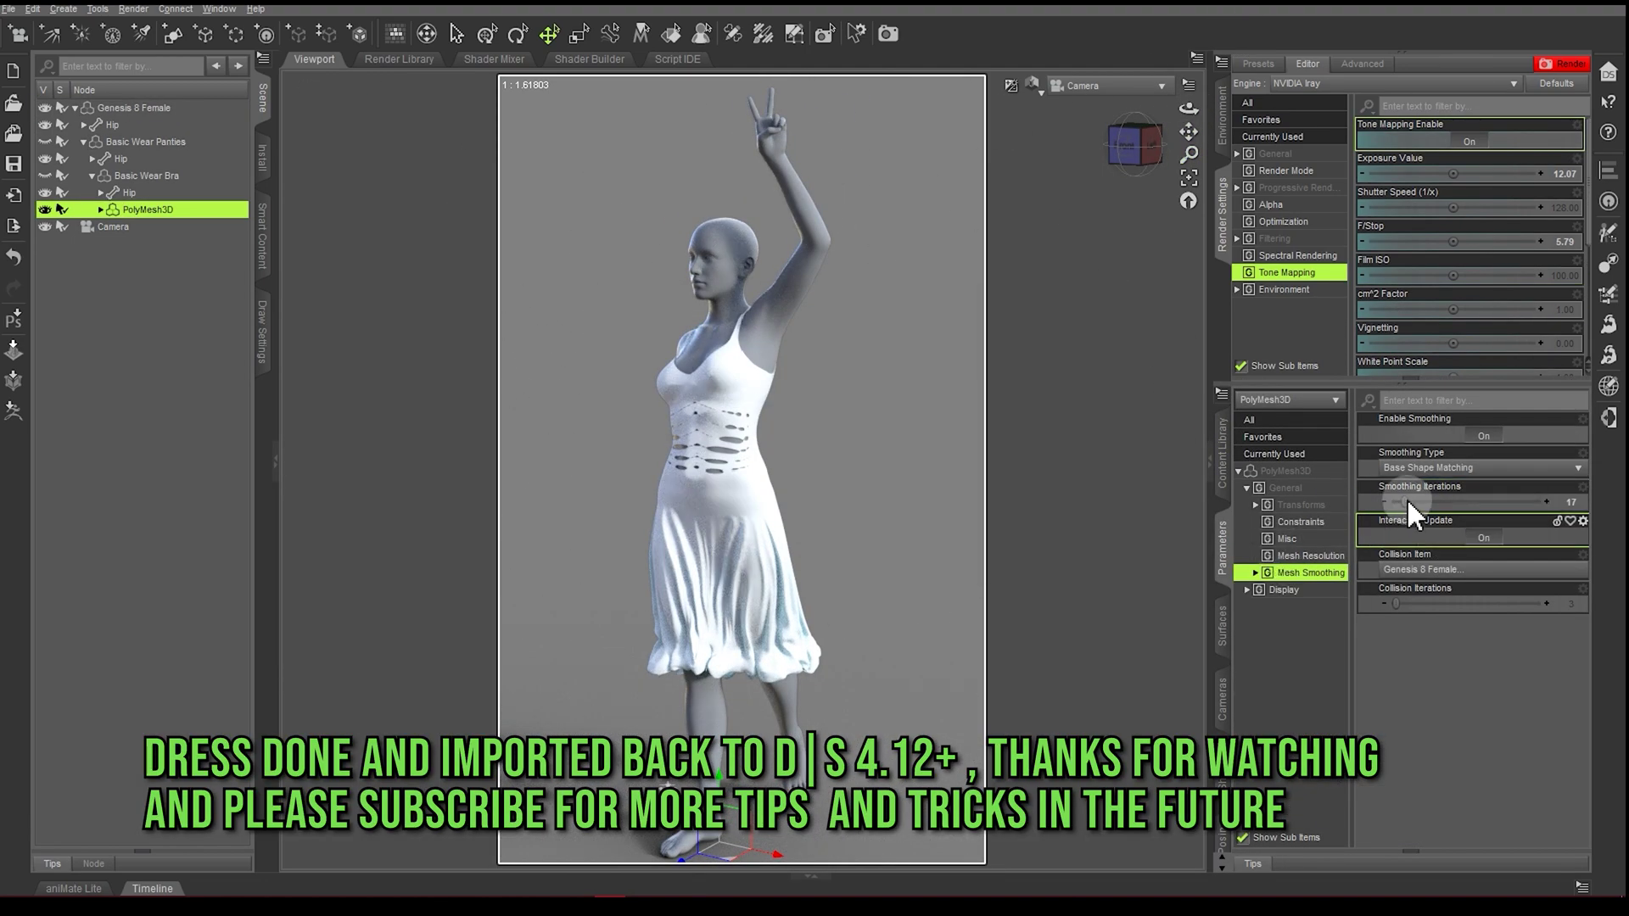